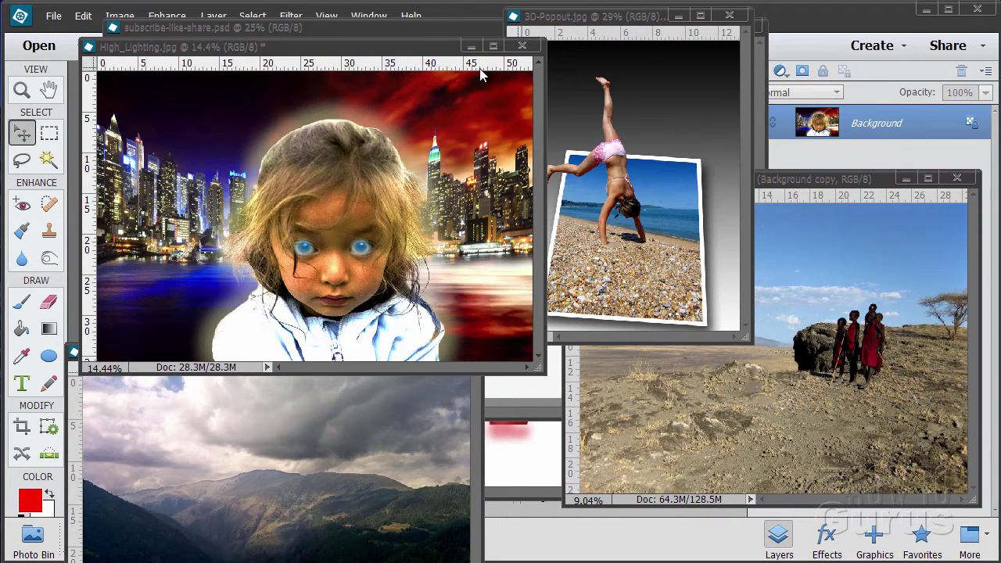
- Minimize the High_Lighting.jpg, 3D-Popout.jpg, desert landscape and mountains01.psd image windows
left_click(471, 45)
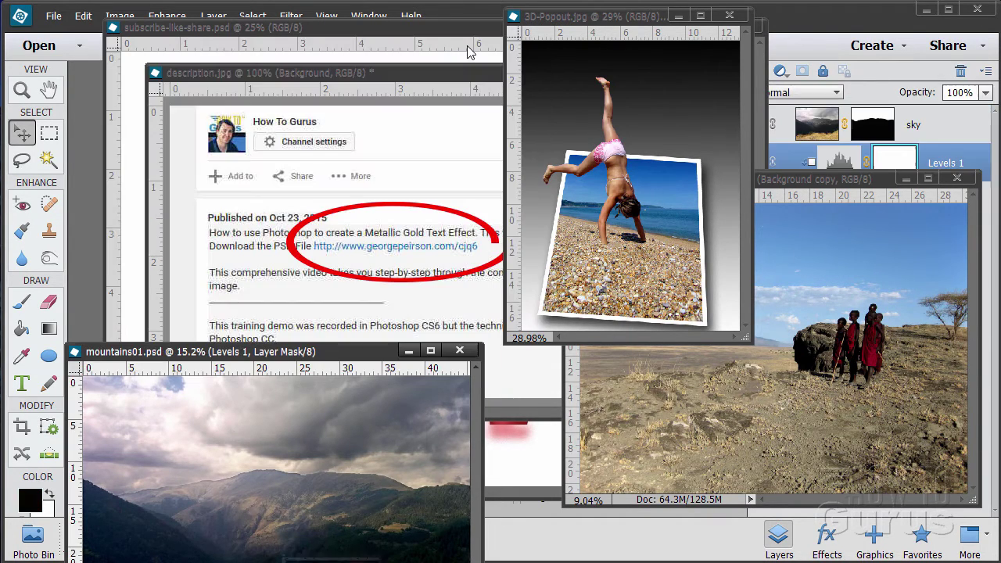
left_click(678, 16)
left_click(904, 179)
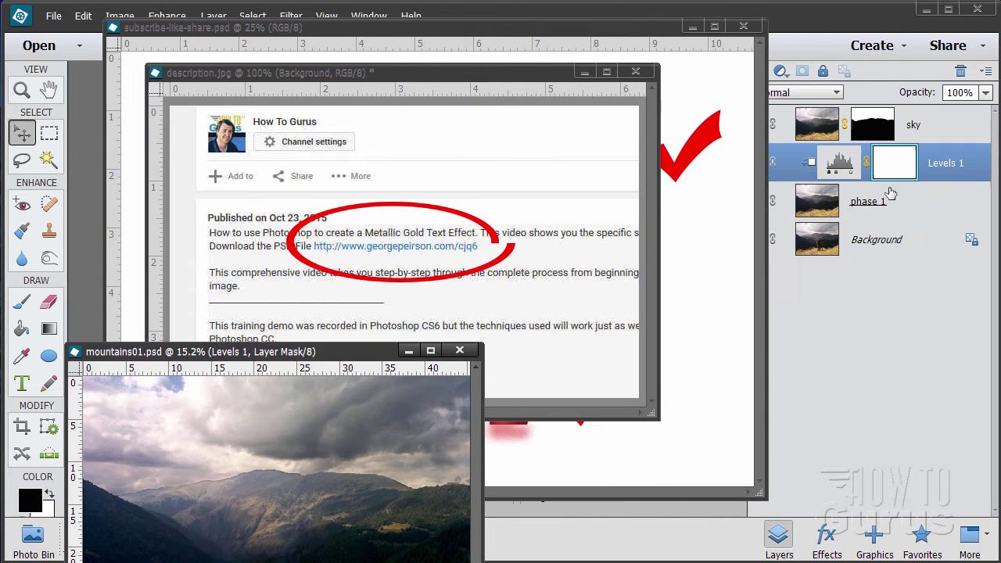
left_click(408, 350)
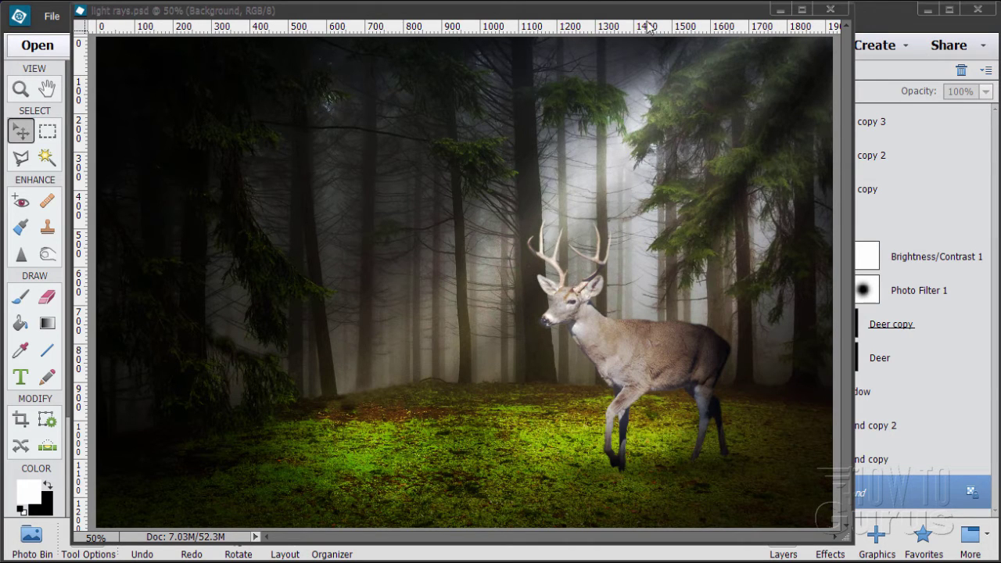
- Close light rays.psd and arrange light rays2.psd and the deer photo side by side as floating windows
left_click(829, 11)
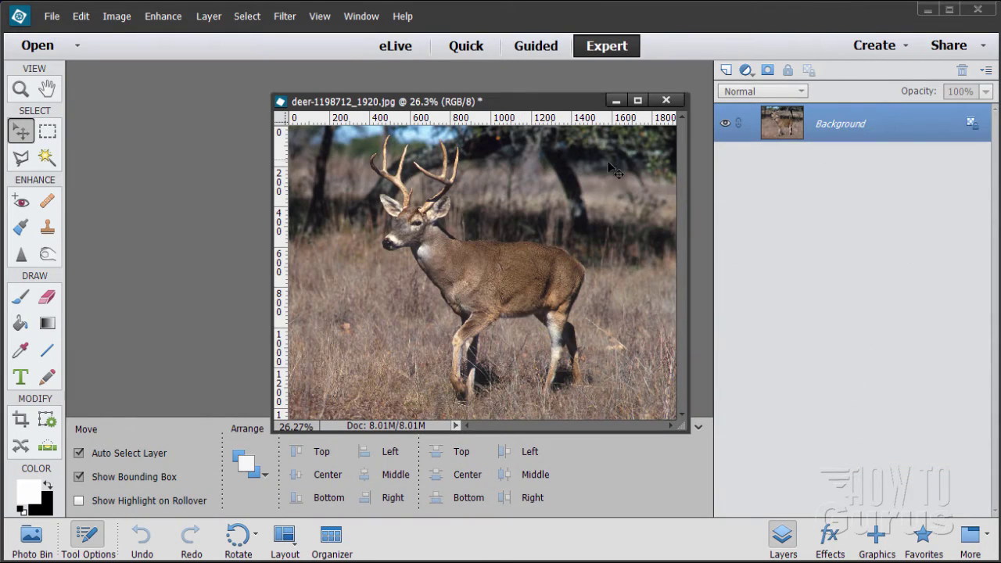
left_click(33, 538)
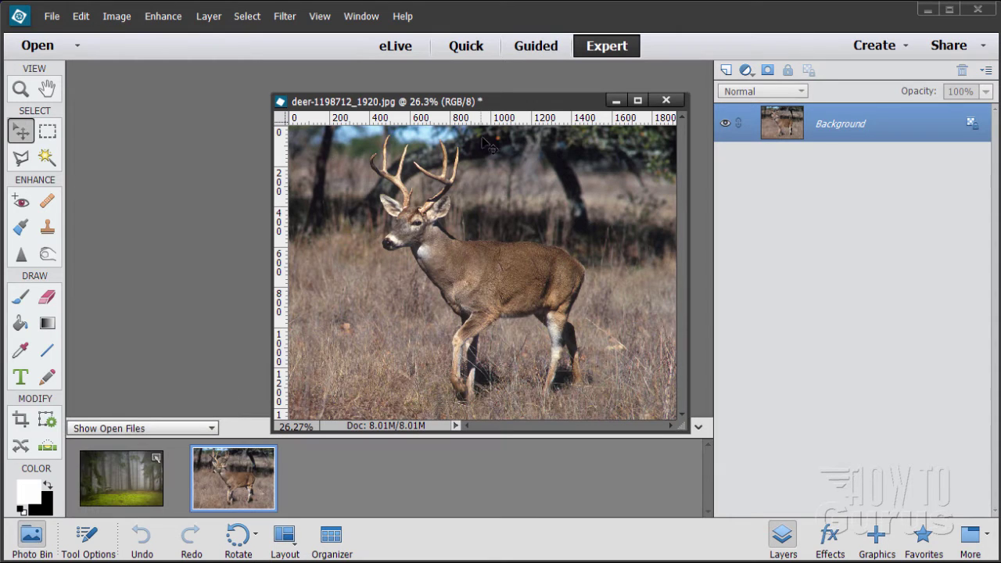
left_click_drag(501, 100, 754, 165)
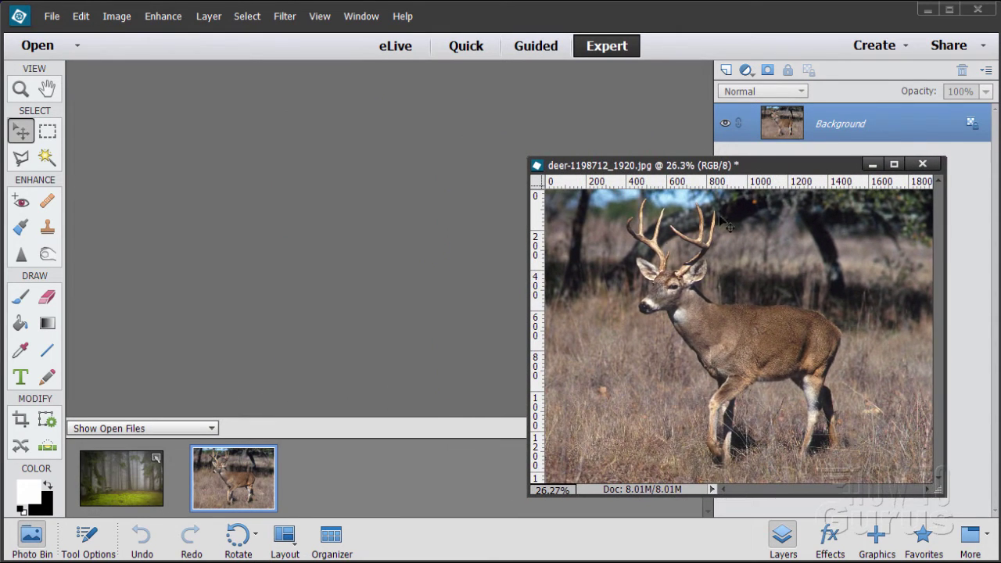
left_click(118, 490)
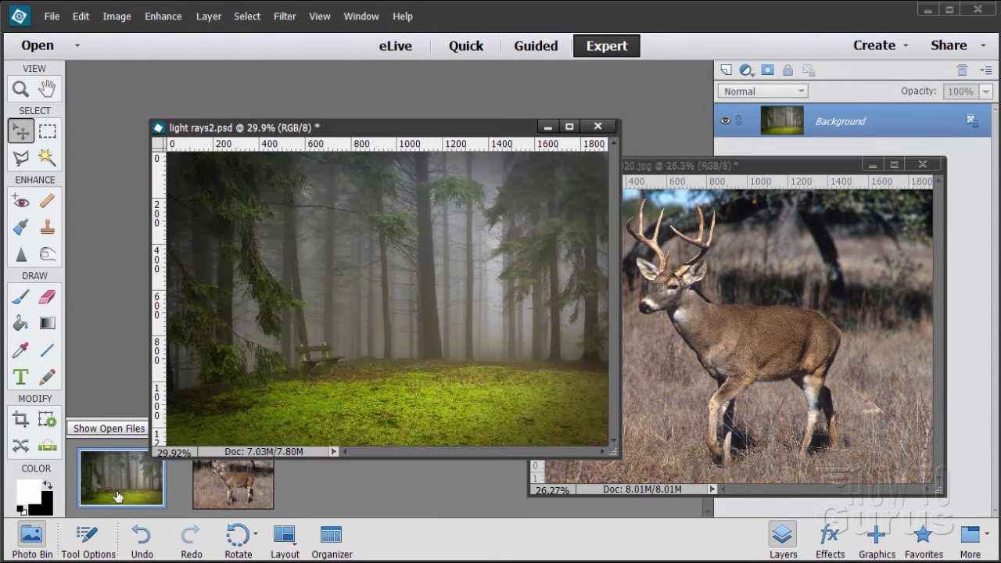
left_click_drag(353, 131, 280, 81)
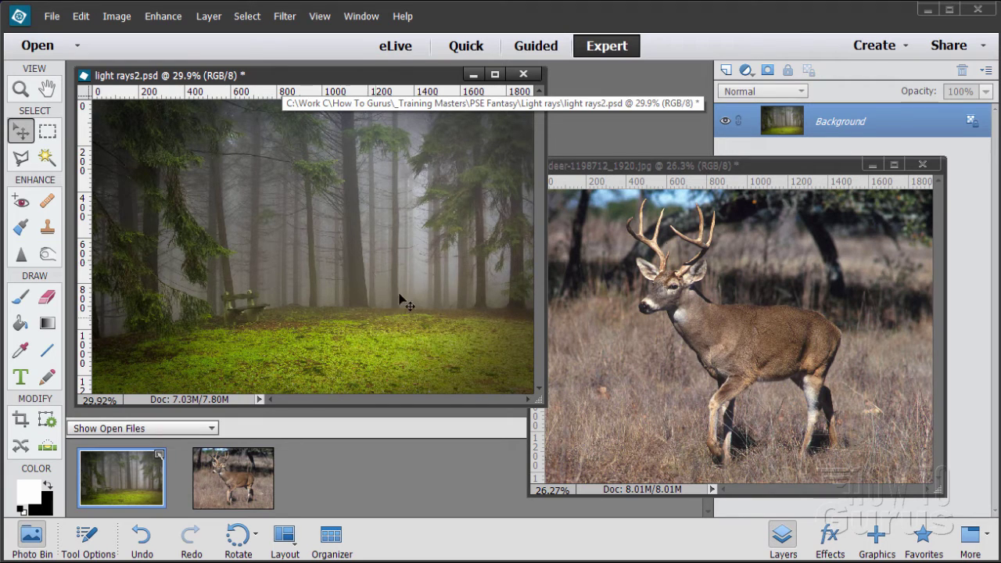
left_click_drag(538, 402, 588, 476)
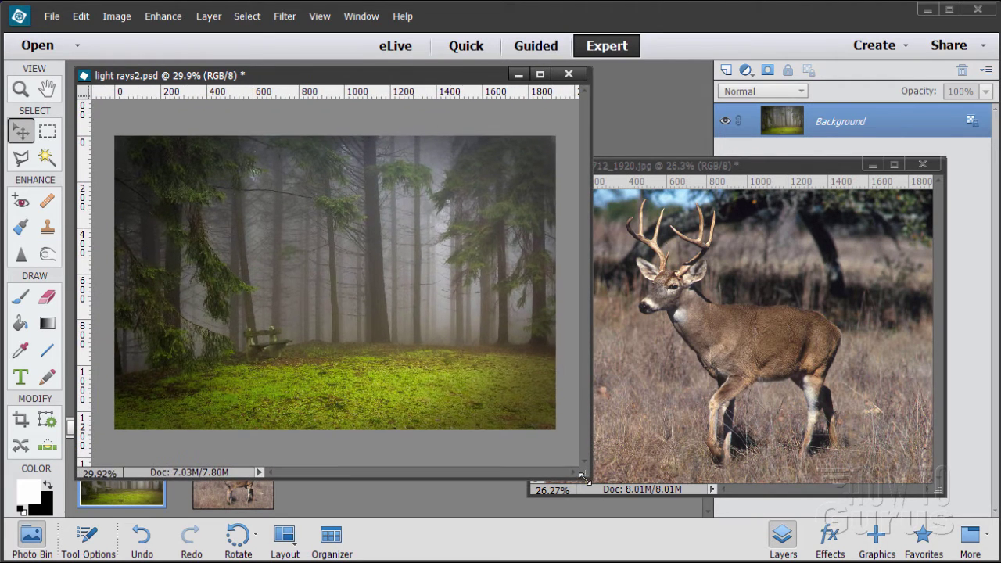
left_click(701, 196)
left_click_drag(683, 166, 717, 172)
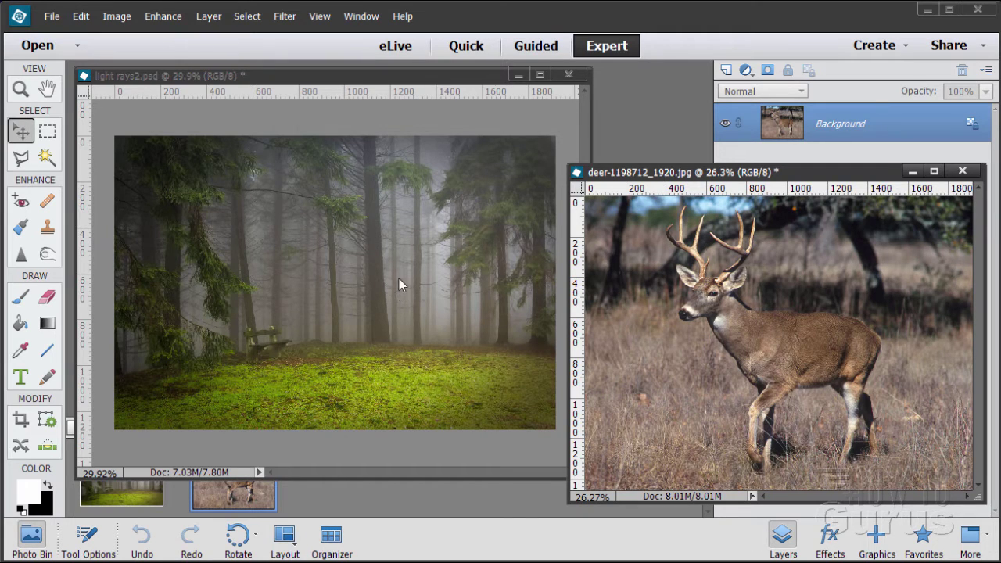
- Copy the deer photo into light rays2.psd as a new layer and close the original deer image
left_click_drag(778, 337, 429, 290)
left_click_drag(565, 322, 472, 322)
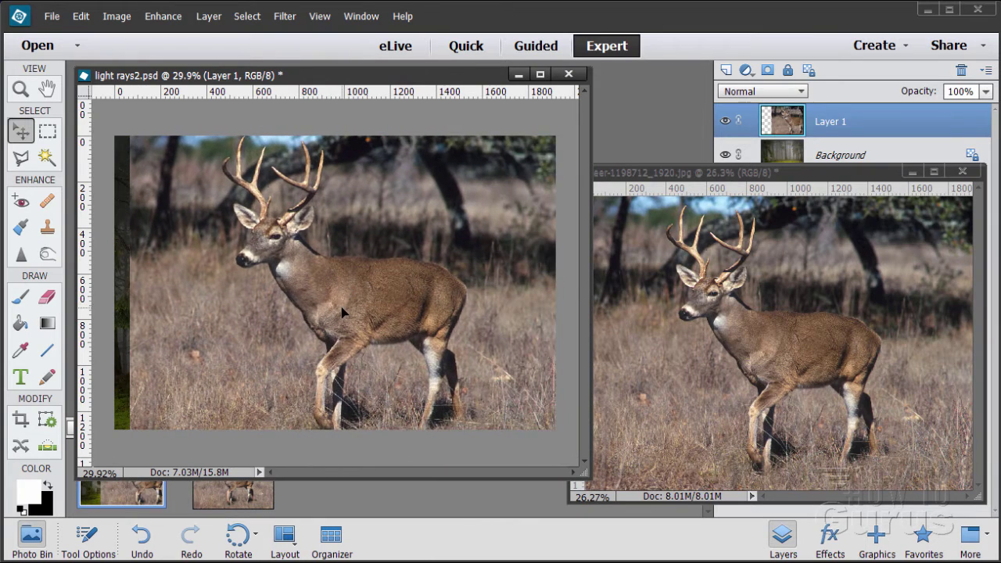
left_click(962, 171)
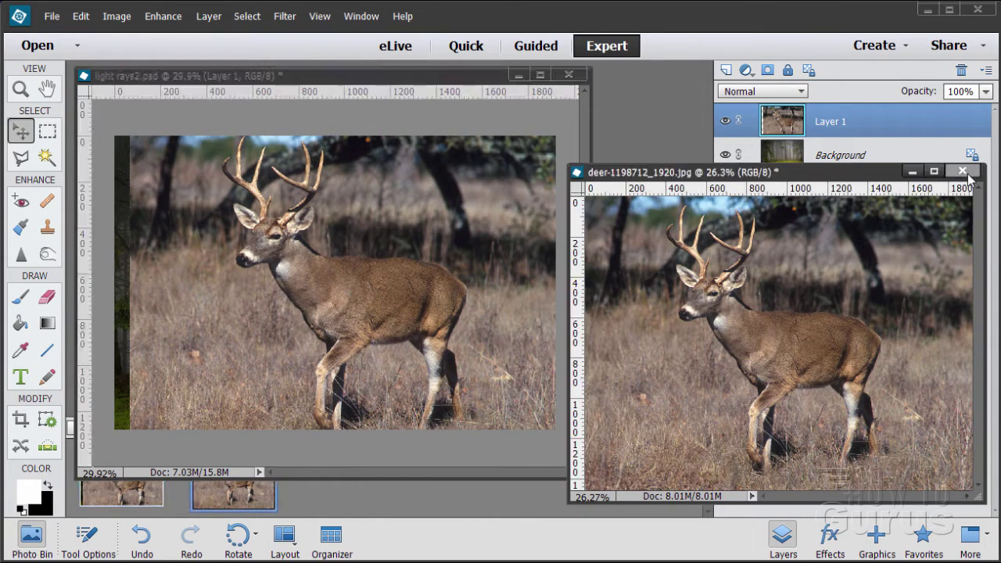
- Scale the deer layer down to roughly half the scene's width and position it over the lower right of the forest
left_click_drag(362, 243, 381, 270)
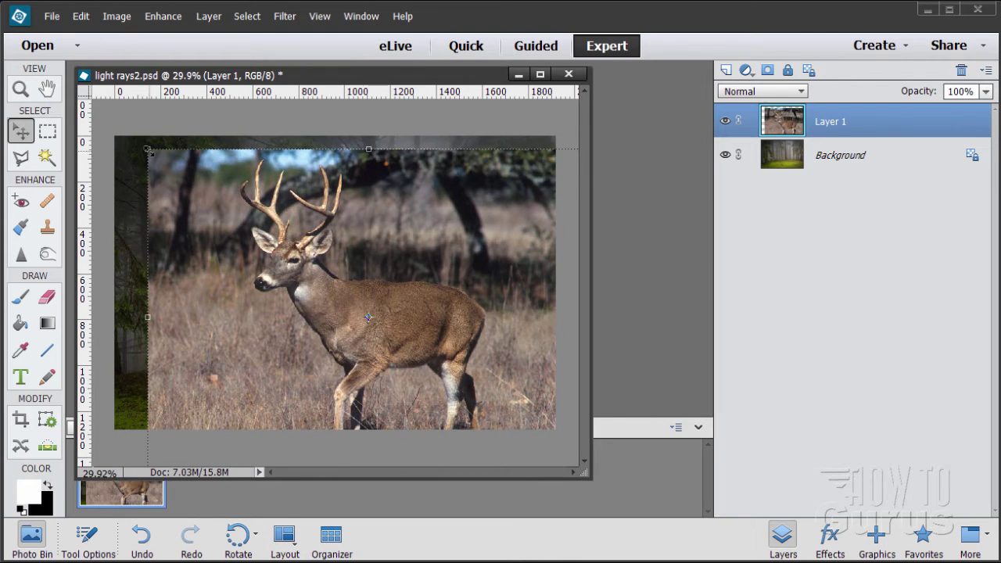
left_click_drag(149, 149, 342, 297)
left_click_drag(399, 386, 355, 315)
mouse_move(433, 292)
left_mouse_down()
mouse_move(455, 332)
mouse_move(461, 382)
mouse_move(431, 287)
left_mouse_up()
left_click_drag(295, 226, 301, 231)
left_click_drag(449, 329, 454, 332)
left_click(488, 423)
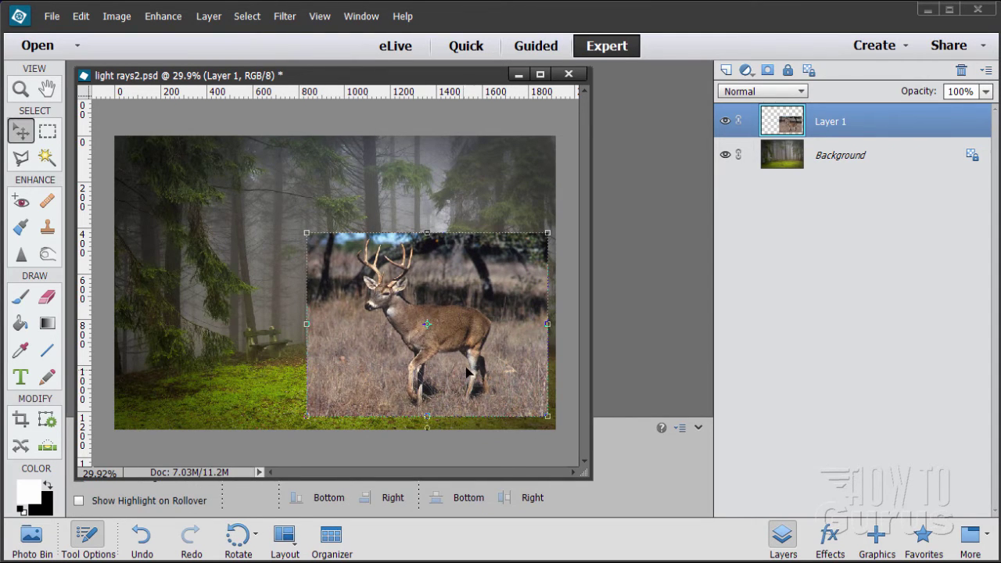
- Make the Background layer active and hide the deer layer
left_click(304, 360)
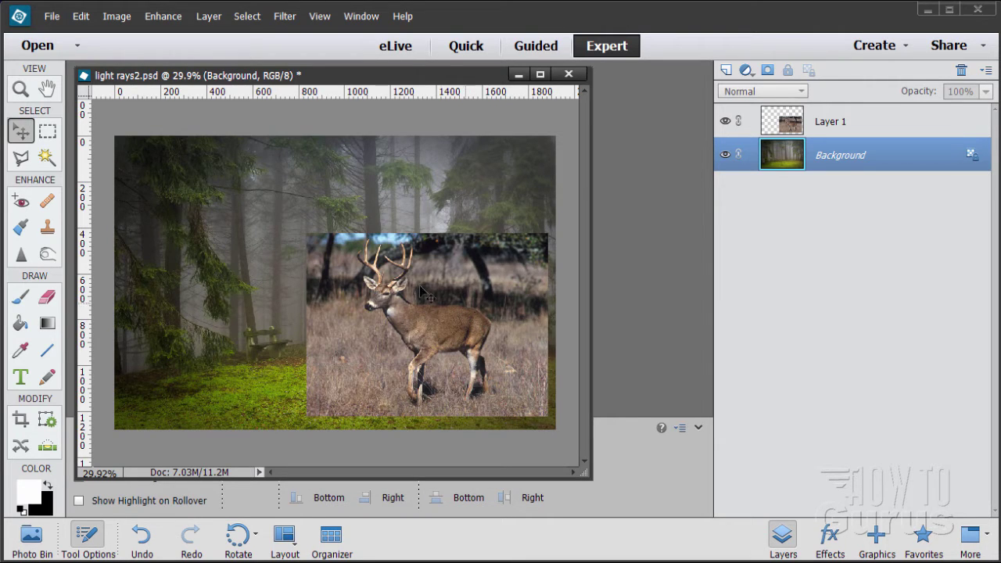
left_click(726, 121)
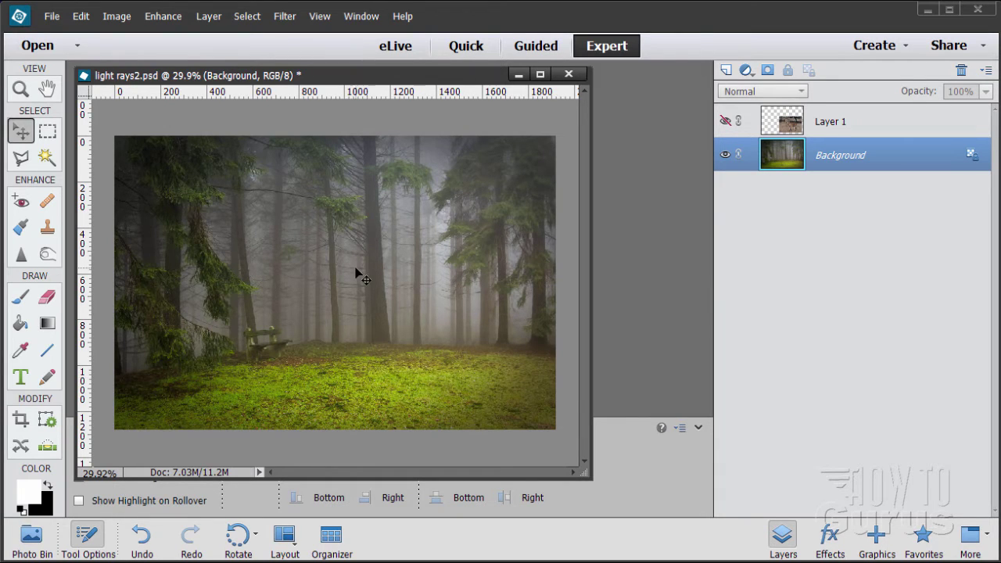
- Reposition and resize the light rays2.psd window, and dock it as a tab in the workspace
left_click_drag(409, 78, 423, 48)
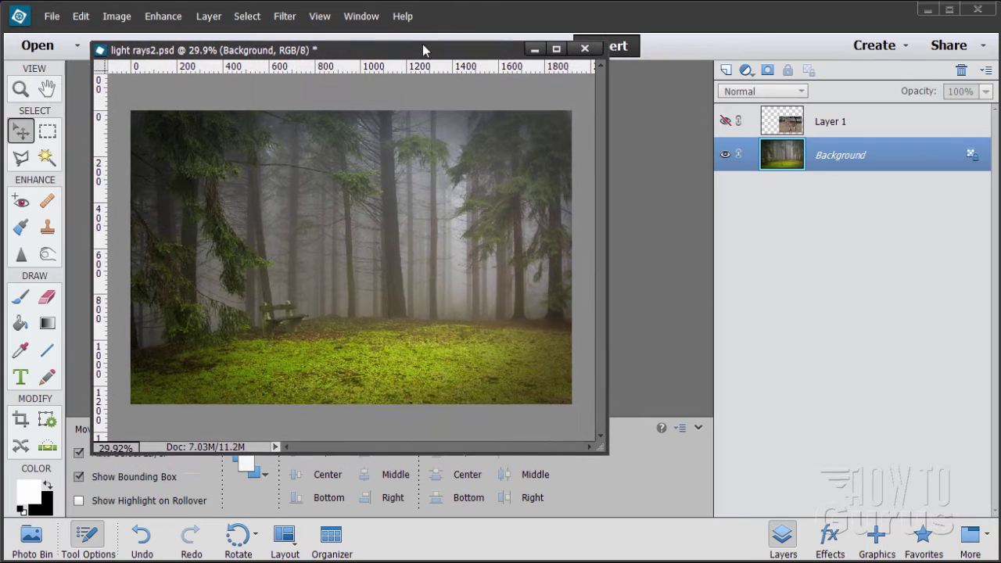
left_click_drag(600, 442, 640, 412)
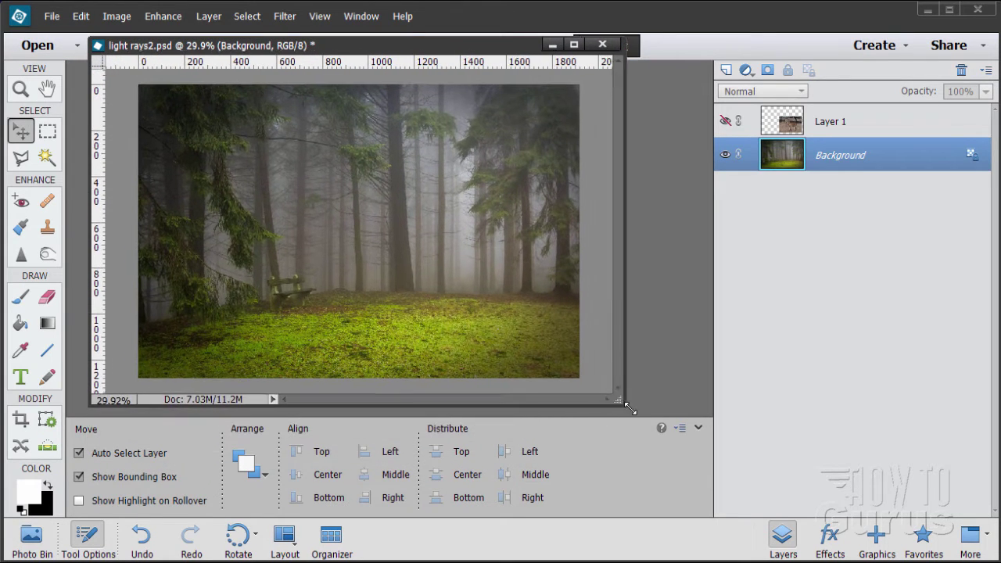
left_click_drag(369, 47, 374, 66)
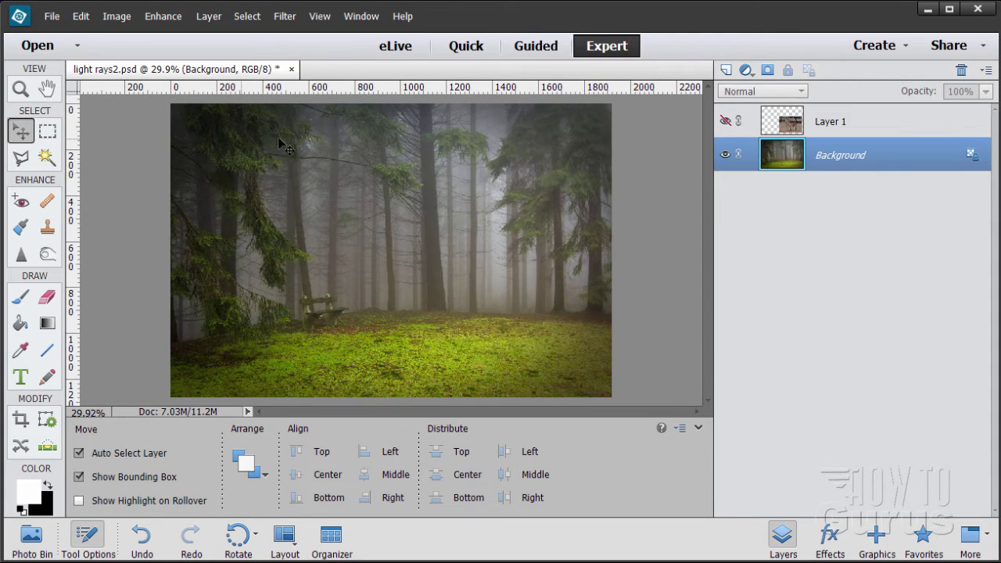
left_click_drag(188, 70, 231, 70)
- Review the General preferences for floating documents and floating document window docking
left_click(79, 17)
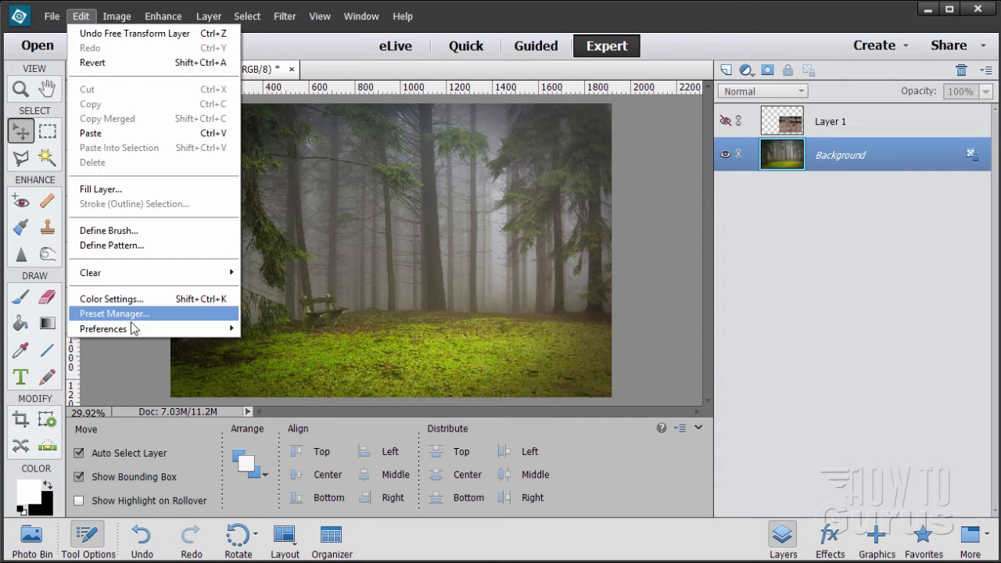
mouse_move(135, 329)
left_click(284, 331)
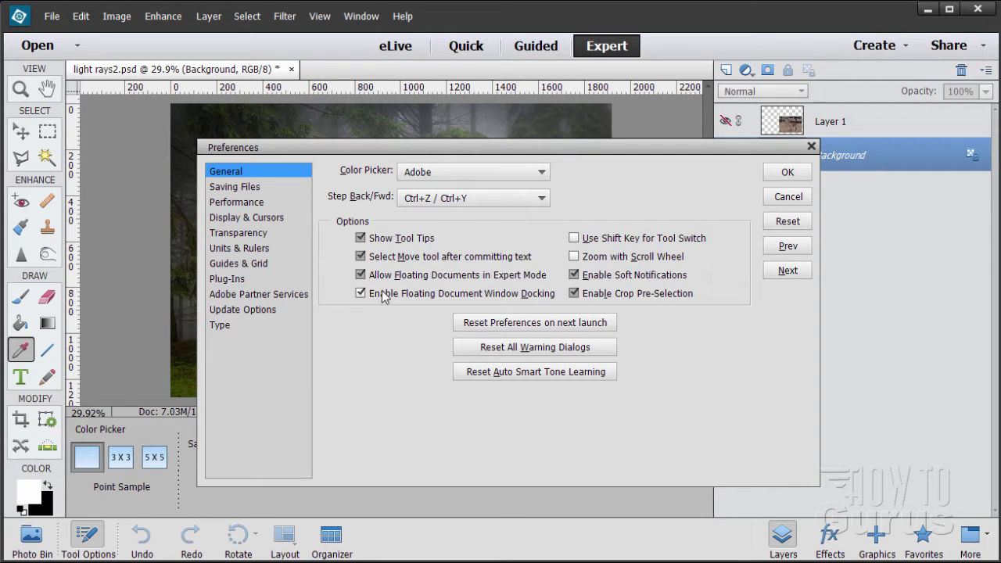
left_click(786, 173)
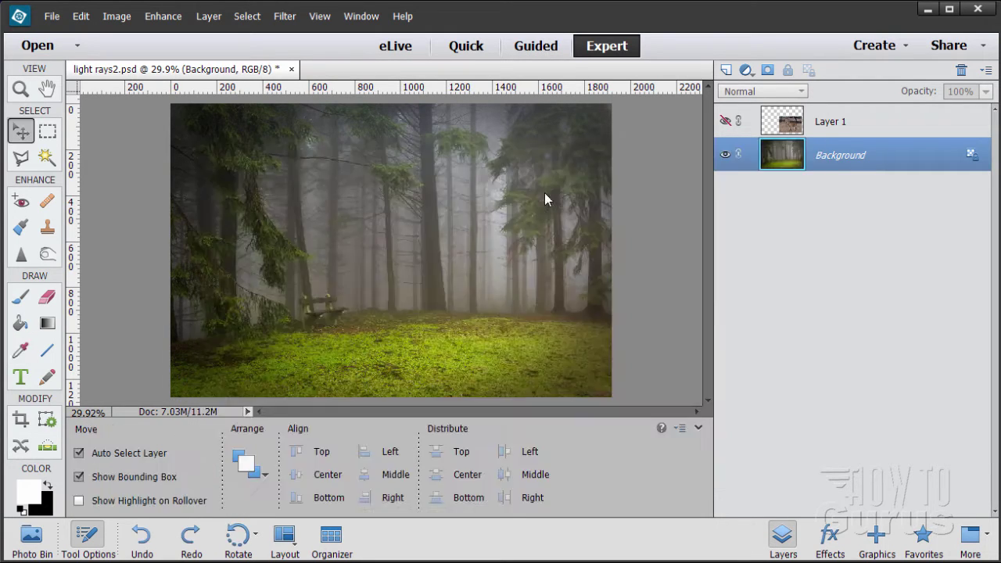
left_click_drag(179, 72, 234, 73)
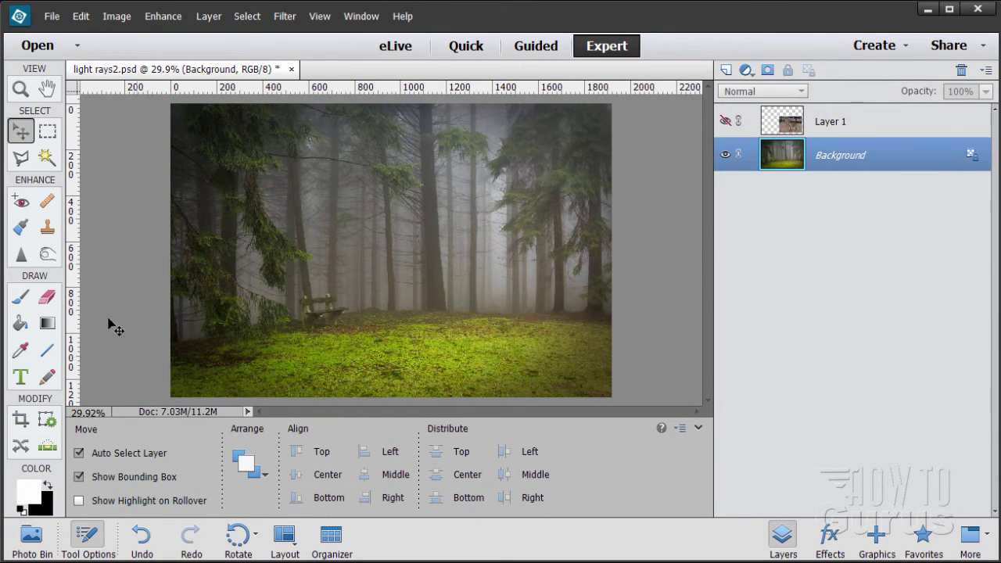
- Clone evergreen foliage over the bare arching branch left of the bench on the Background layer with the Clone Stamp
left_click(20, 89)
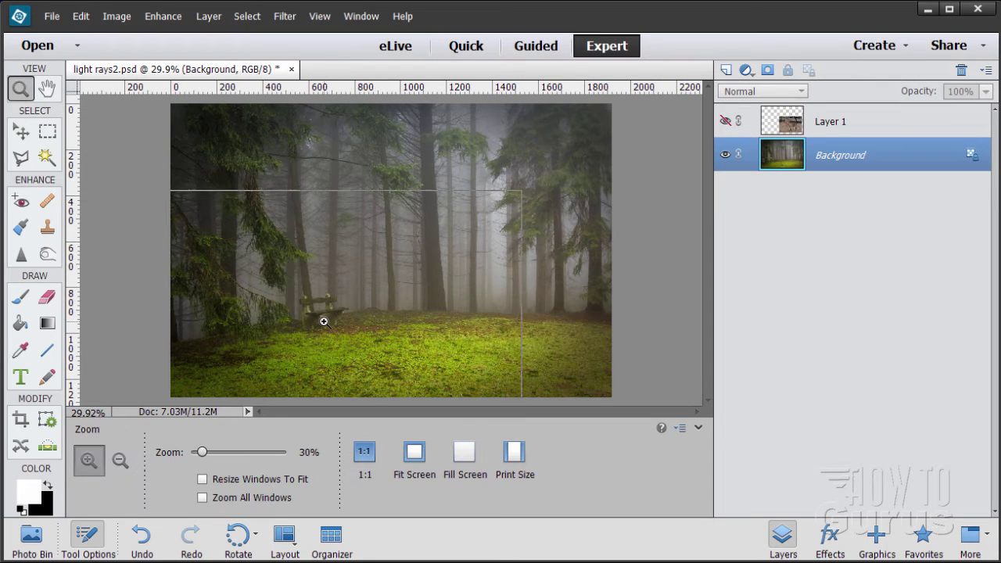
left_click(306, 325)
left_click(180, 292)
left_click(174, 292)
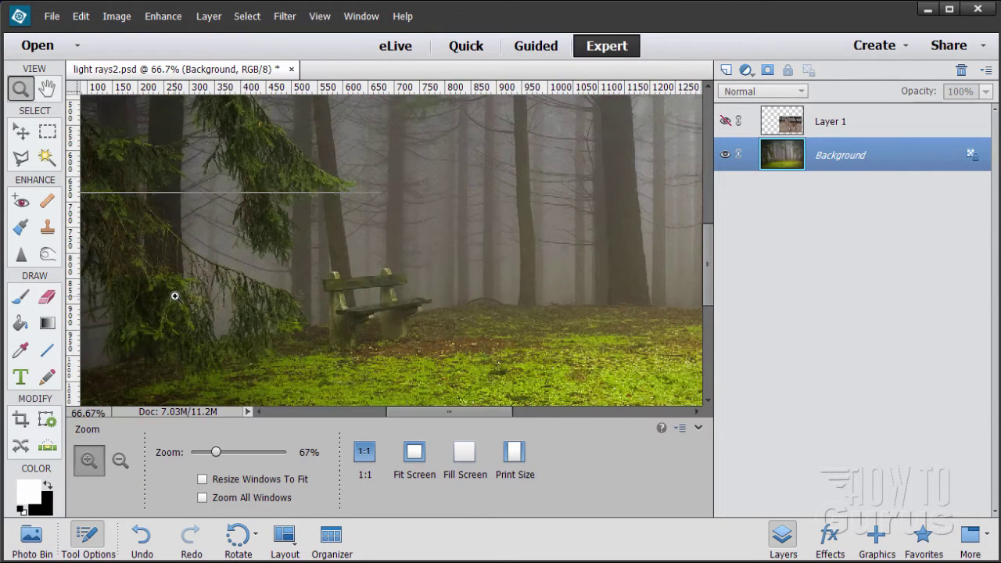
left_click(174, 295)
left_click_drag(391, 409, 364, 409)
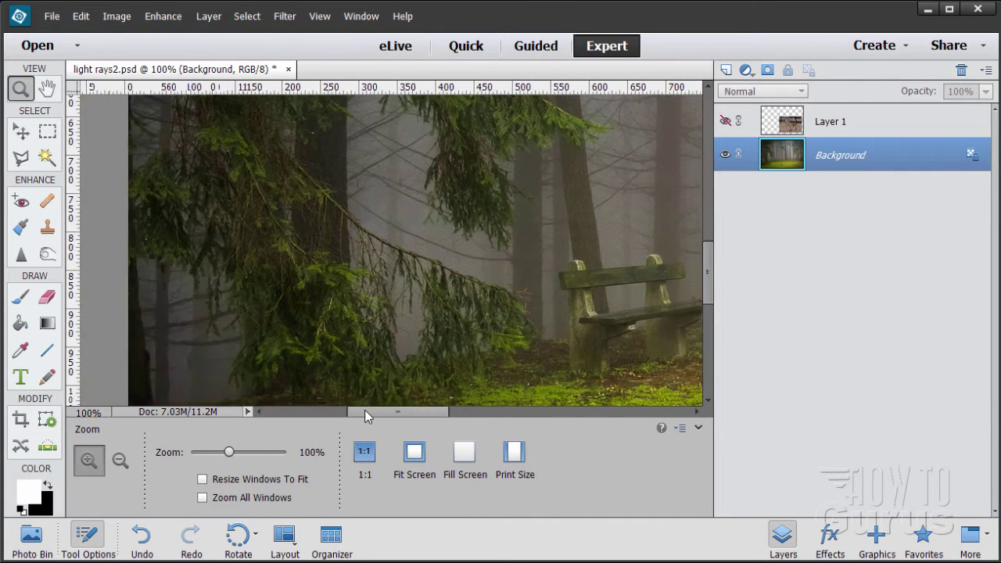
left_click(22, 132)
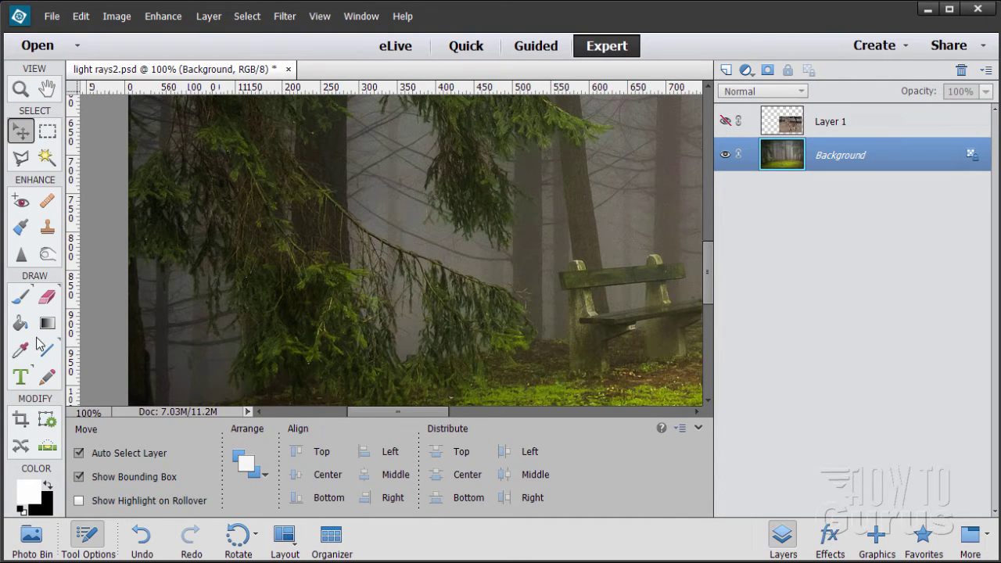
left_click(48, 229)
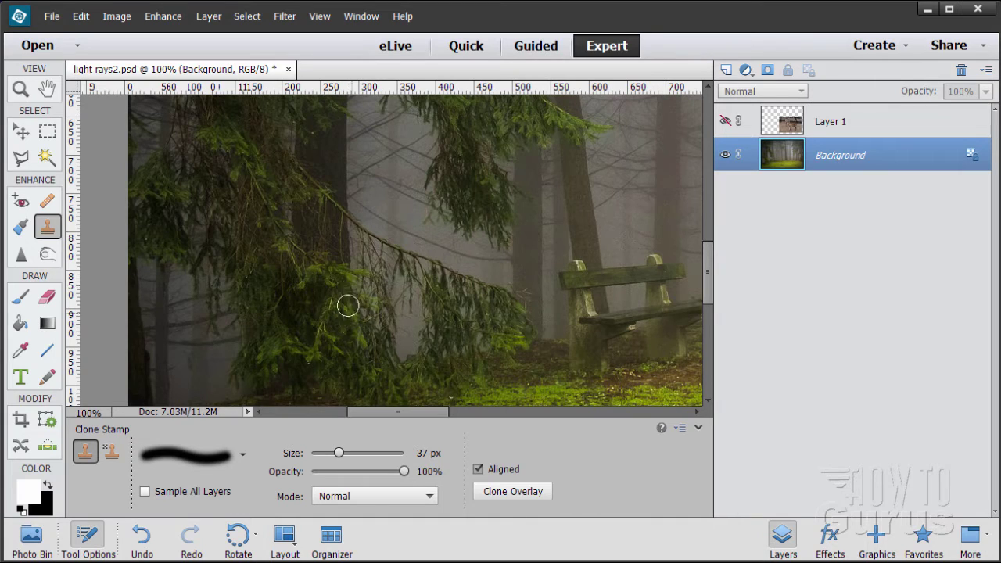
mouse_move(372, 240)
left_mouse_down()
mouse_move(397, 221)
mouse_move(384, 232)
mouse_move(376, 304)
mouse_move(408, 255)
mouse_move(383, 291)
mouse_move(415, 263)
mouse_move(410, 248)
mouse_move(435, 255)
mouse_move(382, 306)
mouse_move(425, 250)
mouse_move(422, 273)
mouse_move(440, 269)
mouse_move(379, 325)
mouse_move(471, 293)
mouse_move(461, 267)
mouse_move(476, 253)
mouse_move(467, 275)
mouse_move(487, 289)
mouse_move(481, 279)
mouse_move(473, 322)
left_mouse_up()
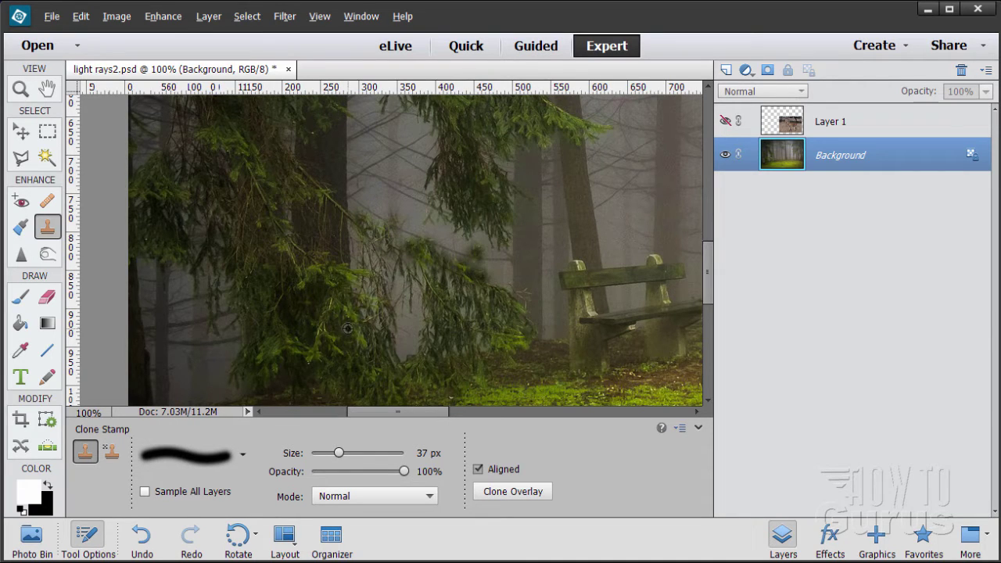
mouse_move(395, 251)
left_mouse_down()
mouse_move(347, 224)
mouse_move(360, 297)
mouse_move(354, 210)
left_mouse_up()
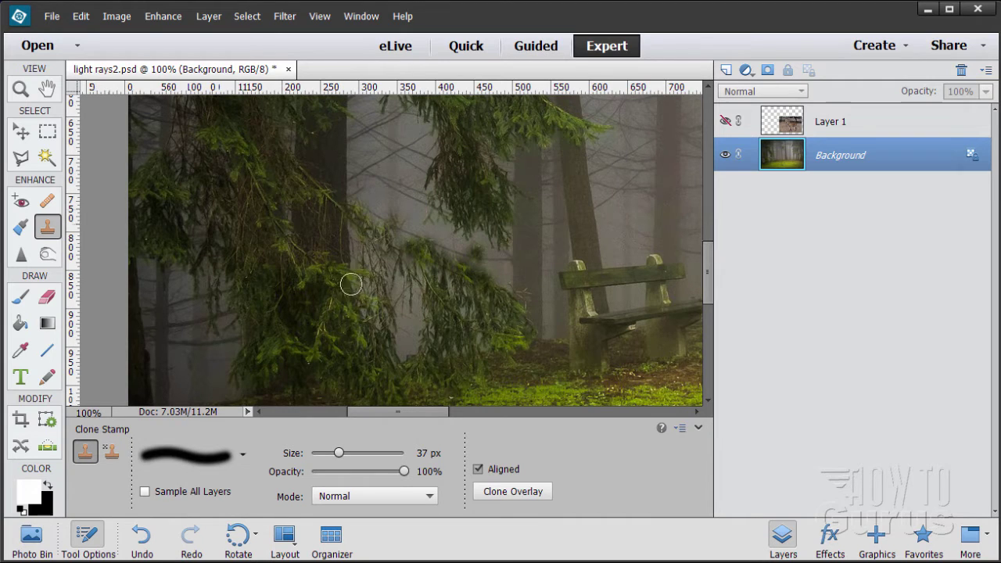
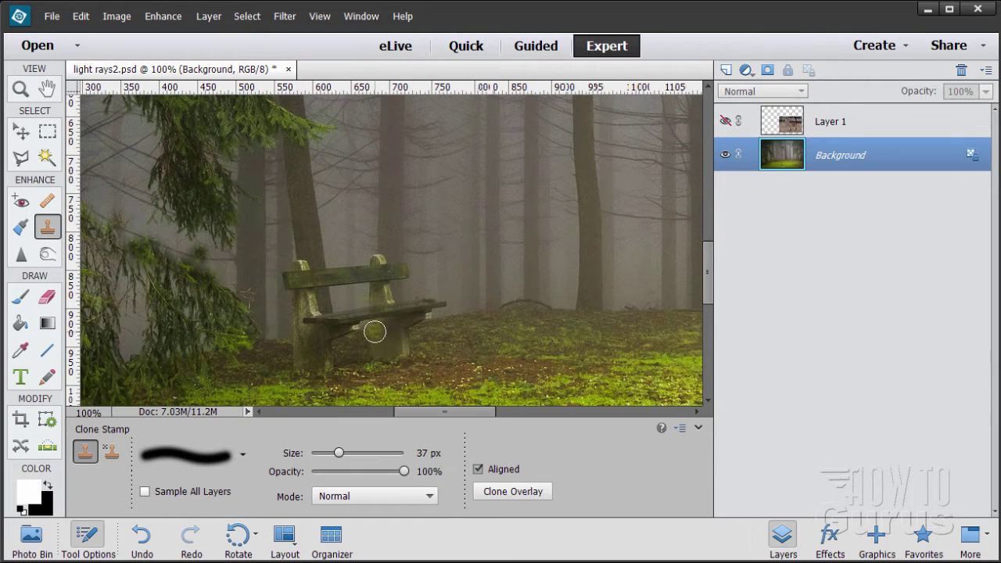
- Zoom to 200% on the bench and clone mossy ground over its legs with the Clone Stamp at 37 px
left_click(21, 91)
left_click(310, 338)
scroll(427, 338, "down", 3)
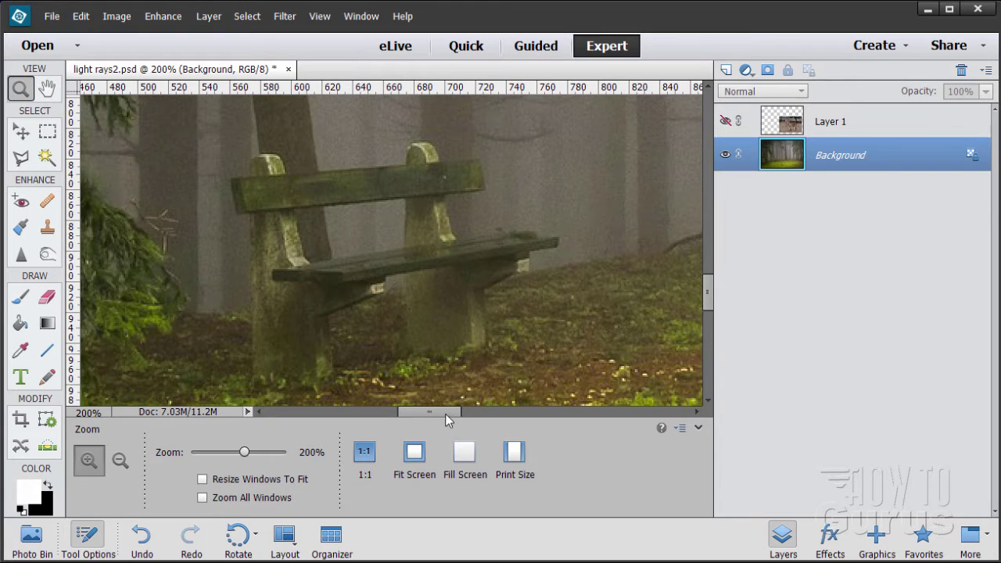
left_click_drag(445, 414, 432, 409)
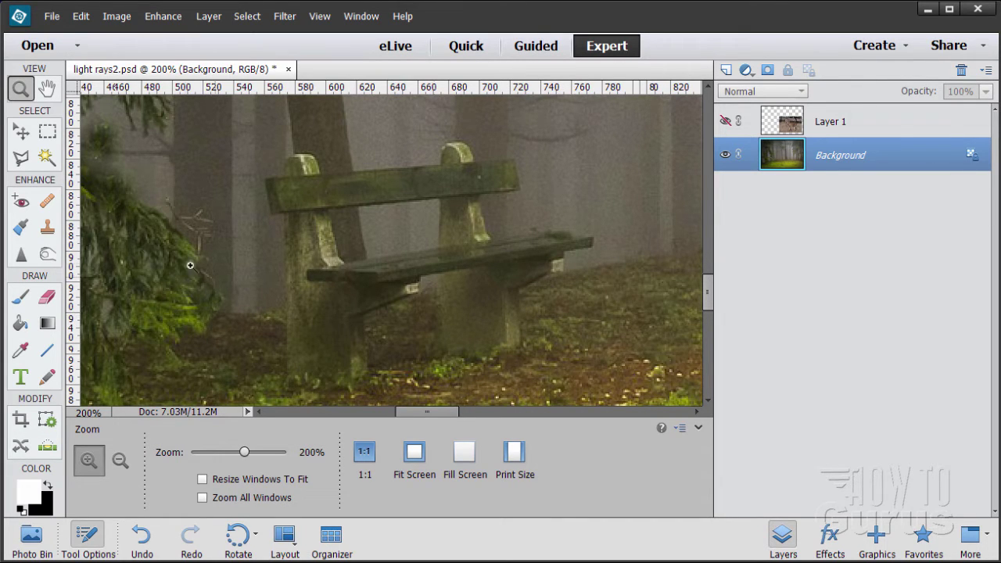
left_click(49, 228)
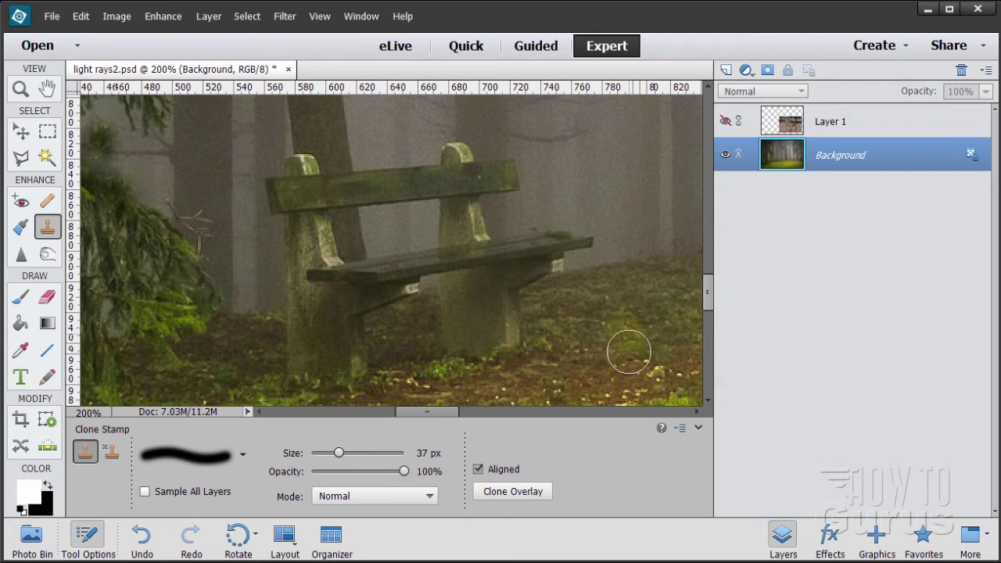
mouse_move(542, 344)
left_mouse_down()
mouse_move(509, 330)
mouse_move(572, 357)
left_mouse_up()
mouse_move(566, 310)
left_mouse_down()
mouse_move(535, 304)
mouse_move(463, 324)
mouse_move(468, 350)
mouse_move(440, 326)
left_mouse_up()
left_click_drag(506, 308, 411, 339)
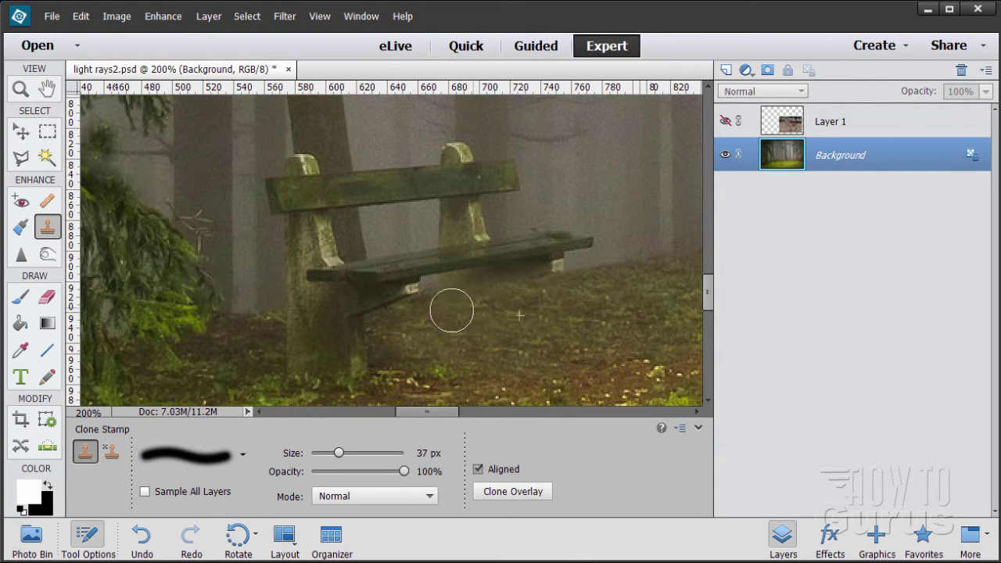
mouse_move(389, 344)
left_mouse_down()
mouse_move(295, 339)
mouse_move(438, 361)
mouse_move(310, 374)
mouse_move(308, 362)
mouse_move(274, 344)
left_mouse_up()
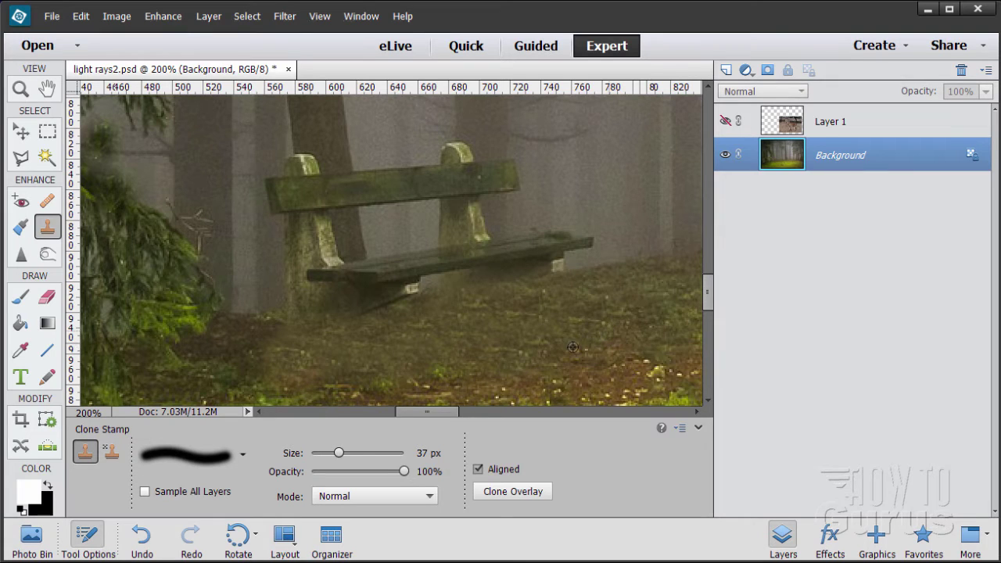
left_click_drag(324, 335, 398, 320)
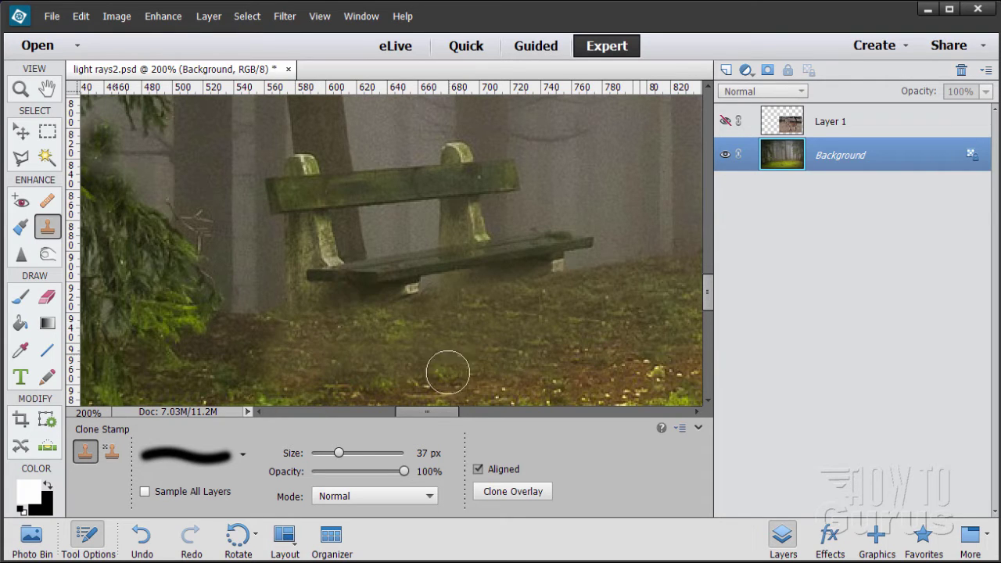
- Clone dark soil, leaf litter and grass texture over the smeared ground below the bench to break up the repetition
scroll(524, 330, "down", 3)
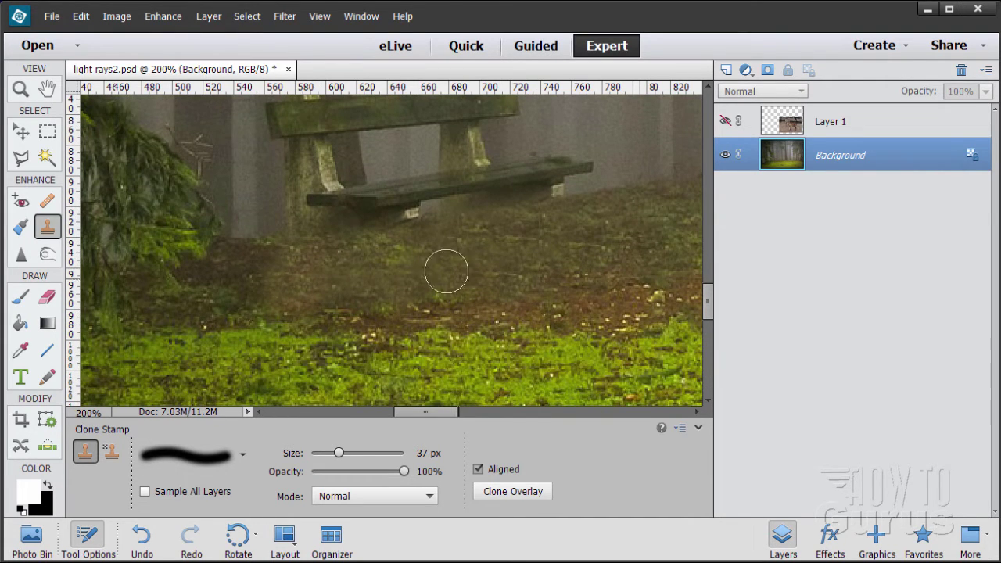
left_click(264, 274, "alt")
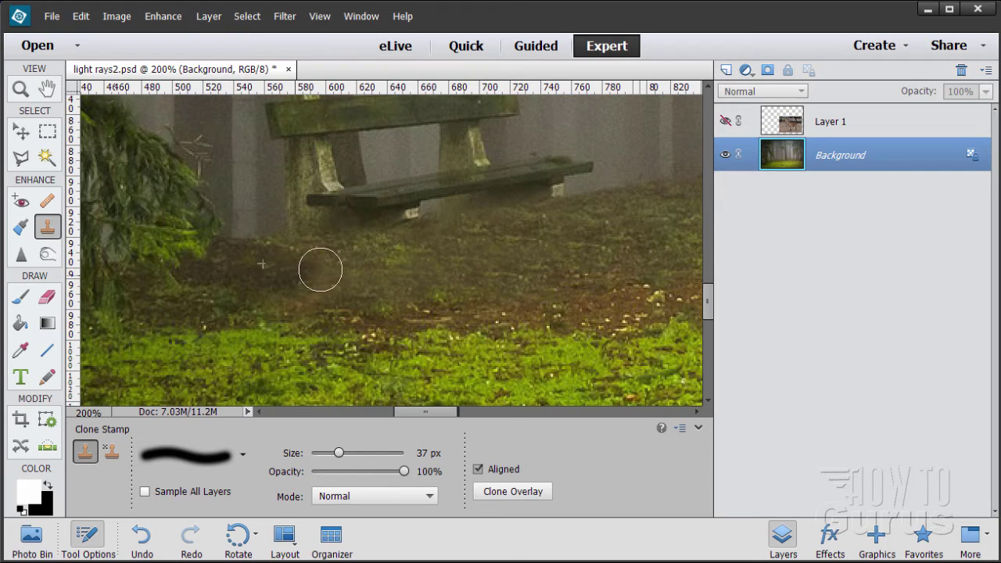
mouse_move(319, 268)
left_mouse_down()
mouse_move(293, 252)
mouse_move(364, 255)
mouse_move(312, 296)
left_mouse_up()
left_click(279, 287, "alt")
left_click_drag(380, 287, 523, 246)
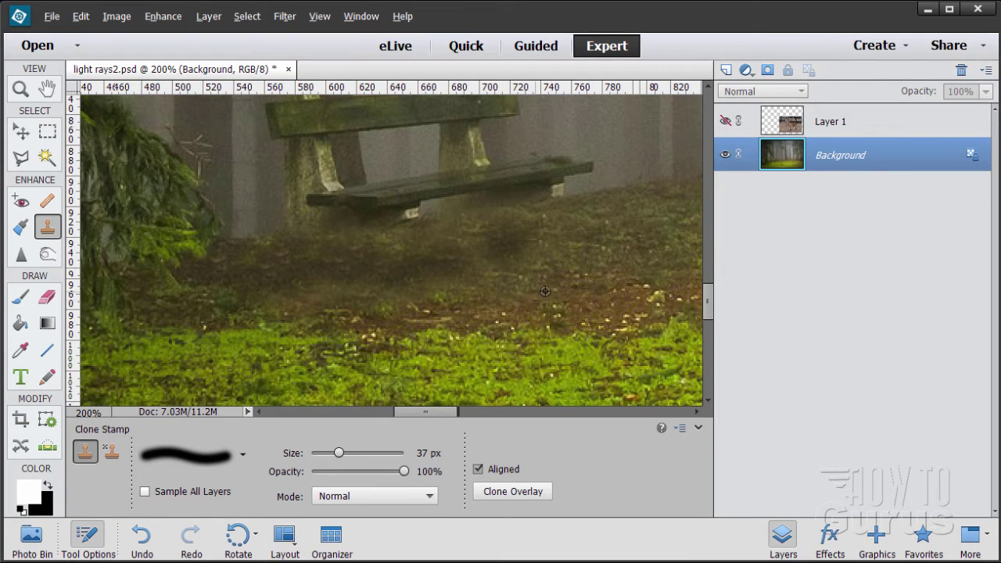
left_click(579, 308, "alt")
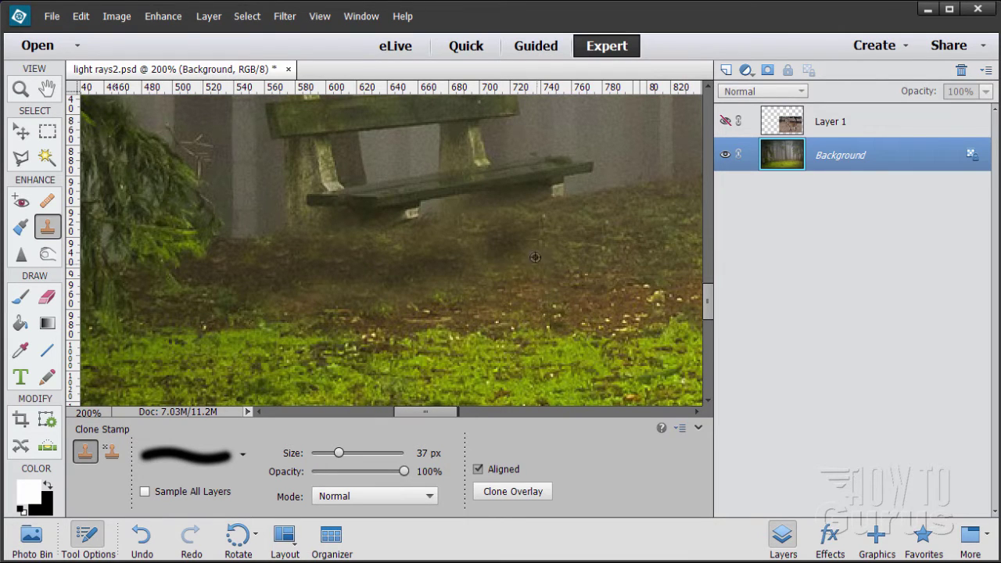
left_click_drag(500, 250, 468, 247)
left_click(567, 301)
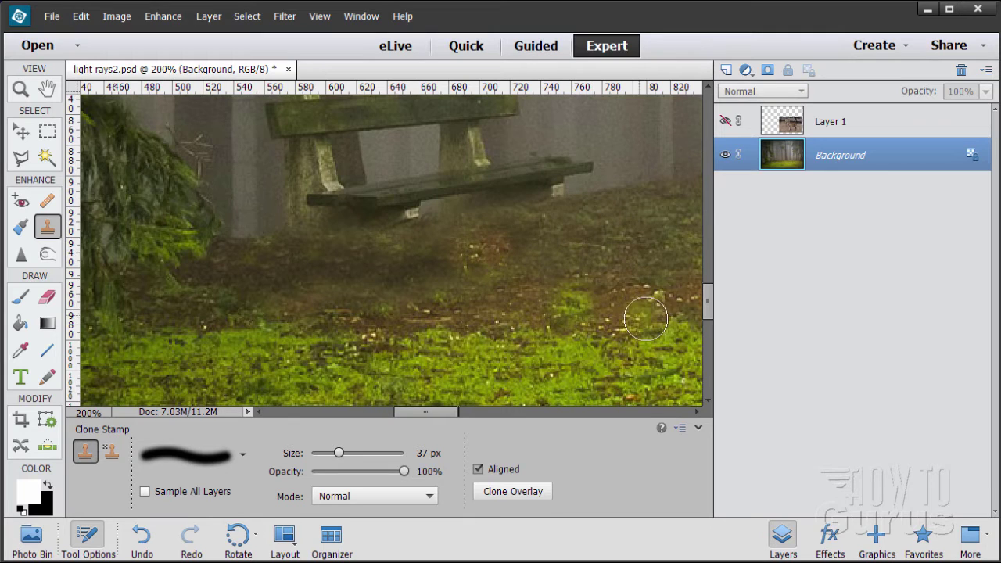
- Clone the forest floor's far edge over the support bracket under the right end of the bench seat
left_click_drag(707, 301, 707, 289)
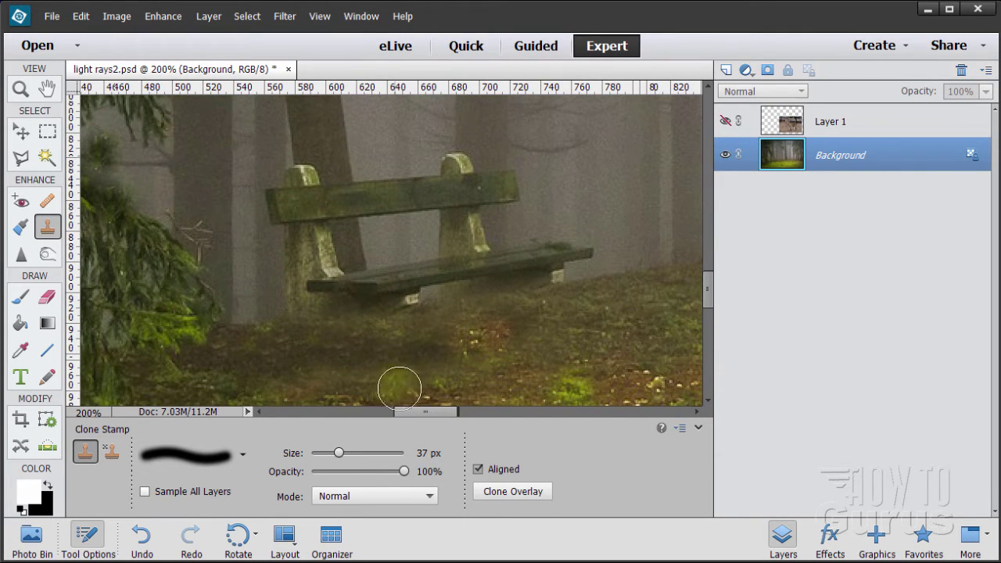
left_click_drag(417, 418, 425, 418)
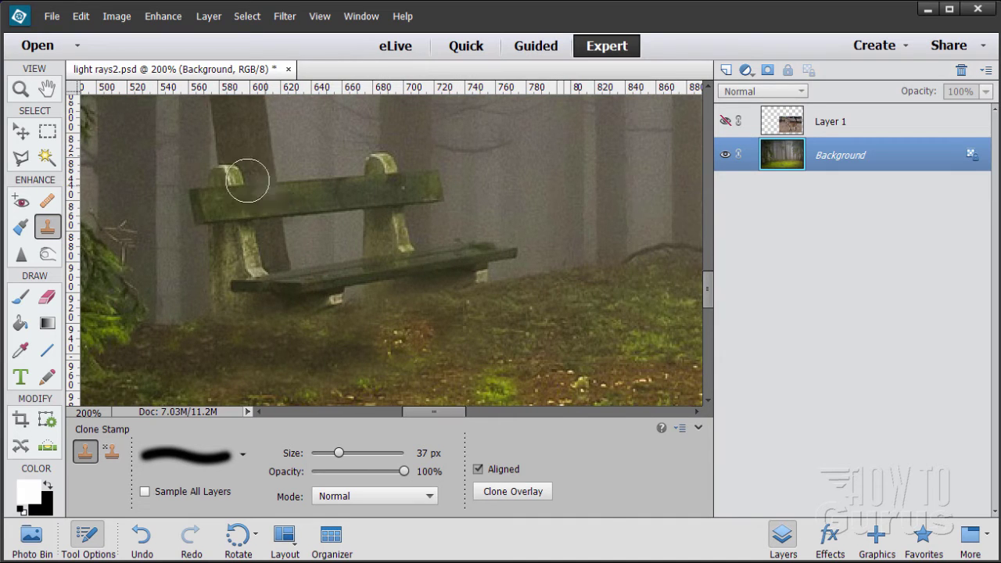
left_click_drag(434, 418, 443, 419)
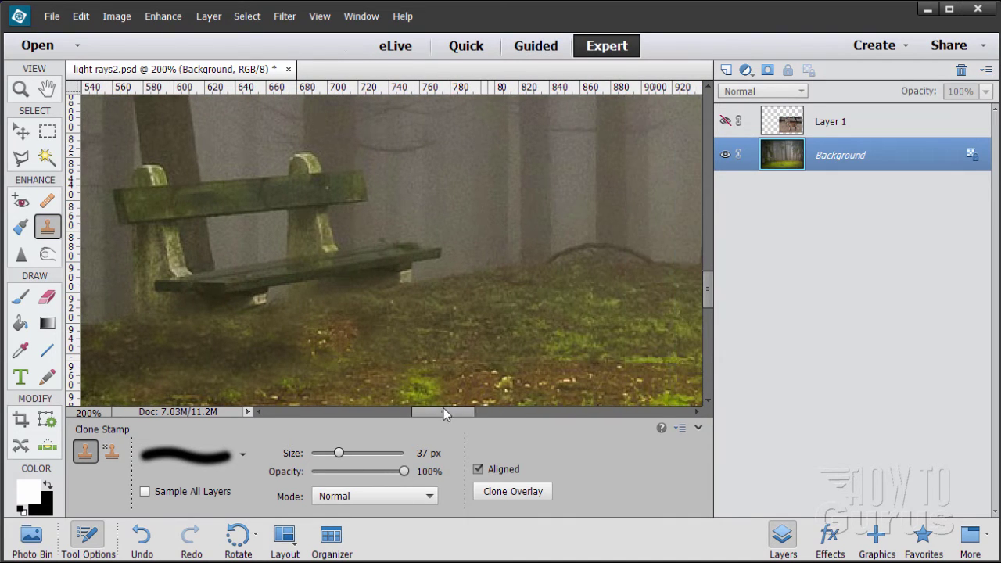
left_click(477, 272, "alt")
mouse_move(436, 277)
left_mouse_down()
mouse_move(476, 258)
mouse_move(473, 246)
mouse_move(467, 275)
mouse_move(402, 286)
mouse_move(466, 284)
mouse_move(386, 284)
mouse_move(450, 293)
mouse_move(411, 279)
mouse_move(368, 286)
mouse_move(458, 297)
mouse_move(355, 271)
mouse_move(499, 318)
left_mouse_up()
- Clone misty background over the right end of the bench seat and smooth the fog beside the backrest
left_click(469, 279, "alt")
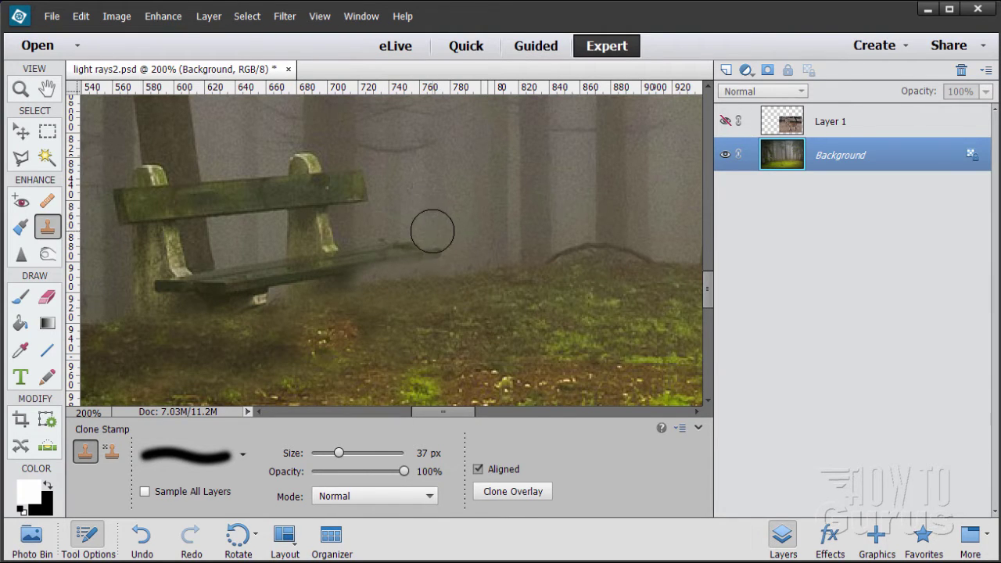
mouse_move(431, 231)
left_mouse_down()
mouse_move(430, 255)
mouse_move(414, 234)
mouse_move(406, 245)
mouse_move(405, 227)
mouse_move(374, 249)
left_mouse_up()
left_click(407, 195, "alt")
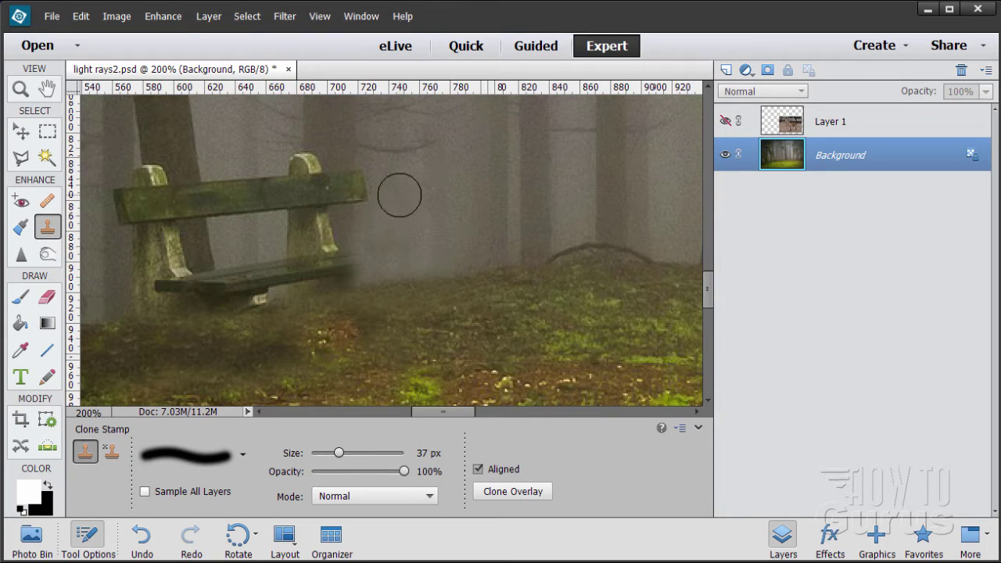
left_click_drag(397, 197, 401, 246)
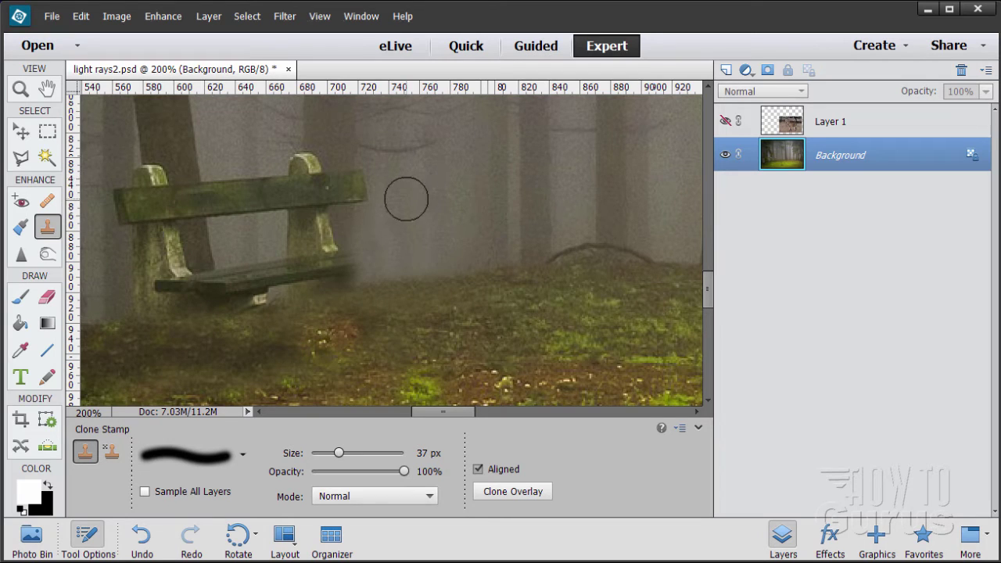
left_click_drag(397, 203, 402, 265)
- Clone the thick trunk's right edge and nearby mist down over the right end of the backrest and seat
scroll(440, 277, "up", 2)
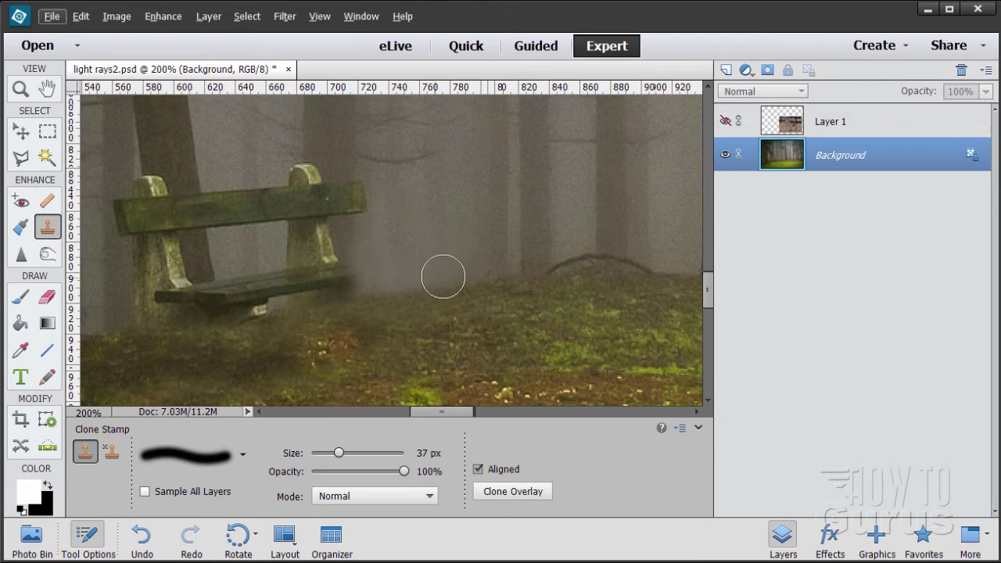
scroll(439, 276, "up", 4)
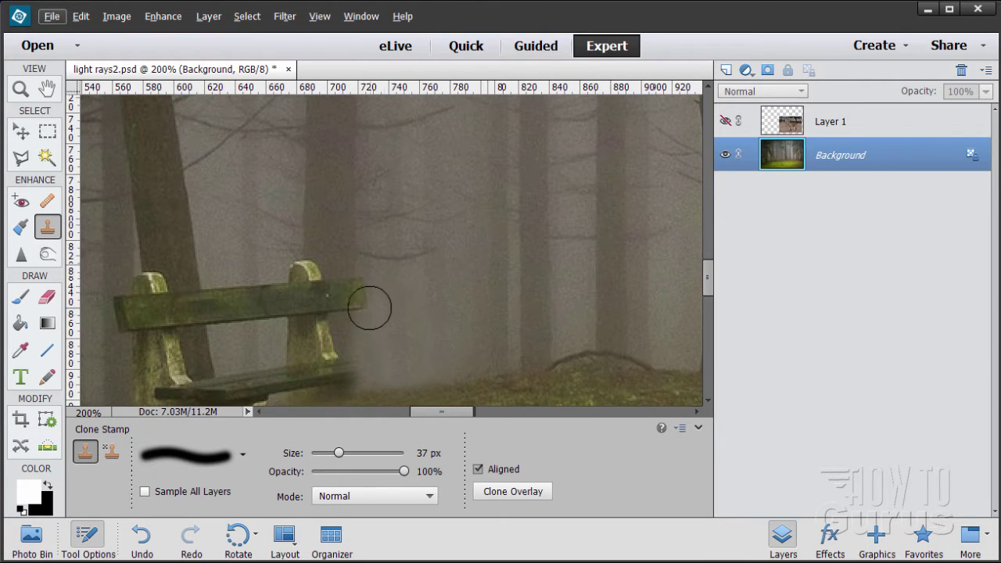
mouse_move(367, 272)
left_mouse_down()
mouse_move(361, 161)
mouse_move(358, 358)
mouse_move(382, 255)
left_mouse_up()
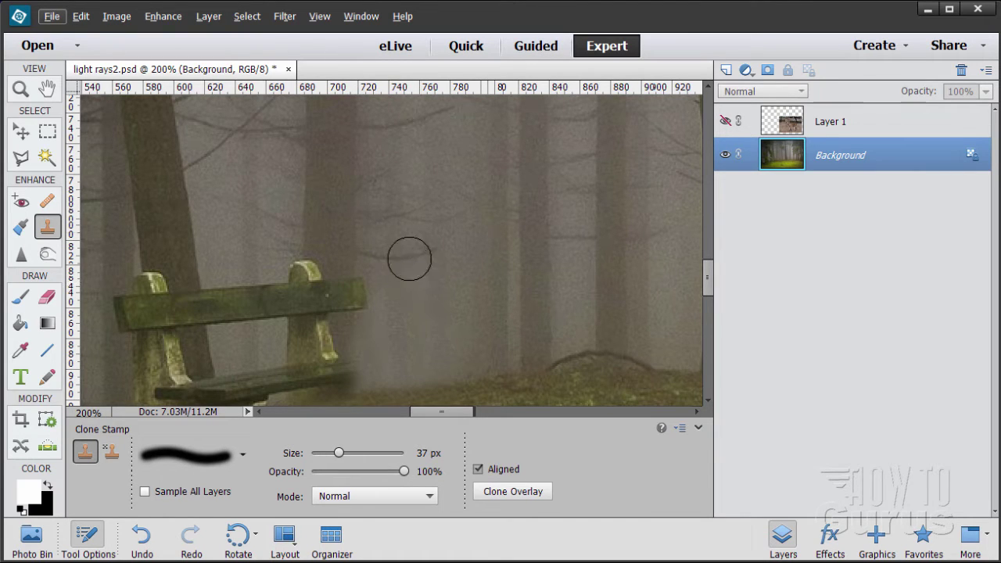
key("alt")
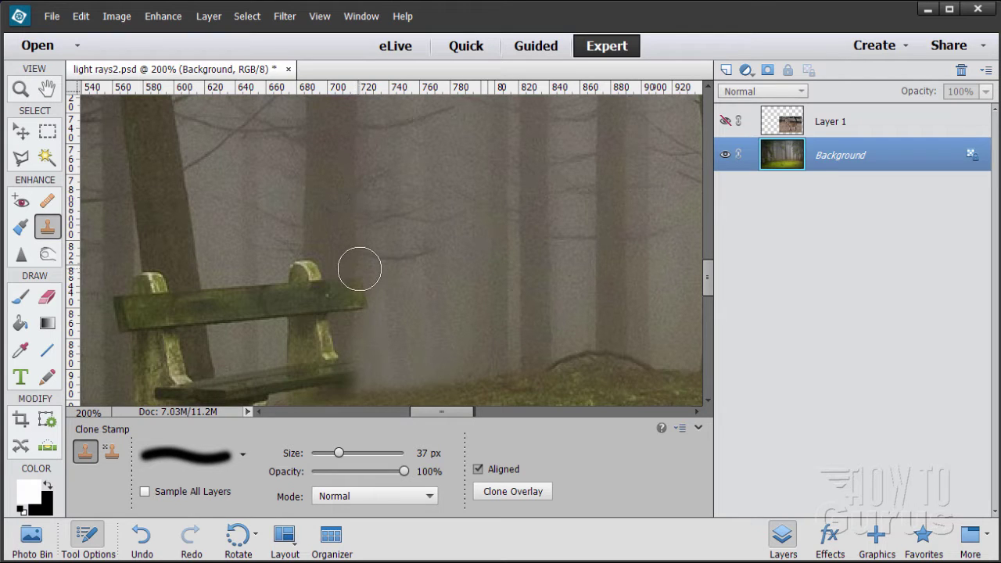
mouse_move(354, 270)
left_mouse_down()
mouse_move(355, 378)
mouse_move(371, 364)
left_mouse_up()
left_click(354, 247, "alt")
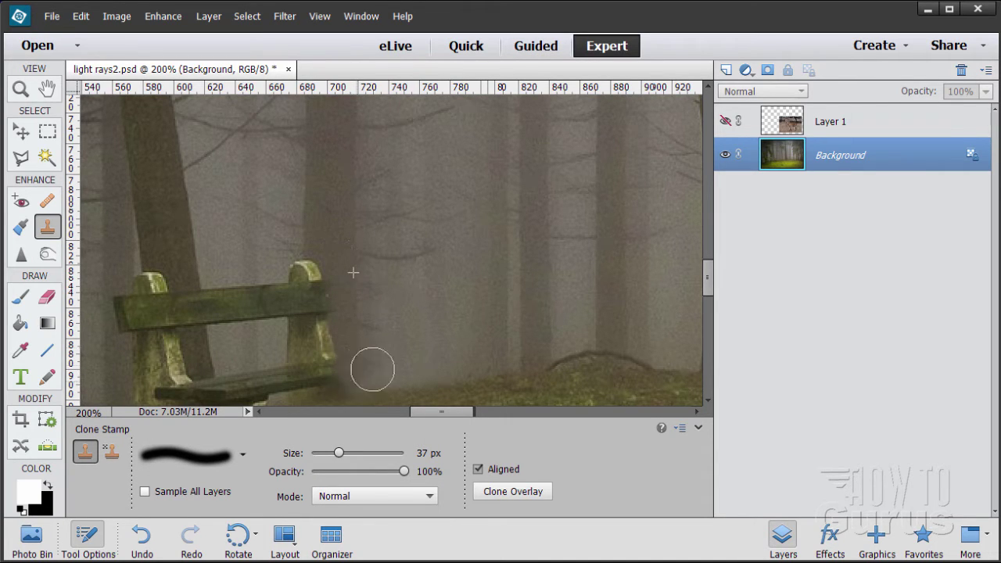
- Extend the thick tree trunk down over the bench's right upright, undoing and resampling a stroke to align its left edge
scroll(532, 301, "down", 1)
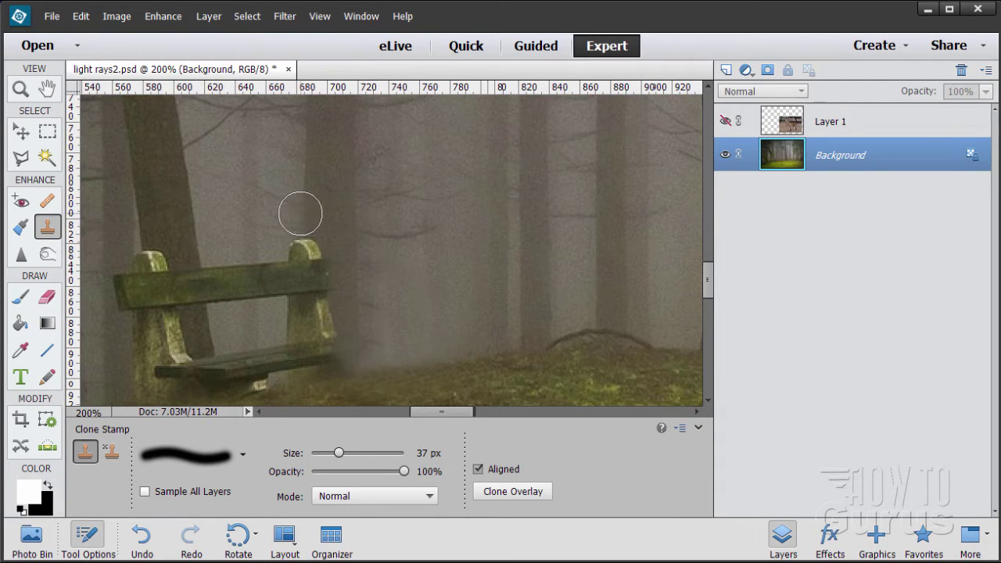
mouse_move(303, 214)
left_mouse_down()
mouse_move(302, 279)
mouse_move(303, 269)
left_mouse_up()
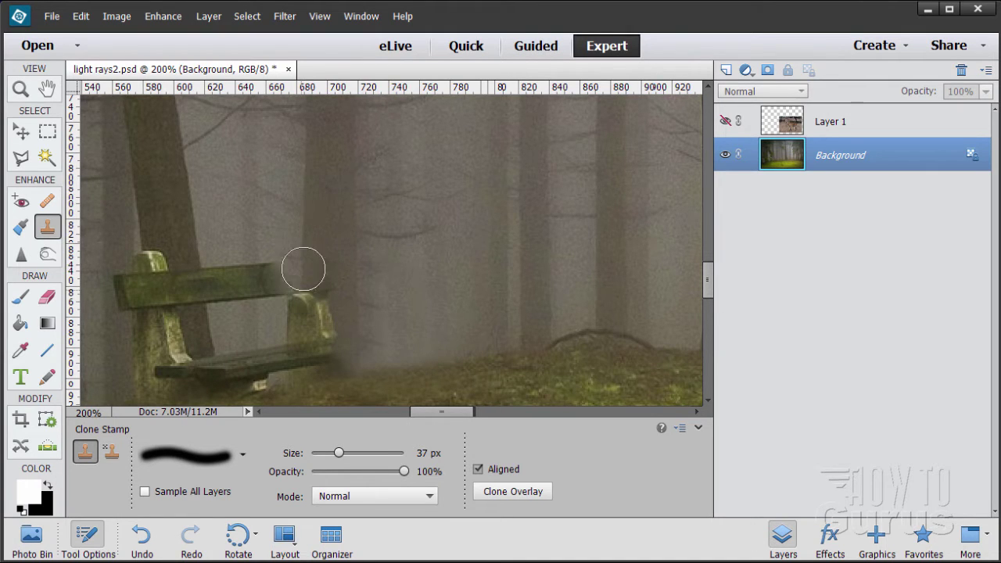
mouse_move(305, 227)
left_mouse_down()
mouse_move(298, 304)
mouse_move(300, 283)
left_mouse_up()
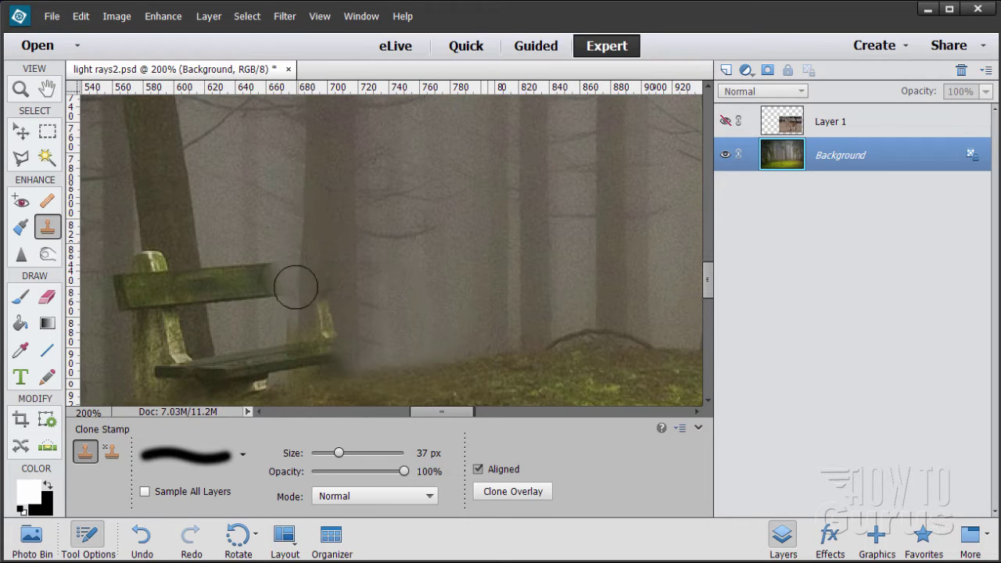
key("ctrl+z")
left_click(305, 181, "alt")
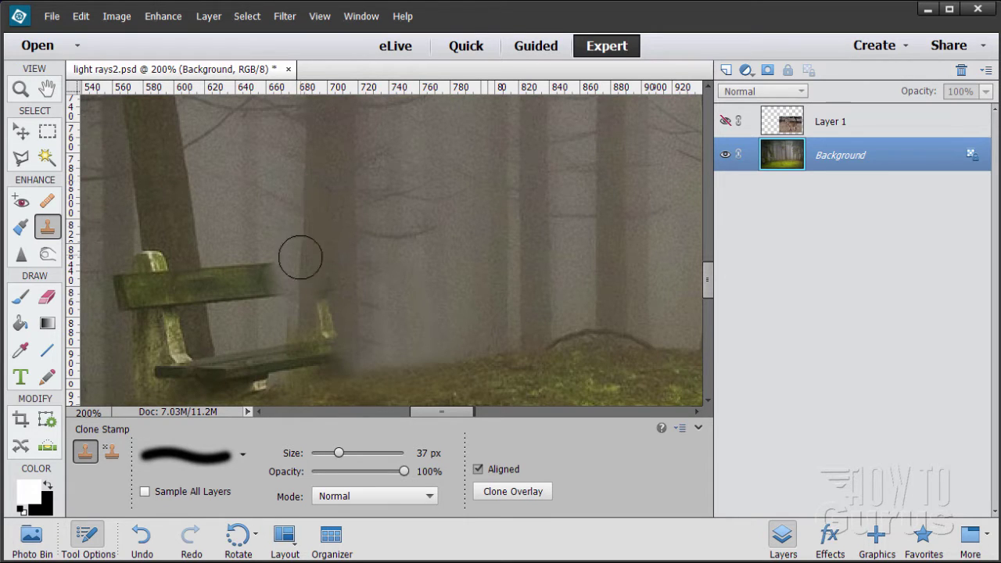
mouse_move(301, 304)
left_mouse_down()
mouse_move(298, 365)
mouse_move(318, 335)
mouse_move(326, 276)
mouse_move(328, 368)
left_mouse_up()
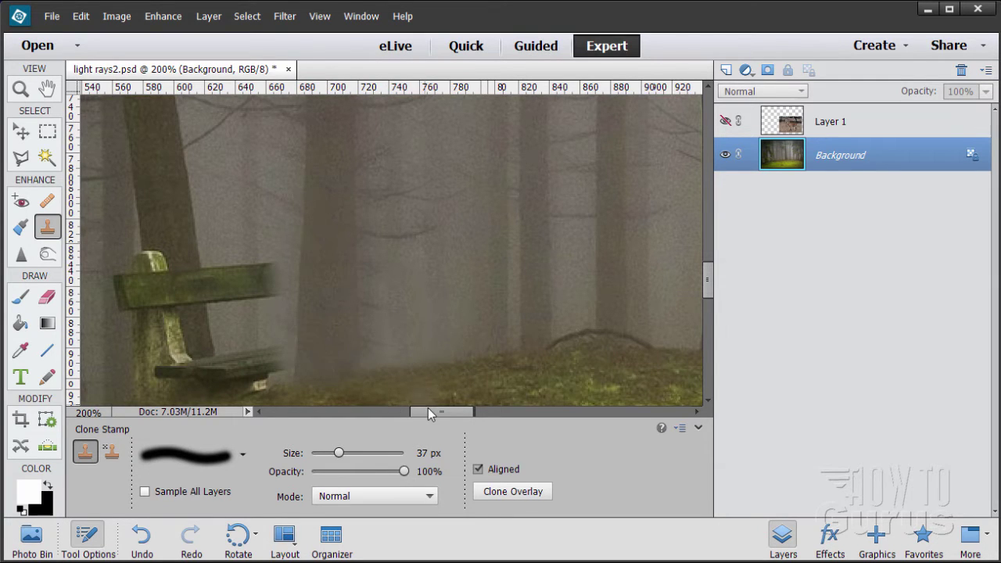
- Clone misty background over the middle of the bench's backrest and seat between the leaning tree and the thick trunk
left_click_drag(430, 413, 419, 411)
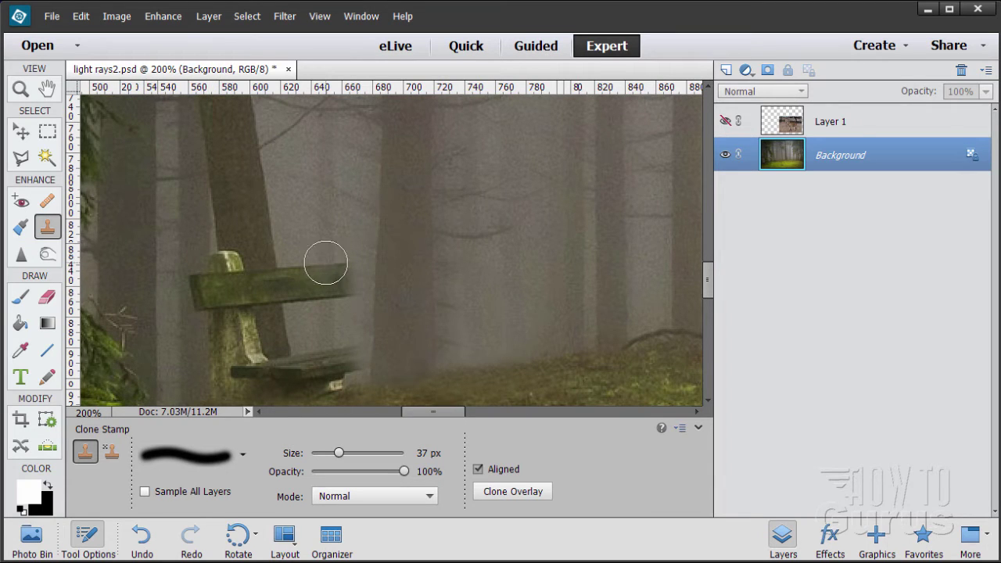
left_click_drag(326, 262, 326, 375)
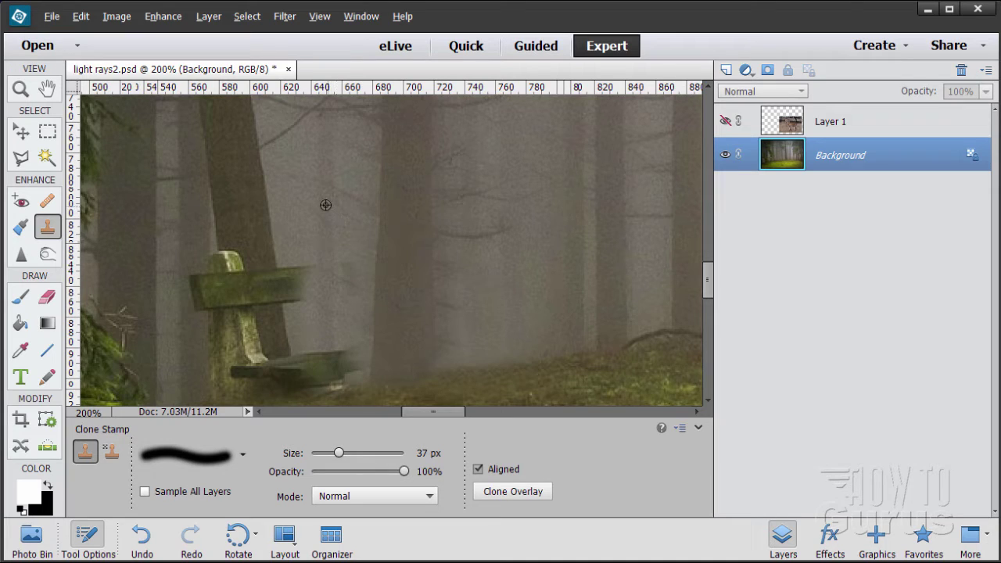
left_click_drag(320, 302, 326, 339)
mouse_move(326, 283)
left_mouse_down()
mouse_move(326, 381)
mouse_move(332, 320)
left_mouse_up()
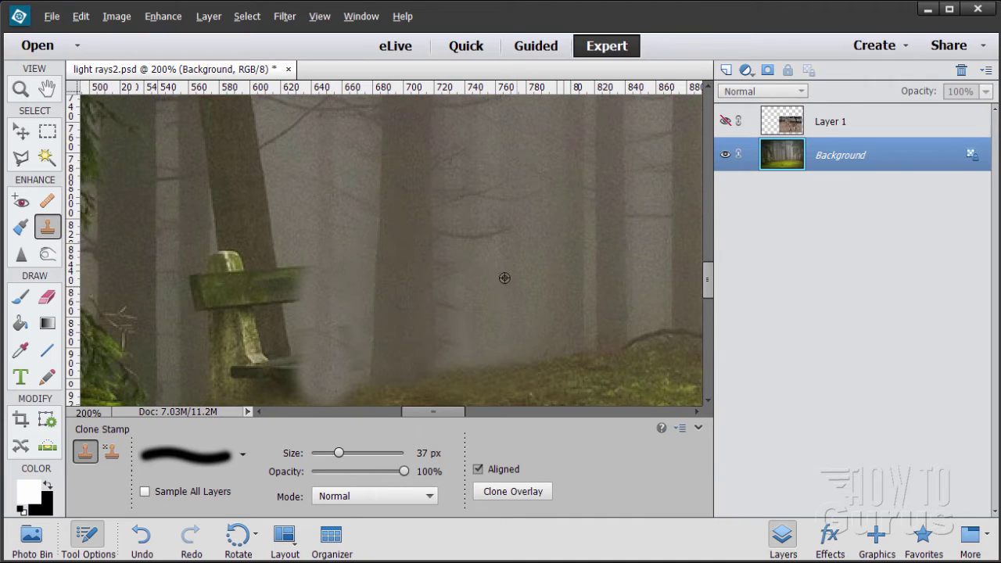
- Even out the mist between the two trunks and clone forest floor over its low lower edge
left_click(533, 276, "alt")
left_click_drag(344, 335, 346, 357)
left_click(325, 332, "alt")
mouse_move(304, 331)
left_mouse_down()
mouse_move(329, 326)
mouse_move(312, 326)
mouse_move(355, 354)
mouse_move(344, 369)
mouse_move(305, 340)
left_mouse_up()
scroll(540, 246, "down", 4)
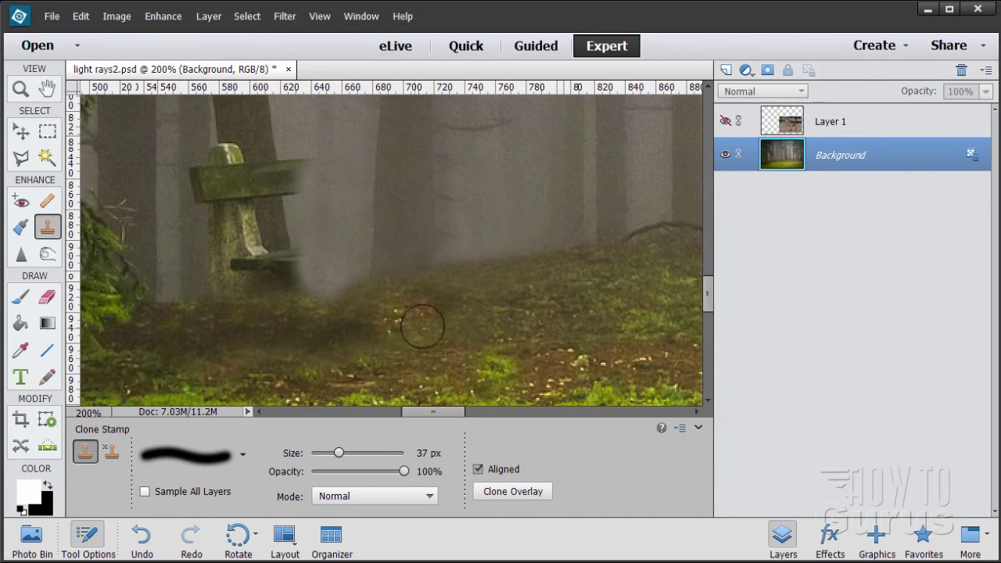
left_click_drag(365, 318, 314, 329)
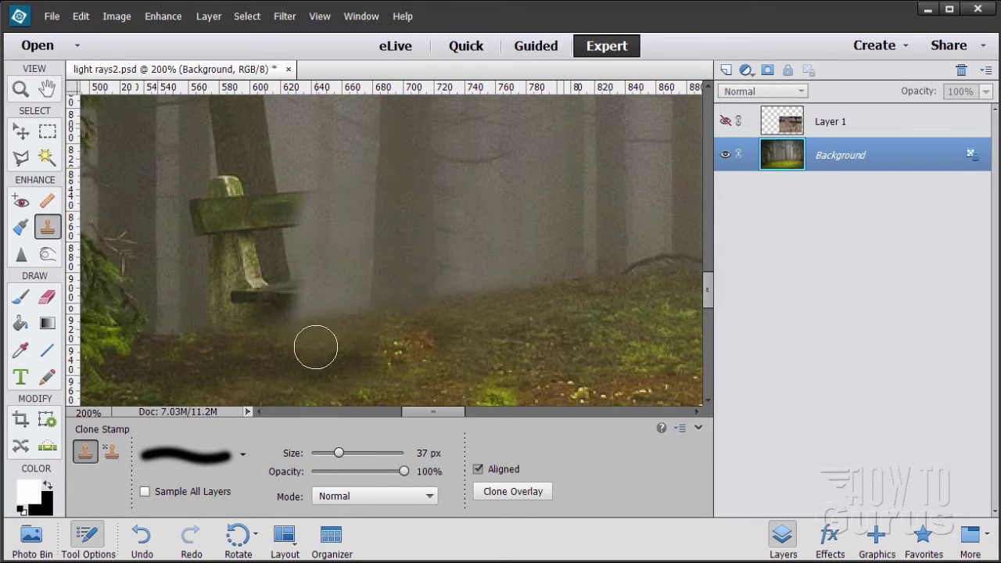
- Extend the leaning tree's right edge down to the ground over the remaining right part of the backrest and seat
scroll(307, 365, "up", 1)
scroll(307, 365, "up", 1)
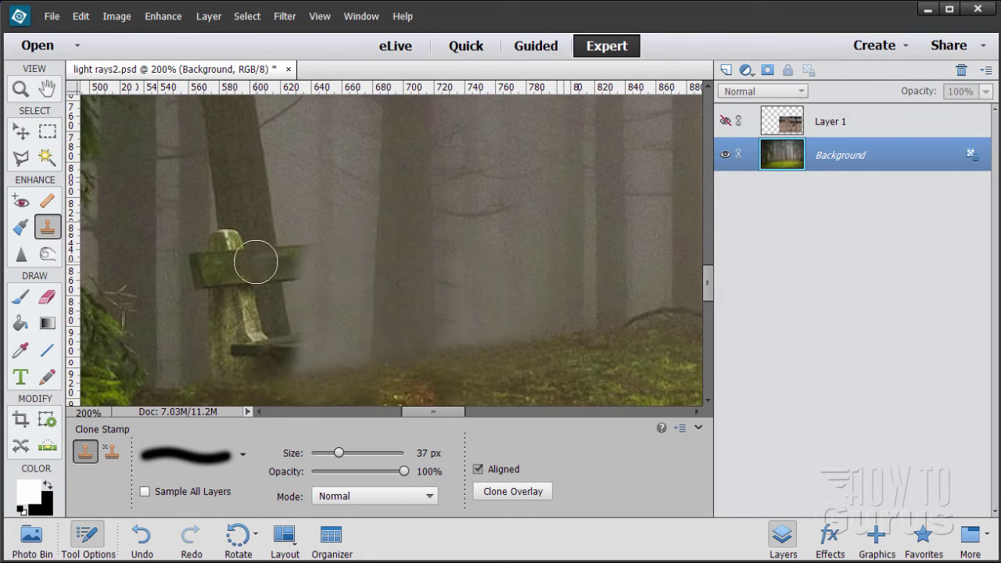
left_click(262, 173, "alt")
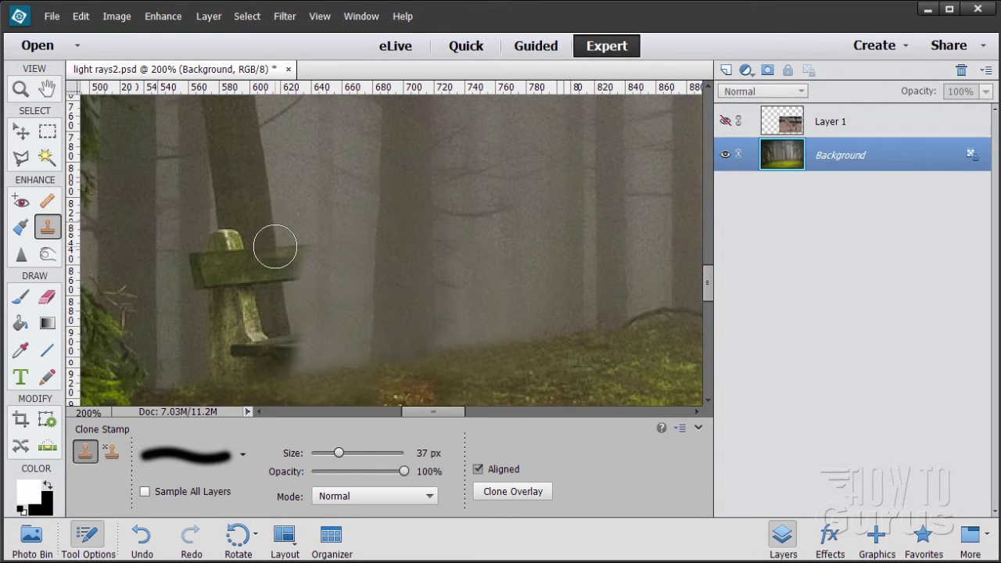
mouse_move(274, 241)
left_mouse_down()
mouse_move(300, 364)
mouse_move(304, 264)
left_mouse_up()
left_click(268, 191, "alt")
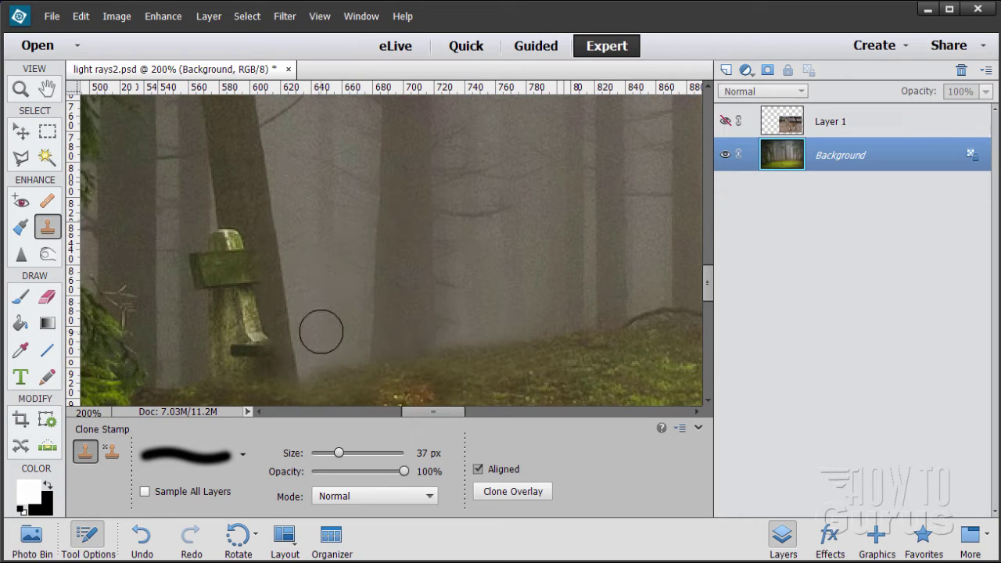
- Extend the leaning tree's left edge down over the top of the bench's left upright and the end of its backrest
left_click_drag(421, 412, 408, 411)
left_click_drag(703, 283, 711, 294)
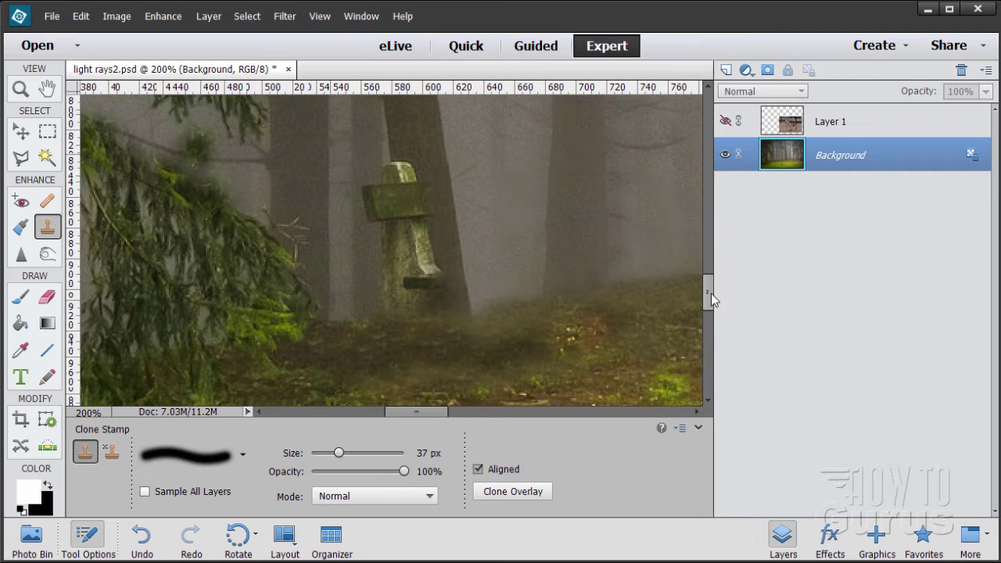
left_click_drag(423, 413, 434, 413)
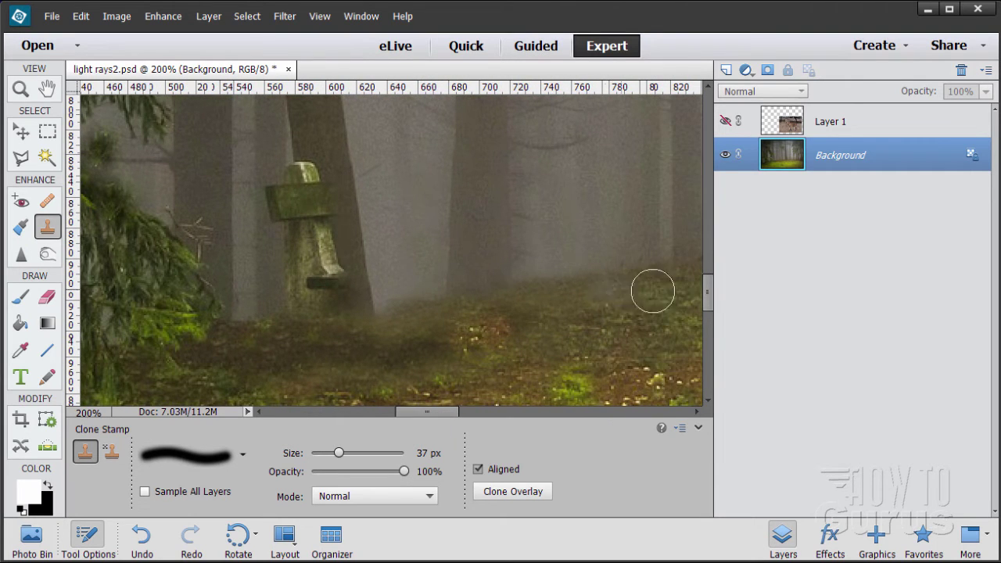
left_click_drag(708, 292, 708, 280)
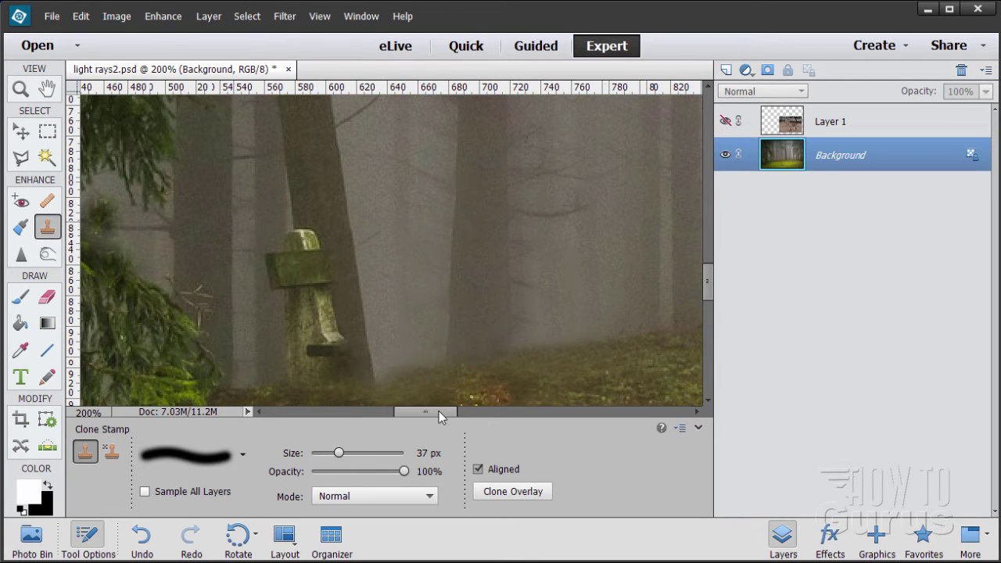
left_click_drag(439, 411, 454, 409)
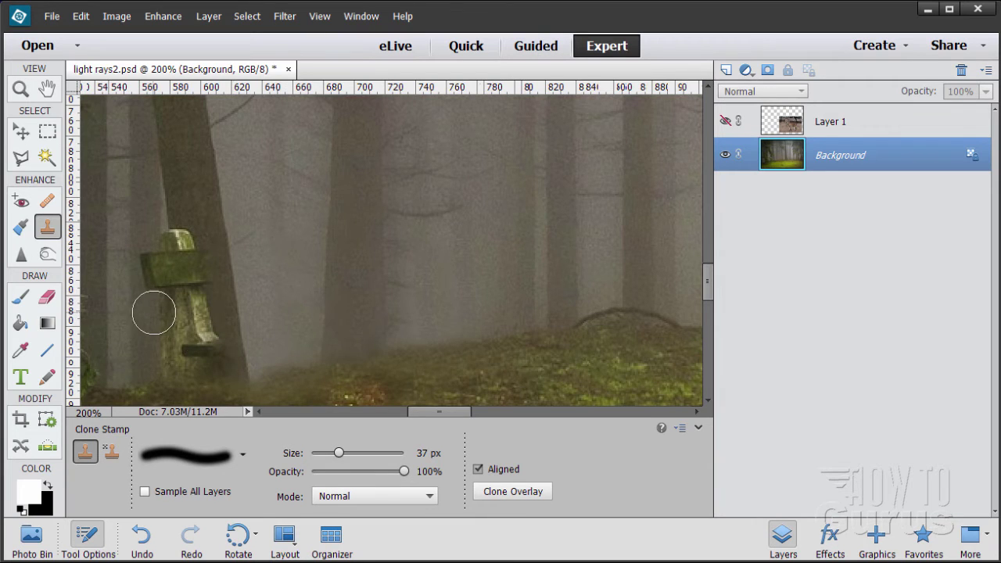
left_click_drag(421, 412, 409, 410)
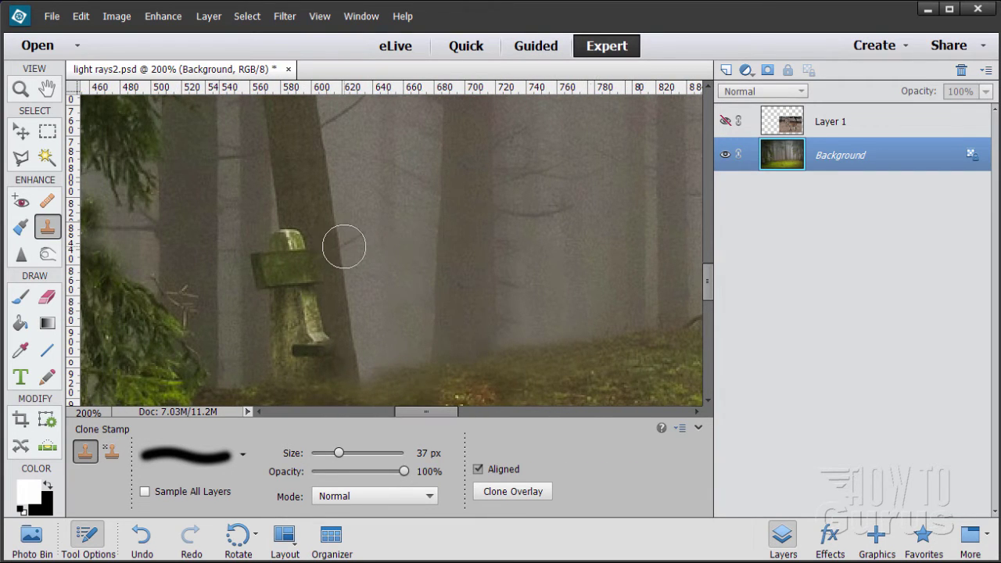
left_click(277, 204, "alt")
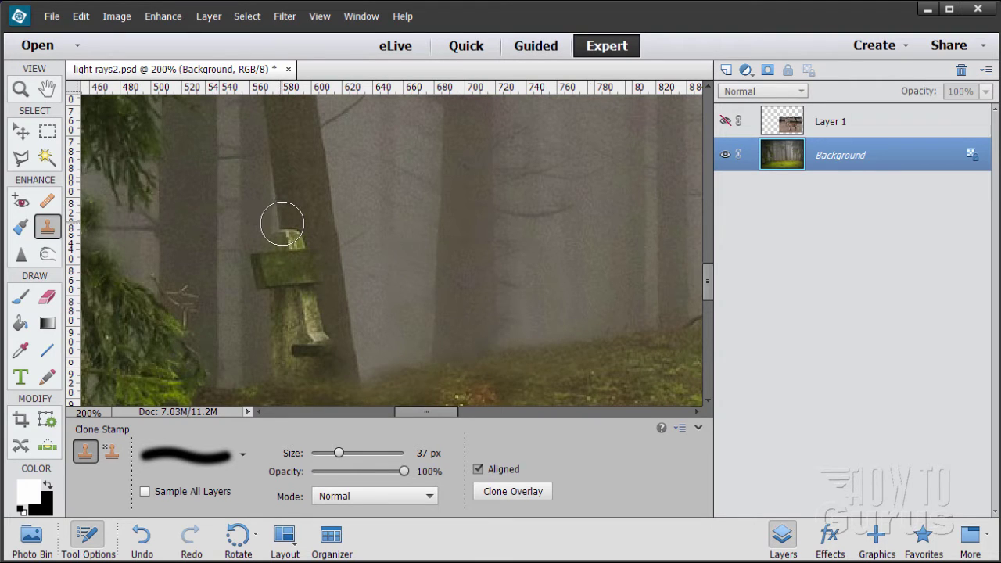
mouse_move(280, 224)
left_mouse_down()
mouse_move(282, 210)
mouse_move(284, 252)
mouse_move(327, 226)
left_mouse_up()
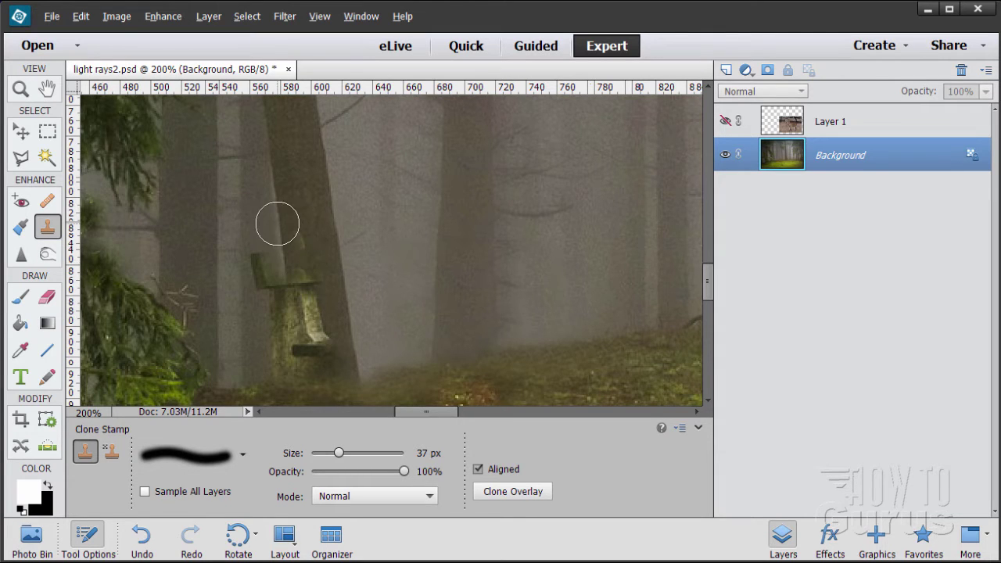
left_click(279, 223, "alt")
left_click_drag(286, 257, 288, 308)
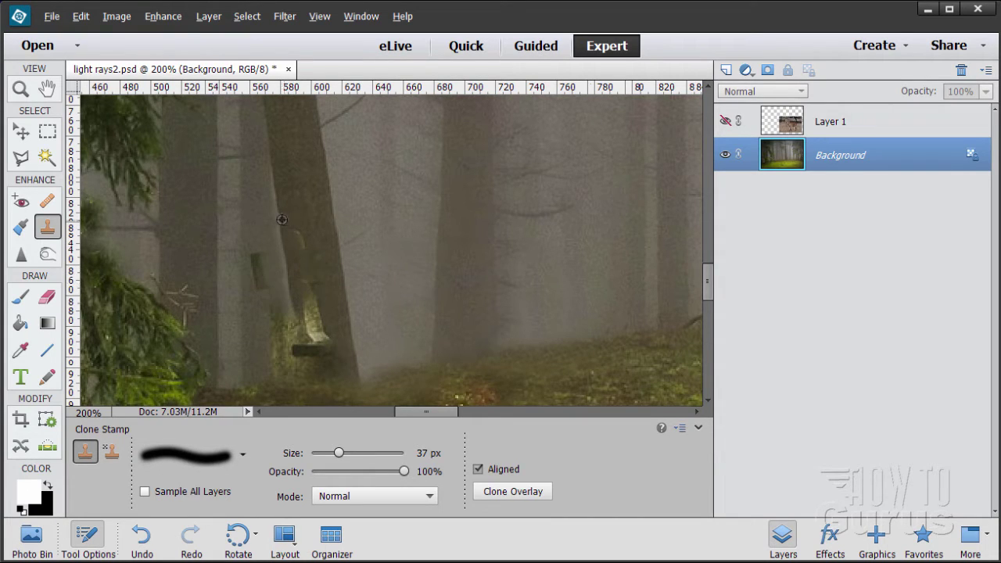
- Continue the leaning tree's left edge to the ground and clone bark over the rest of the bench's left upright and armrest
left_click(279, 219, "alt")
left_click_drag(283, 251, 297, 319)
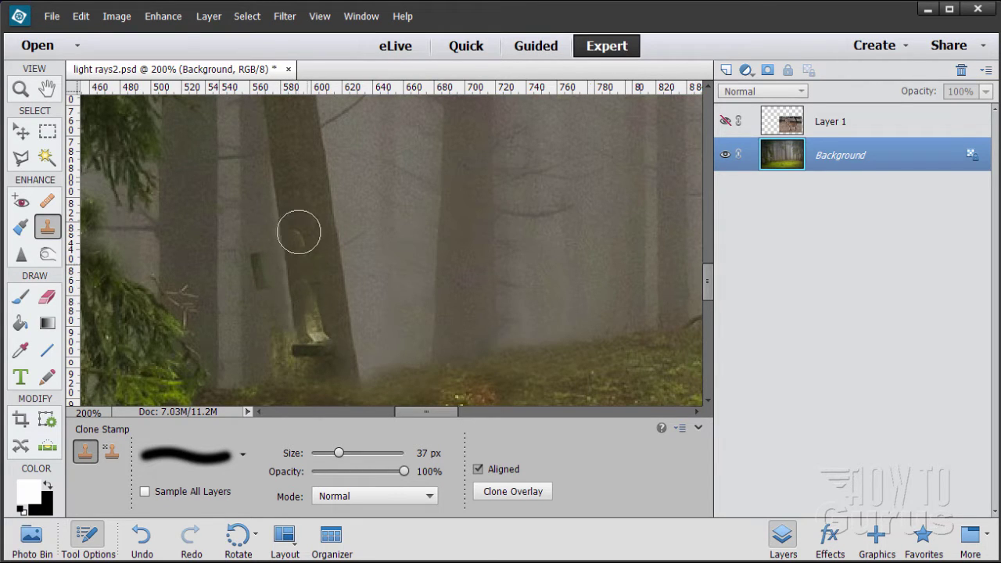
left_click_drag(279, 275, 299, 368)
left_click(278, 210, "alt")
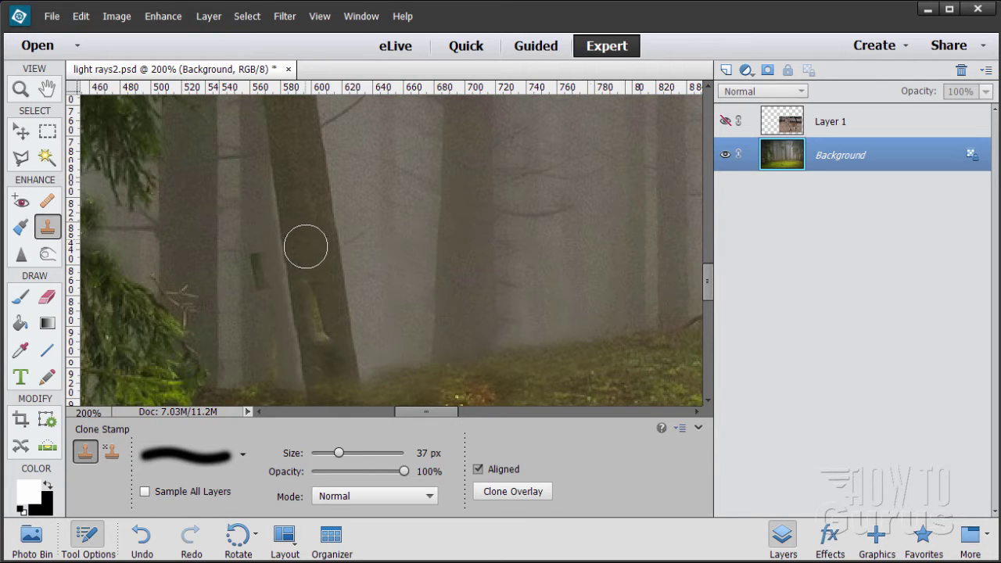
mouse_move(297, 279)
left_mouse_down()
mouse_move(309, 288)
mouse_move(328, 364)
left_mouse_up()
- Clone along the base of the leaning tree to blend the trunk and mist edge into the forest floor
scroll(373, 258, "down", 4)
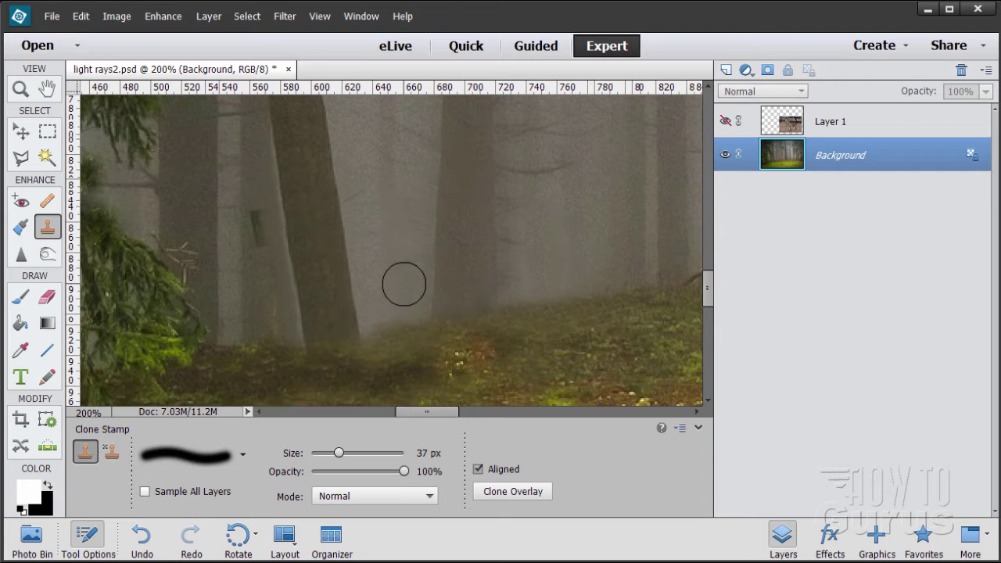
left_click_drag(403, 310, 339, 315)
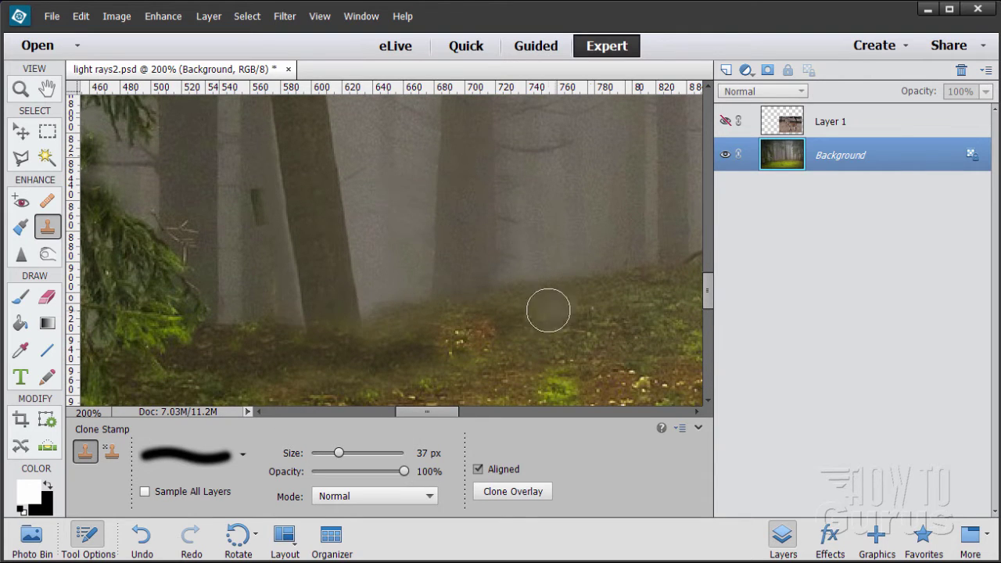
mouse_move(265, 333)
left_mouse_down()
mouse_move(247, 341)
mouse_move(356, 316)
left_mouse_up()
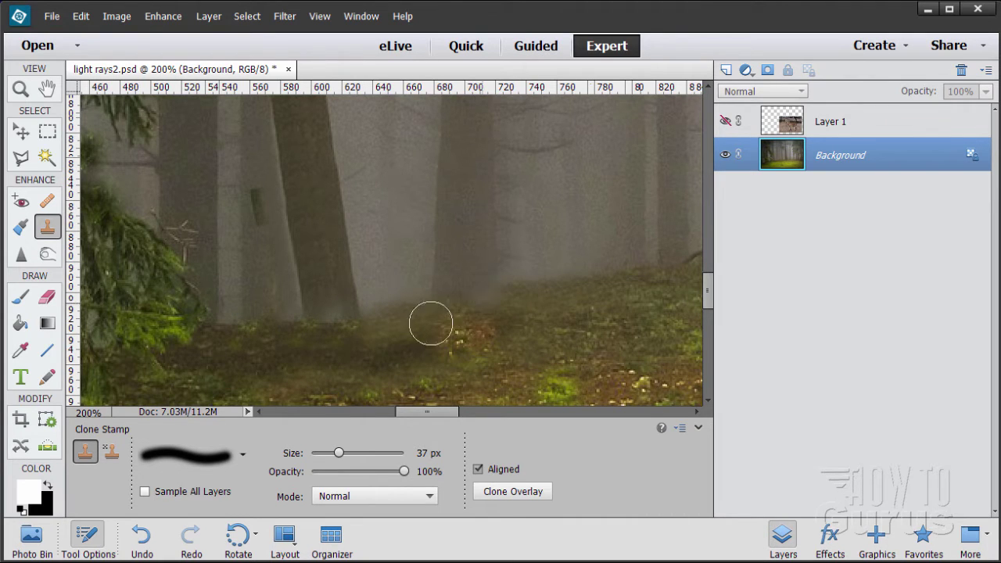
left_click_drag(416, 317, 413, 319)
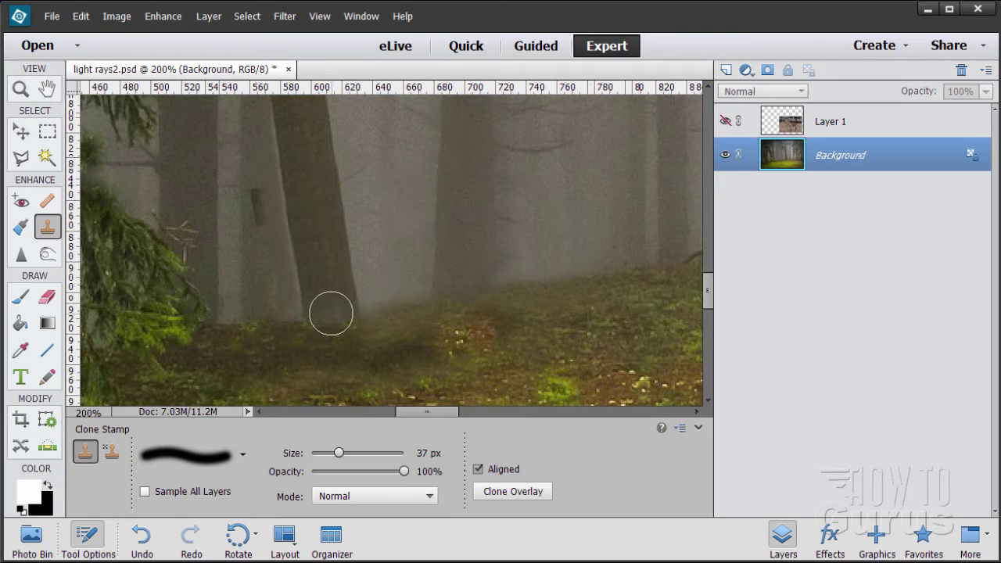
- Try one long clone stroke down the leaning tree's left side over the leftover plank fragment, and undo it
scroll(265, 320, "up", 1)
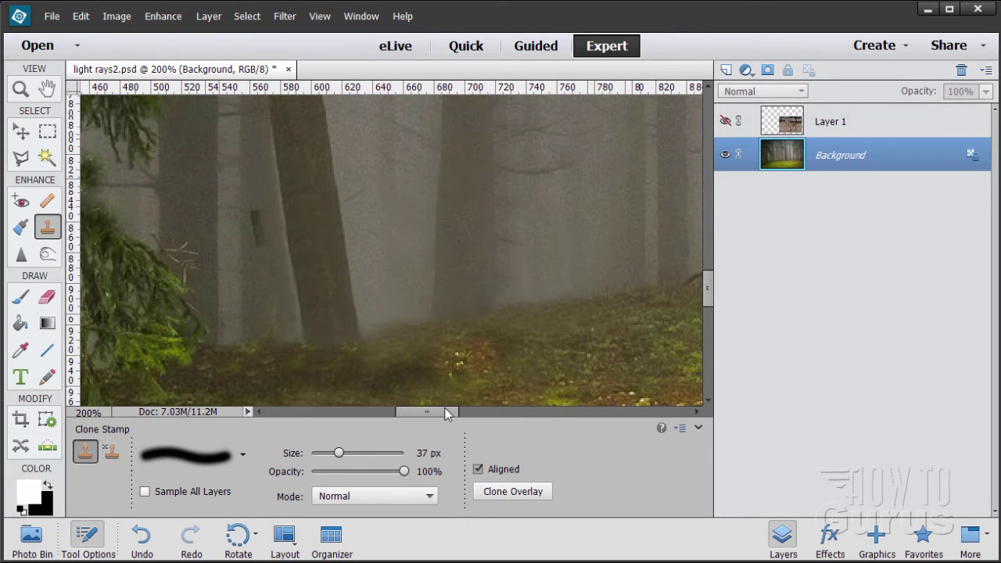
left_click_drag(445, 410, 451, 409)
left_click_drag(707, 286, 707, 279)
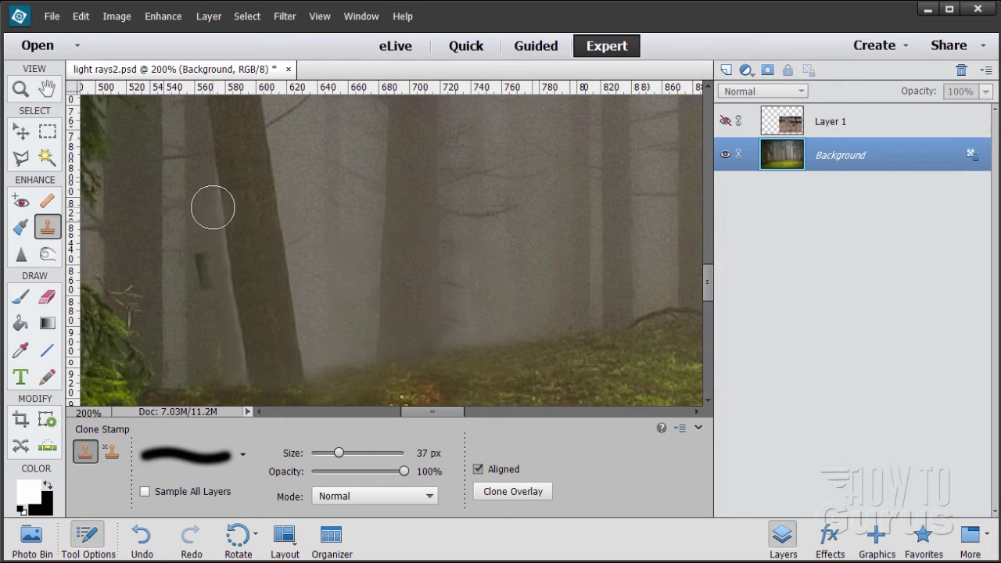
left_click_drag(213, 207, 214, 351)
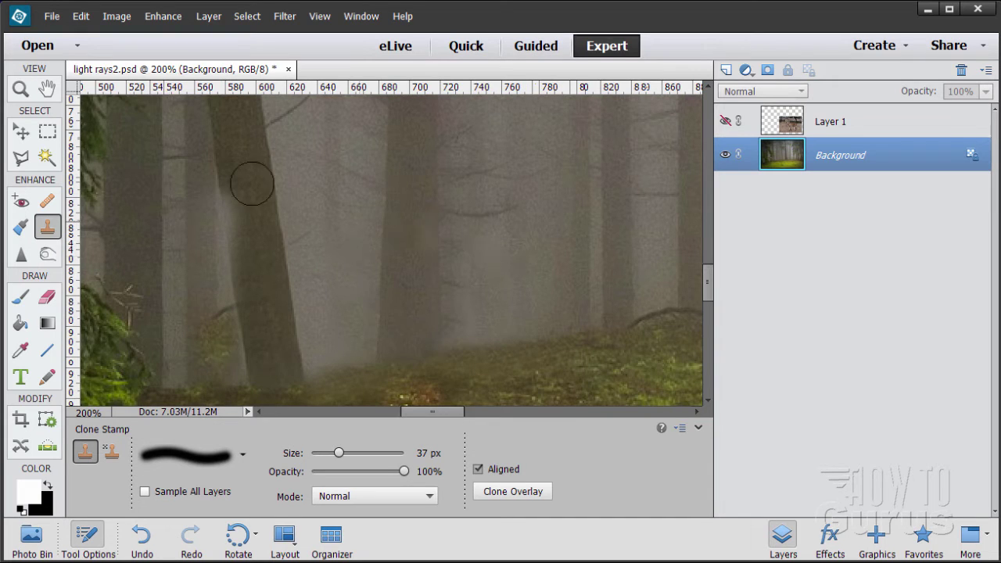
left_click(86, 17)
left_click(94, 34)
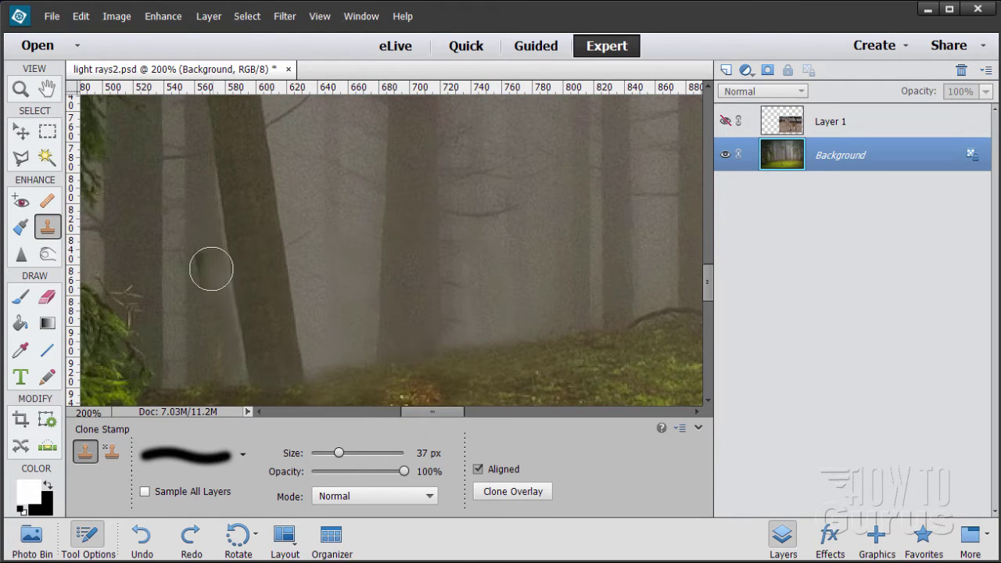
- Clone misty background over the leftover plank fragment and the green remnants just left of the leaning tree
mouse_move(208, 268)
left_mouse_down()
mouse_move(216, 212)
mouse_move(214, 305)
left_mouse_up()
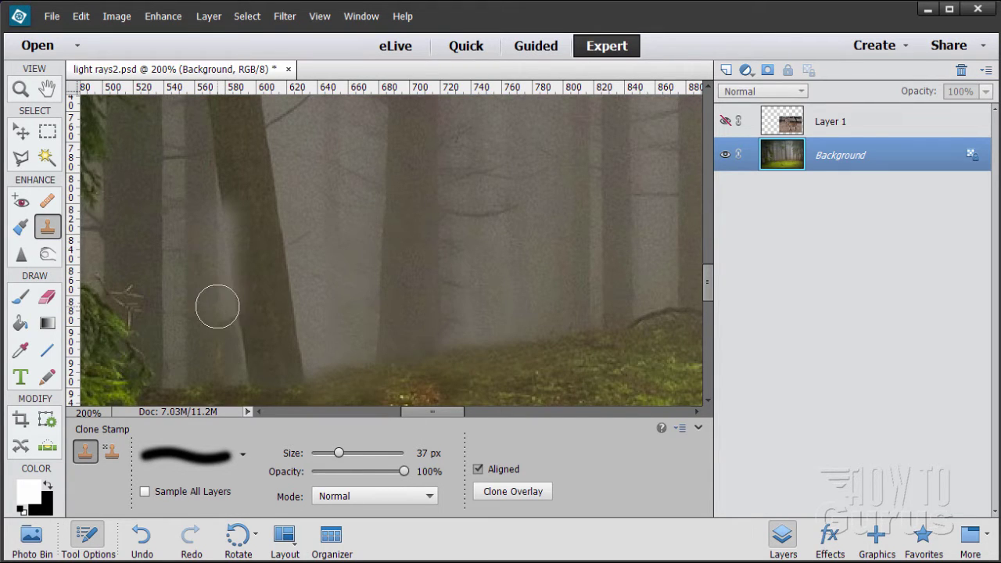
left_click_drag(215, 305, 214, 369)
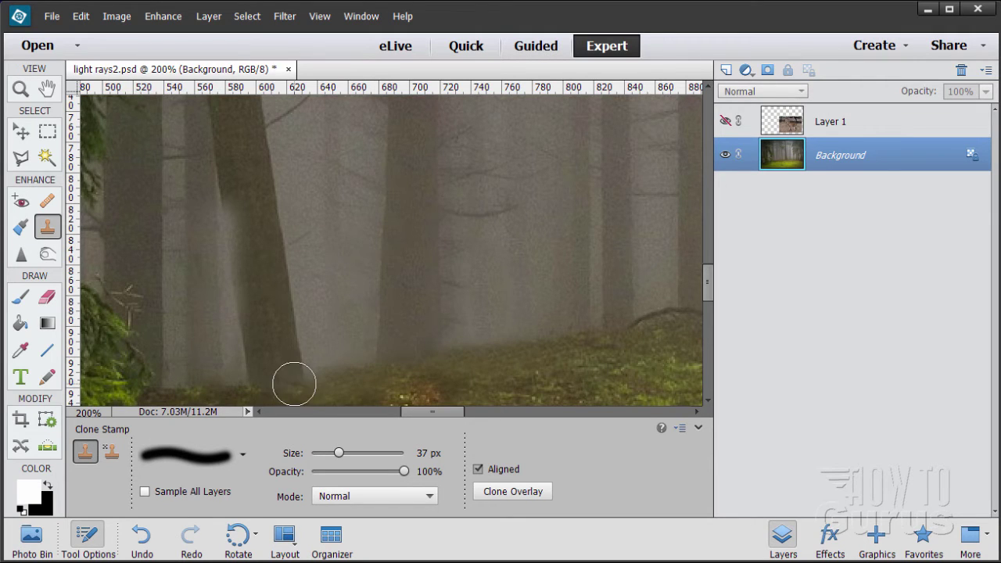
mouse_move(249, 283)
left_mouse_down()
mouse_move(240, 236)
mouse_move(251, 245)
left_mouse_up()
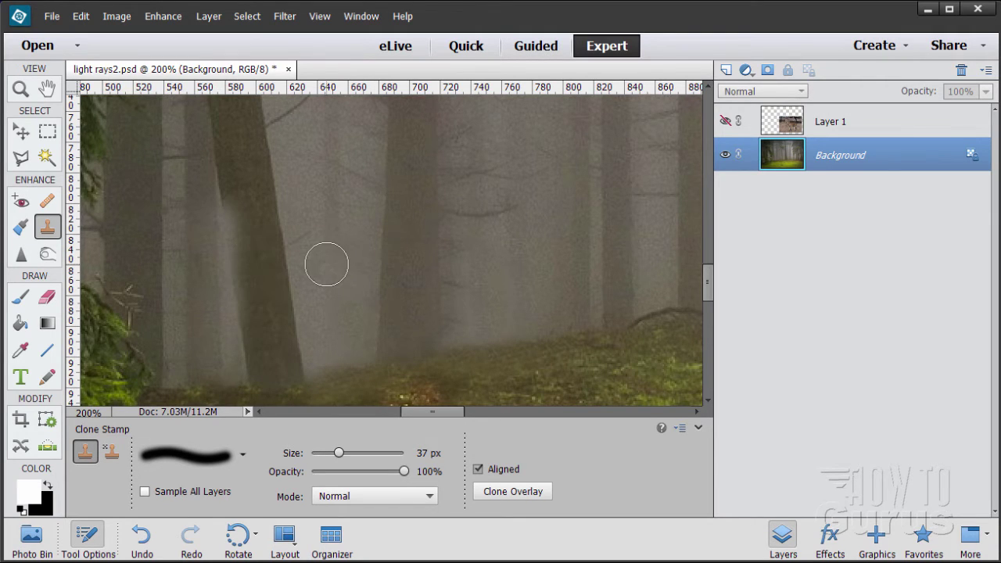
- Reduce the Clone Stamp size to 11 px and rebuild the leaning tree's blurred left edge and bark with cloned trunk texture
left_click(242, 344, "alt")
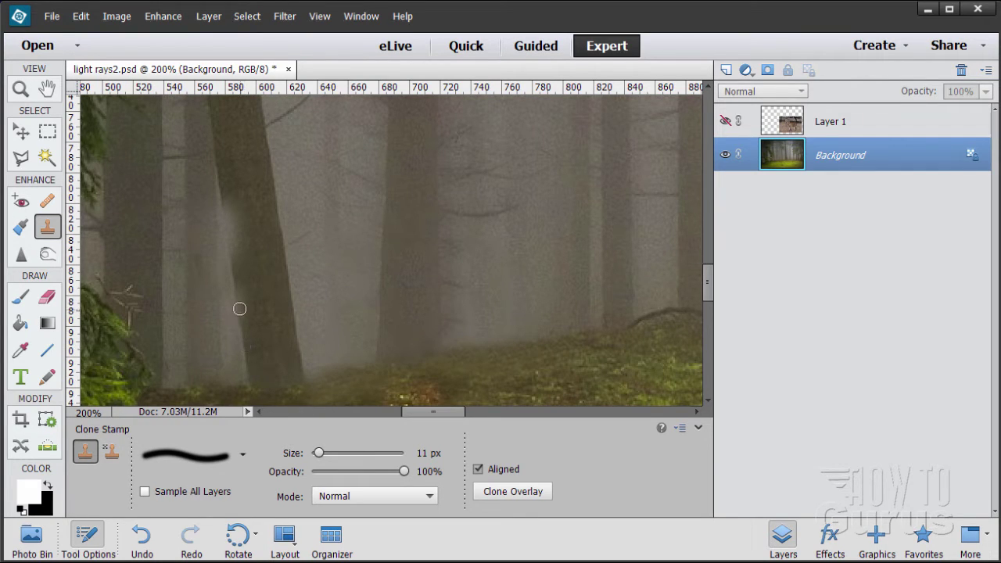
left_click_drag(237, 300, 261, 309)
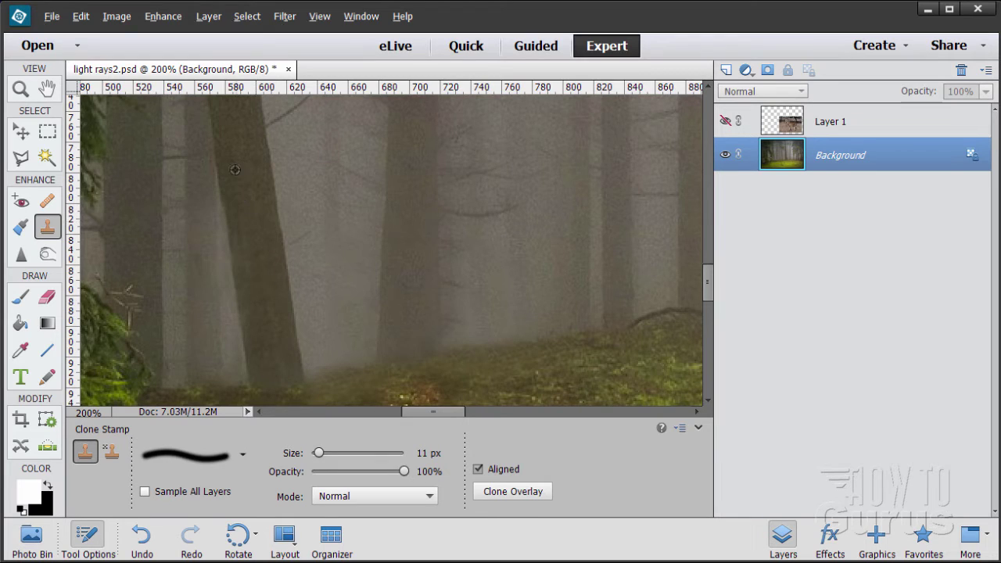
left_click_drag(236, 220, 257, 354)
key("alt")
key("alt")
mouse_move(247, 262)
left_mouse_down()
mouse_move(261, 273)
mouse_move(277, 357)
left_mouse_up()
- Clone nearby forest floor over the reddish leaf patch on the ground right of the leaning tree
left_click_drag(433, 414, 424, 414)
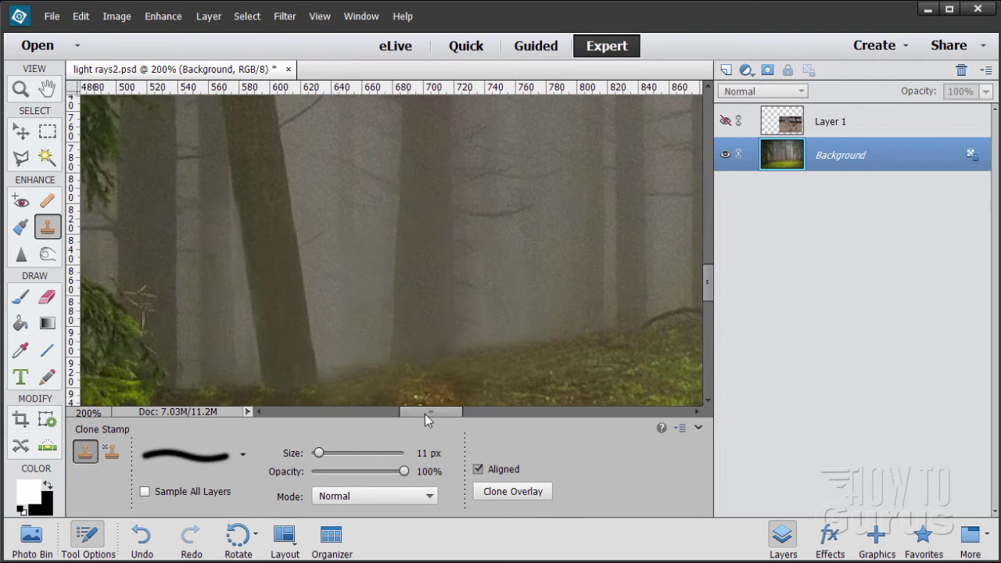
scroll(480, 316, "down", 5)
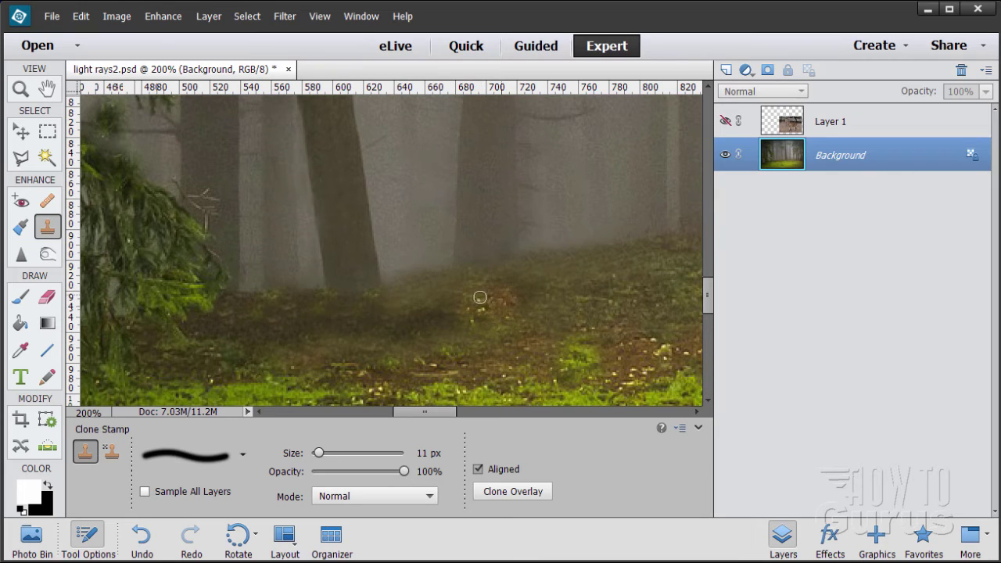
left_click(578, 303, "alt")
mouse_move(487, 317)
left_mouse_down()
mouse_move(495, 298)
mouse_move(560, 309)
mouse_move(472, 295)
mouse_move(608, 296)
left_mouse_up()
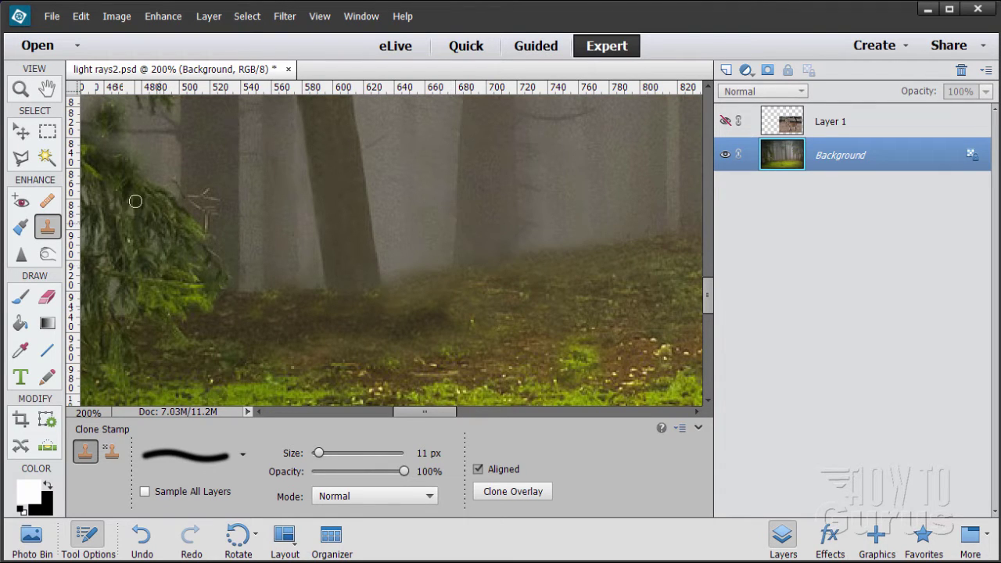
- Zoom out to 25% and back in to 50% to examine the retouched forest where the bench stood
left_click(20, 88)
left_click(383, 242, "alt")
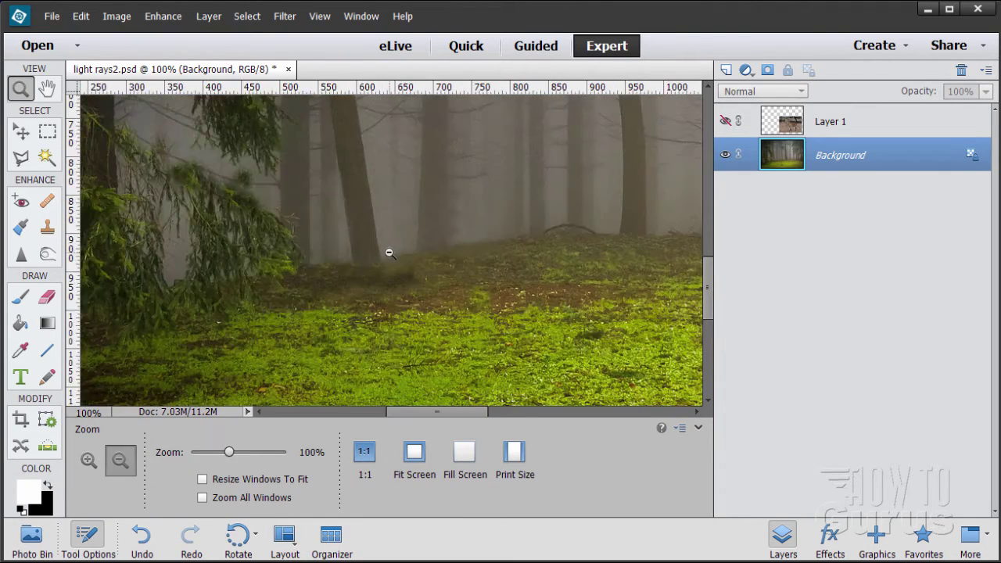
left_click(389, 251, "alt")
left_click(388, 251, "alt")
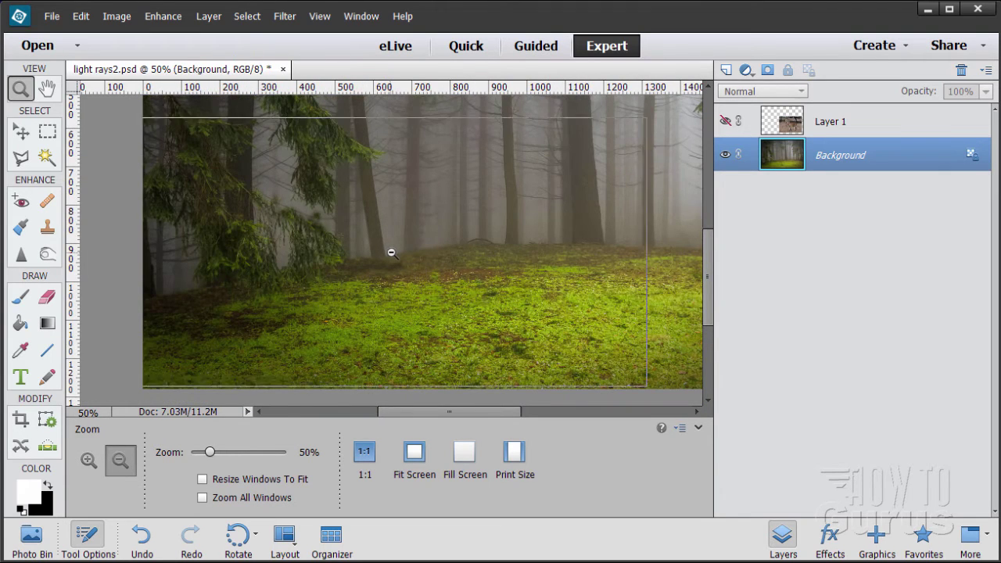
left_click(388, 251, "alt")
left_click_drag(501, 413, 537, 413)
left_click_drag(707, 329, 710, 282)
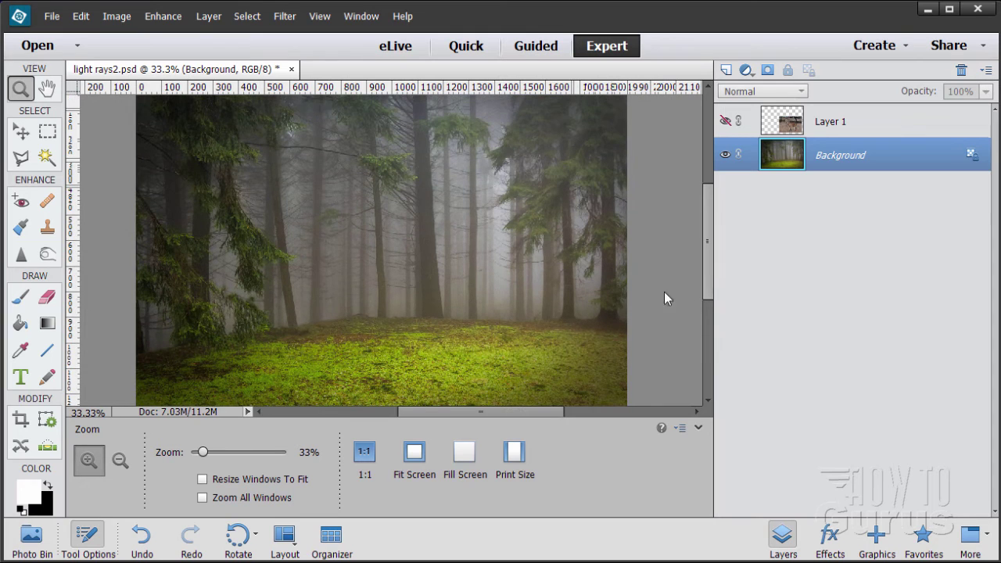
left_click(385, 274, "alt")
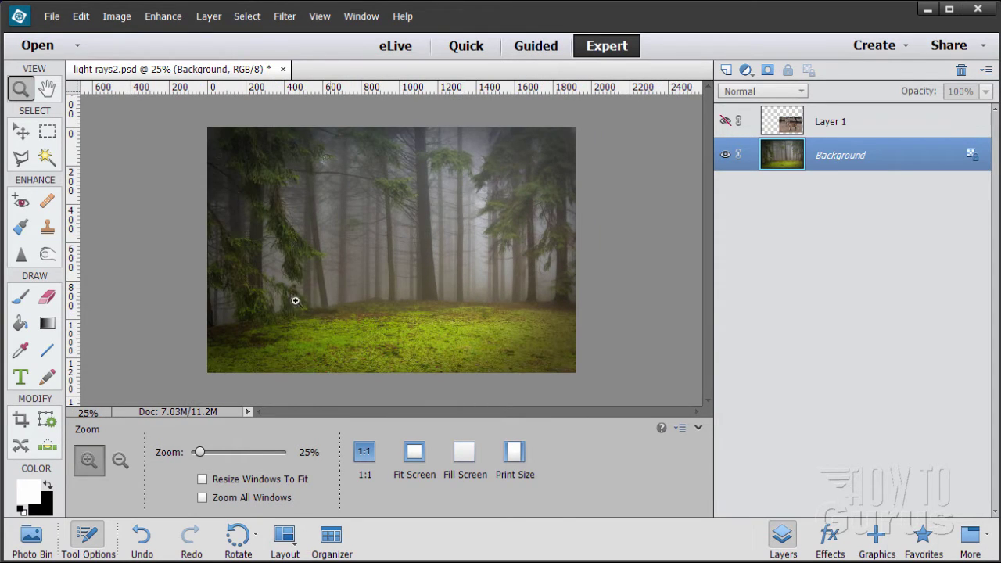
left_click(310, 282)
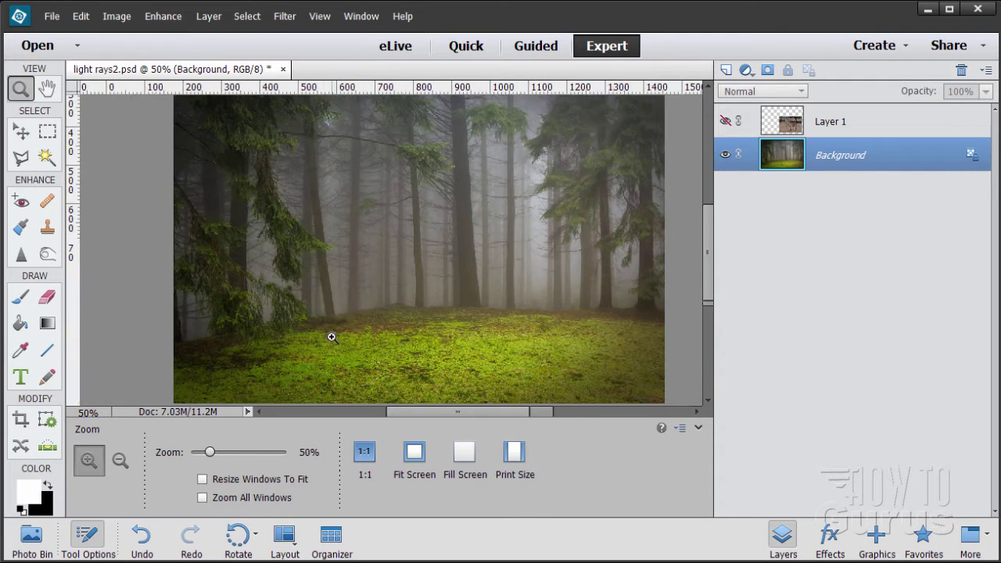
left_click(319, 217)
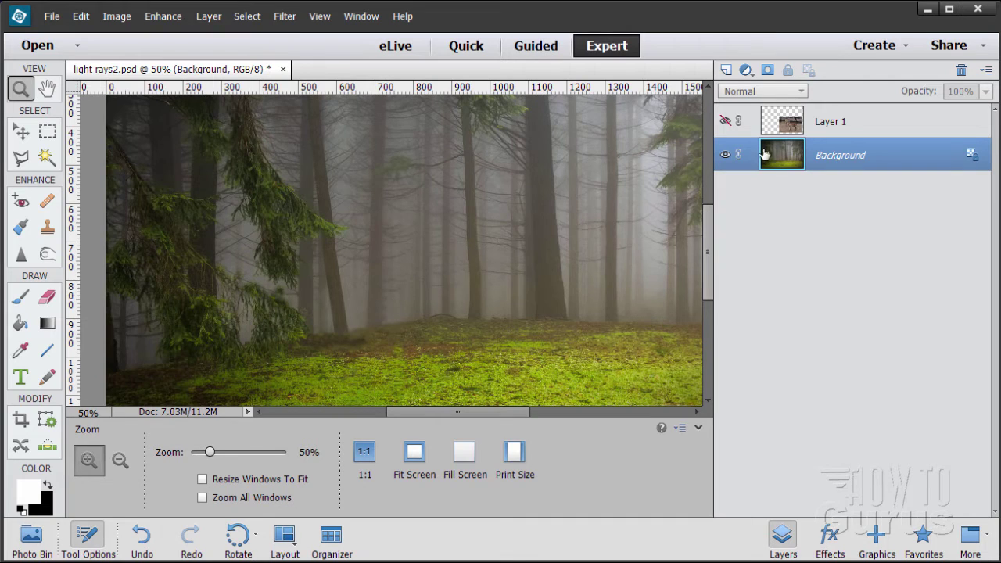
- Show Layer 1 again and bring the whole deer into view
left_click(725, 121)
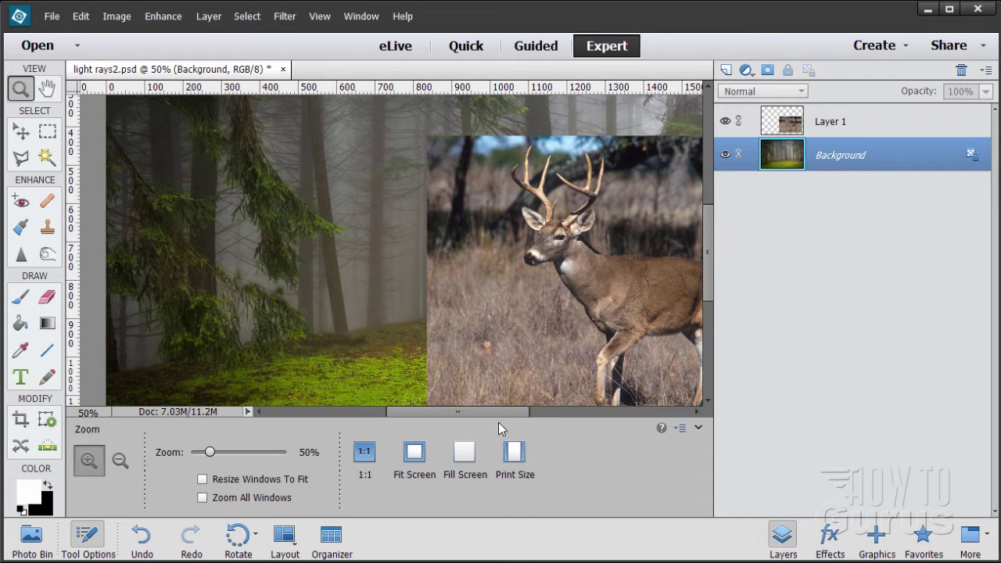
left_click_drag(502, 413, 558, 409)
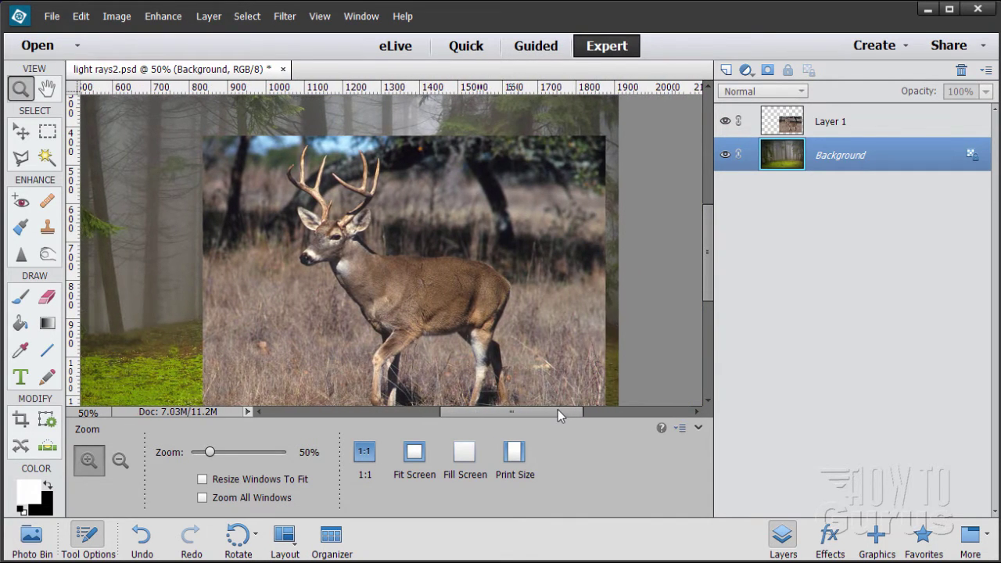
left_click_drag(705, 248, 707, 256)
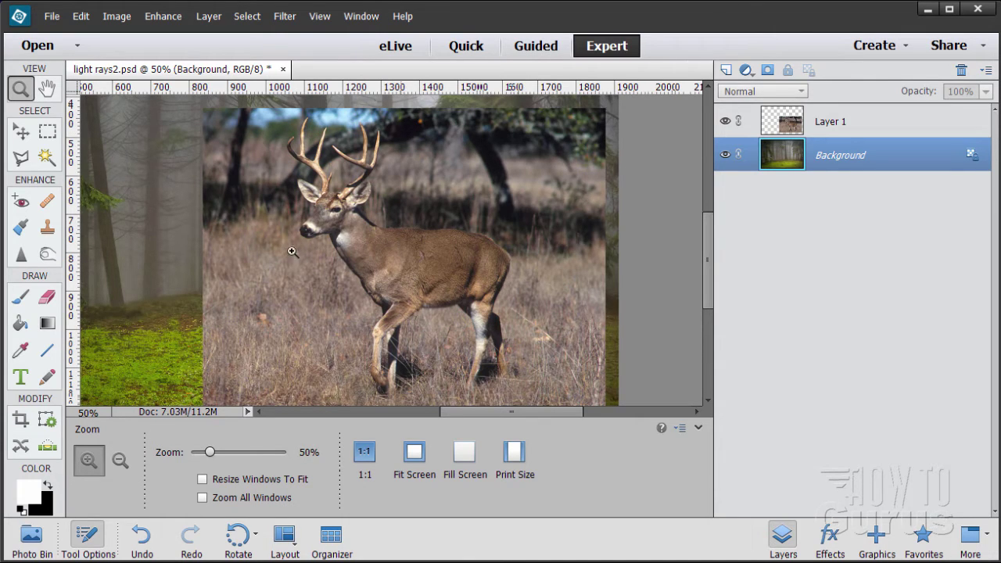
- Draw a rough freehand Lasso selection with 0 px feather around the whole deer, including its antlers and legs
left_click(21, 157)
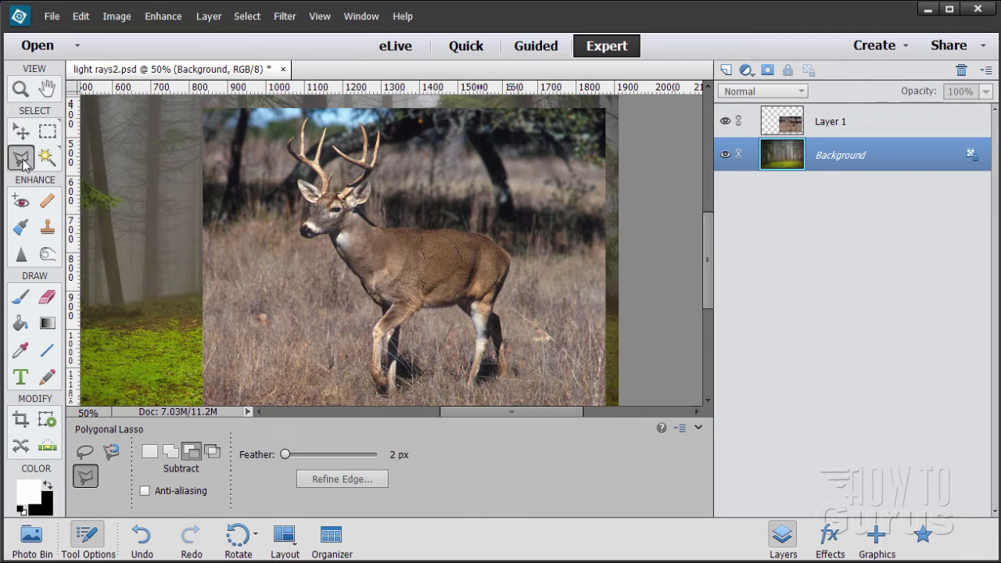
left_click(85, 451)
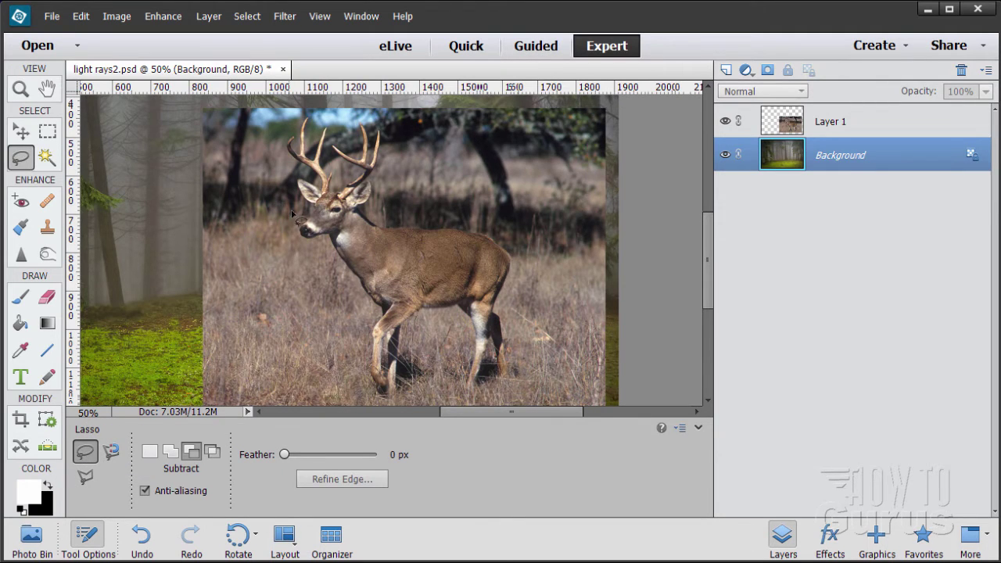
mouse_move(297, 212)
left_mouse_down()
mouse_move(376, 317)
mouse_move(361, 369)
mouse_move(375, 401)
mouse_move(399, 404)
mouse_move(403, 341)
mouse_move(421, 322)
mouse_move(464, 322)
mouse_move(465, 396)
mouse_move(486, 393)
mouse_move(487, 377)
mouse_move(511, 378)
mouse_move(504, 297)
mouse_move(514, 261)
mouse_move(493, 232)
mouse_move(371, 219)
mouse_move(391, 145)
mouse_move(381, 122)
mouse_move(362, 116)
mouse_move(350, 127)
mouse_move(359, 155)
mouse_move(312, 115)
mouse_move(277, 135)
mouse_move(278, 153)
mouse_move(300, 168)
mouse_move(300, 228)
left_mouse_up()
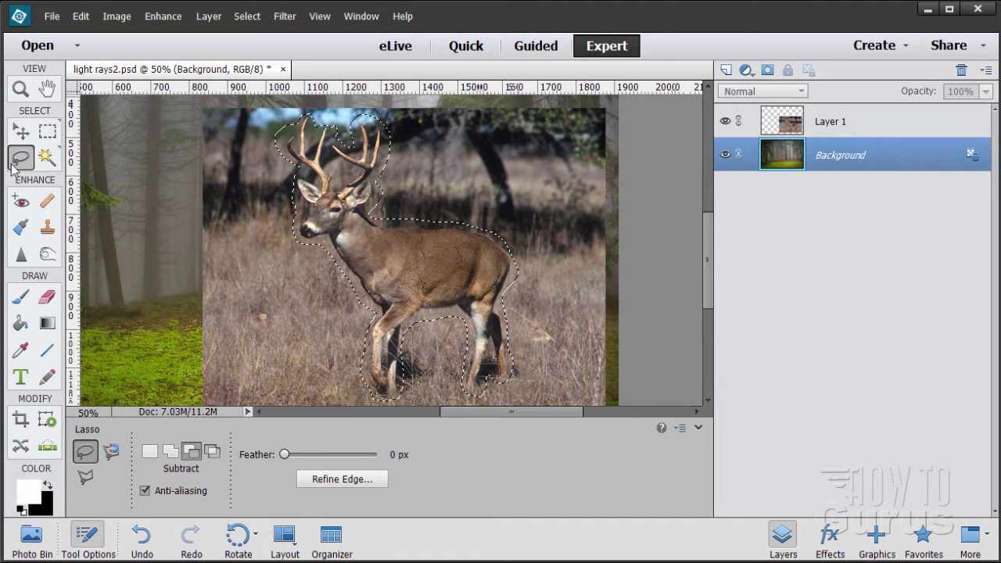
- Preview the rough deer selection in Refine Edge, close the dialog and deselect
left_click(238, 19)
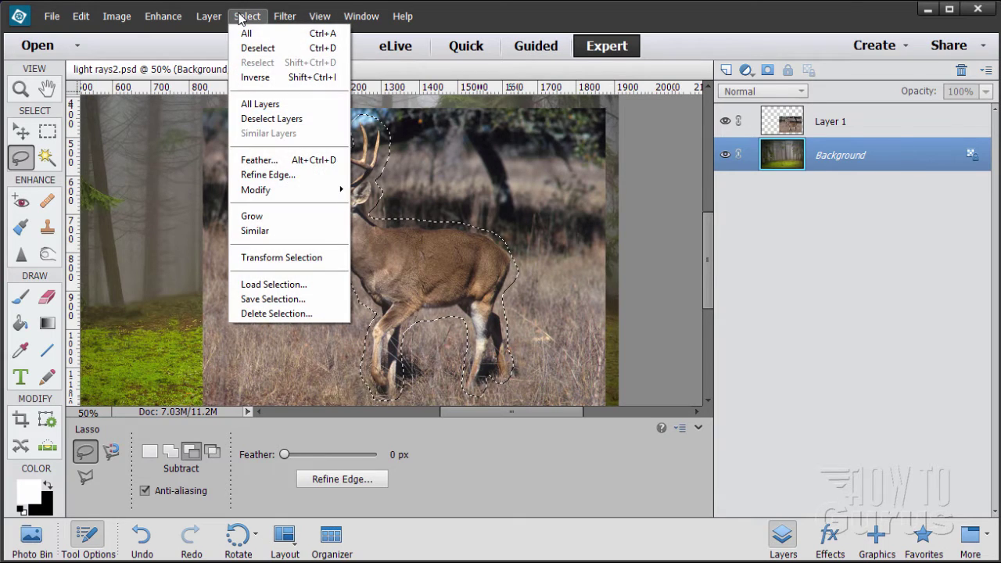
left_click(281, 180)
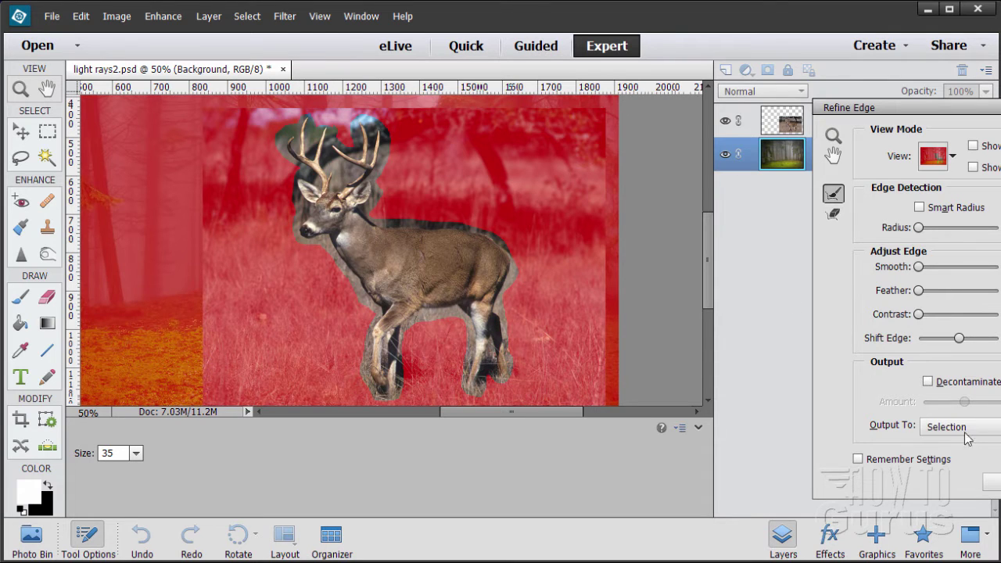
left_click_drag(941, 116, 719, 116)
left_click(842, 482)
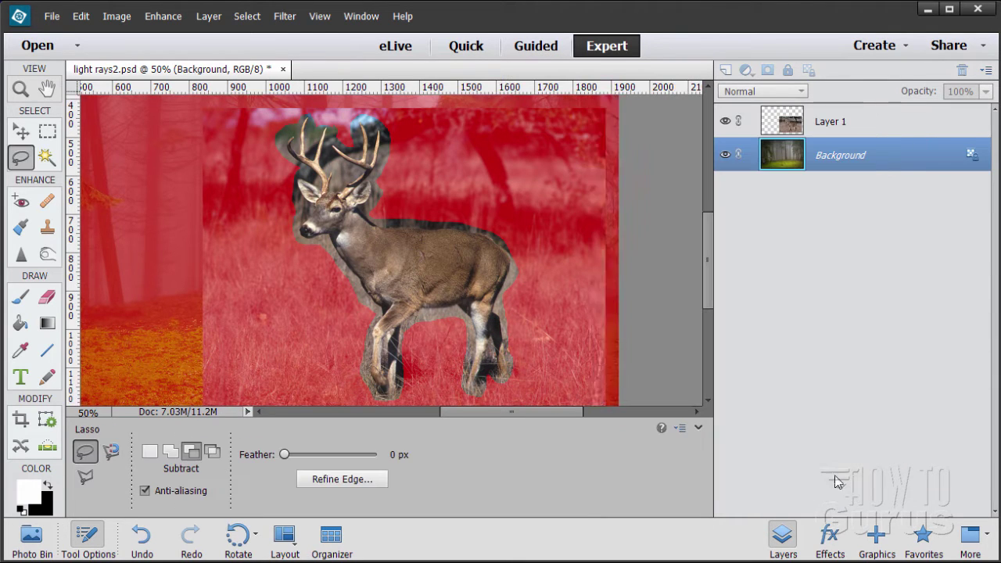
left_click(247, 16)
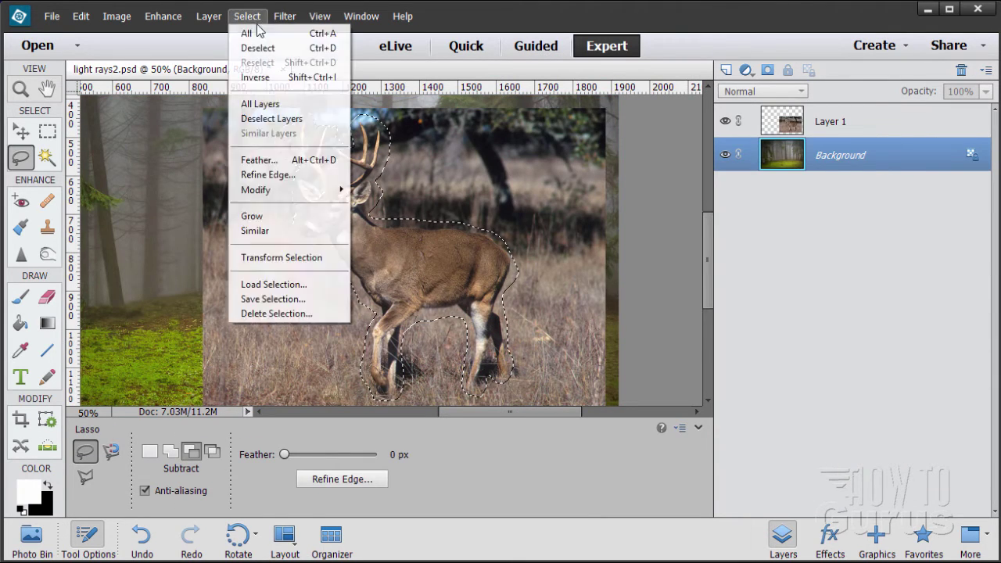
left_click(265, 48)
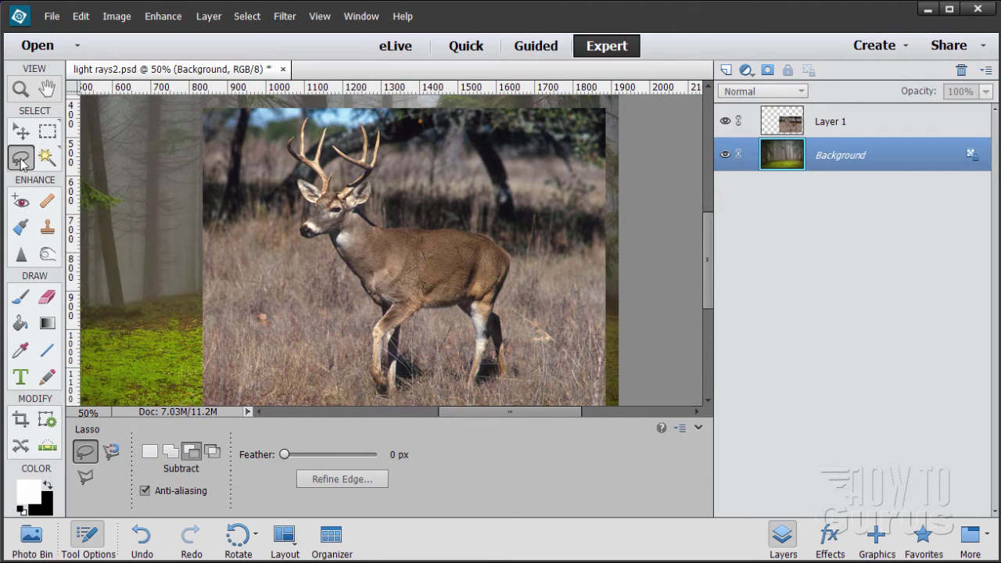
- Choose the Polygonal Lasso and magnify the deer's antlers up to 500% to examine their edges
left_click(85, 475)
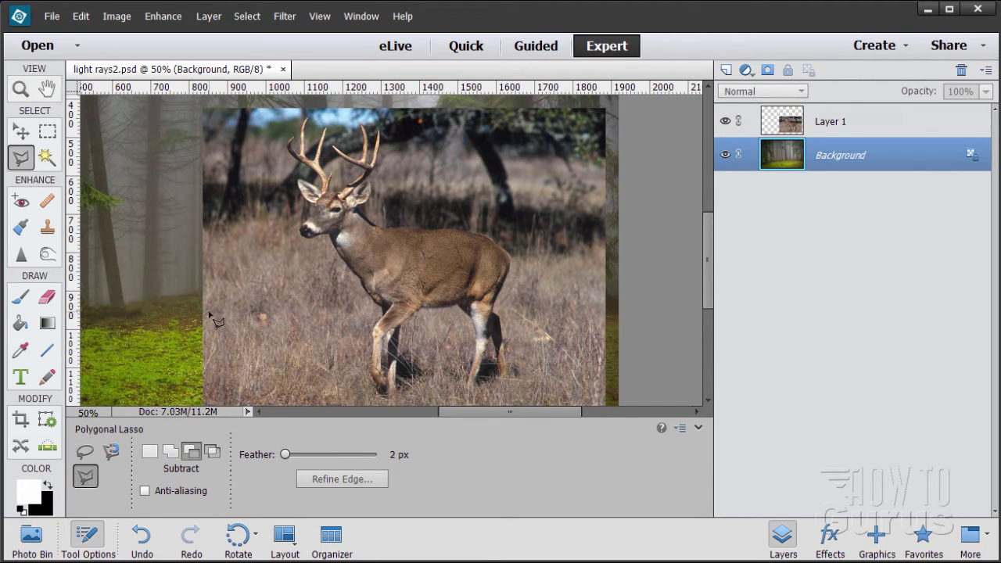
left_click(21, 90)
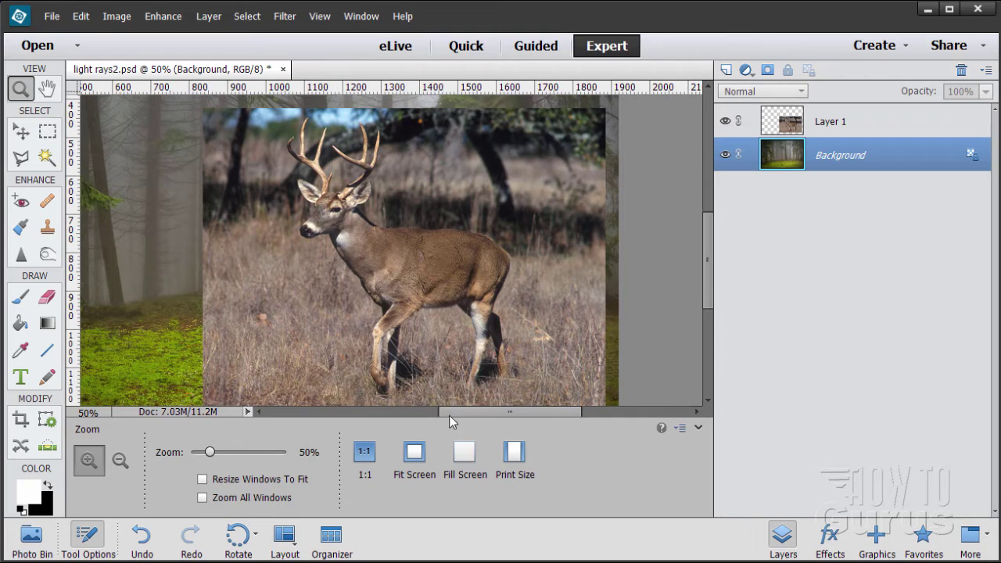
left_click_drag(448, 415, 406, 413)
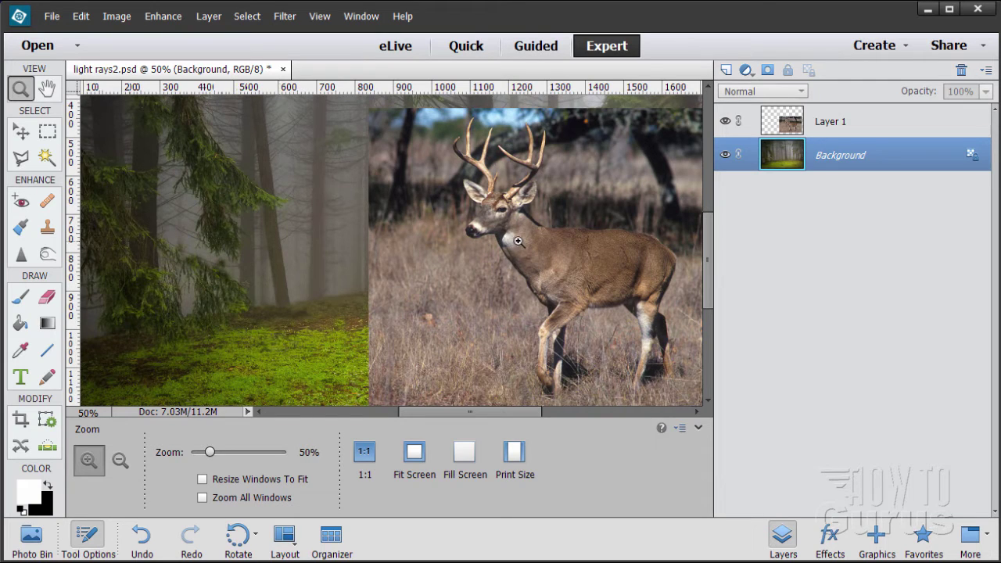
left_click_drag(481, 407, 520, 407)
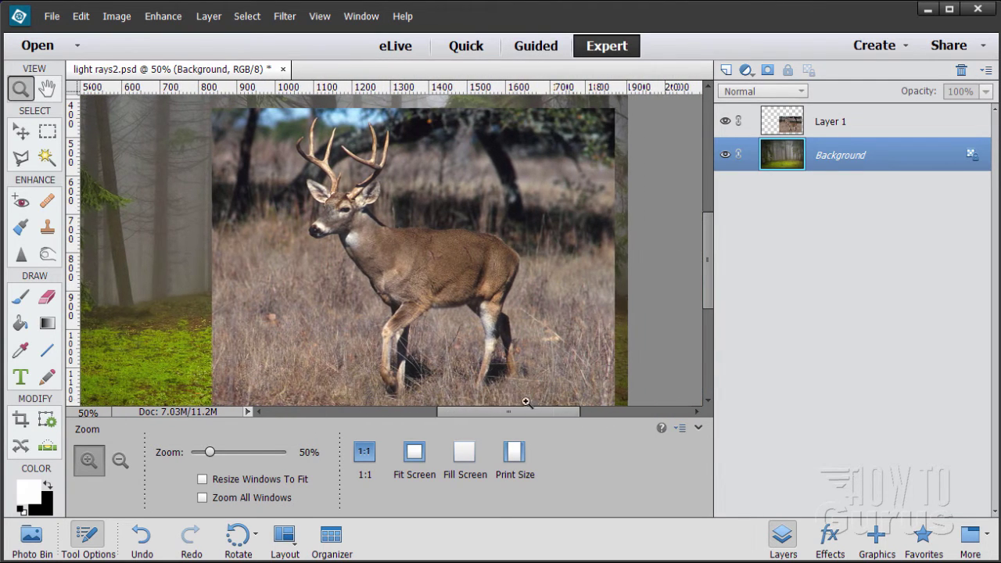
left_click(373, 232)
left_click(358, 235)
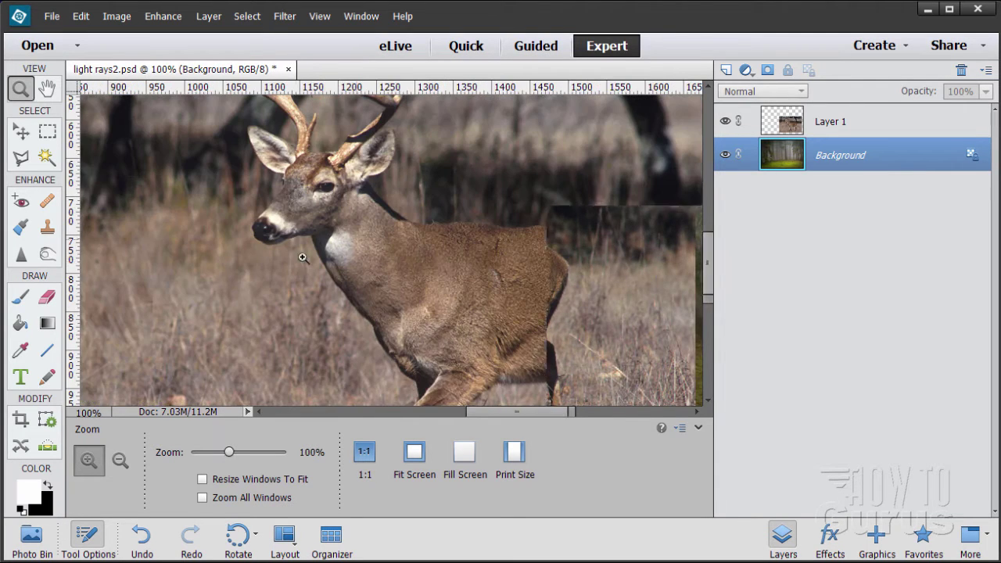
scroll(294, 262, "up", 3)
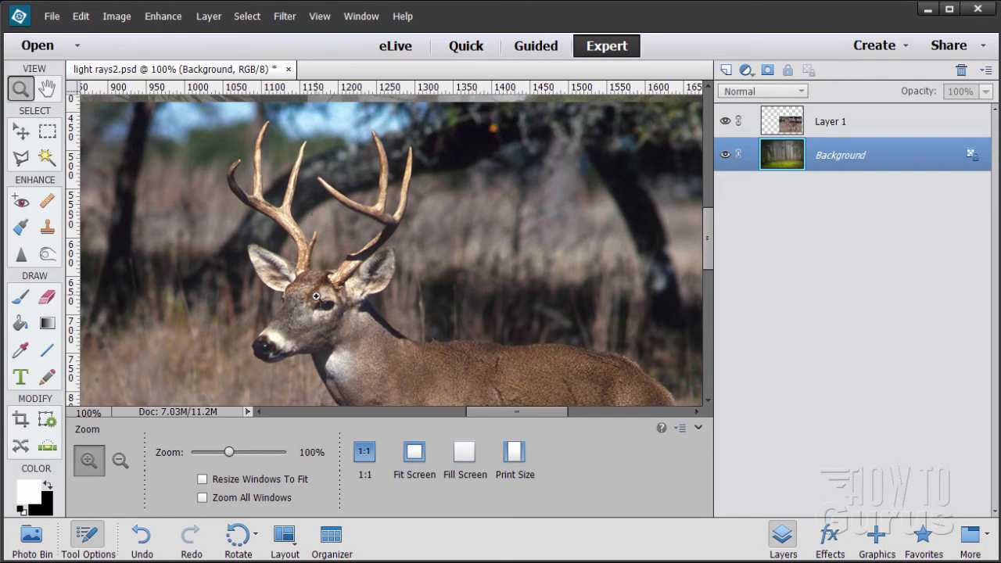
left_click(257, 210)
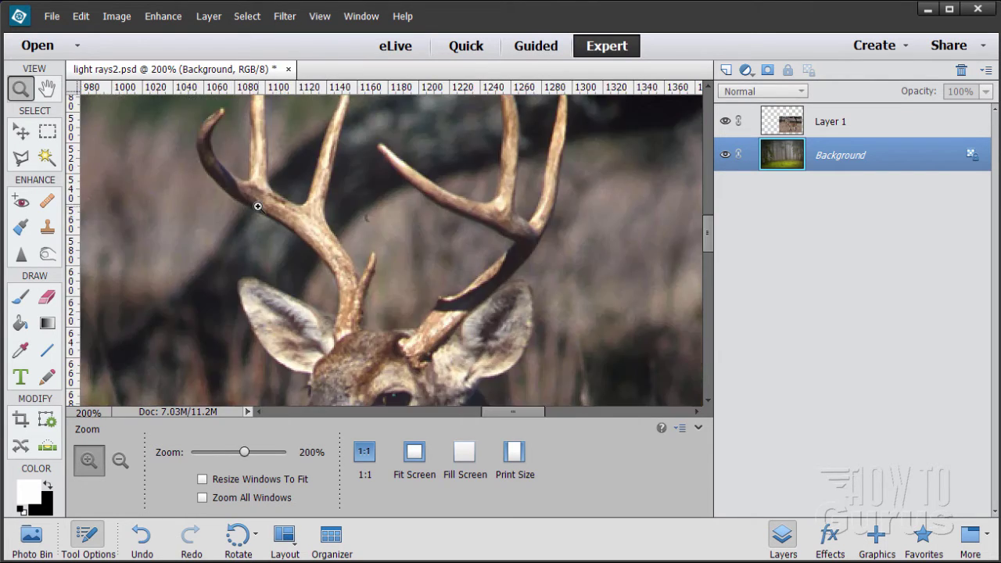
left_click(296, 241)
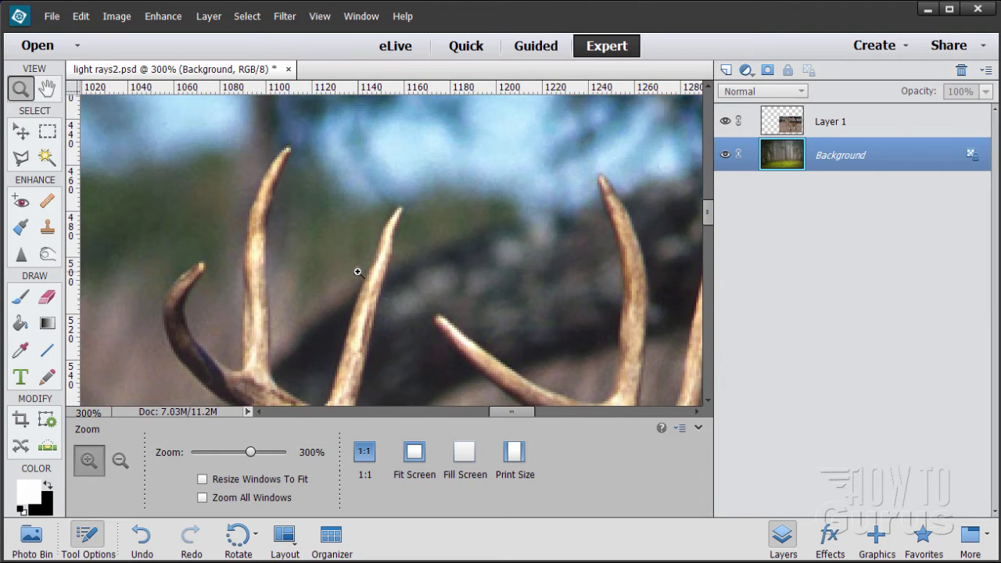
scroll(358, 272, "down", 5)
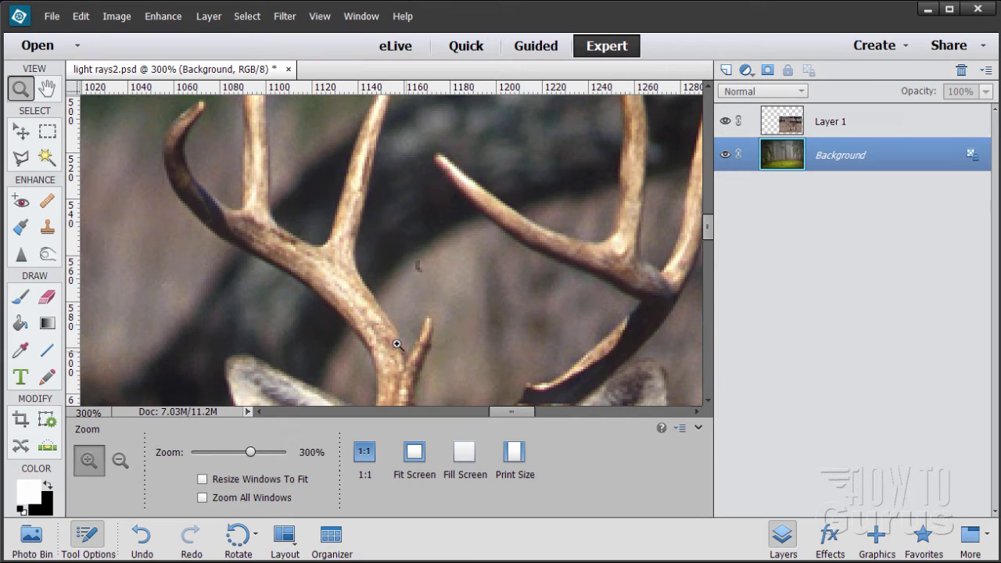
left_click(341, 271)
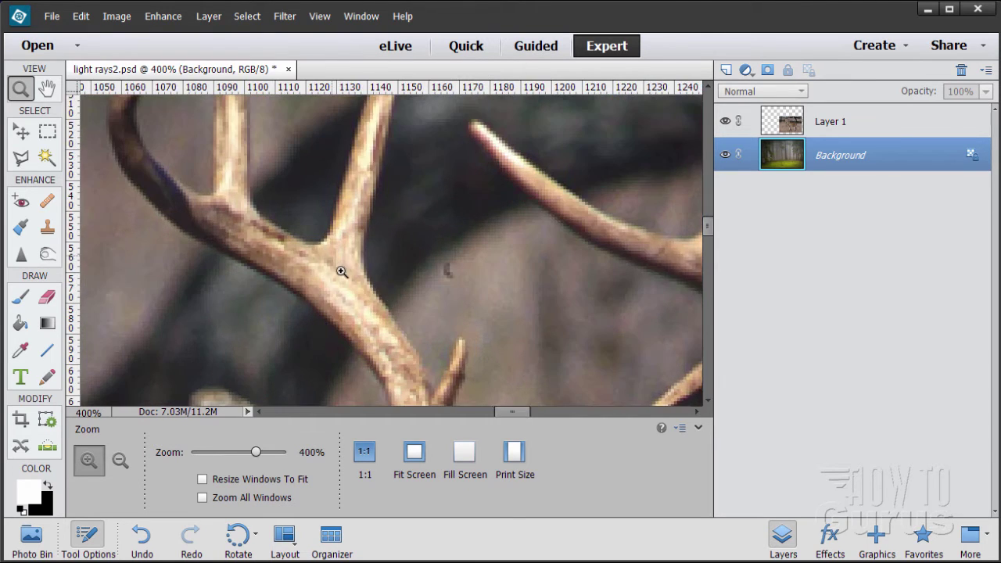
left_click(388, 308)
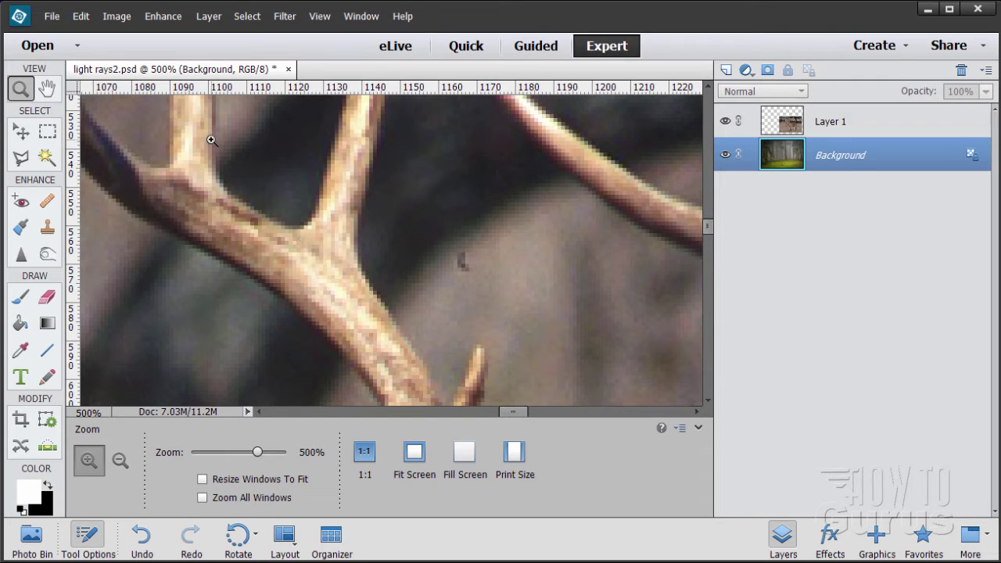
- Set the Polygonal Lasso feather to 1 px for outlining the deer's antlers at 200% magnification
left_click(21, 157)
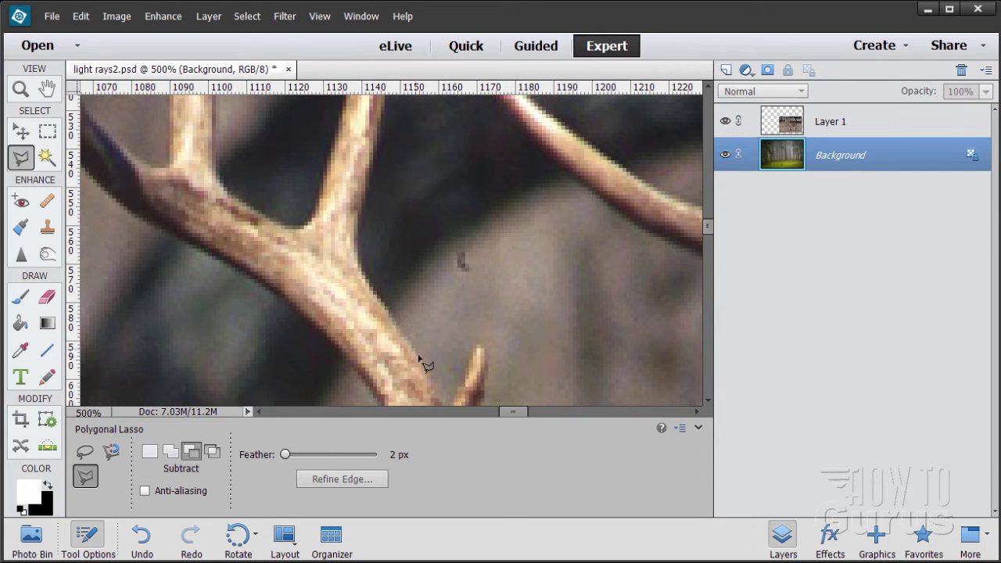
left_click(21, 88)
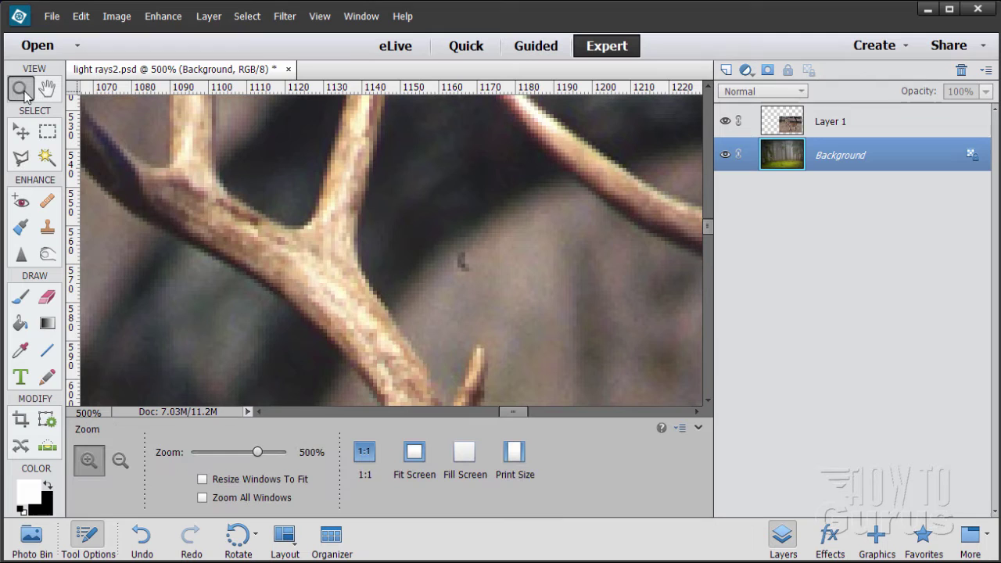
left_click(380, 308, "alt")
left_click(380, 308, "alt")
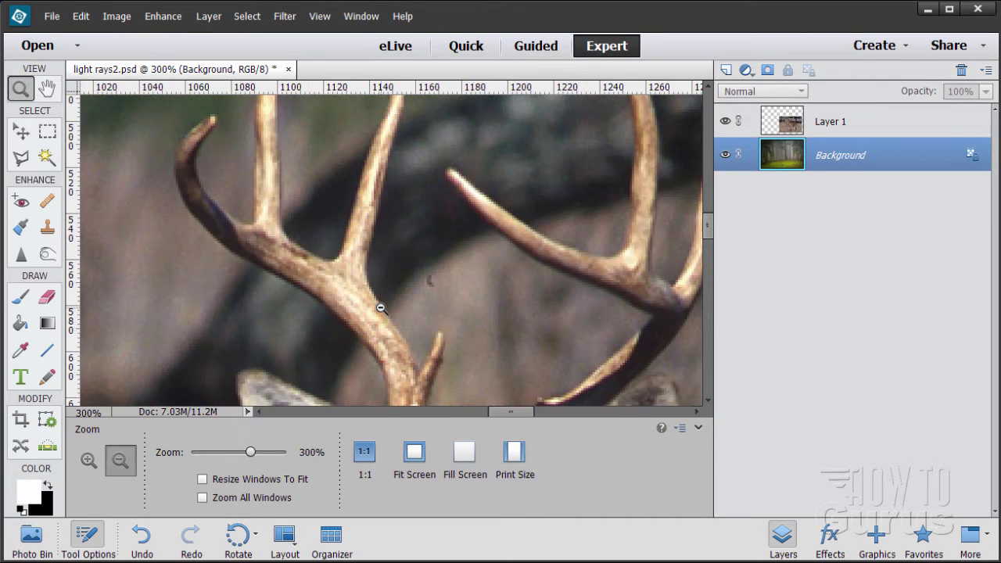
left_click(381, 308, "alt")
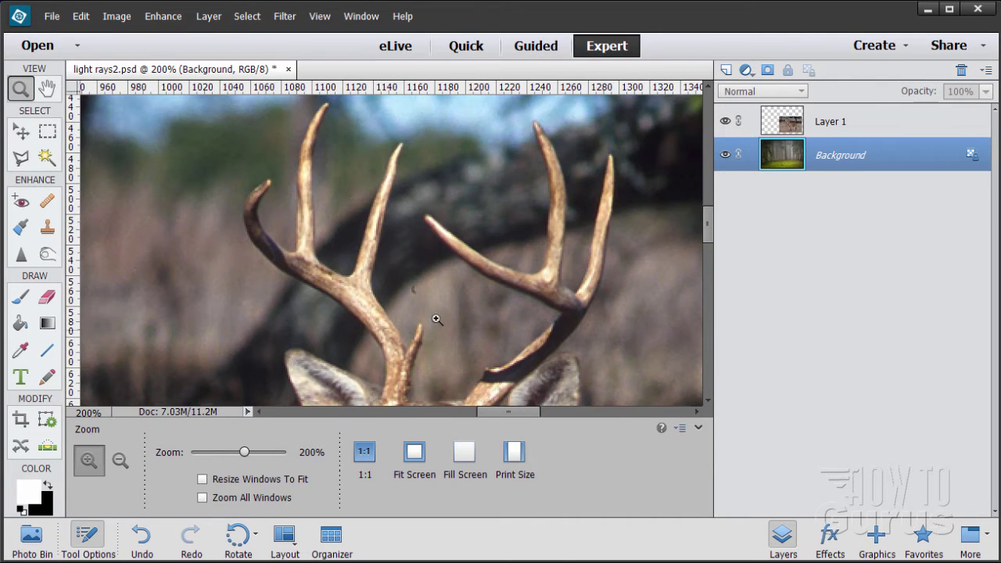
scroll(469, 281, "down", 1)
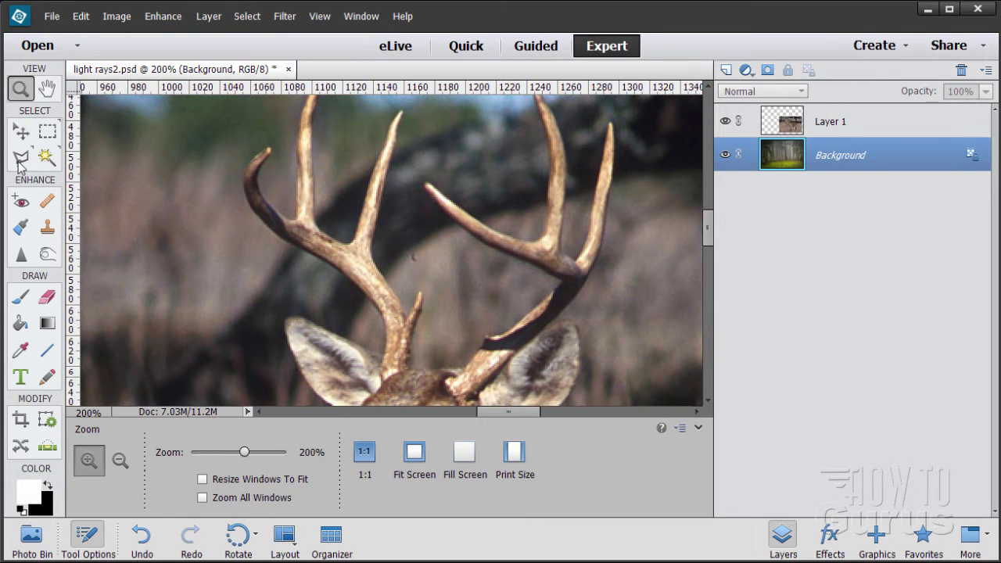
left_click(21, 159)
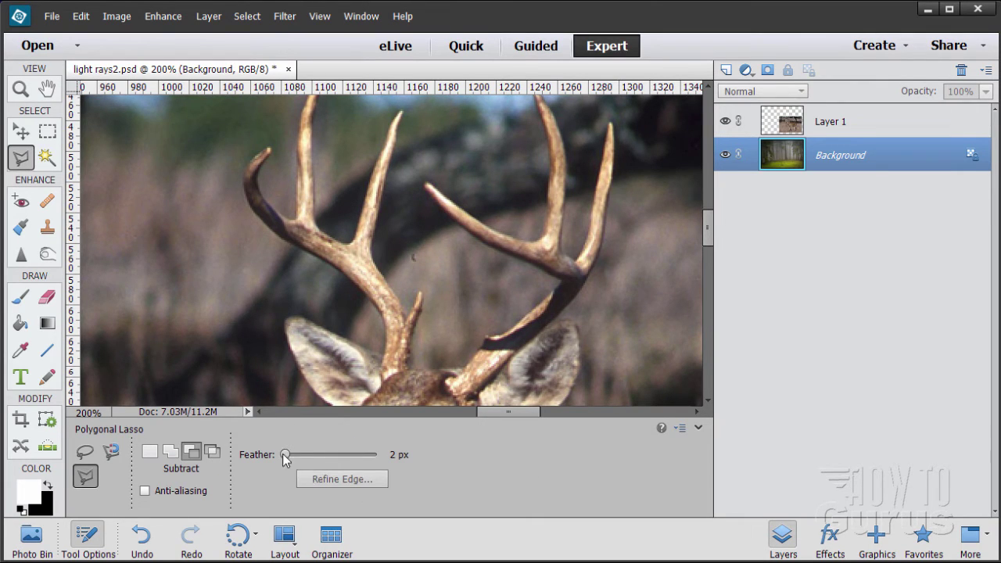
left_click(398, 455)
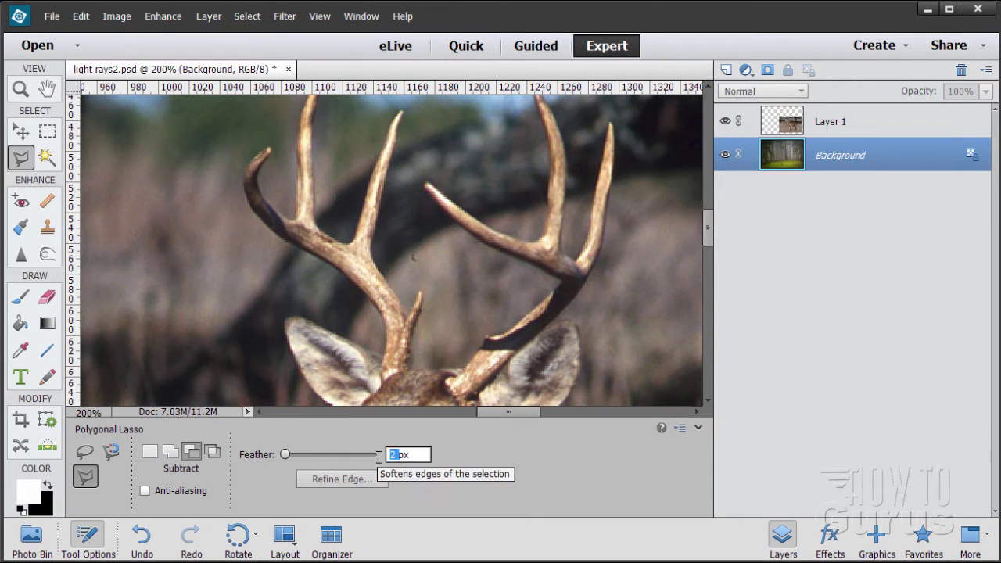
type("1")
key("Return")
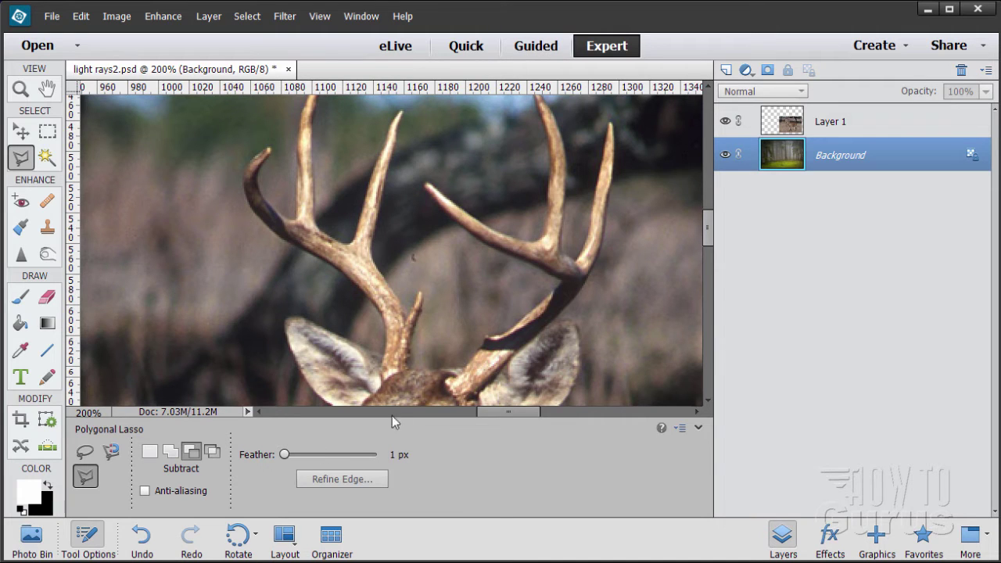
- Trace a partial Polygonal Lasso outline along the deer's left antler and ear, close it and deselect
scroll(369, 320, "up", 2)
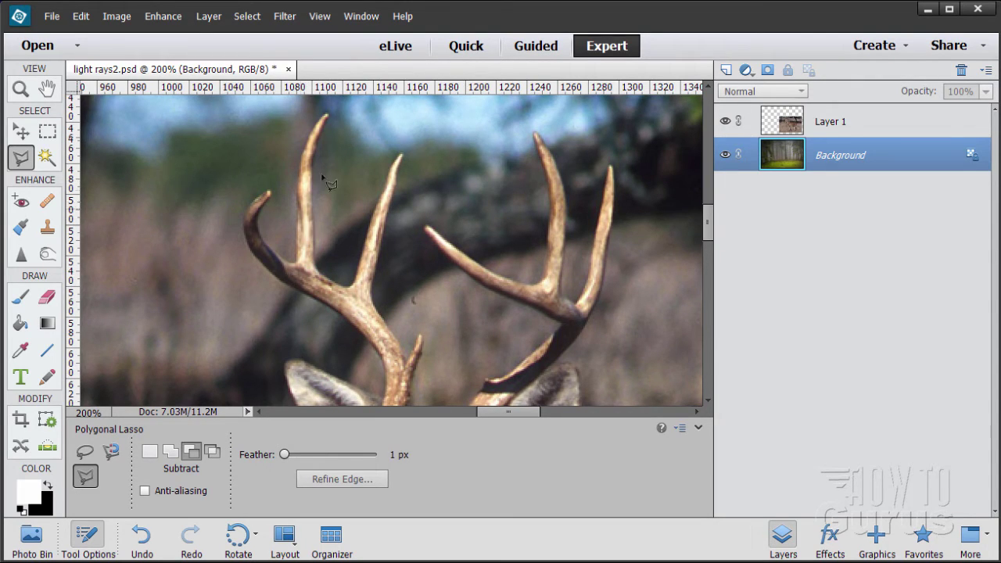
left_click(325, 116)
left_click(304, 154)
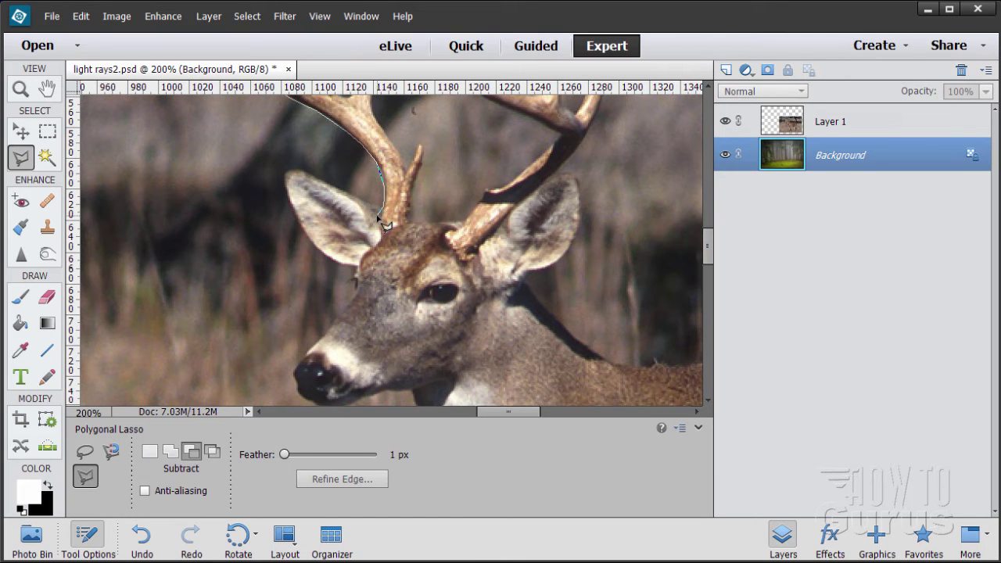
mouse_move(385, 224)
left_mouse_down()
mouse_move(395, 254)
mouse_move(375, 275)
mouse_move(410, 328)
mouse_move(386, 306)
left_mouse_up()
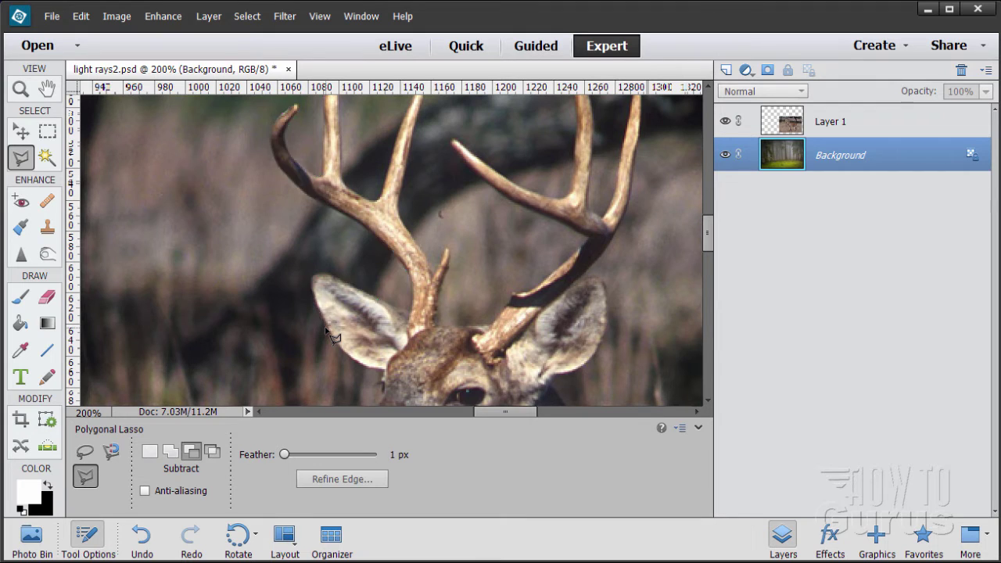
double_click(326, 327)
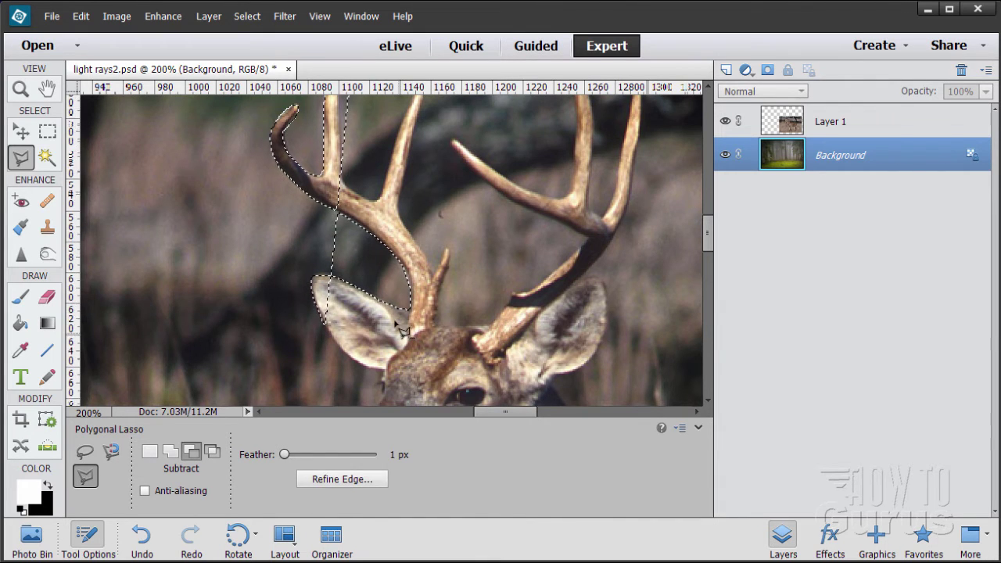
scroll(355, 117, "up", 1)
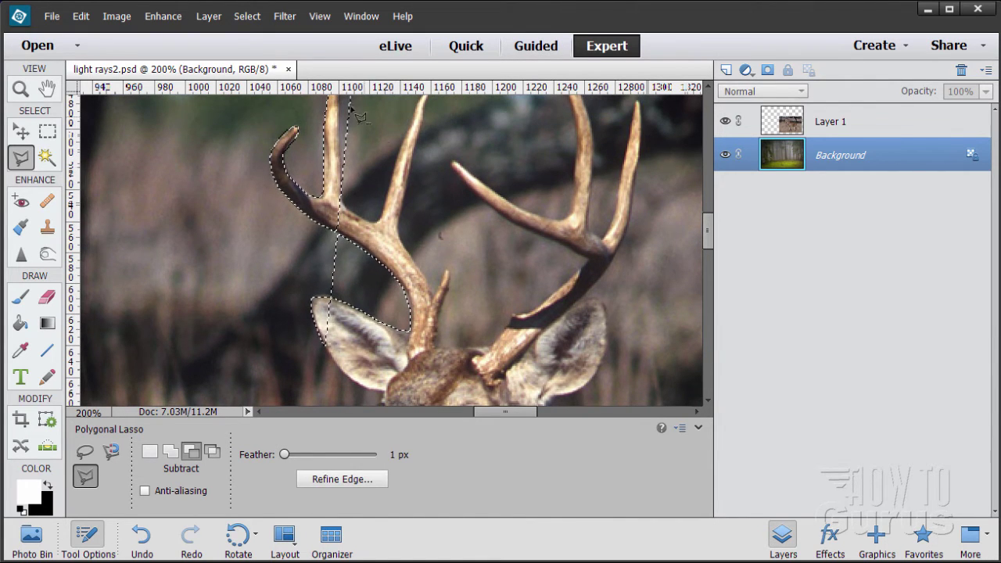
left_click(247, 16)
left_click(250, 49)
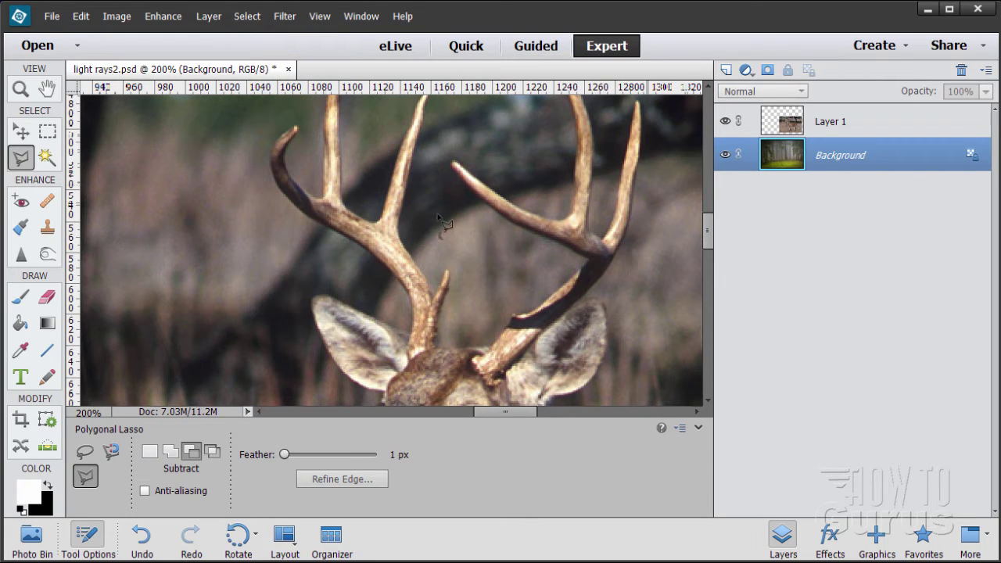
- Examine the deer from its antlers down to its legs and compare the Polygonal Lasso's New and Subtract selection modes
scroll(472, 263, "down", 5)
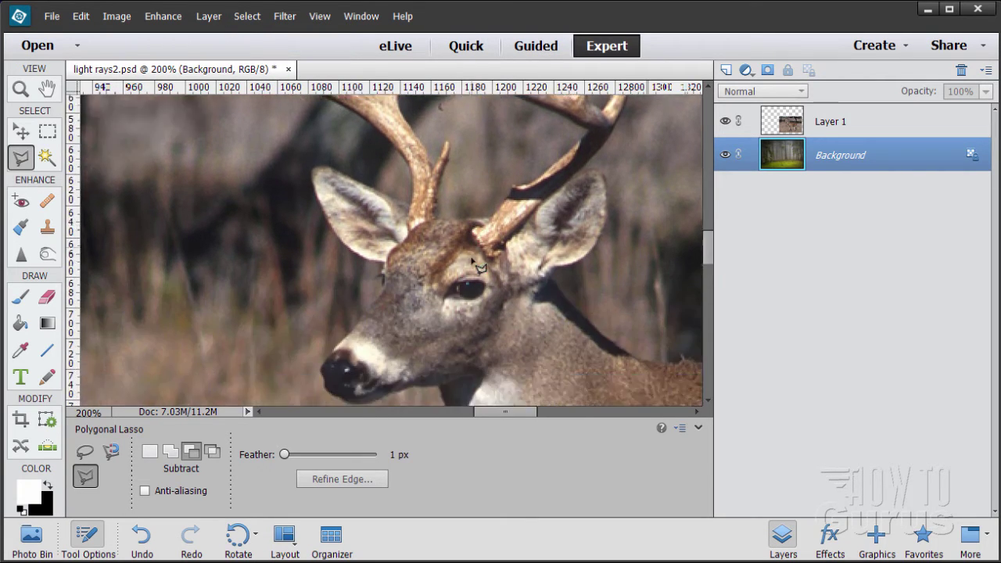
scroll(574, 245, "down", 5)
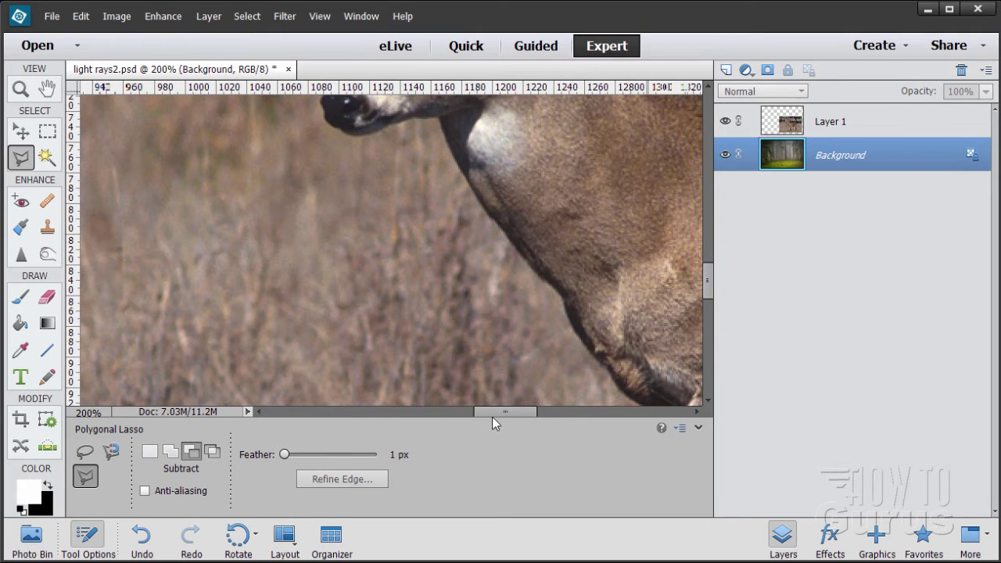
left_click_drag(492, 417, 530, 411)
scroll(463, 274, "down", 5)
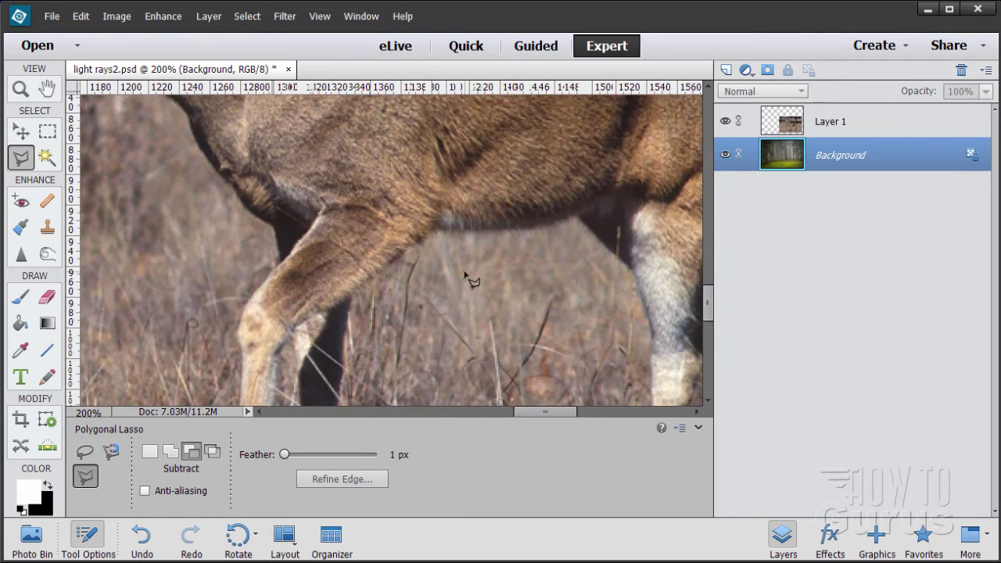
scroll(467, 276, "down", 5)
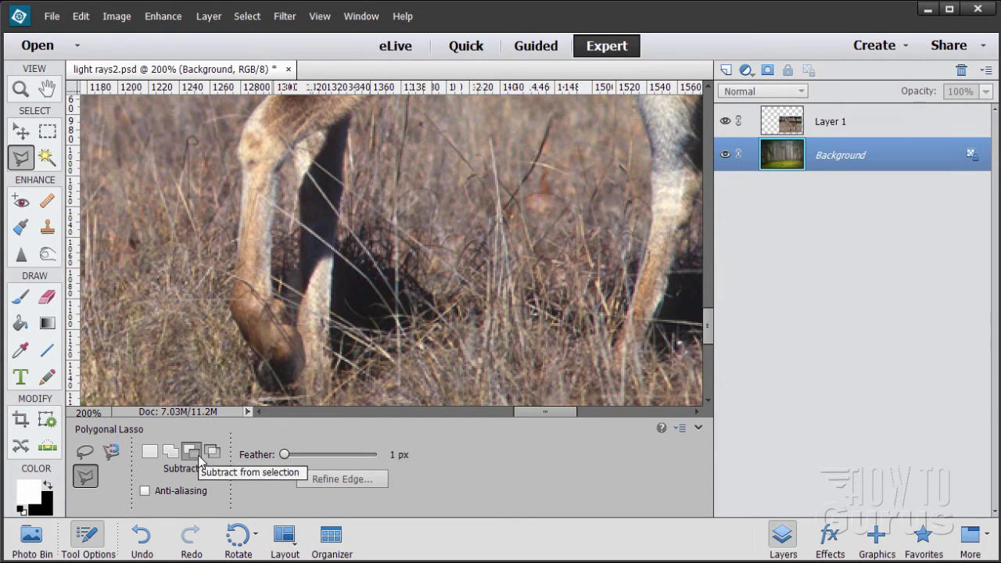
left_click(149, 452)
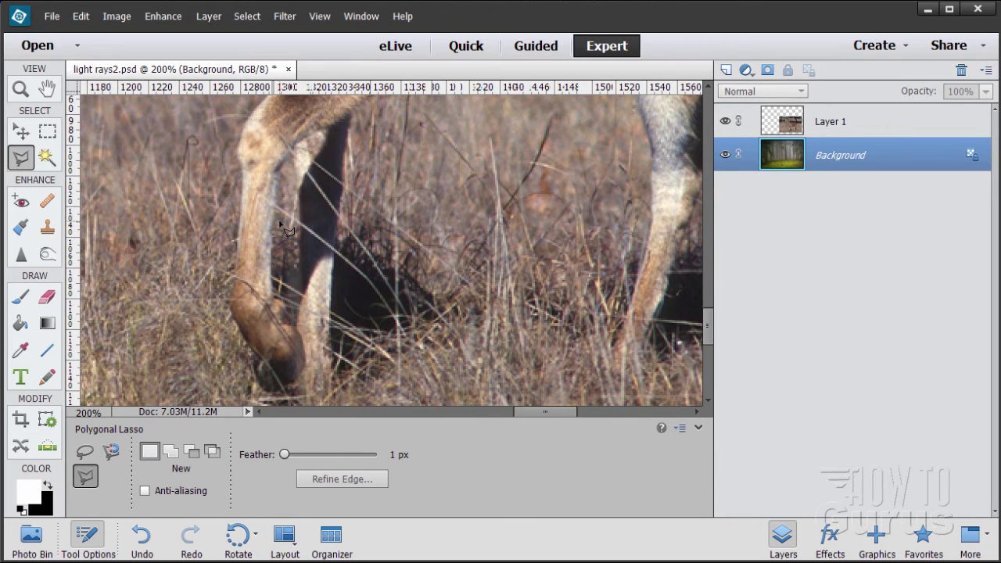
left_click(191, 457)
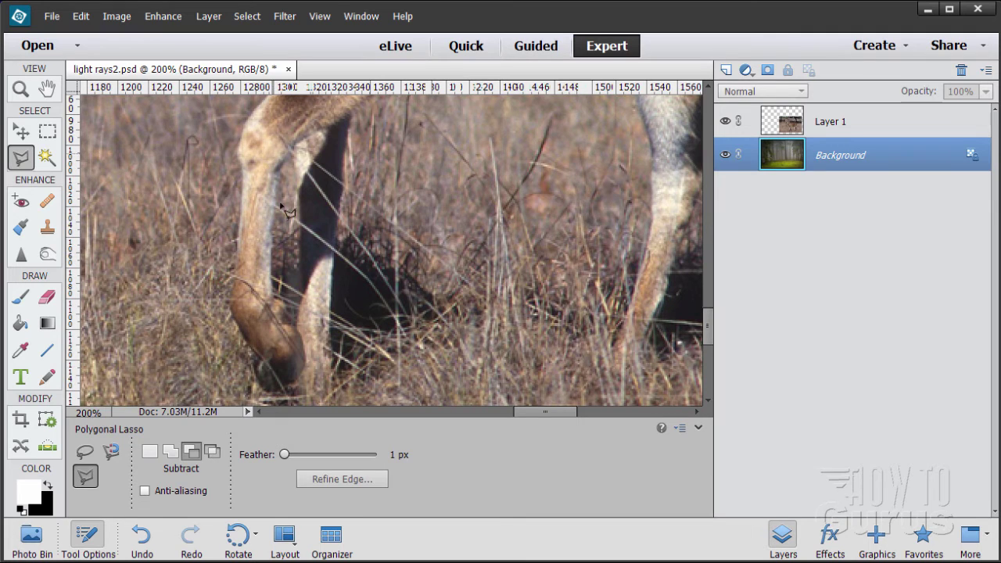
- Add a layer mask to Layer 1 from the deer selection to hide the surrounding field
left_click(18, 89)
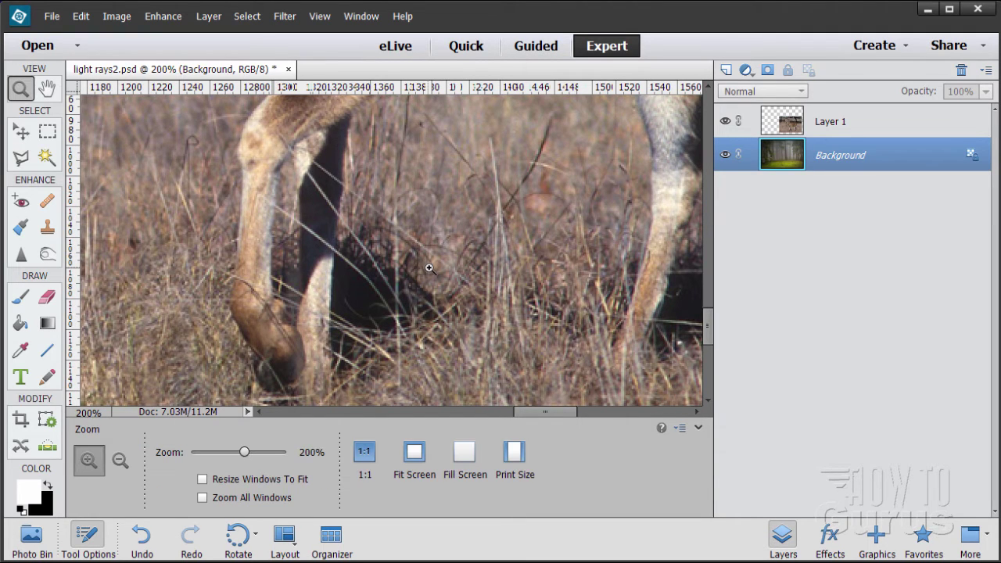
left_click(462, 263, "alt")
left_click(466, 221, "alt")
scroll(467, 221, "up", 3)
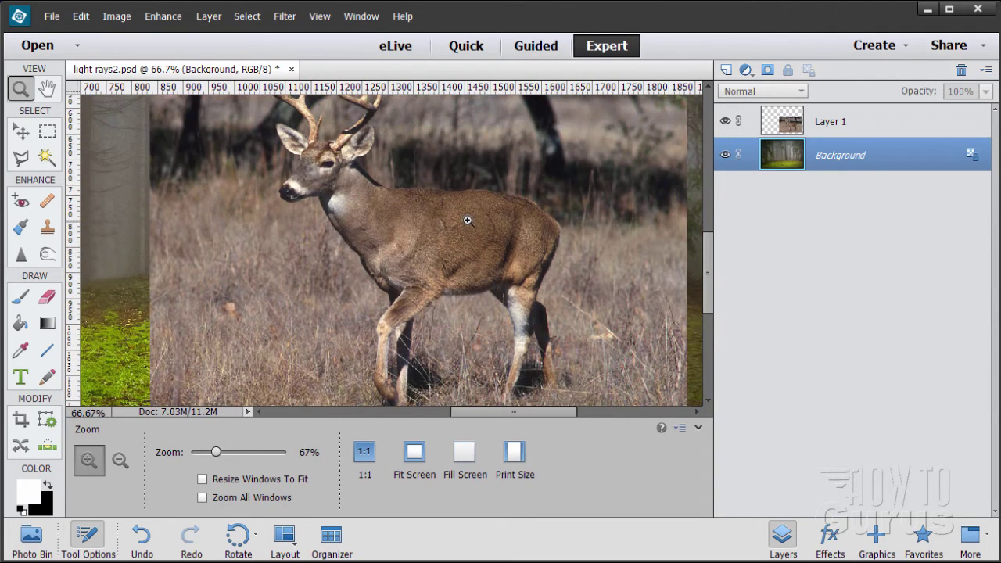
left_click(466, 220, "alt")
scroll(466, 221, "up", 2)
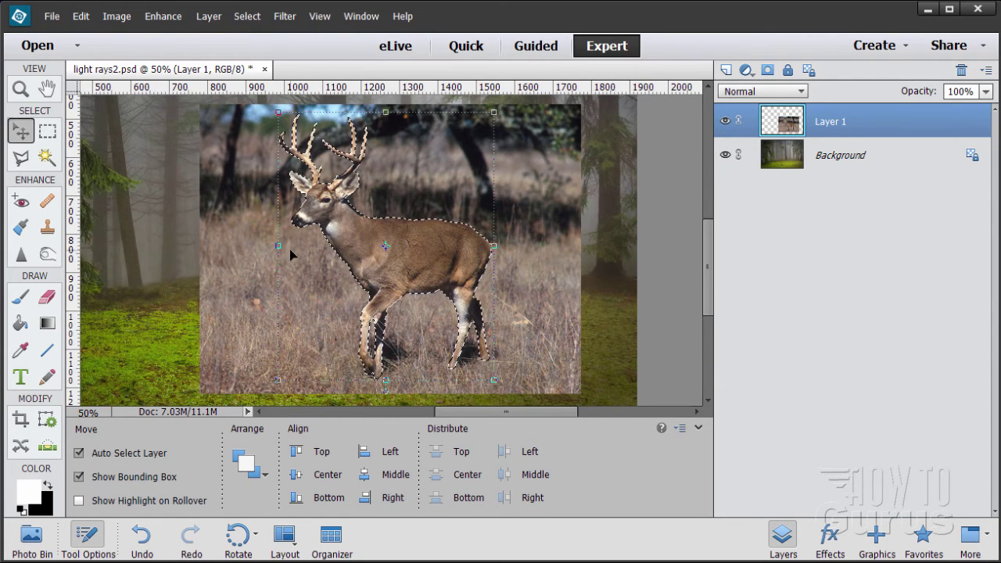
left_click(767, 70)
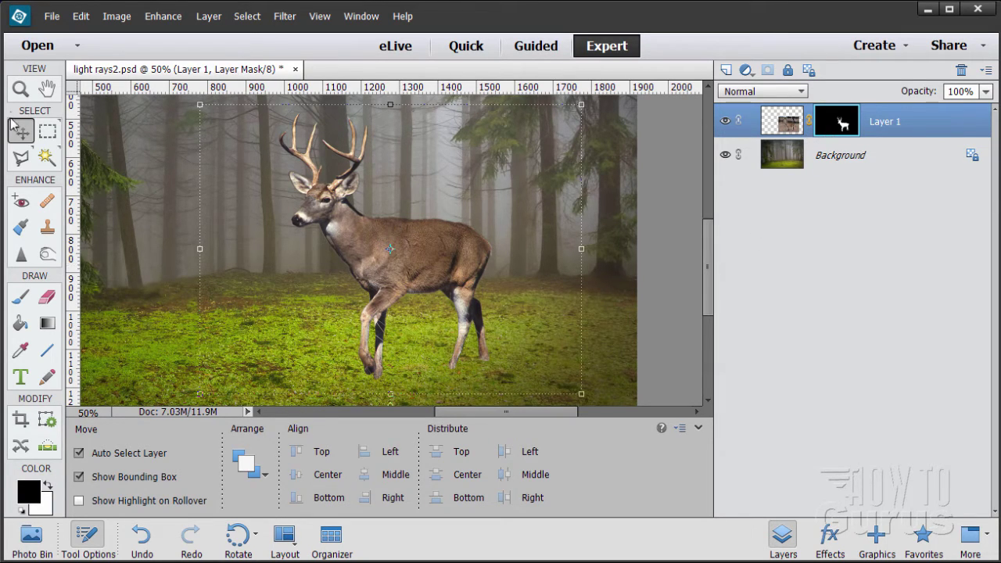
- Magnify the masked deer to 300% and examine its cutout edges from the chest up to the antlers
left_click(20, 90)
left_click(350, 305)
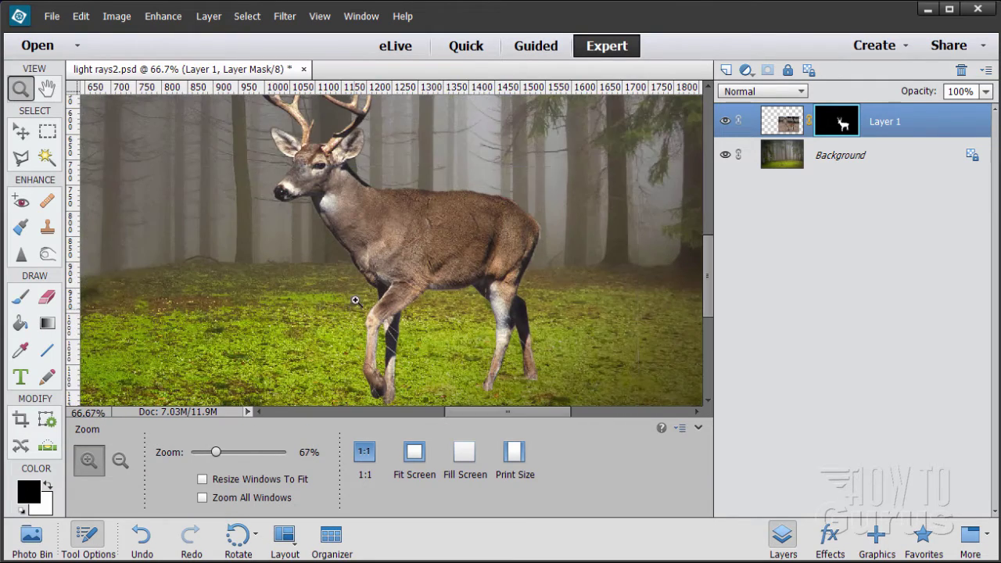
left_click(362, 290)
left_click(383, 272)
left_click(429, 246)
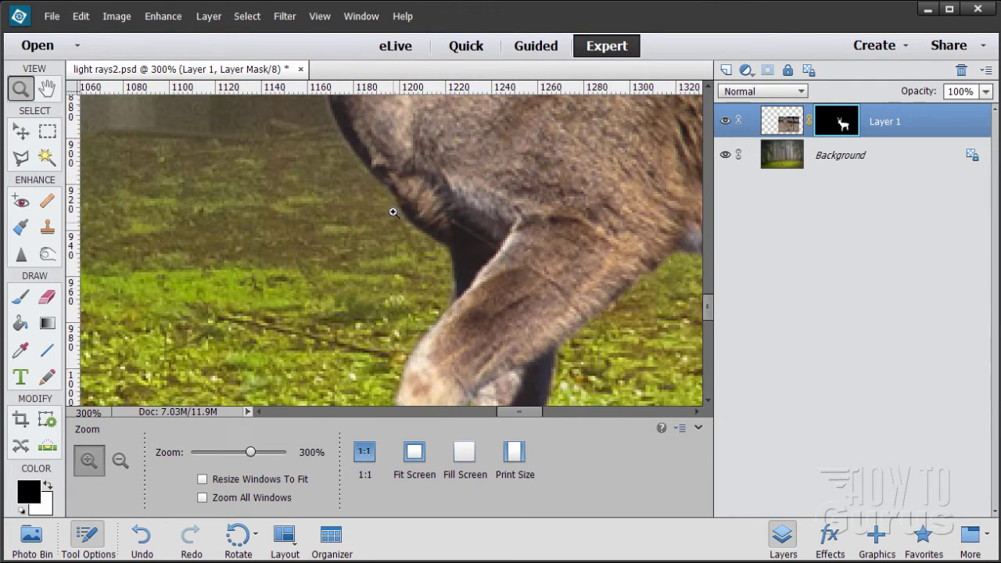
scroll(393, 211, "up", 8)
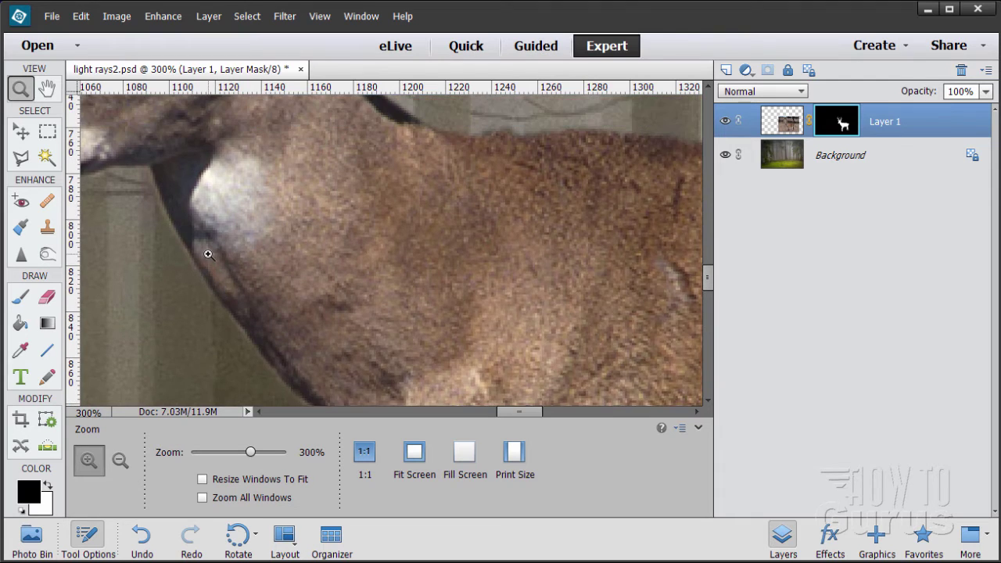
scroll(207, 254, "up", 5)
scroll(358, 221, "up", 7)
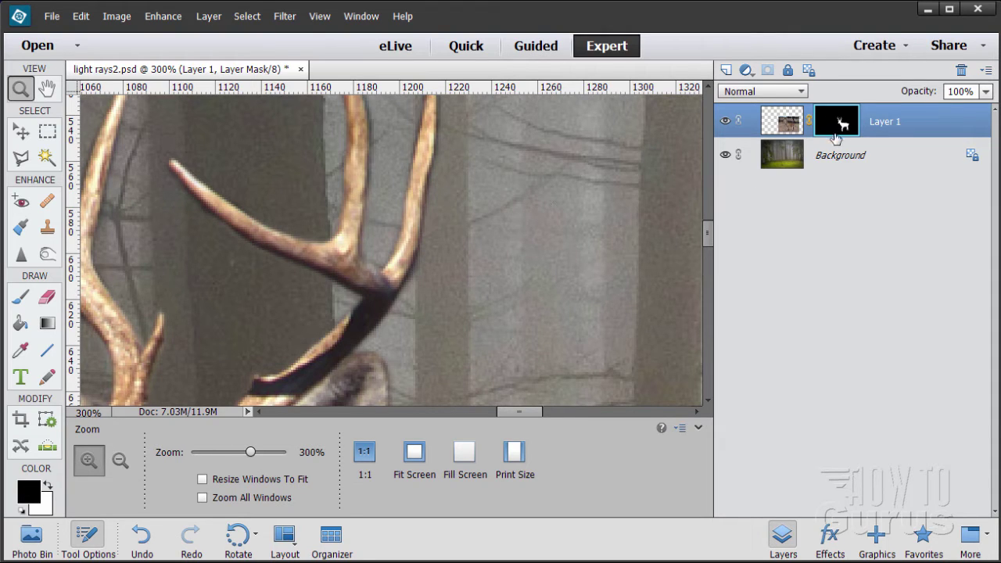
- Examine the cutout edges from the antlers and ears down along the muzzle, neck and chest at 300%
scroll(461, 254, "down", 4)
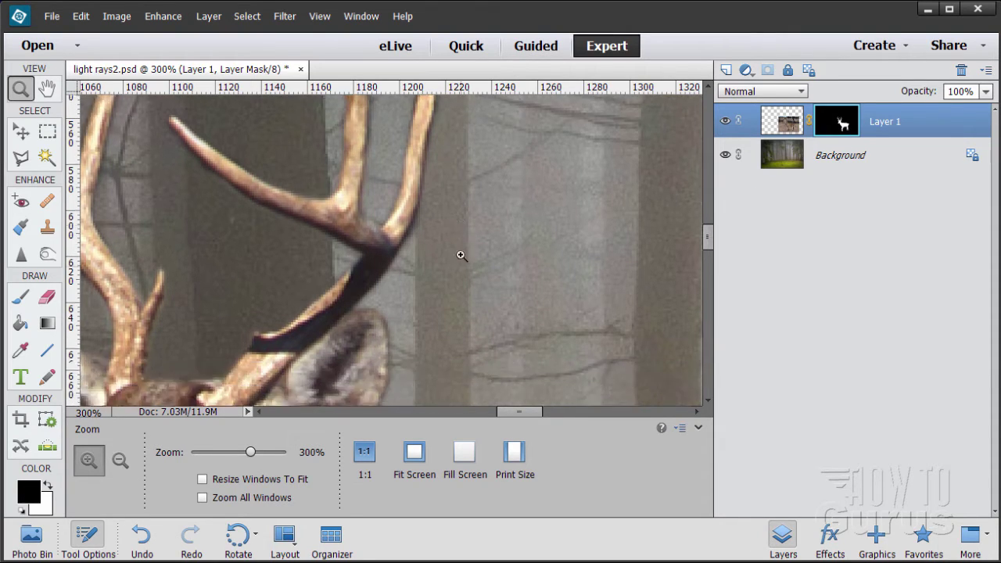
scroll(176, 218, "up", 3)
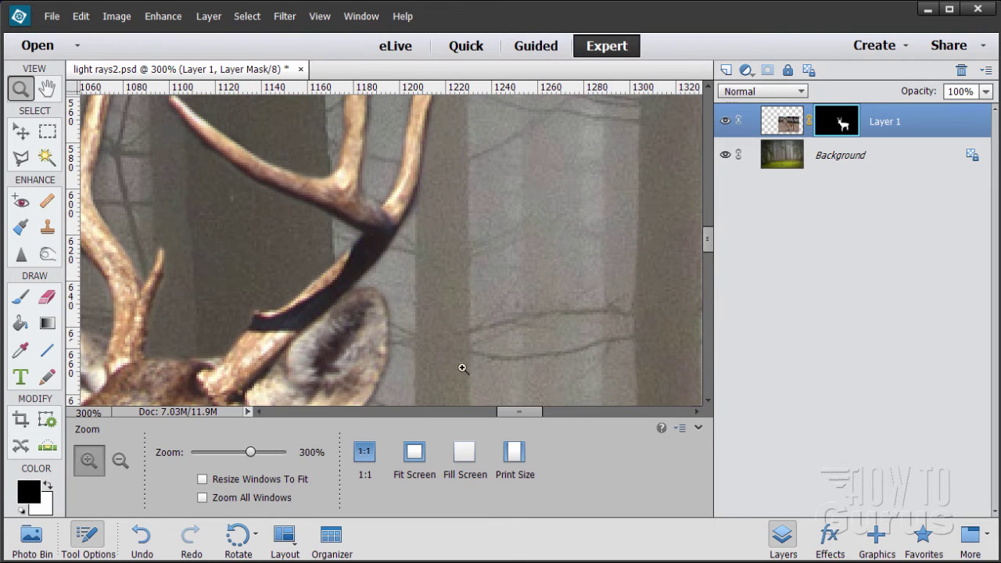
left_click_drag(528, 414, 504, 408)
scroll(486, 266, "down", 3)
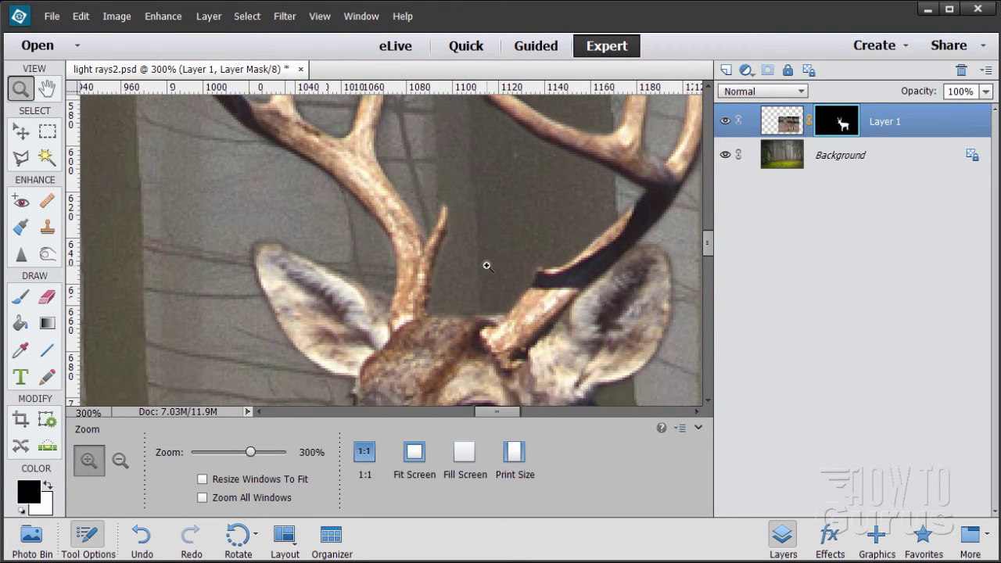
scroll(486, 267, "down", 8)
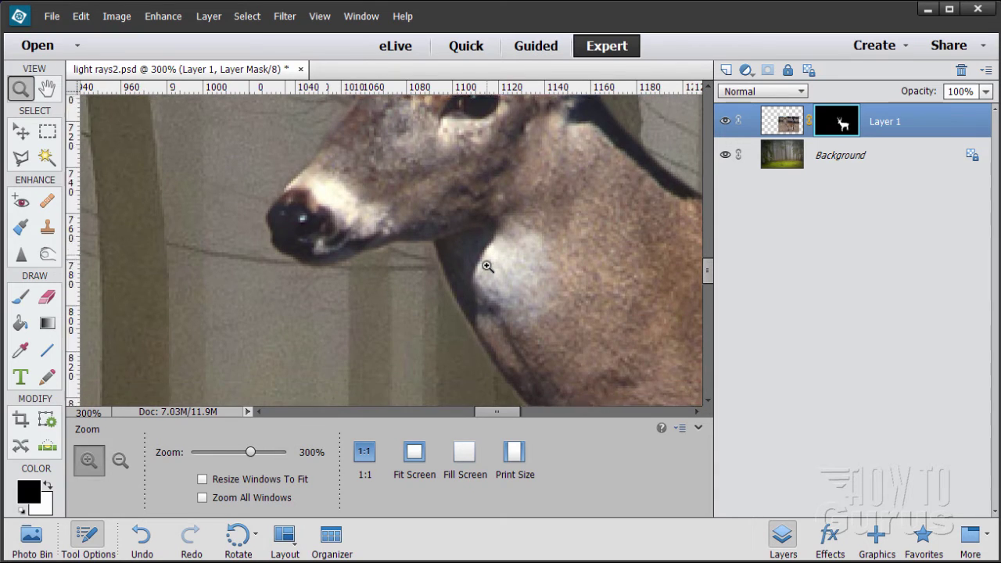
scroll(486, 267, "down", 1)
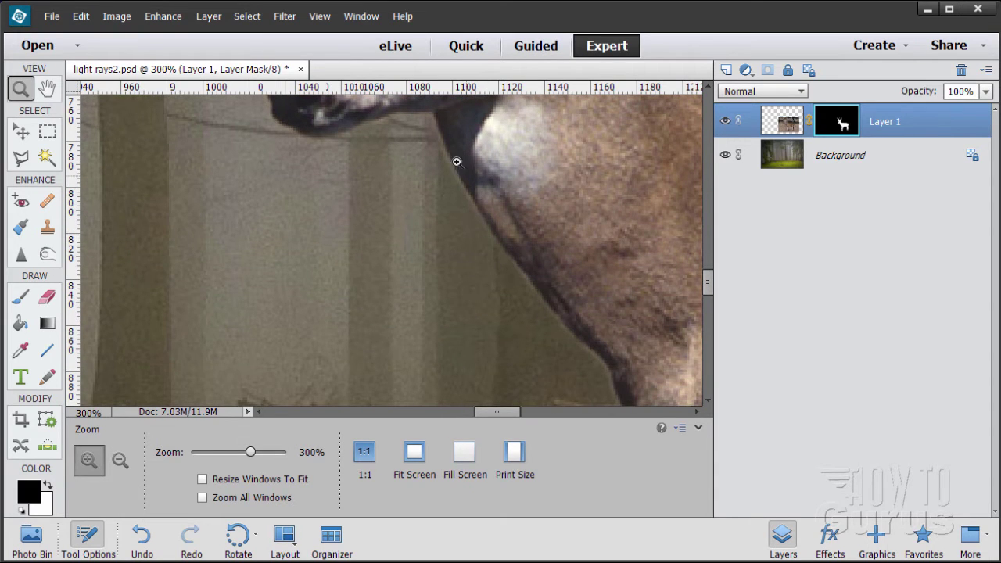
scroll(500, 352, "right", 5)
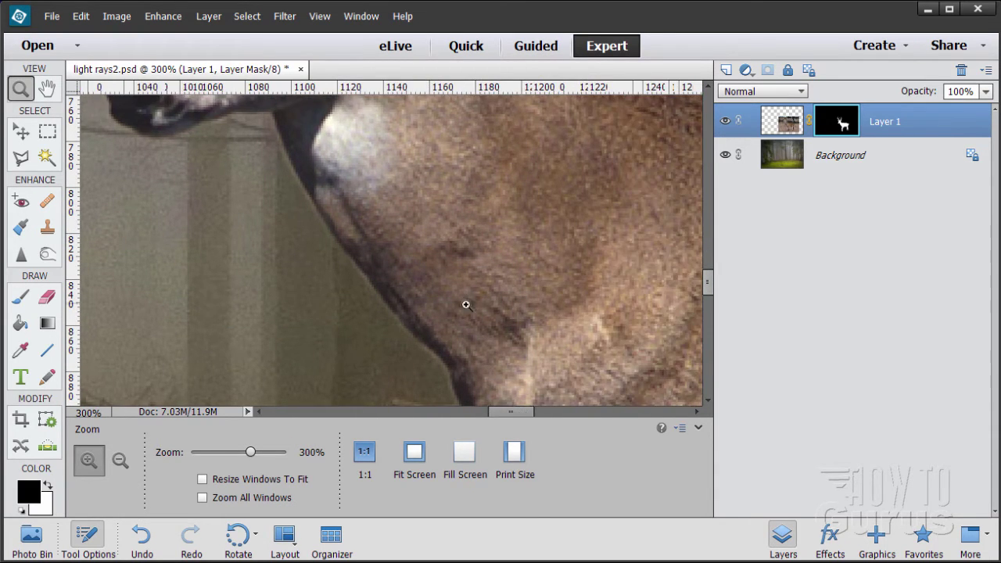
scroll(462, 304, "down", 3)
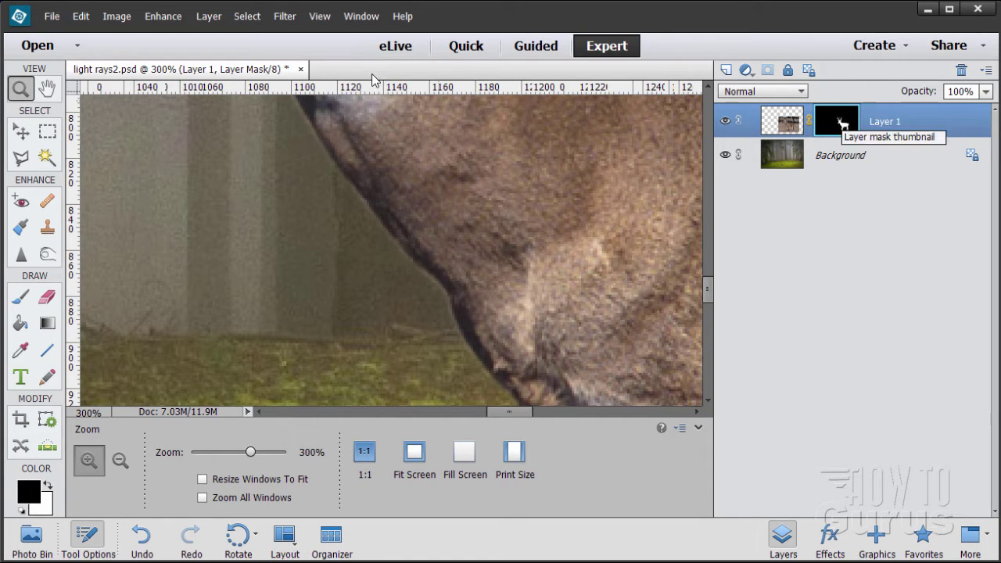
- Shrink Layer 1's mask with the Minimum filter at a 1-pixel radius, comparing the preview on and off and trying 14 pixels
left_click(291, 17)
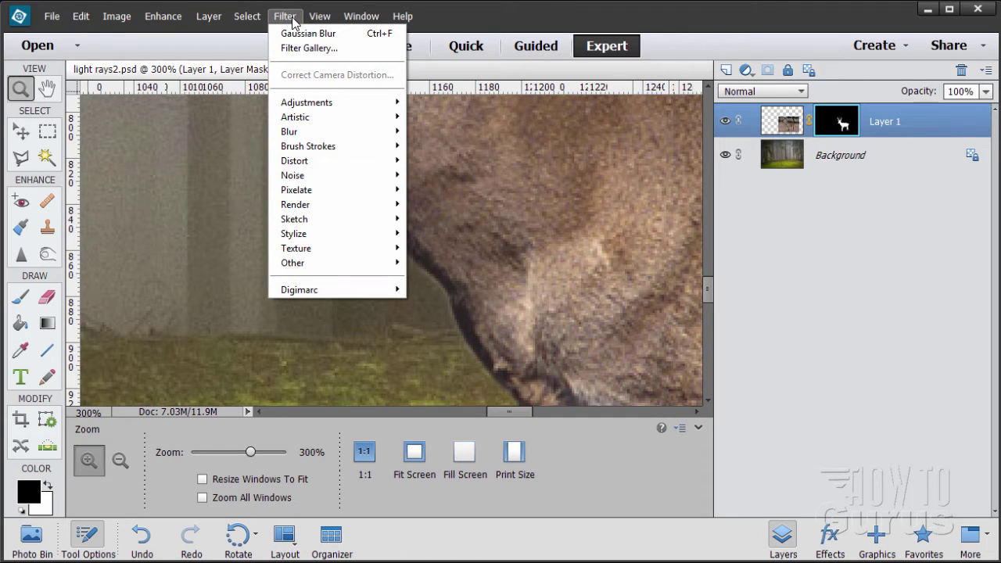
mouse_move(319, 264)
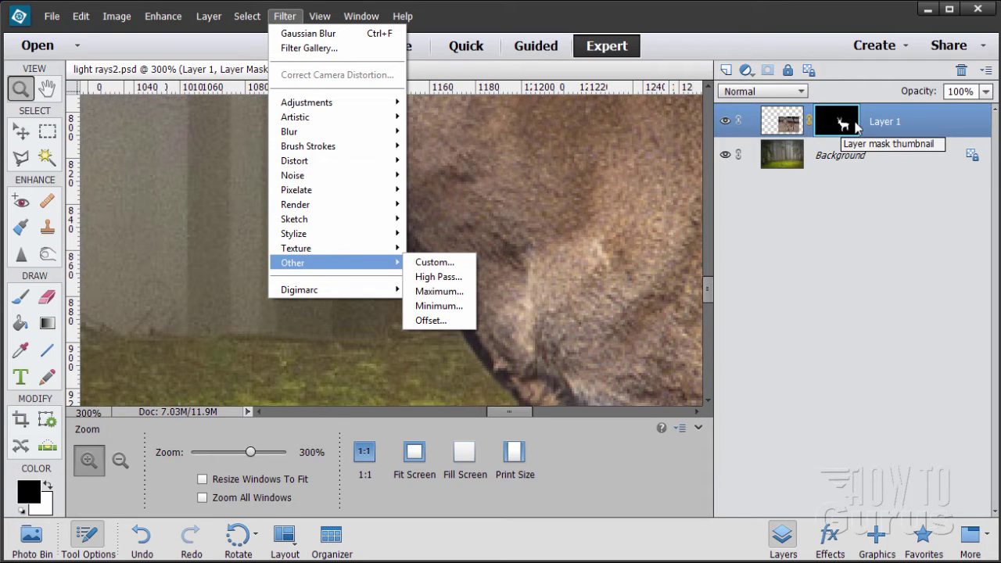
left_click(434, 309)
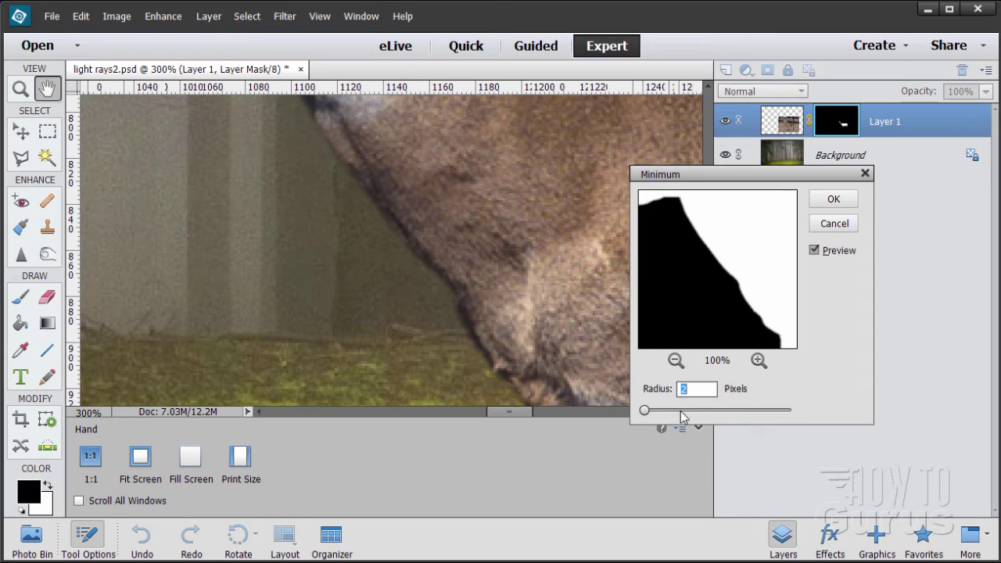
left_click_drag(644, 410, 641, 412)
left_click(814, 250)
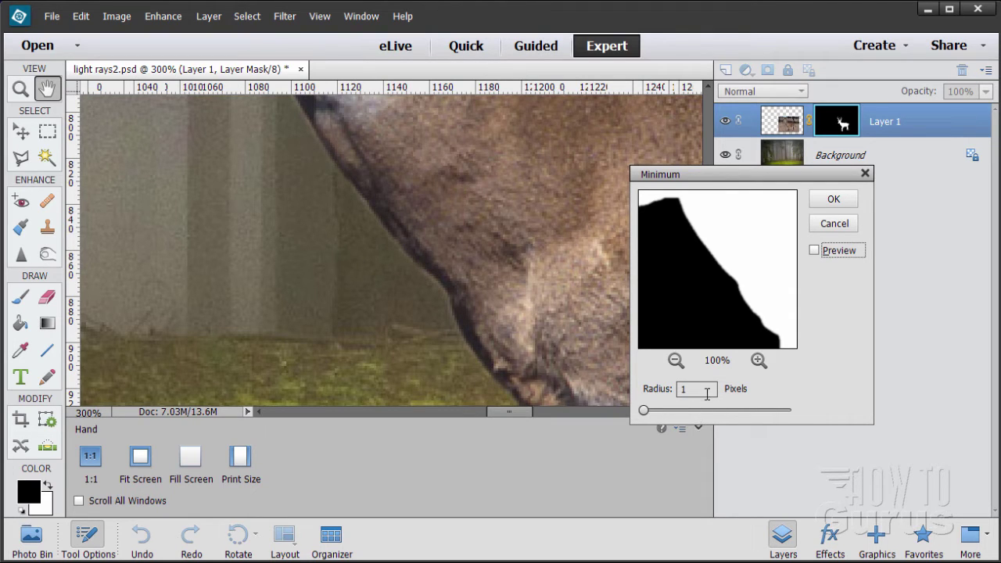
left_click(813, 250)
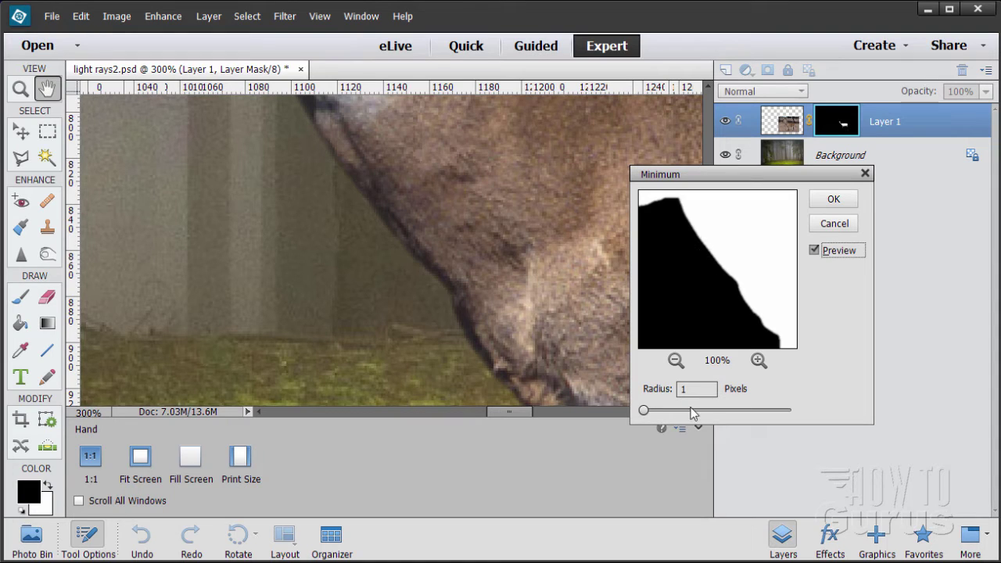
left_click_drag(644, 412, 653, 412)
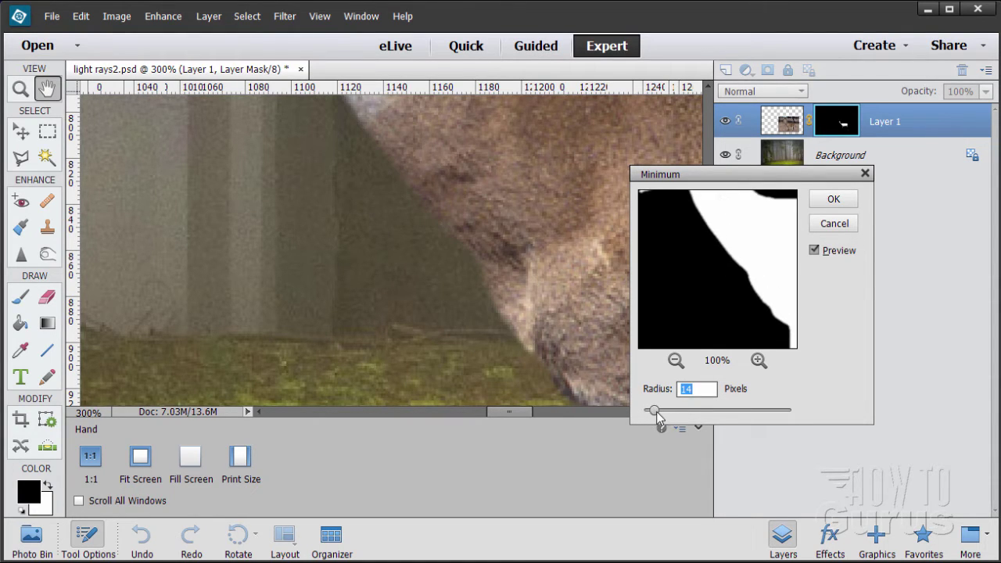
left_click_drag(655, 413, 635, 414)
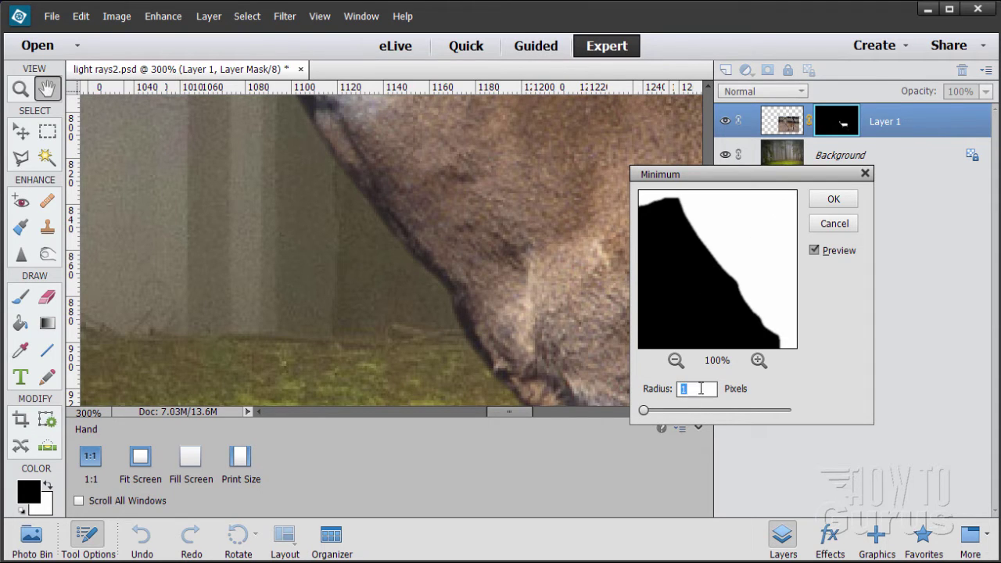
left_click(833, 200)
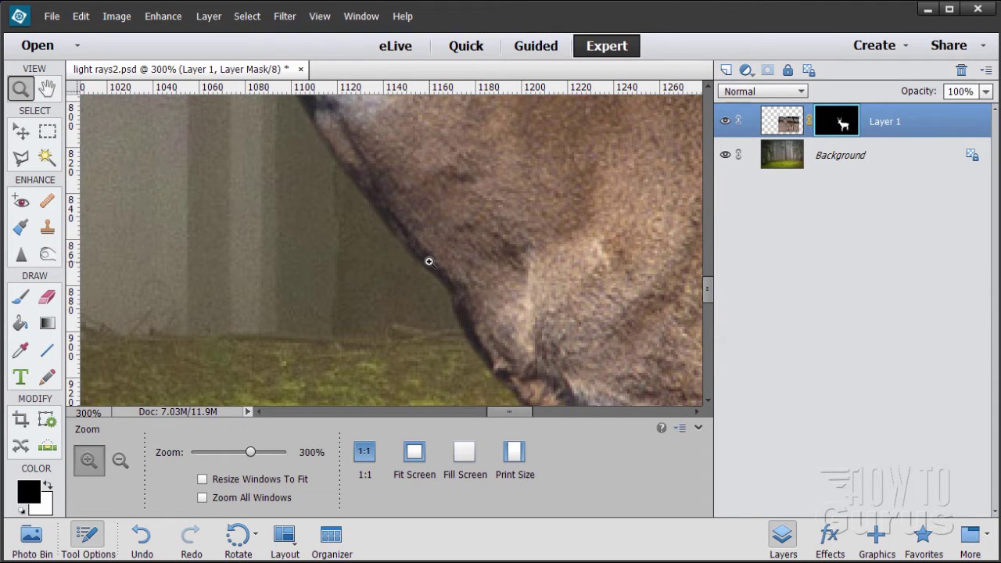
- Review the masked deer against the forest at 66.7% and 100%, and look at the Maximum and Minimum filter options without applying either
left_click(501, 232, "alt")
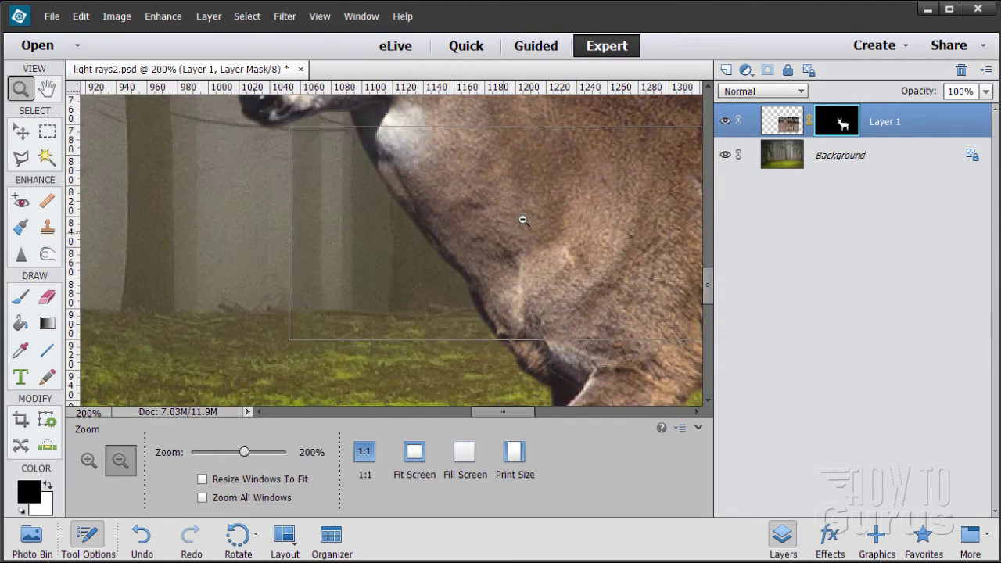
left_click(521, 216, "alt")
left_click(556, 222, "alt")
left_click_drag(529, 413, 513, 413)
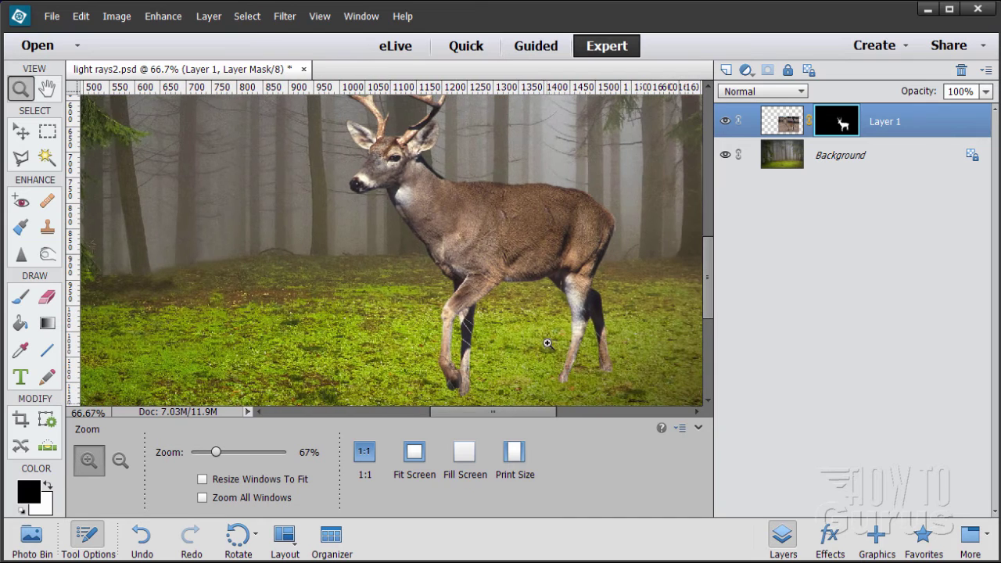
left_click(578, 236)
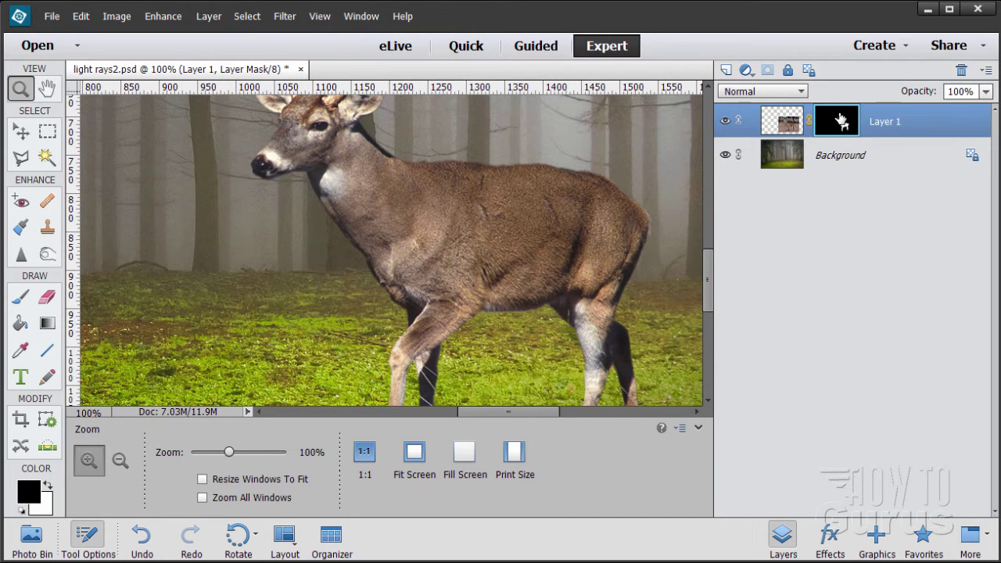
left_click(284, 16)
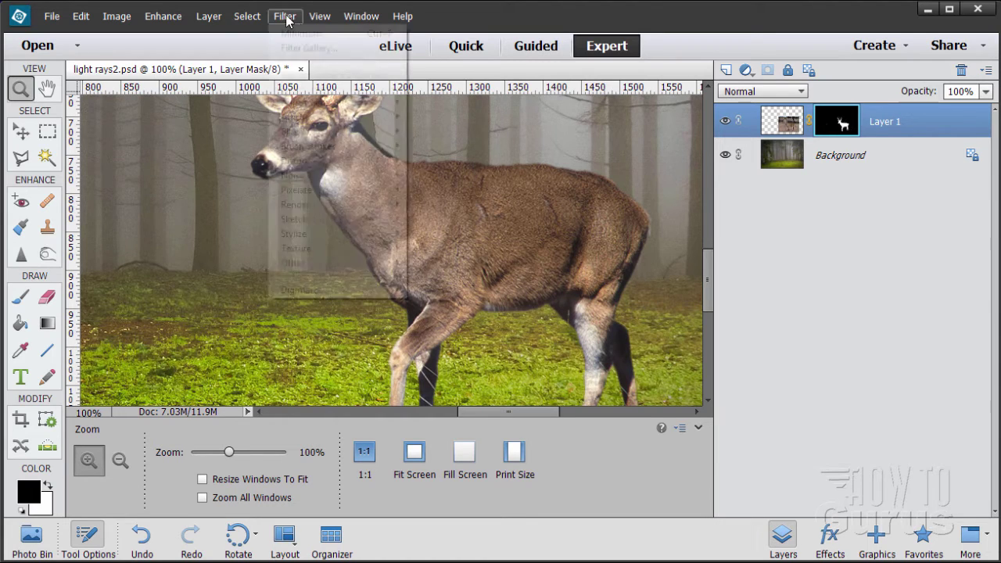
mouse_move(328, 270)
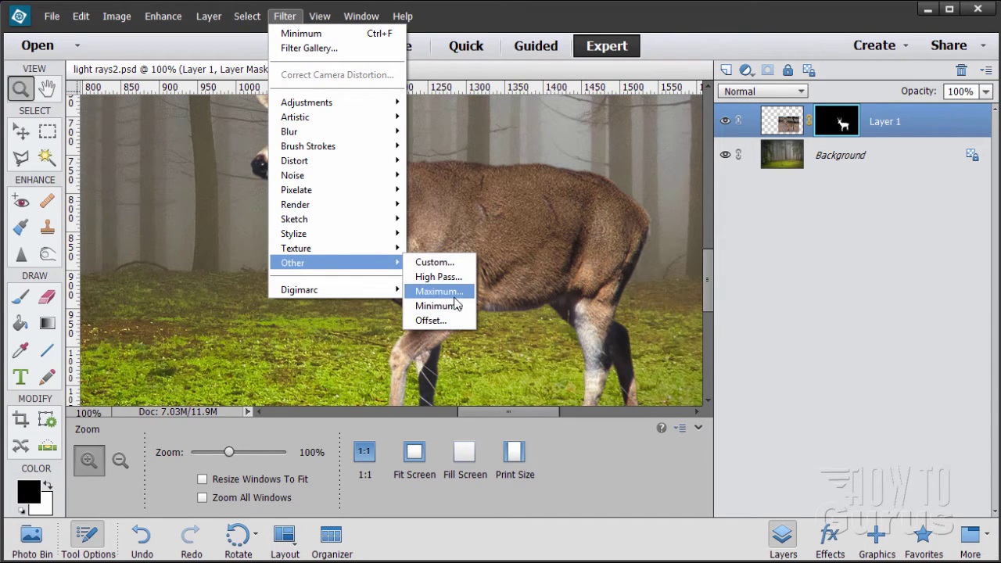
left_click(766, 192)
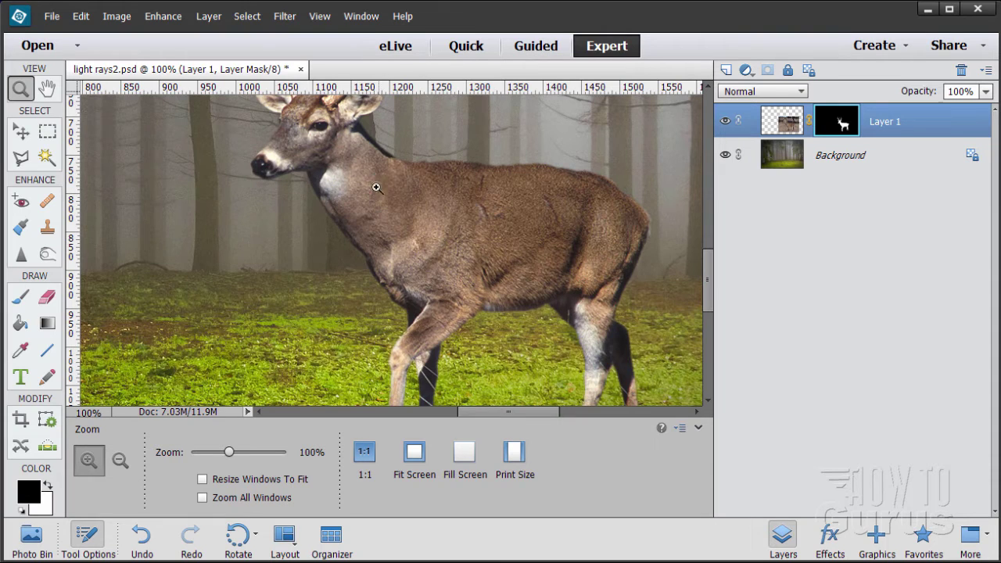
- Examine the deer's front and rear legs at 100% and 300%, and review the whole deer up to the antlers at 66.7%
scroll(450, 272, "down", 5)
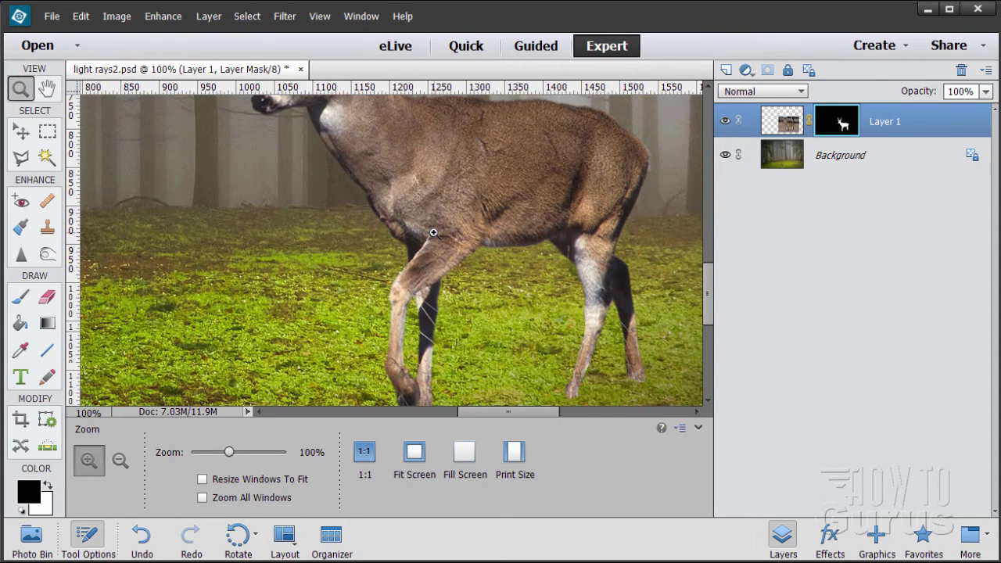
scroll(462, 222, "down", 2)
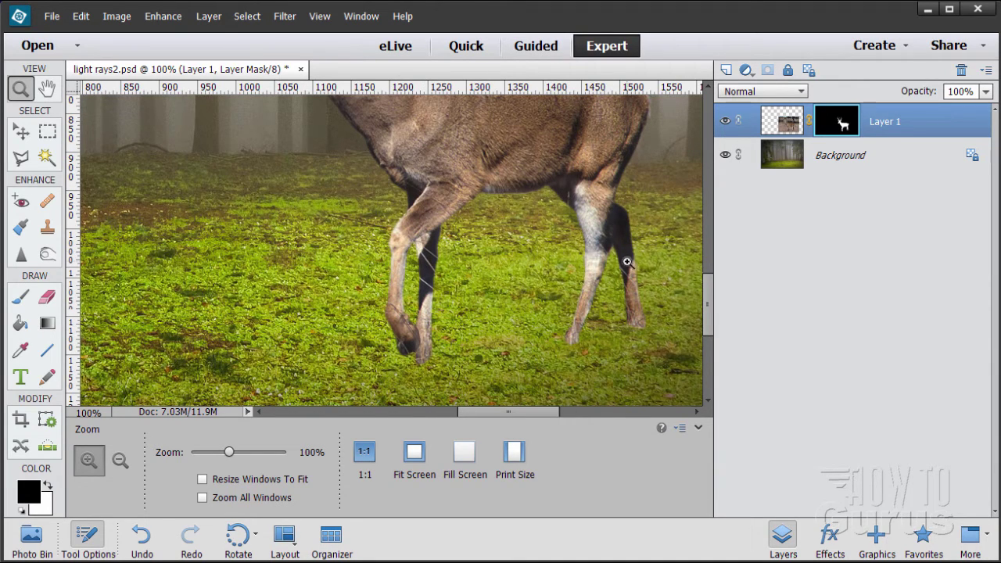
left_click(426, 282)
left_click(420, 286)
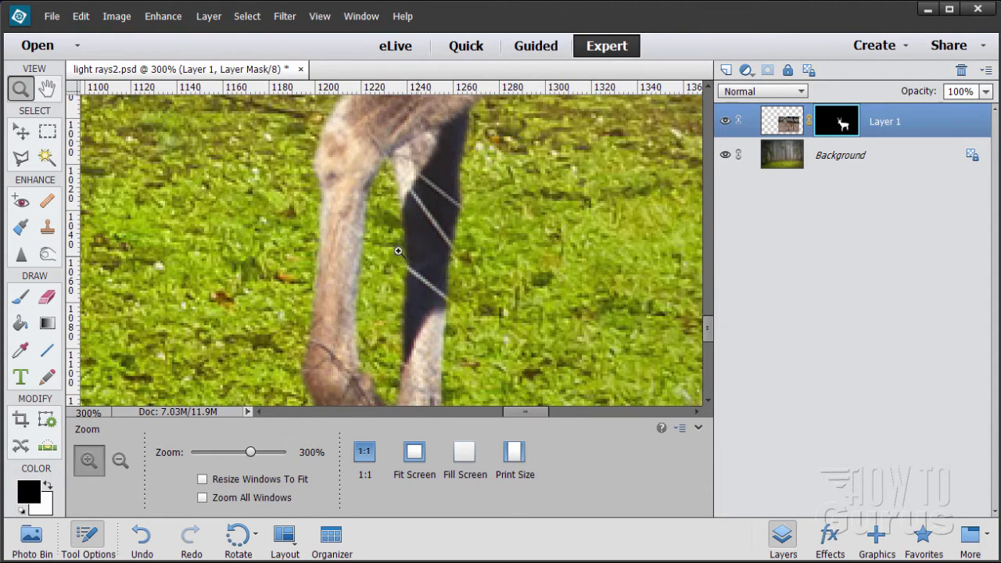
scroll(412, 266, "up", 3)
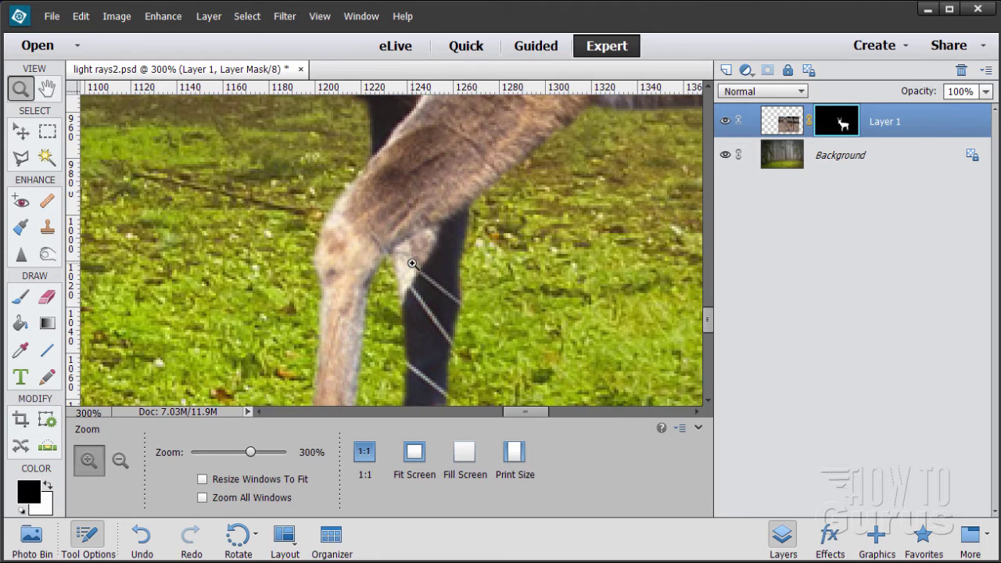
scroll(435, 281, "down", 5)
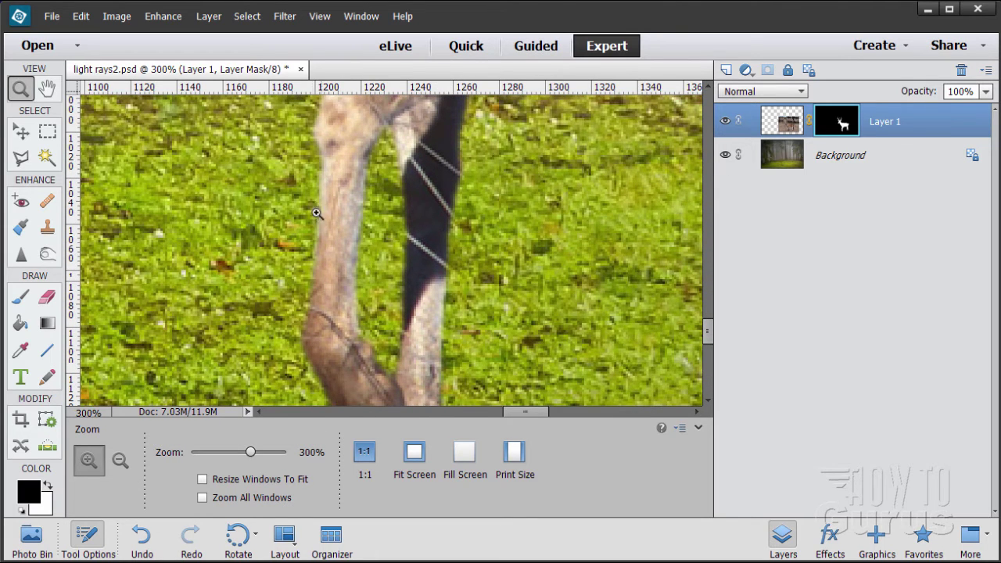
left_click(367, 244, "alt")
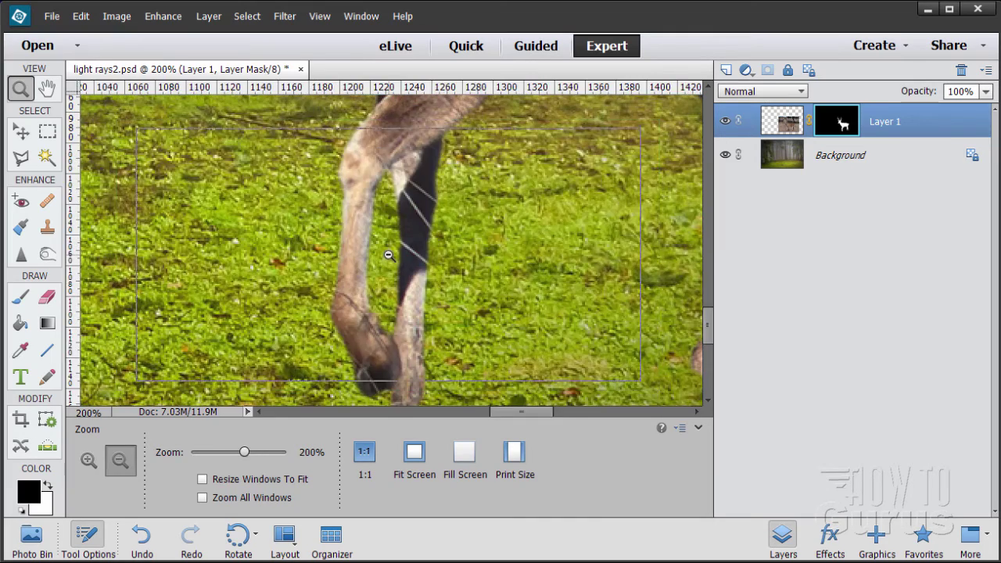
left_click(407, 229, "alt")
left_click(442, 213, "alt")
scroll(442, 213, "up", 2)
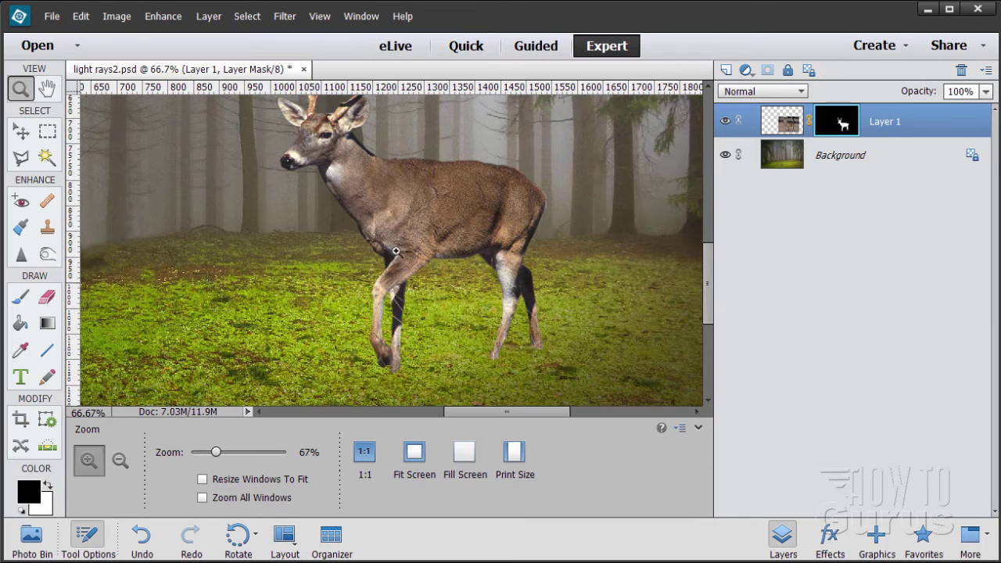
scroll(379, 207, "up", 3)
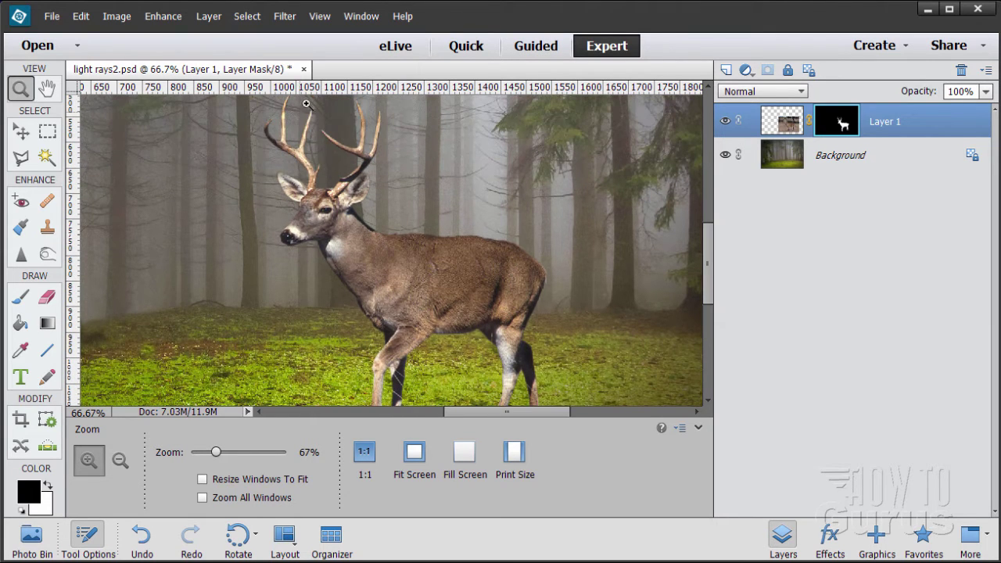
scroll(538, 244, "down", 3)
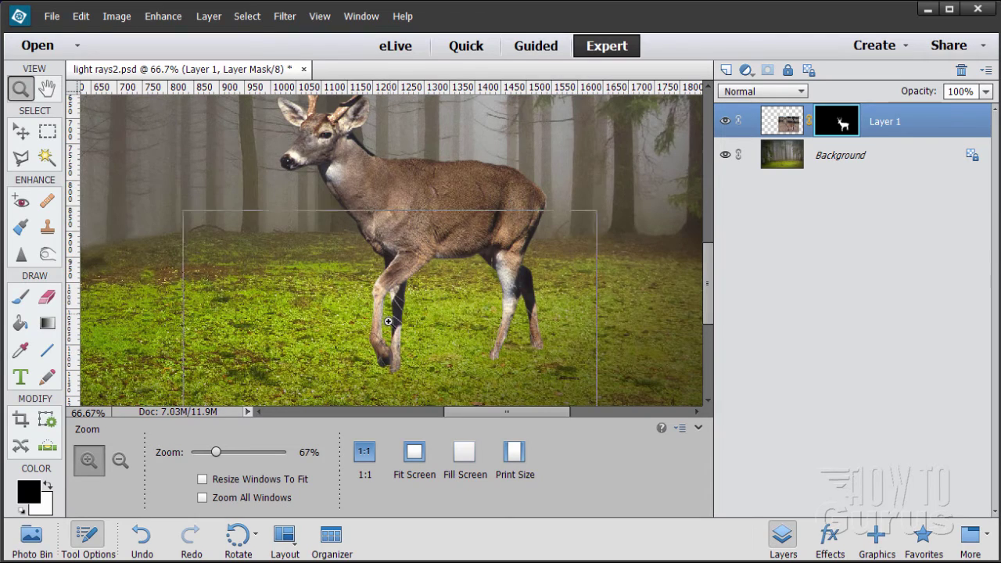
- Clone out the three pale wire lines crossing the dark front leg on Layer 1's image, using an 11 px Clone Stamp
left_click(377, 283)
left_click(383, 324)
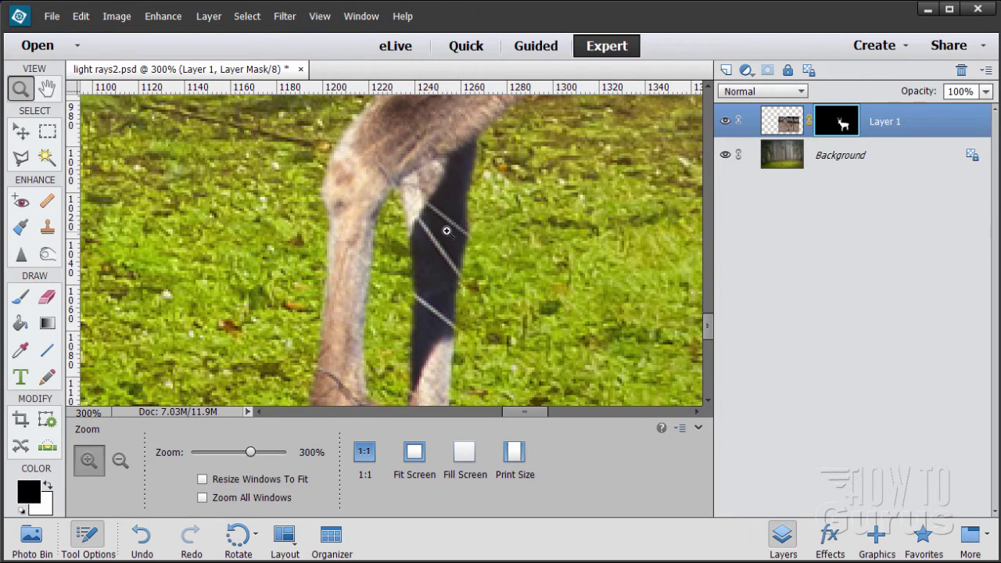
scroll(446, 232, "down", 1)
left_click(47, 227)
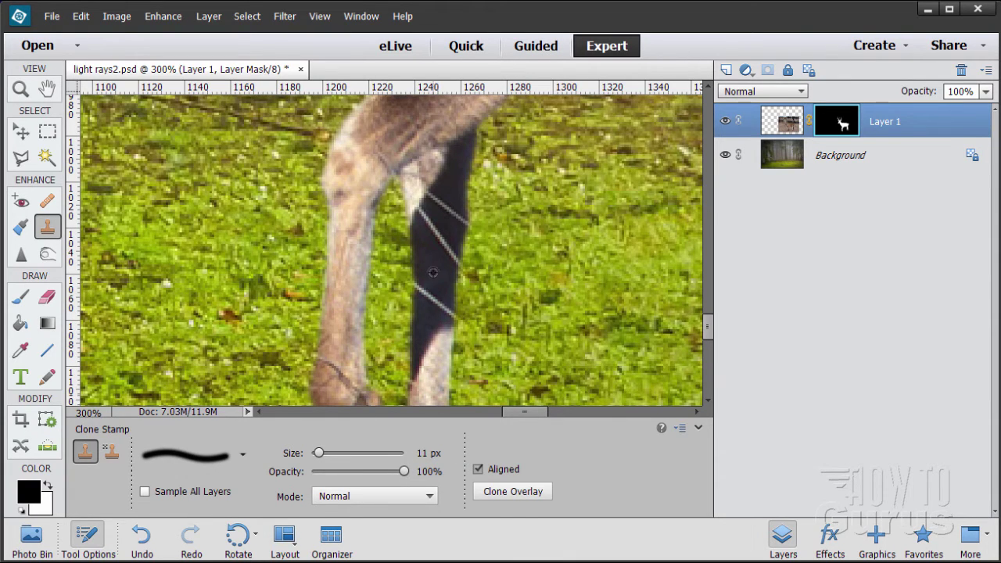
left_click_drag(426, 285, 428, 291)
left_click(786, 121)
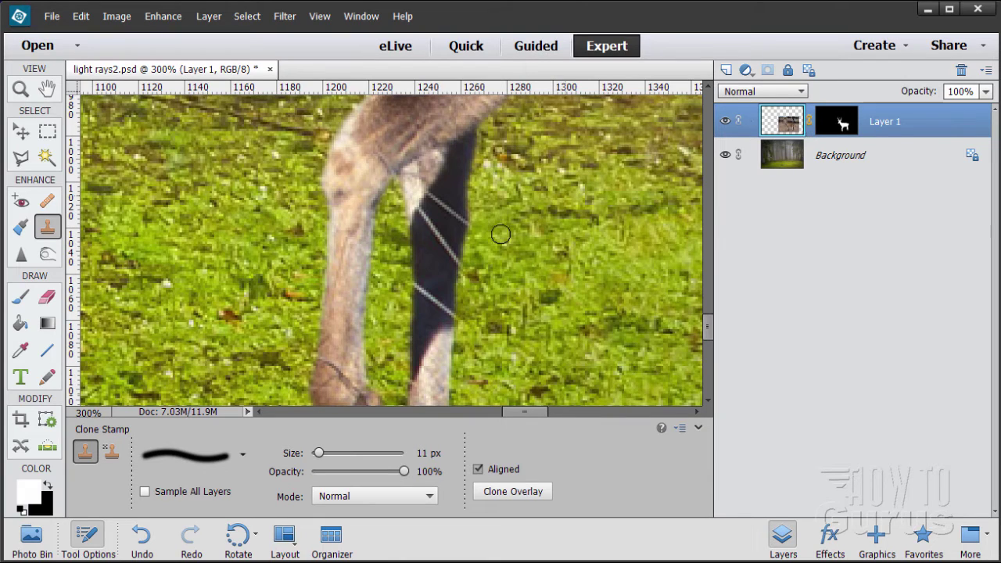
left_click_drag(432, 289, 433, 304)
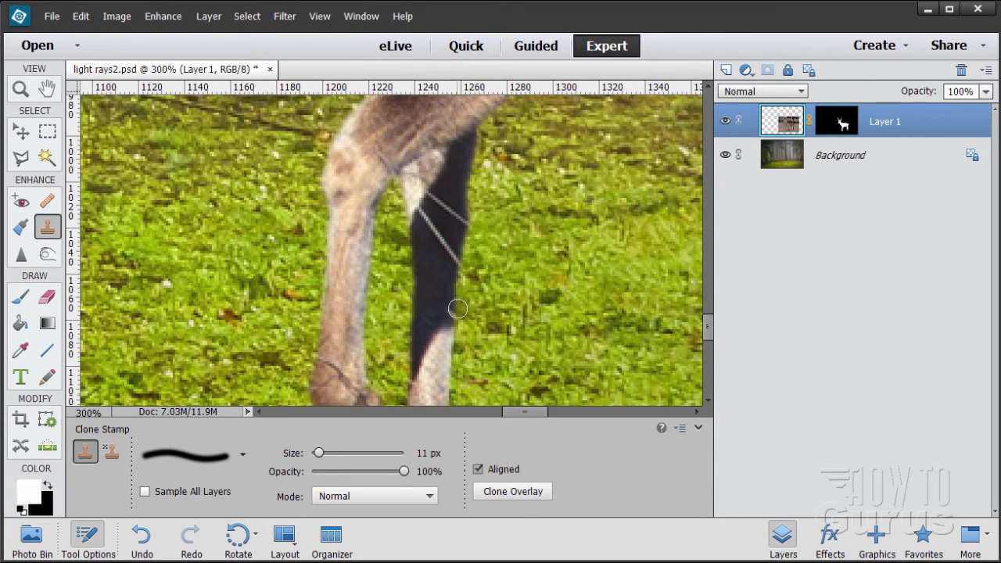
mouse_move(454, 319)
left_mouse_down()
mouse_move(458, 282)
mouse_move(439, 283)
mouse_move(432, 267)
mouse_move(448, 247)
mouse_move(445, 264)
mouse_move(425, 218)
left_mouse_up()
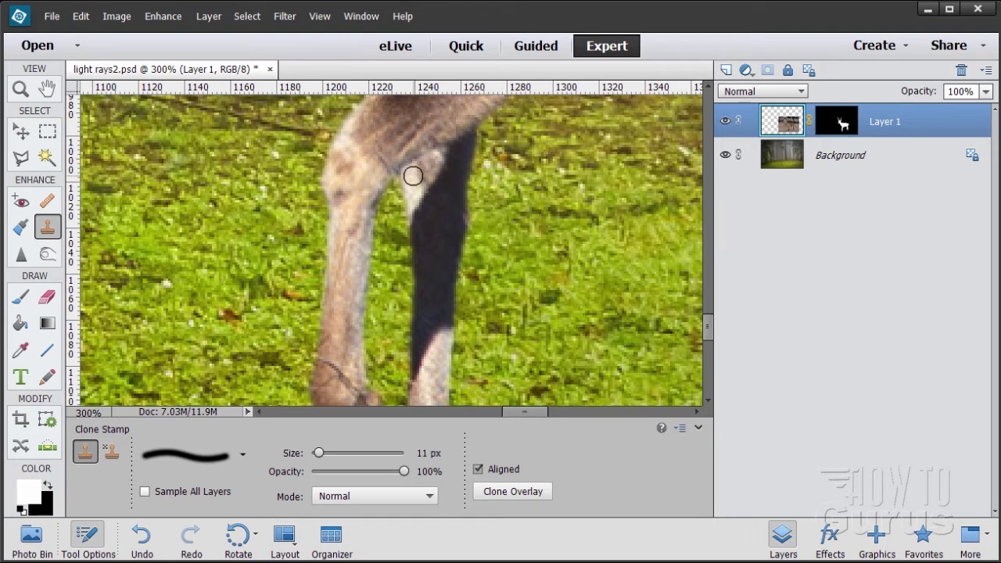
- Clone clean fur over the dark wire lines crossing the lower joint of the deer's raised front leg
scroll(438, 269, "down", 3)
left_click(363, 255, "alt")
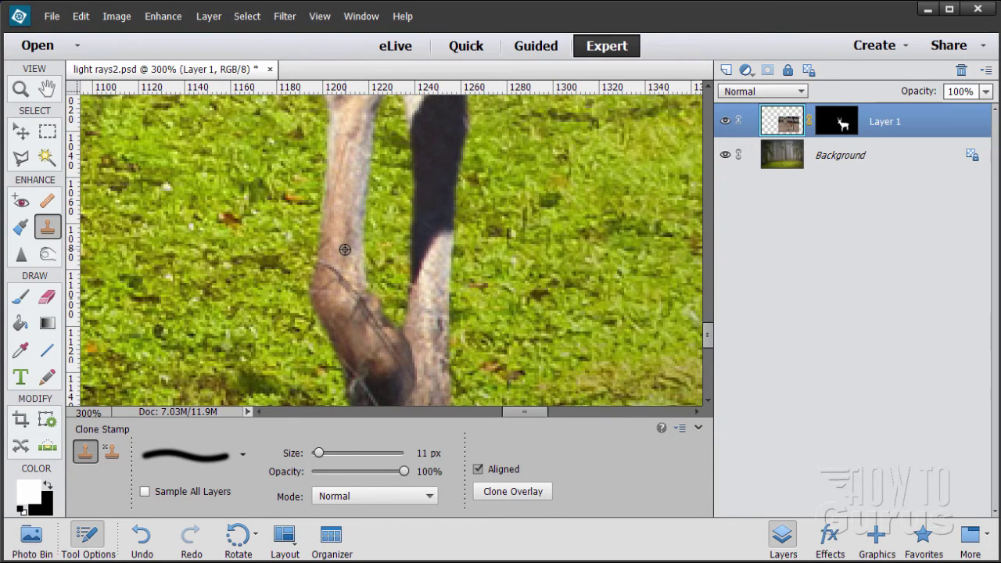
mouse_move(345, 250)
left_mouse_down()
mouse_move(336, 279)
mouse_move(334, 267)
mouse_move(318, 287)
mouse_move(330, 268)
mouse_move(319, 293)
mouse_move(331, 303)
left_mouse_up()
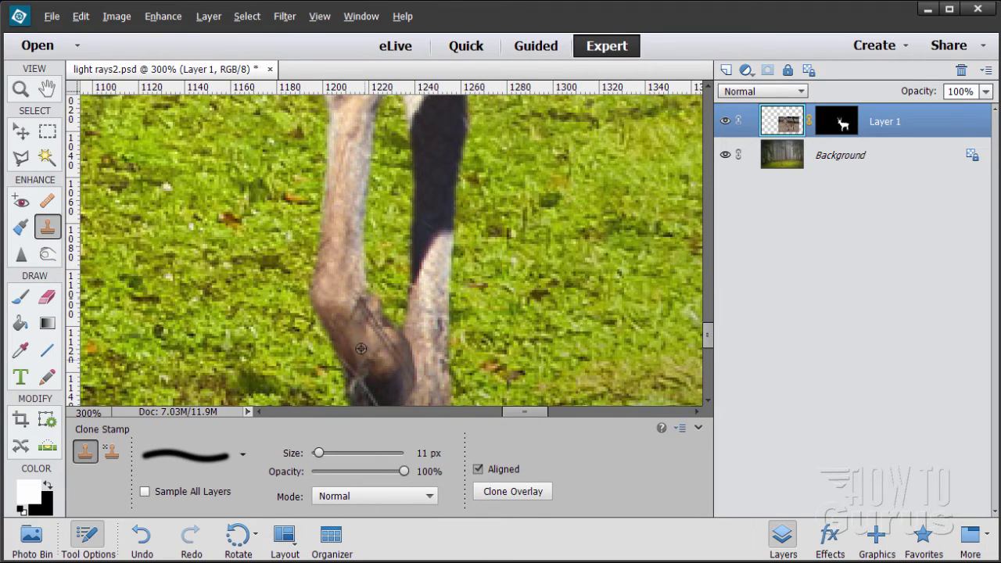
left_click(346, 308, "alt")
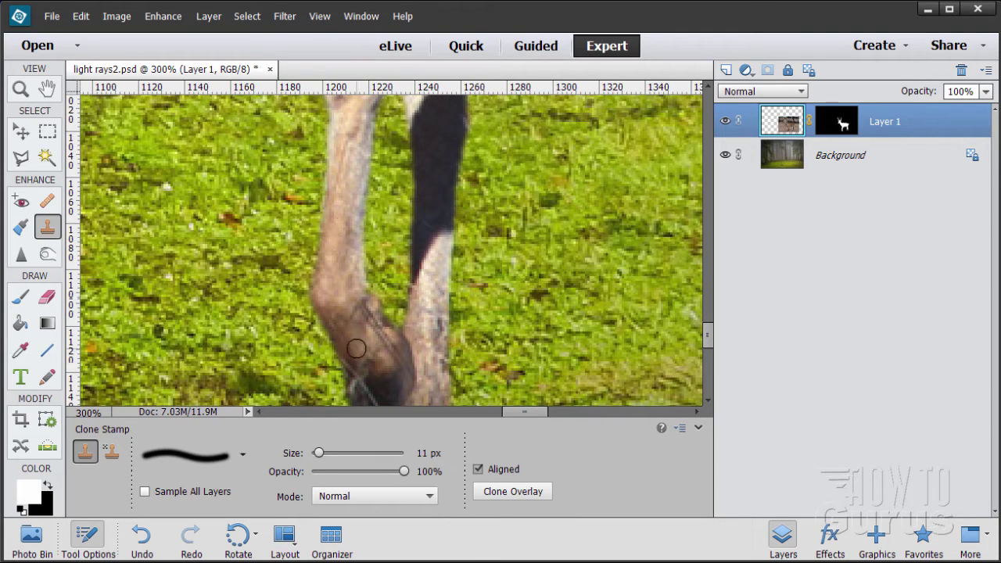
left_click(362, 312)
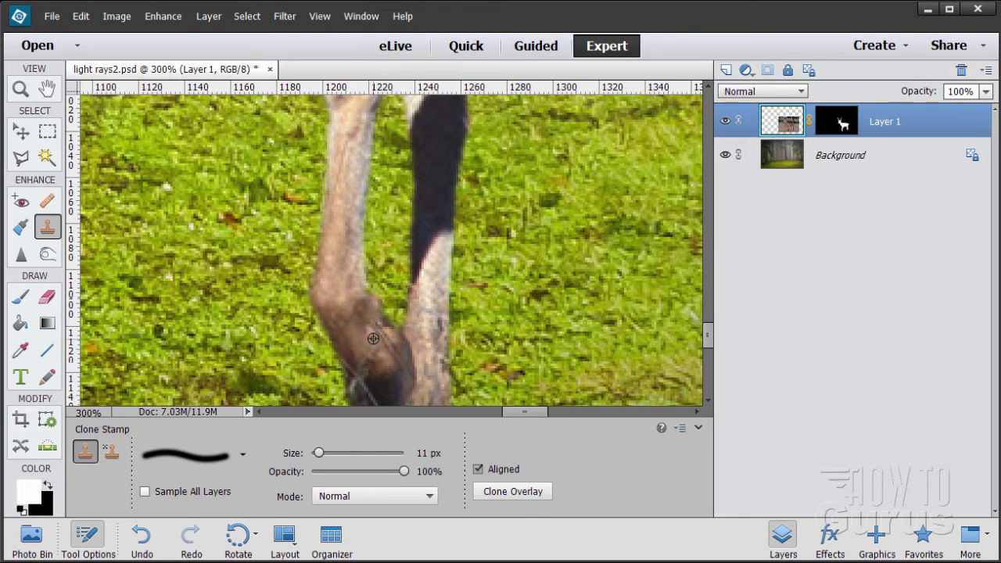
left_click(373, 338, "alt")
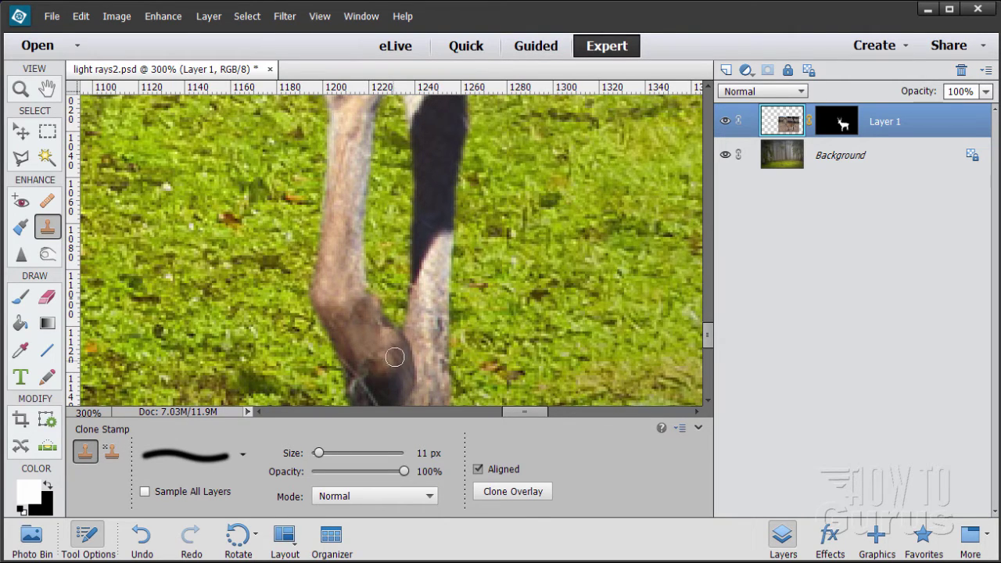
- Clone over the remaining wire marks on the raised front leg's dark hoof and check both front legs for leftovers
scroll(363, 308, "down", 1)
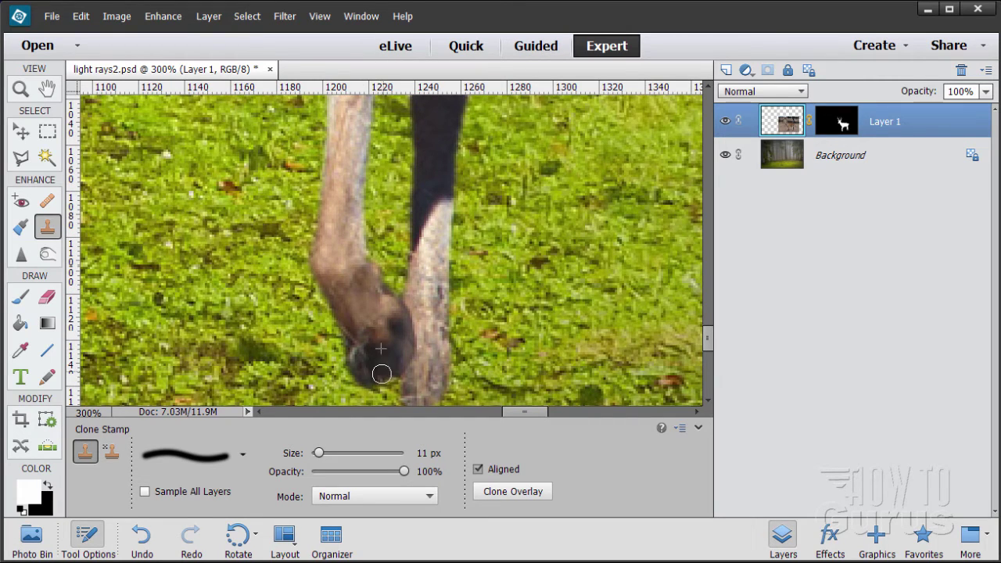
mouse_move(381, 373)
left_mouse_down()
mouse_move(364, 372)
mouse_move(358, 351)
mouse_move(385, 367)
left_mouse_up()
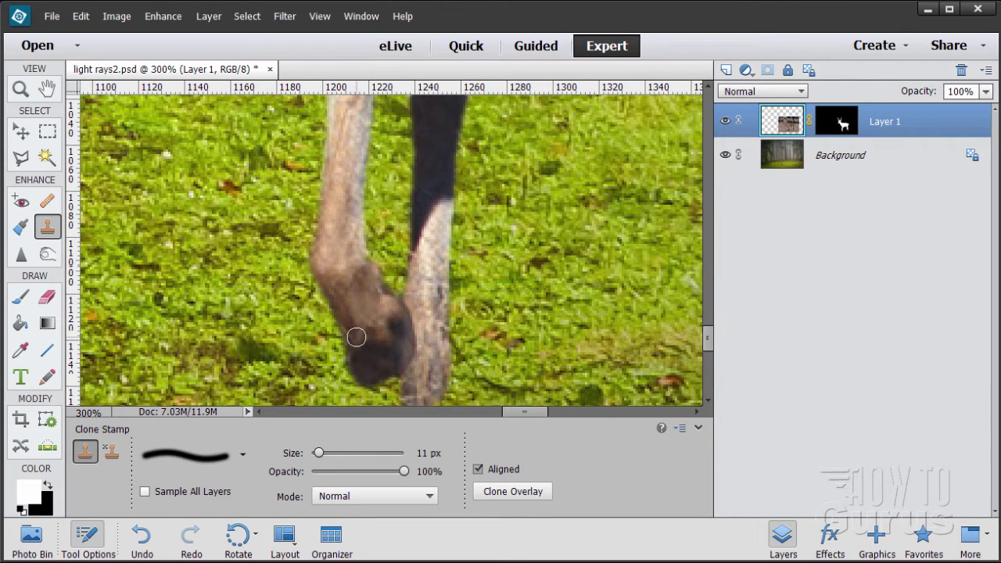
scroll(452, 303, "down", 1)
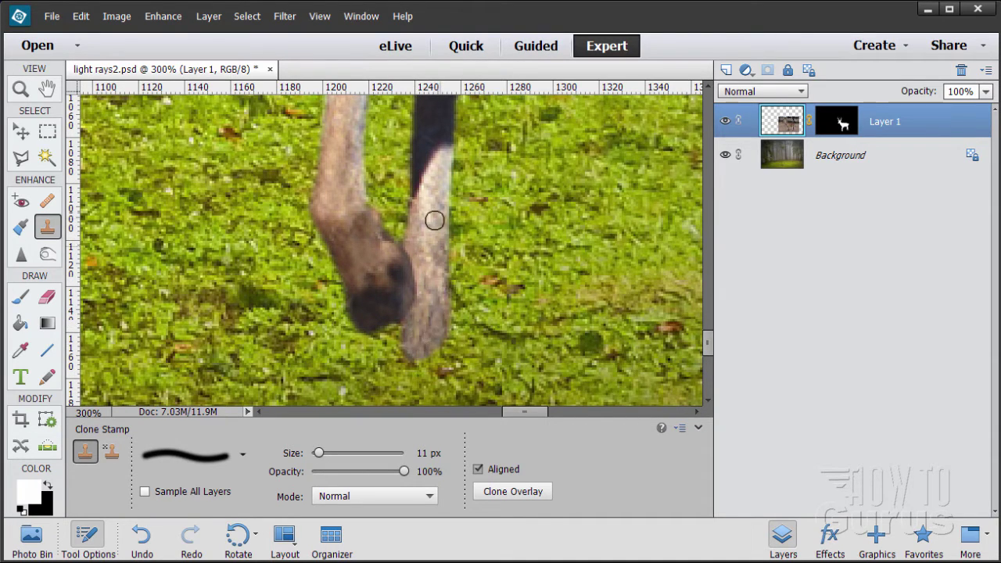
scroll(435, 219, "up", 1)
scroll(434, 219, "up", 5)
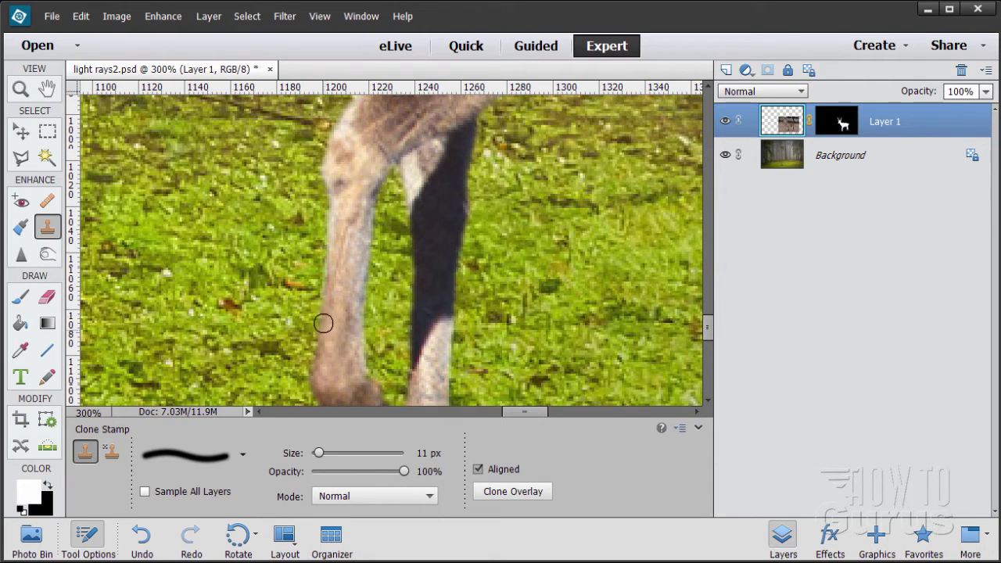
- Target Layer 1's mask and set up the Brush tool with a hard round 13 px tip
left_click(831, 122)
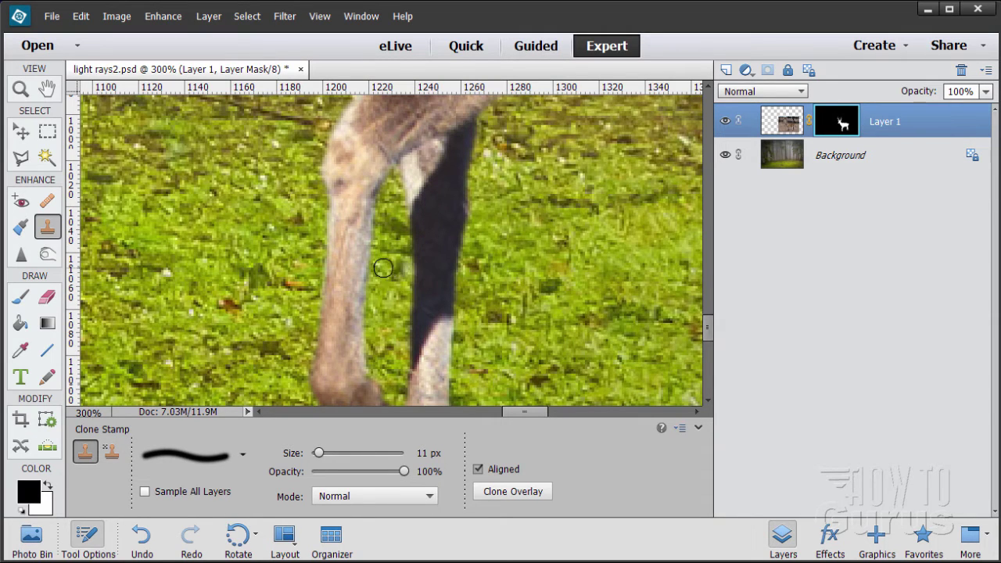
scroll(360, 274, "down", 1)
left_click(243, 455)
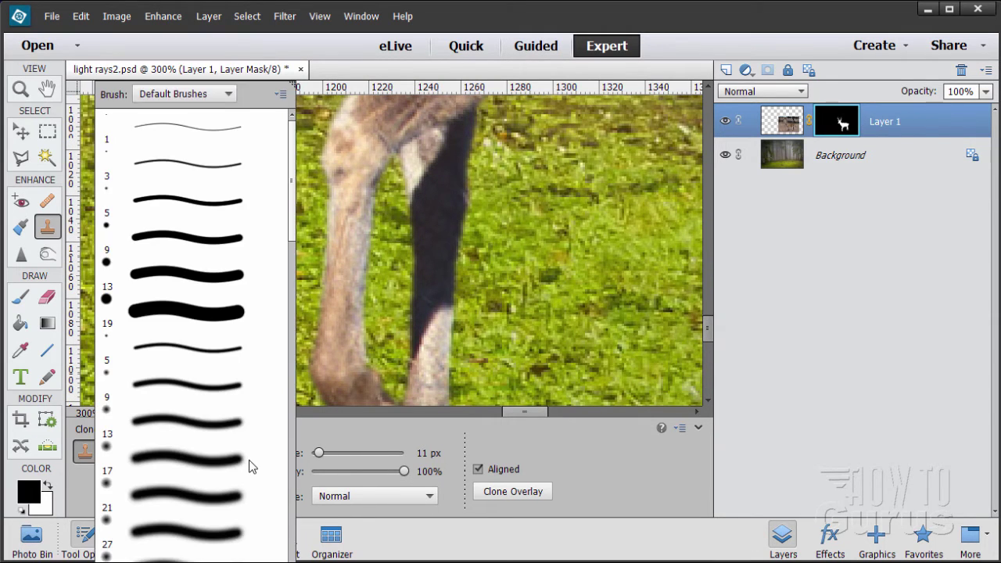
left_click(146, 280)
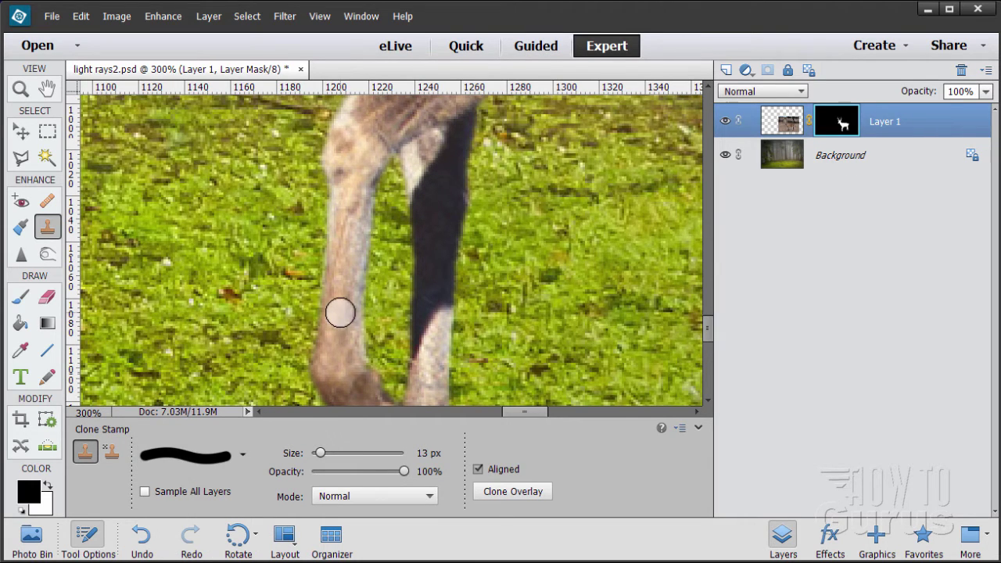
left_click(21, 296)
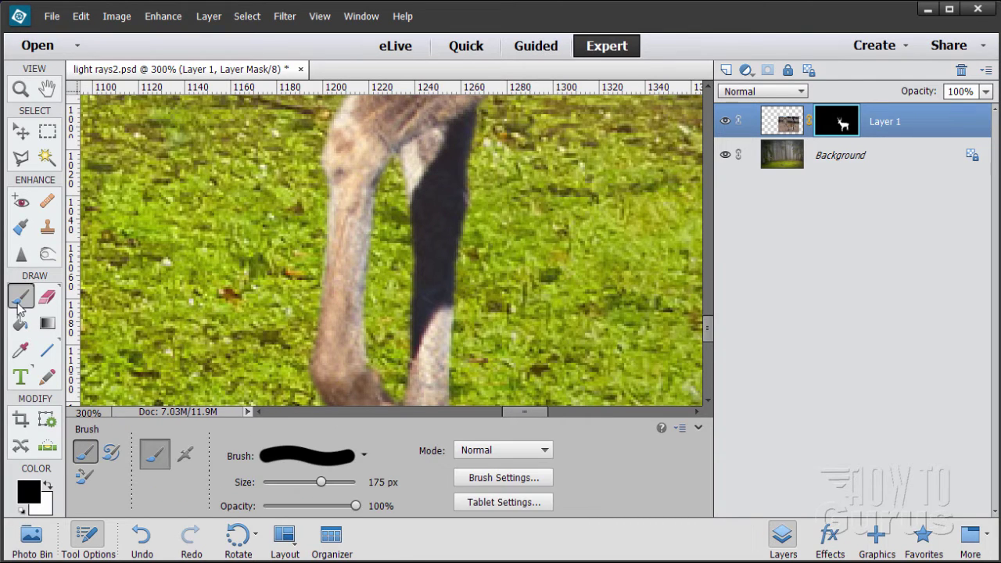
left_click(363, 455)
left_click(266, 279)
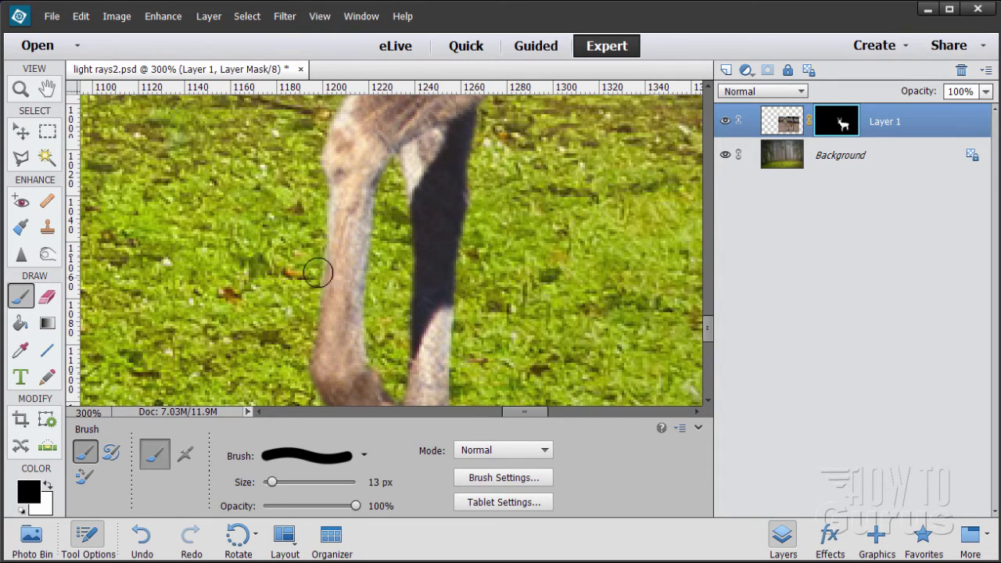
mouse_move(344, 170)
left_mouse_down()
mouse_move(335, 270)
mouse_move(343, 203)
left_mouse_up()
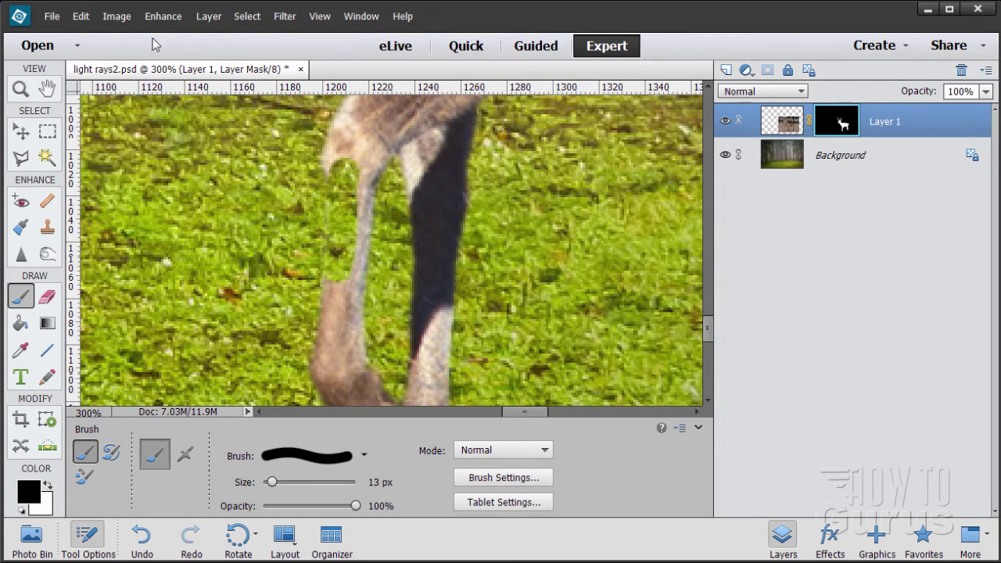
left_click(81, 15)
left_click(90, 32)
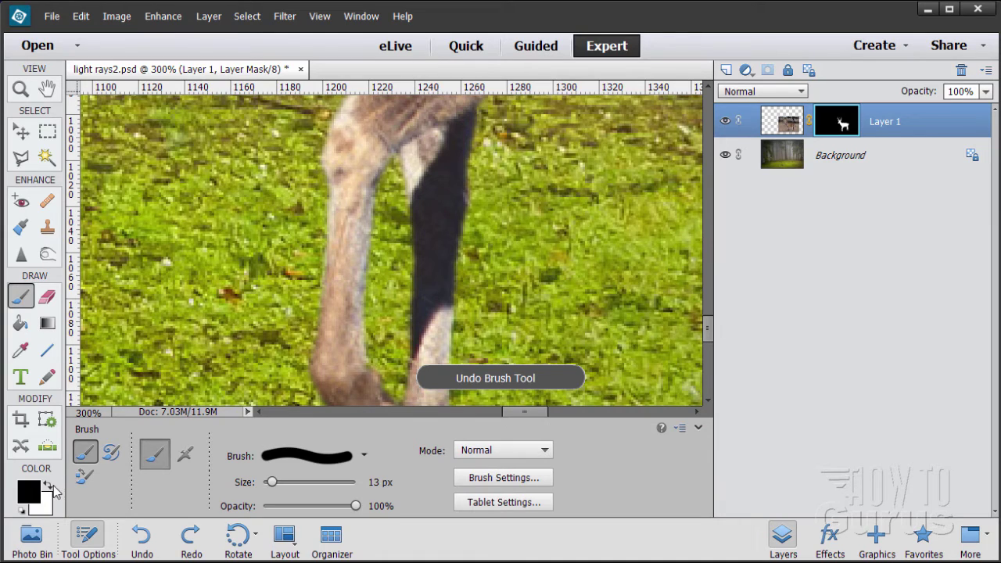
- Paint white on Layer 1's mask along the edges of the lighter front leg, from the knee down towards the hoof, to restore its outline
left_click(50, 486)
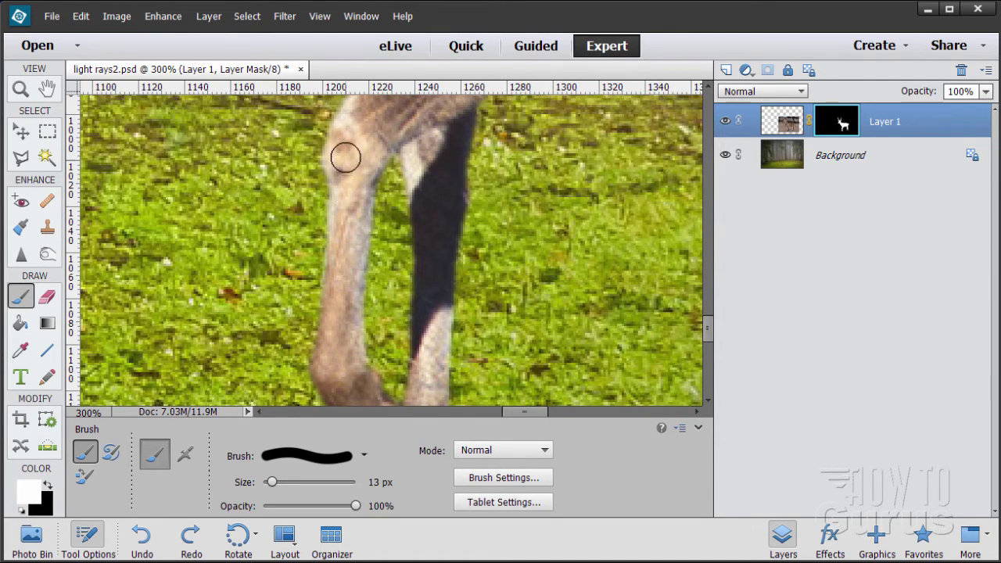
mouse_move(342, 159)
left_mouse_down()
mouse_move(327, 363)
mouse_move(339, 152)
mouse_move(351, 125)
mouse_move(363, 185)
mouse_move(349, 347)
left_mouse_up()
scroll(368, 252, "up", 3)
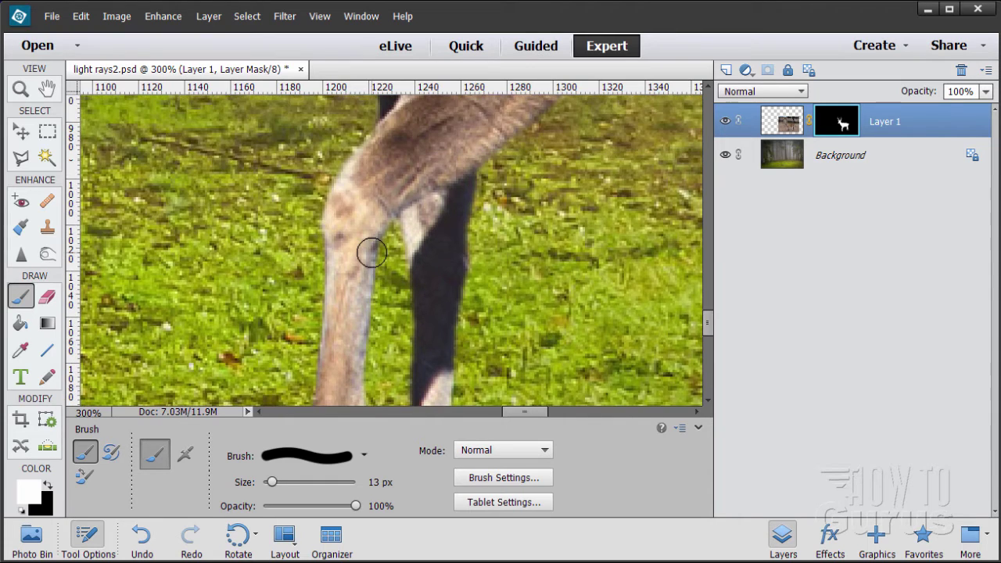
mouse_move(371, 252)
left_mouse_down()
mouse_move(348, 265)
mouse_move(372, 230)
mouse_move(348, 267)
mouse_move(375, 218)
mouse_move(343, 284)
mouse_move(348, 258)
mouse_move(378, 226)
mouse_move(328, 287)
mouse_move(357, 353)
left_mouse_up()
scroll(363, 291, "down", 5)
scroll(379, 325, "up", 6)
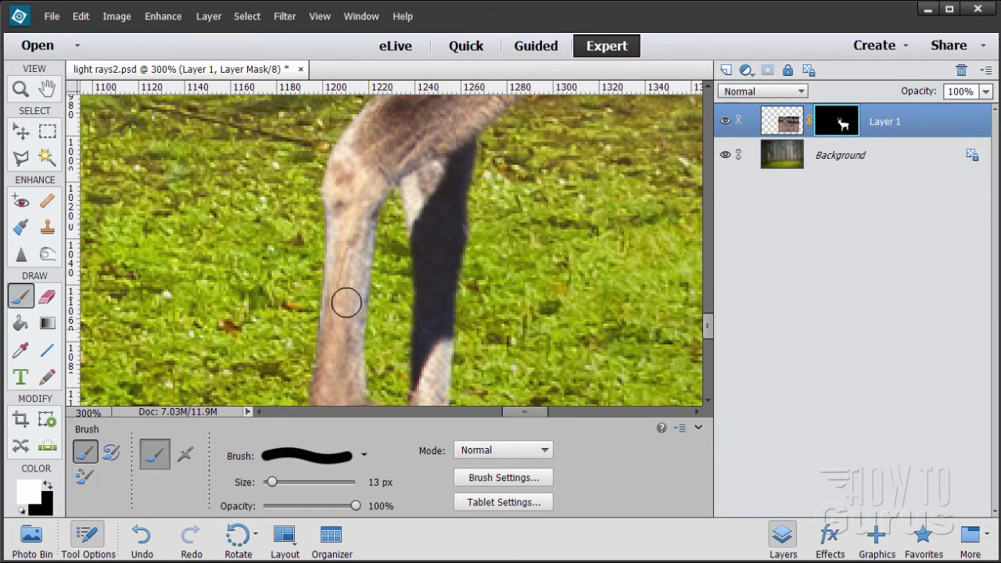
scroll(348, 285, "down", 2)
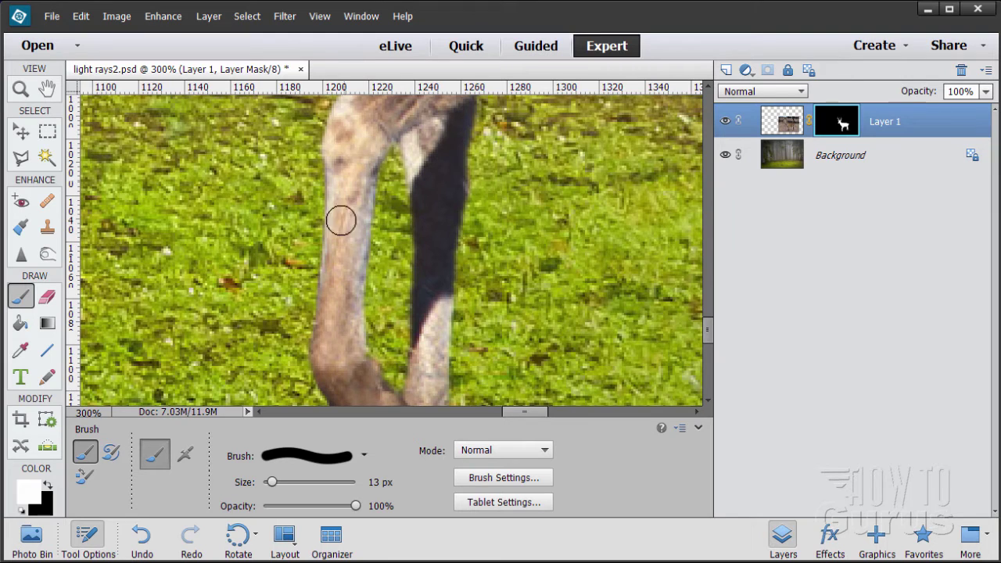
scroll(328, 357, "down", 4)
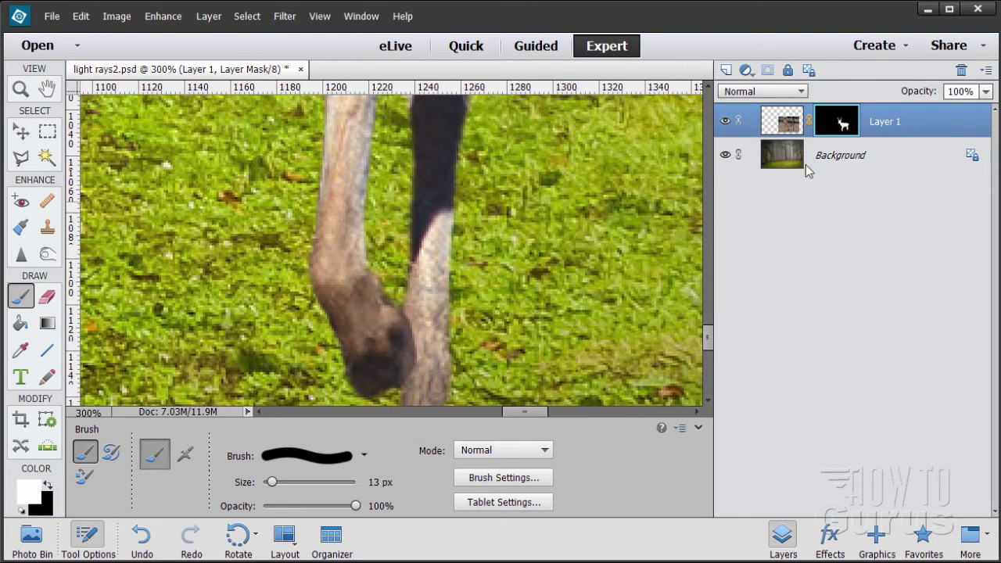
- Inspect the deer from its front legs up to its head and zoom out to 33.33% to view the whole composite
scroll(369, 294, "up", 7)
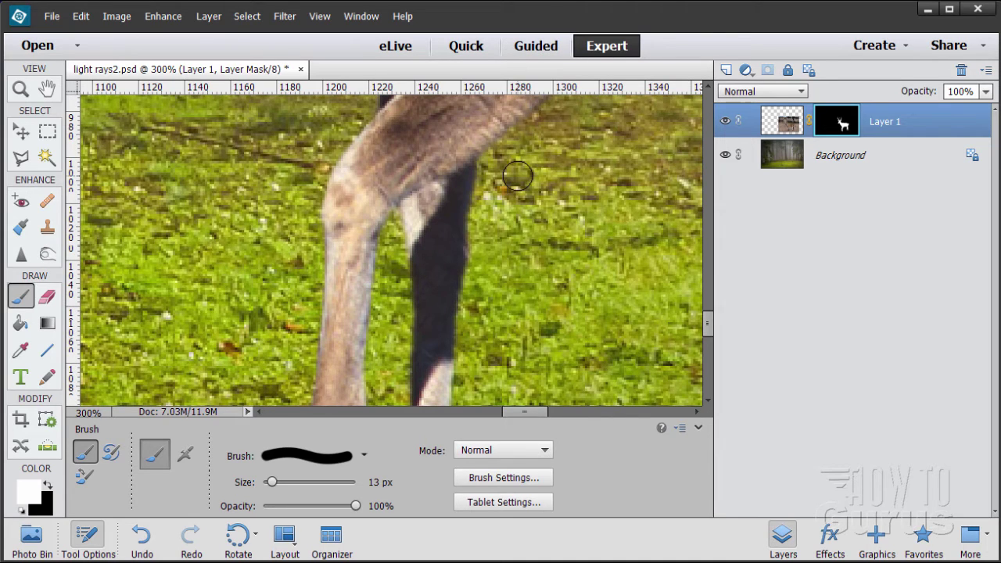
scroll(517, 176, "down", 1)
scroll(517, 176, "up", 5)
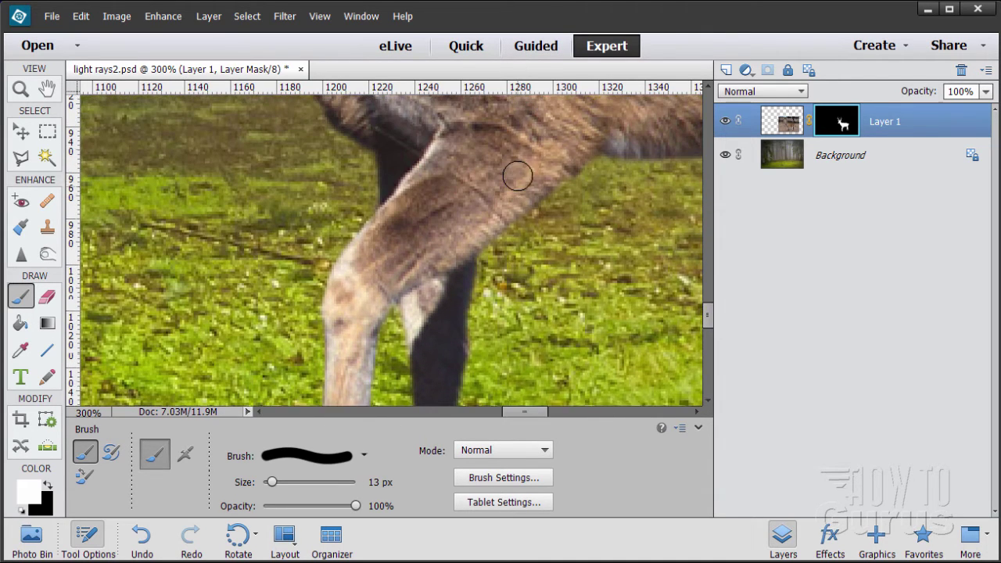
scroll(517, 176, "up", 10)
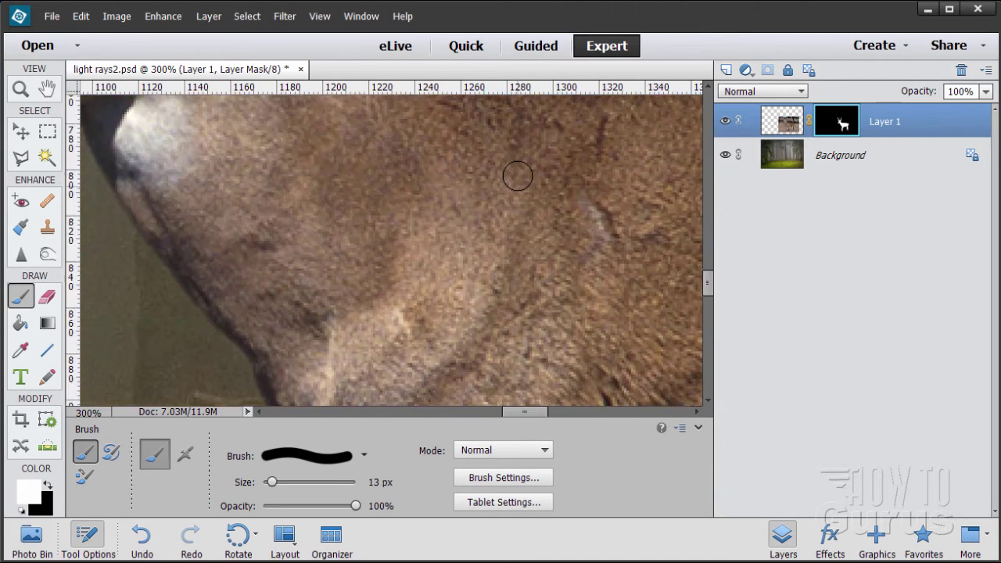
scroll(518, 176, "up", 7)
left_click(21, 88)
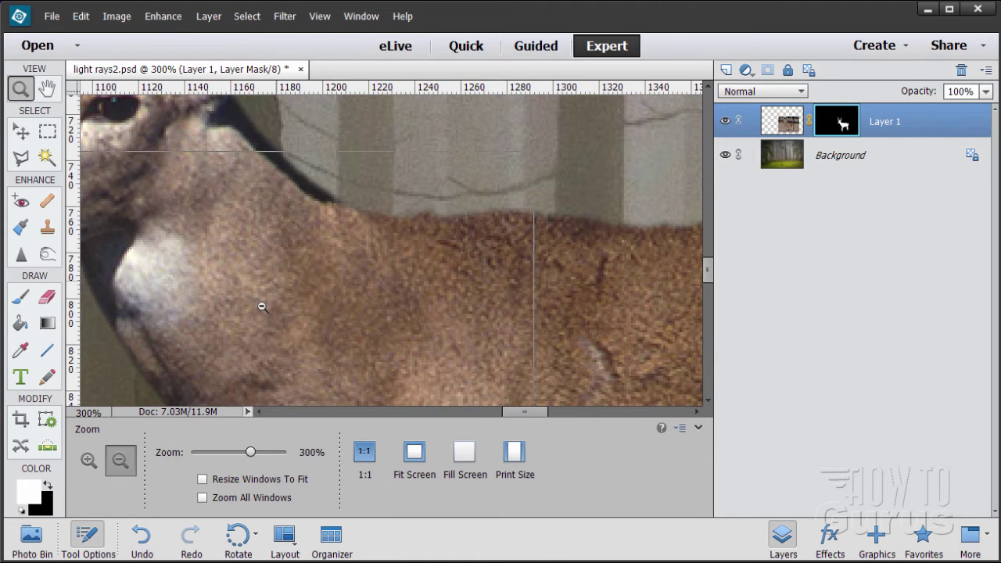
left_click(263, 307, "alt")
left_click(280, 298, "alt")
left_click(266, 295, "alt")
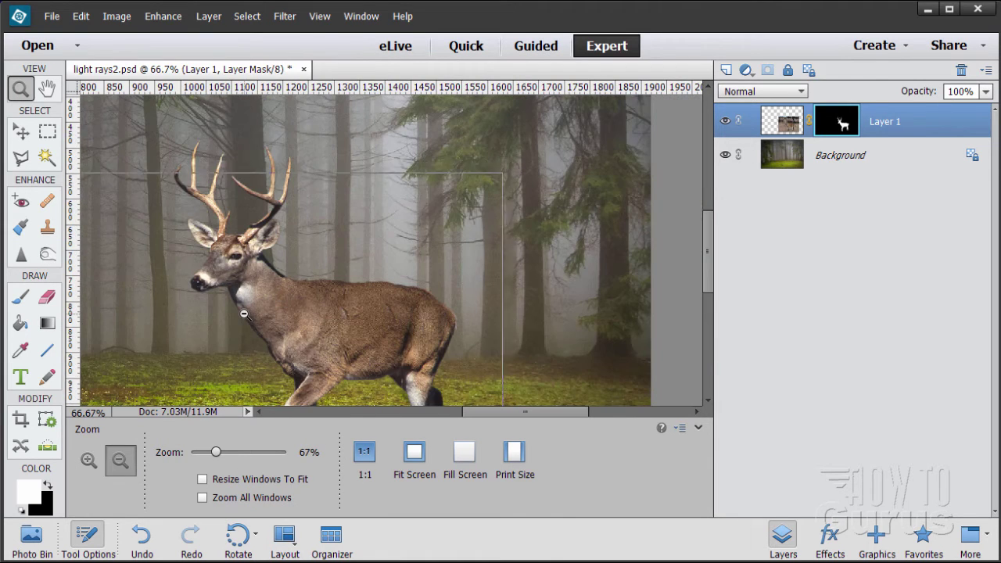
left_click(249, 319, "alt")
left_click(259, 298, "alt")
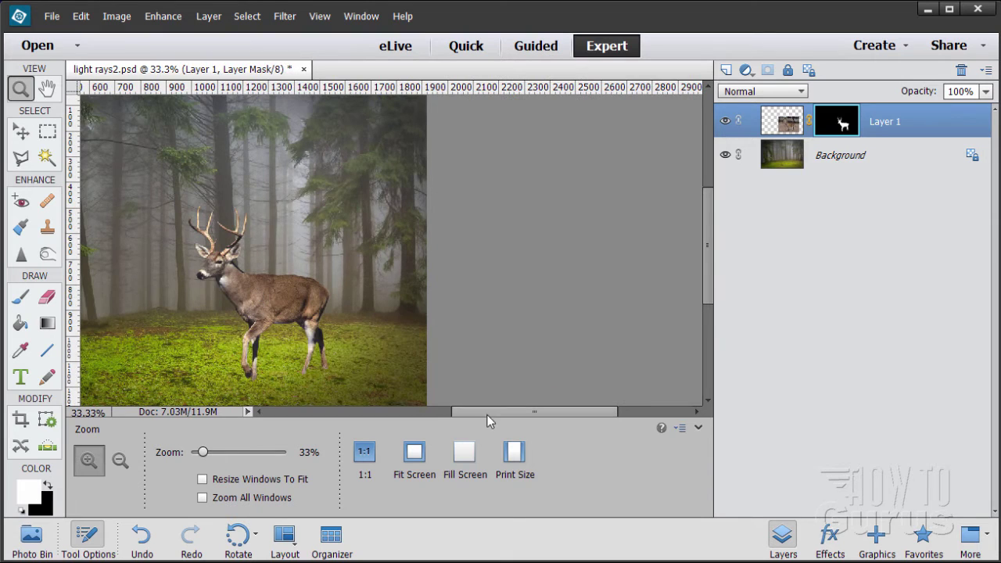
left_click_drag(487, 412, 441, 412)
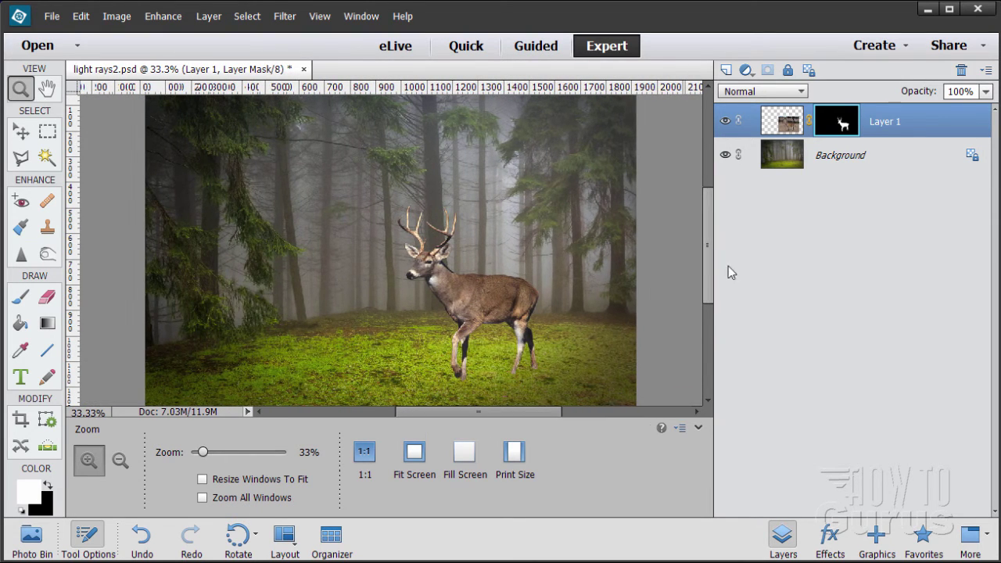
left_click_drag(709, 265, 717, 263)
- Move the masked deer on Layer 1 to the right side of the forest clearing and deselect it
left_click(21, 134)
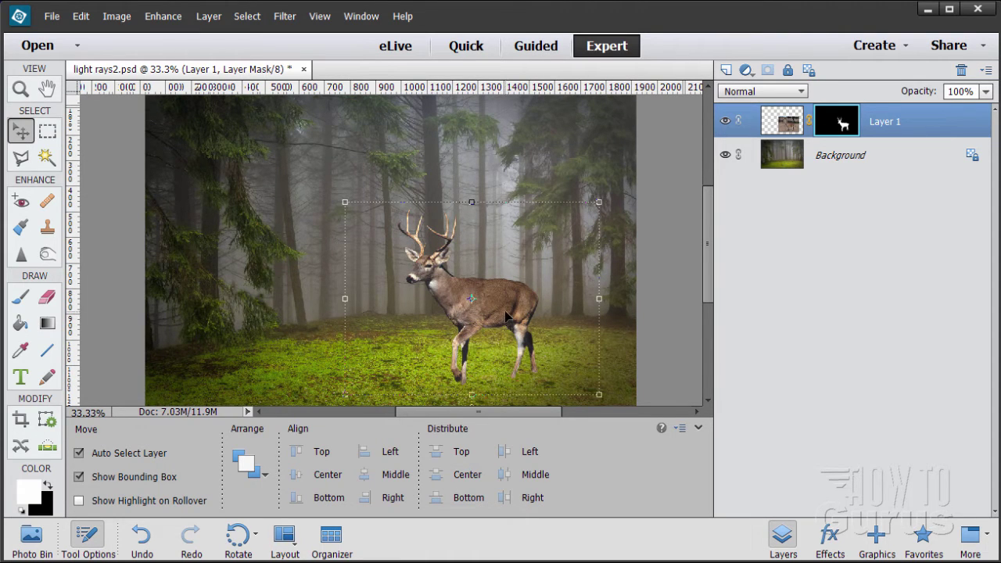
left_click_drag(495, 304, 537, 315)
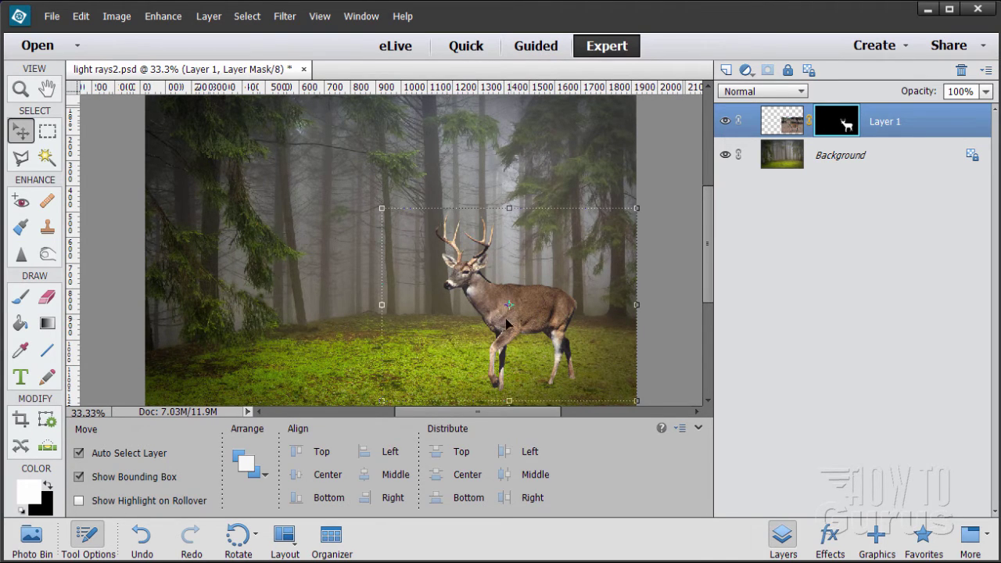
mouse_move(542, 316)
left_mouse_down()
mouse_move(544, 306)
mouse_move(498, 312)
mouse_move(532, 304)
left_mouse_up()
left_click(645, 353)
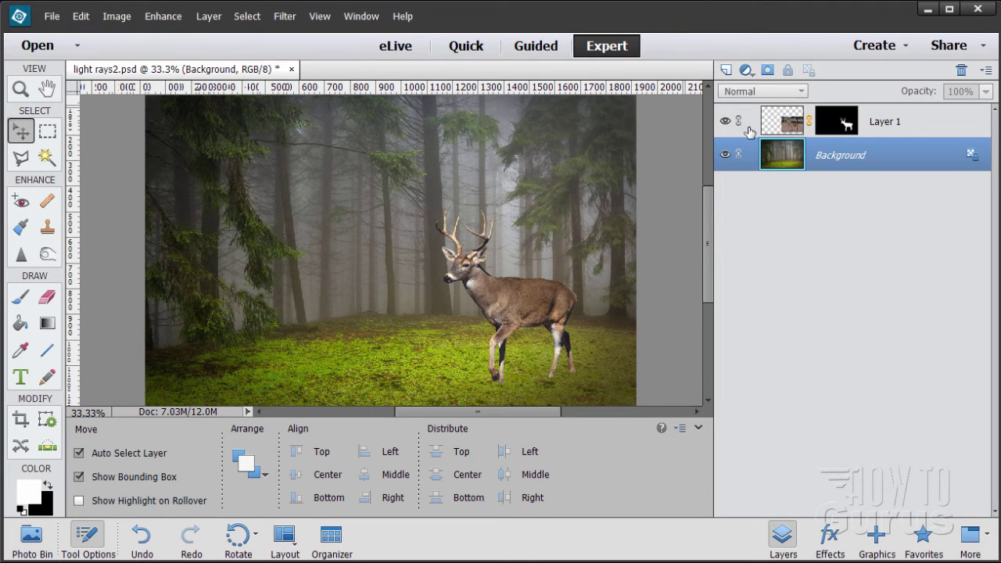
left_click(211, 24)
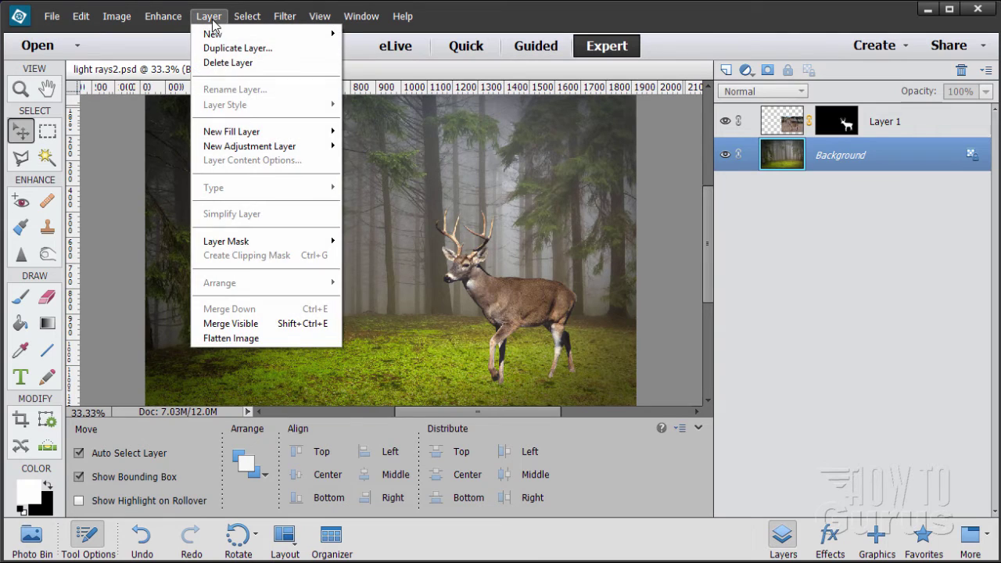
mouse_move(238, 149)
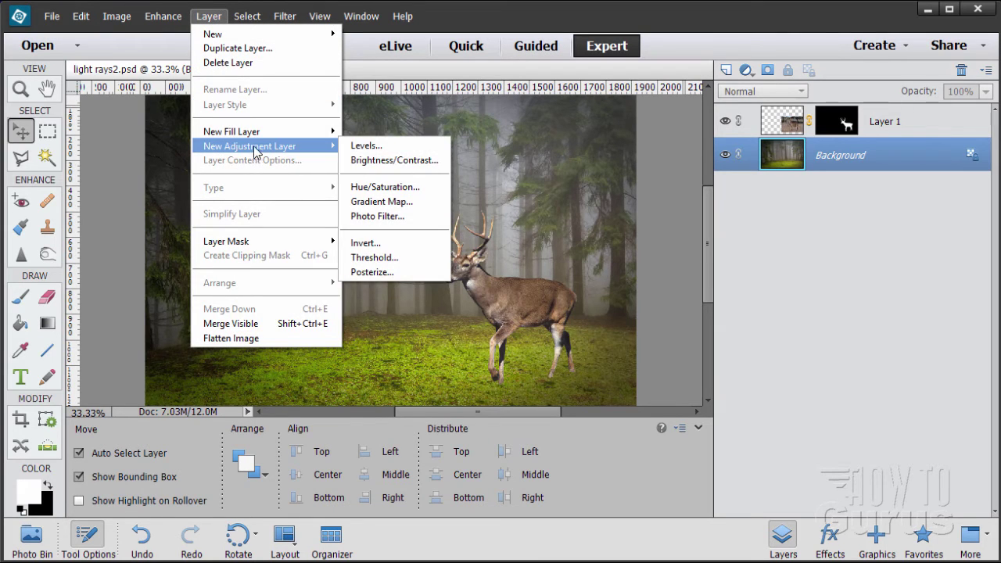
left_click(373, 160)
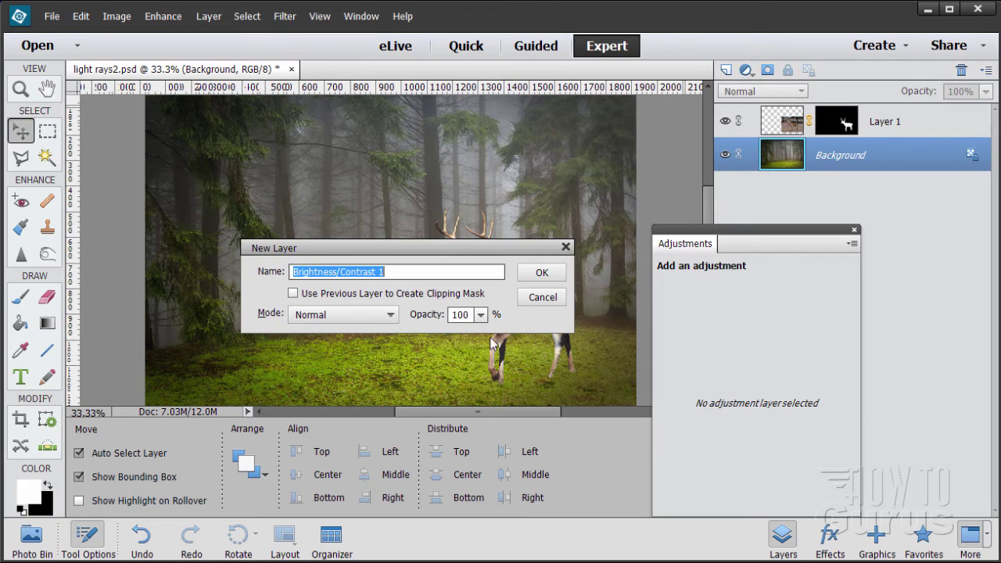
left_click(541, 297)
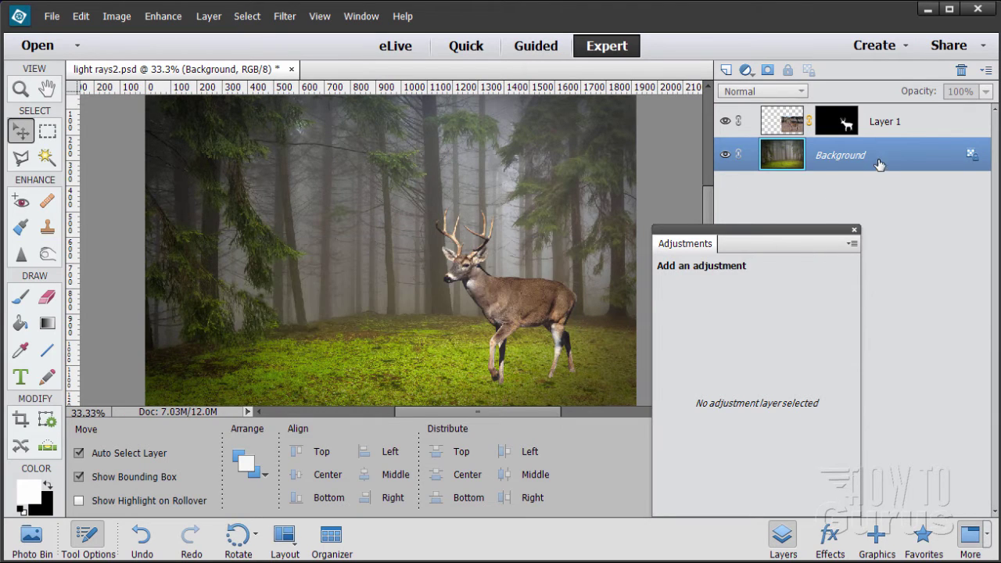
left_click(854, 229)
- Add a Brightness/Contrast adjustment layer above Layer 1, clipped to it with Use Previous Layer to Create Clipping Mask
left_click(870, 122)
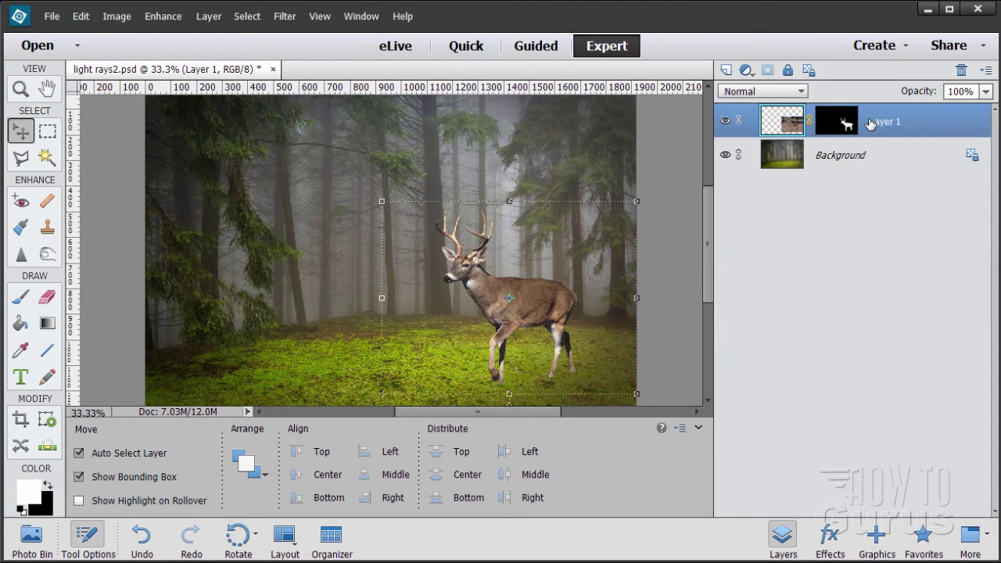
left_click(208, 17)
mouse_move(258, 146)
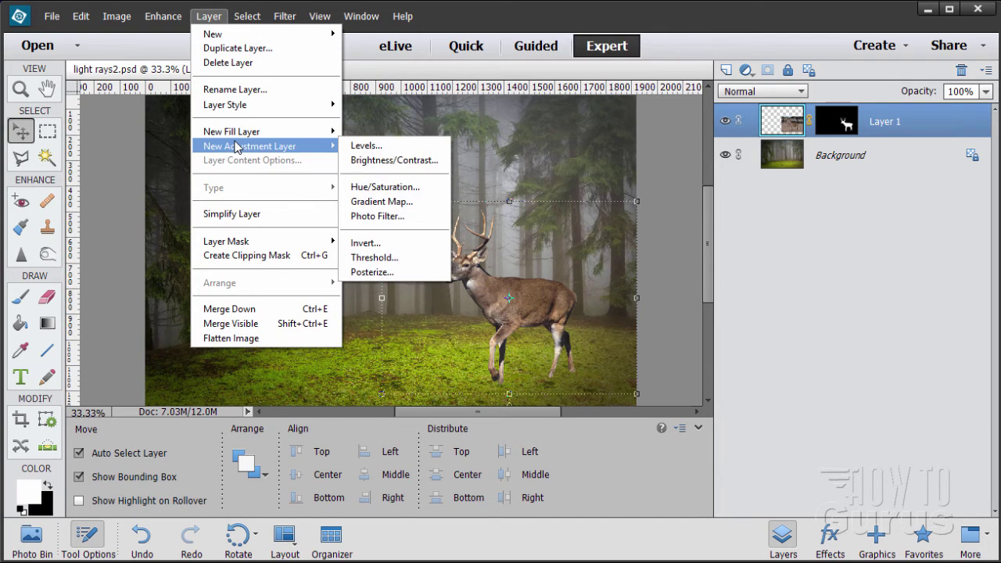
left_click(416, 172)
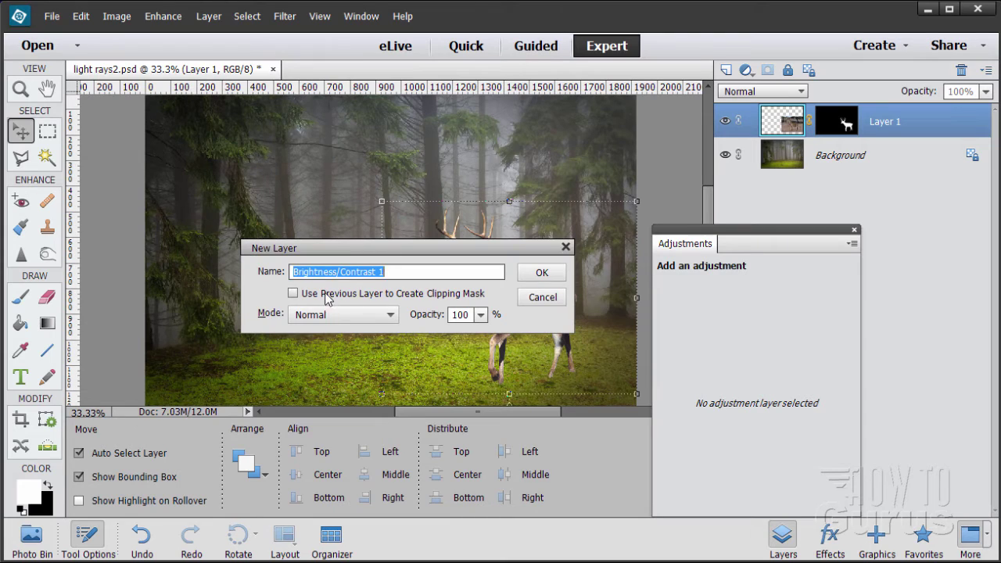
left_click(293, 293)
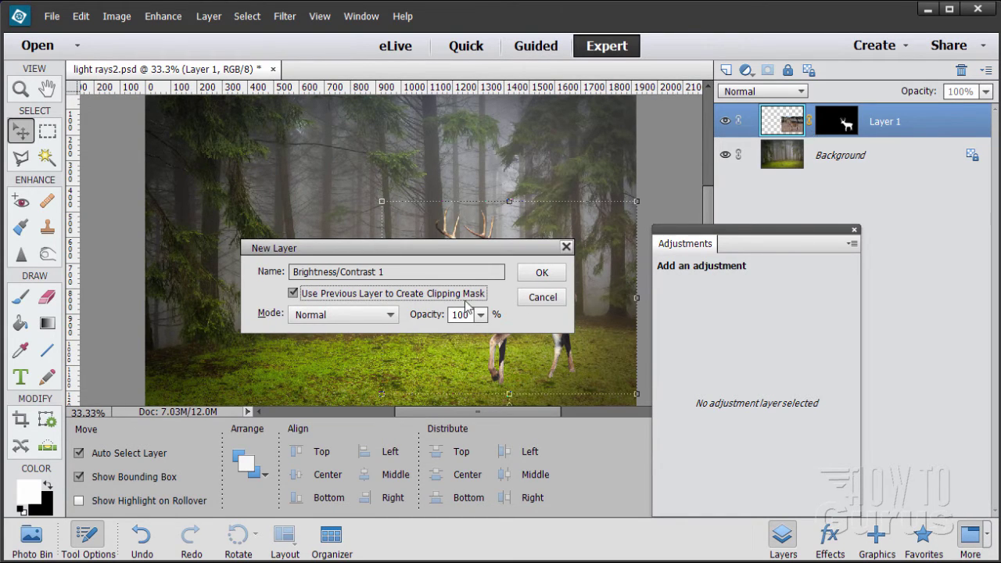
left_click(539, 273)
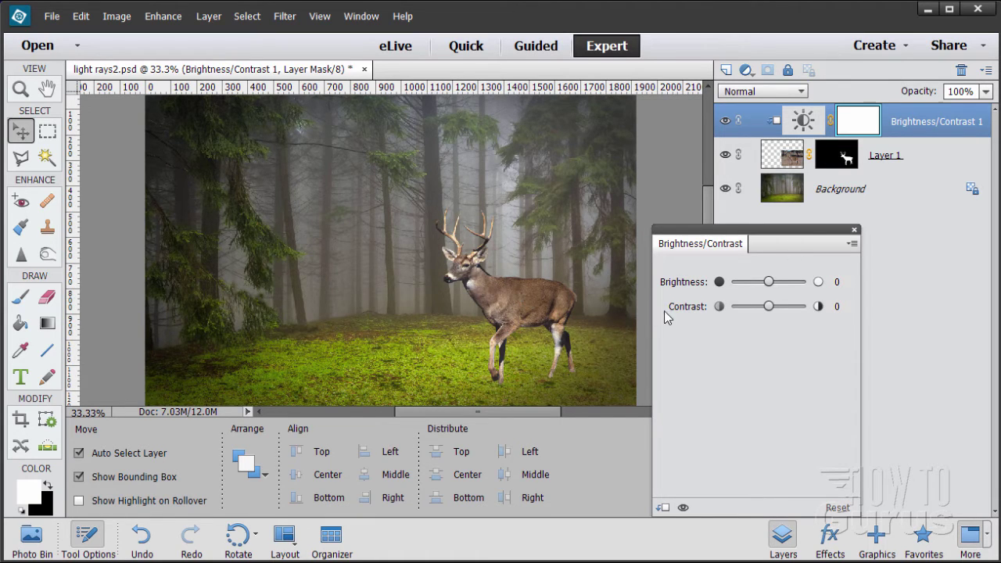
- Lower the deer's contrast and fine-tune its brightness in the clipped Brightness/Contrast adjustment
mouse_move(760, 304)
left_mouse_down()
mouse_move(748, 303)
mouse_move(801, 311)
mouse_move(747, 307)
mouse_move(827, 307)
mouse_move(746, 306)
mouse_move(763, 305)
left_mouse_up()
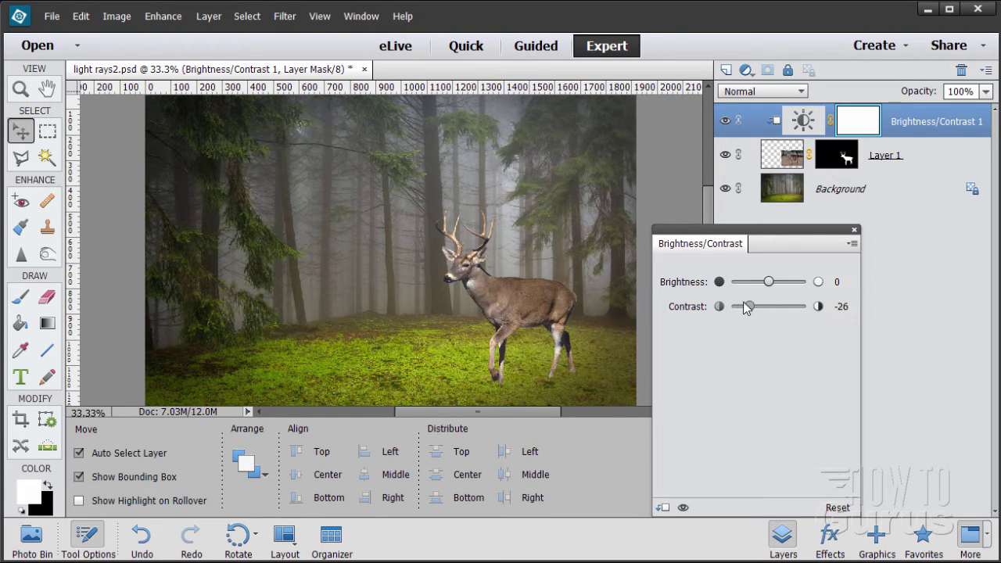
left_click_drag(744, 301, 739, 300)
left_click_drag(770, 286, 769, 286)
left_click(854, 231)
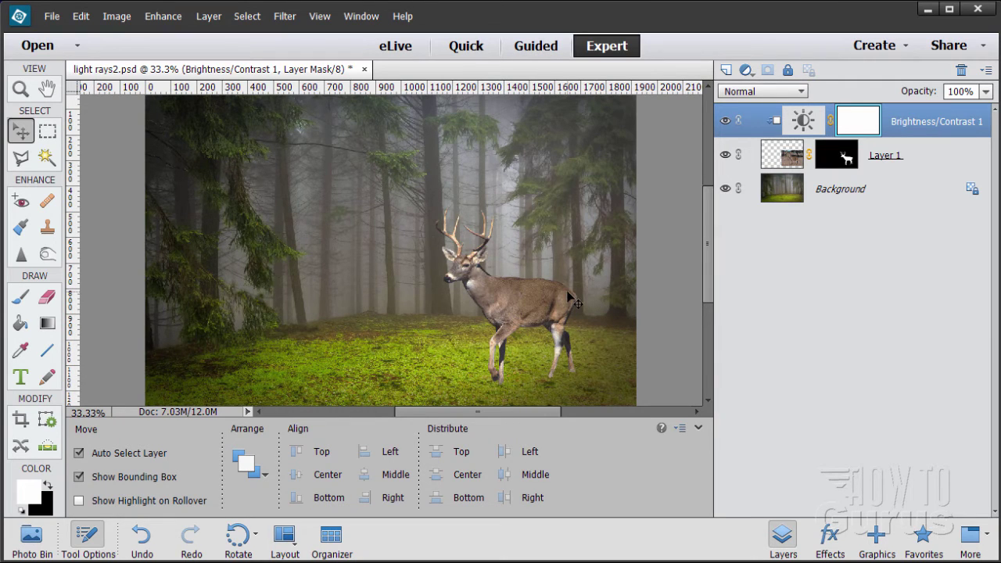
- Duplicate the Background layer and set the copy's blend mode to Multiply
left_click(848, 200)
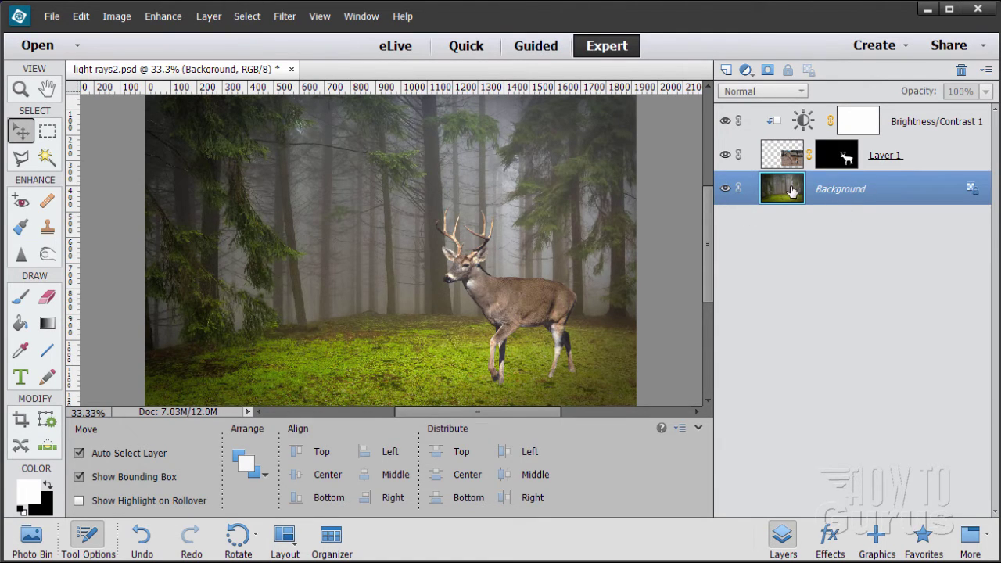
left_click_drag(793, 191, 726, 71)
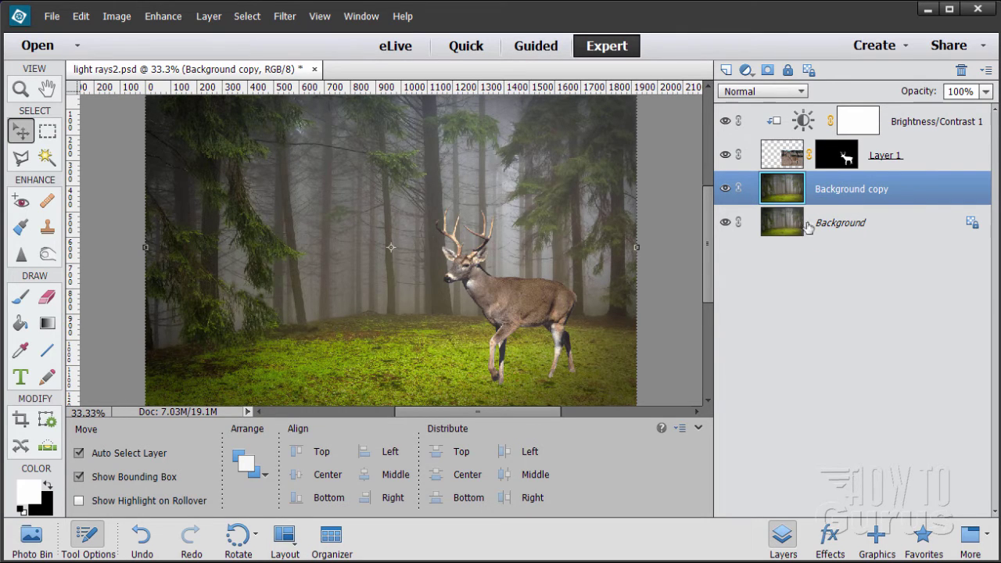
left_click(751, 91)
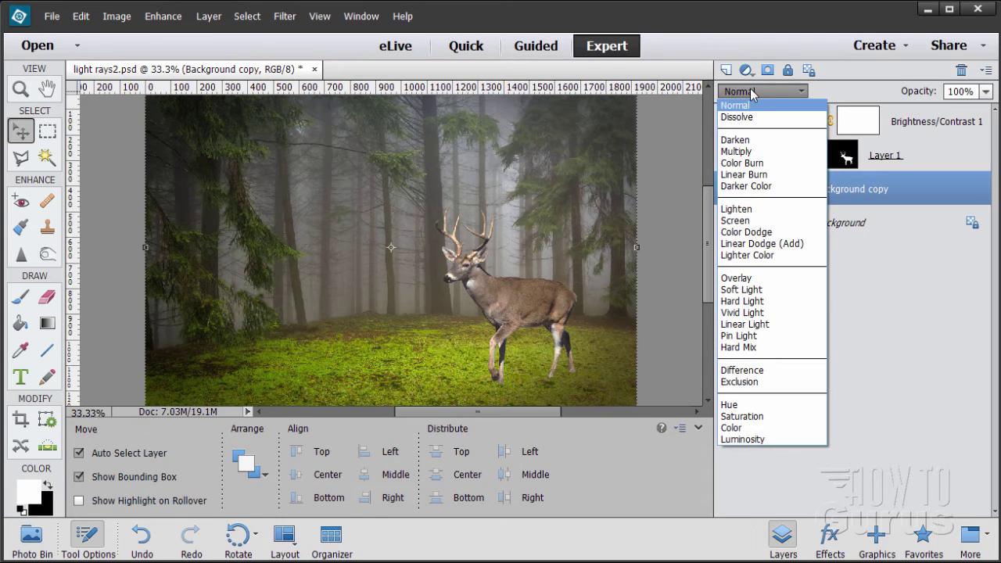
left_click(741, 152)
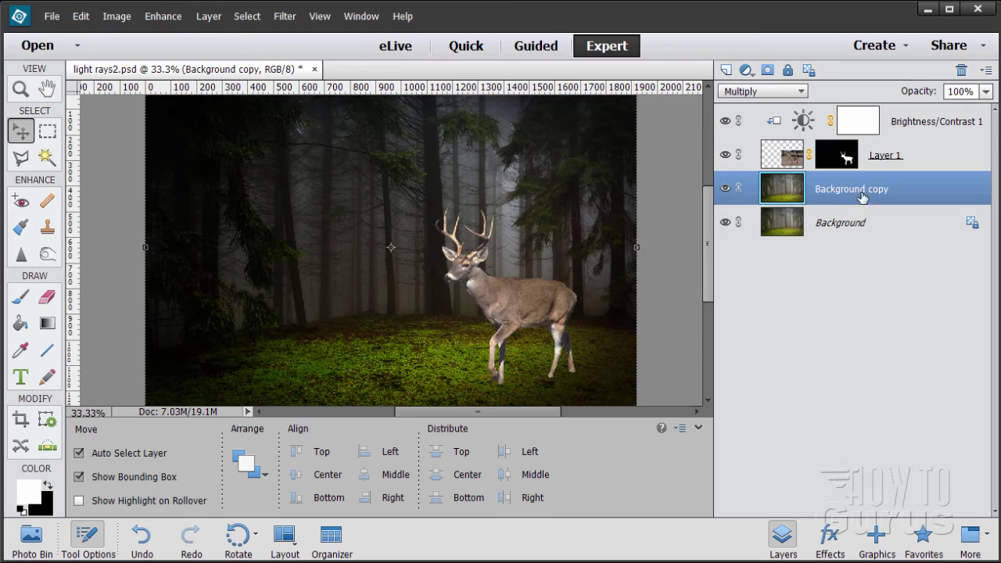
- Set the opacity of the Background copy layer to 44%
left_click(984, 91)
left_click_drag(982, 109, 960, 110)
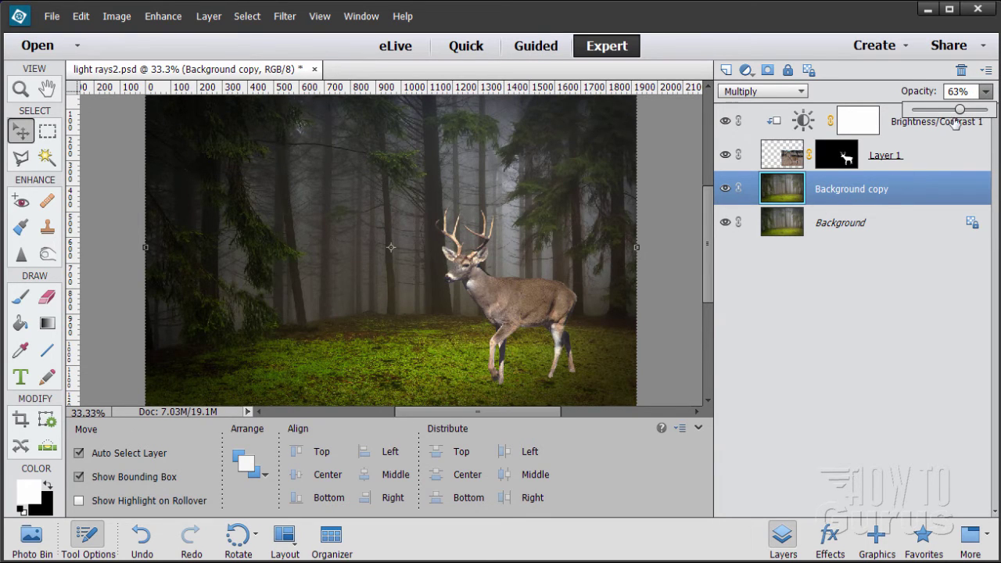
mouse_move(959, 110)
left_mouse_down()
mouse_move(915, 111)
mouse_move(954, 114)
left_mouse_up()
left_click_drag(952, 111, 988, 110)
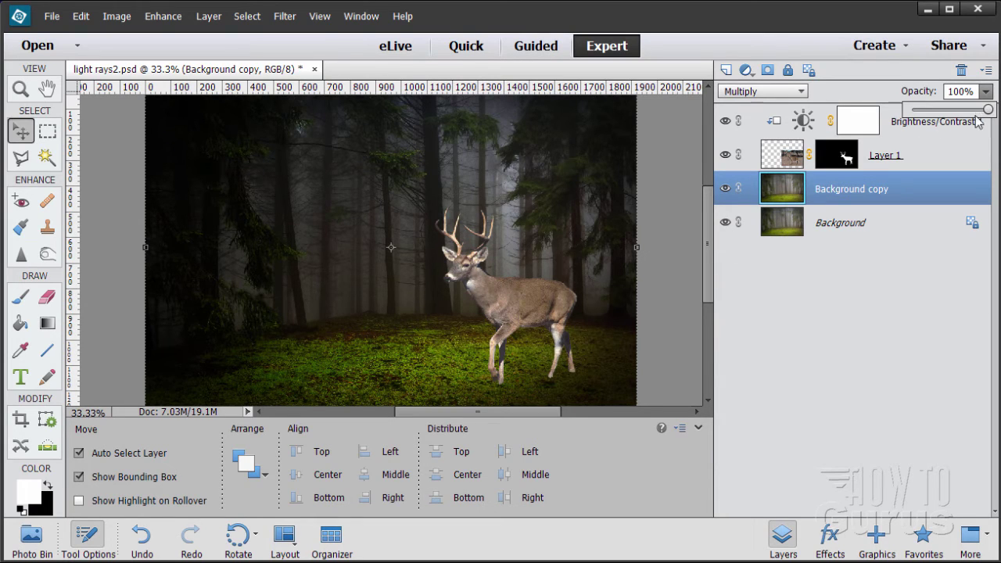
left_click_drag(988, 109, 945, 115)
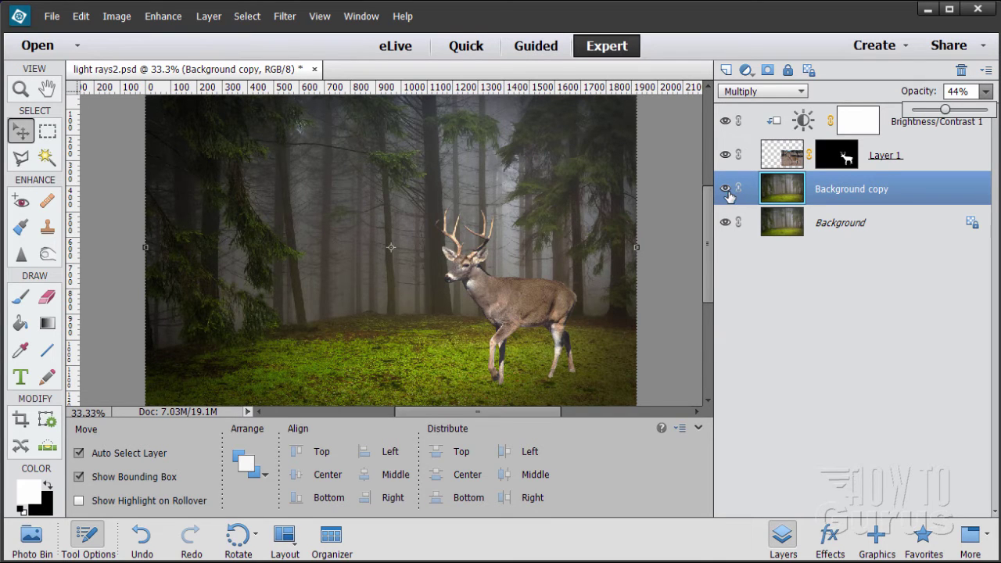
- Toggle the Background copy layer's visibility repeatedly to compare the forest with and without the darkening
left_click(726, 193)
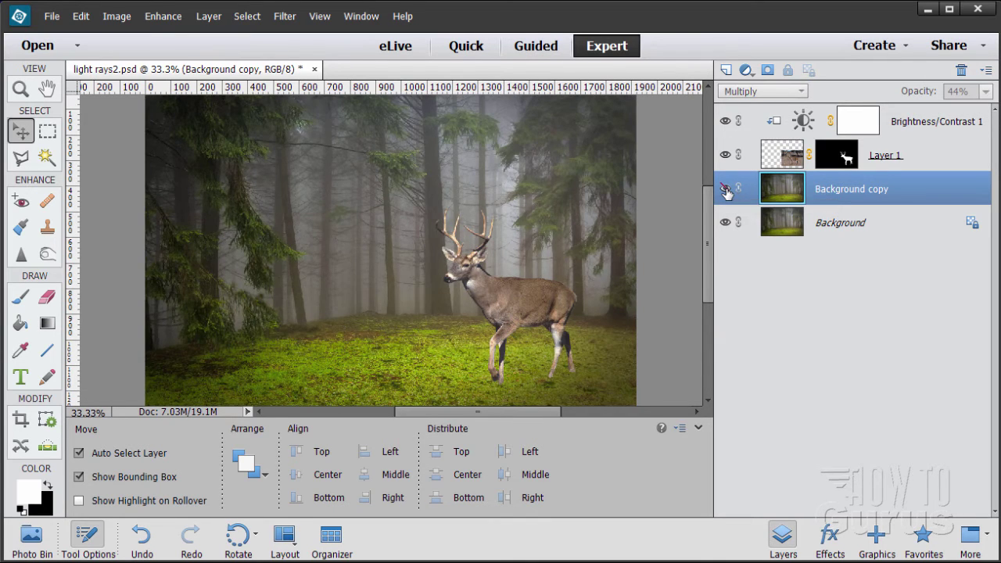
left_click(727, 190)
left_click(726, 190)
left_click(727, 190)
left_click(726, 190)
left_click(727, 190)
left_click(726, 190)
left_click(726, 190)
left_click(726, 190)
left_click(726, 189)
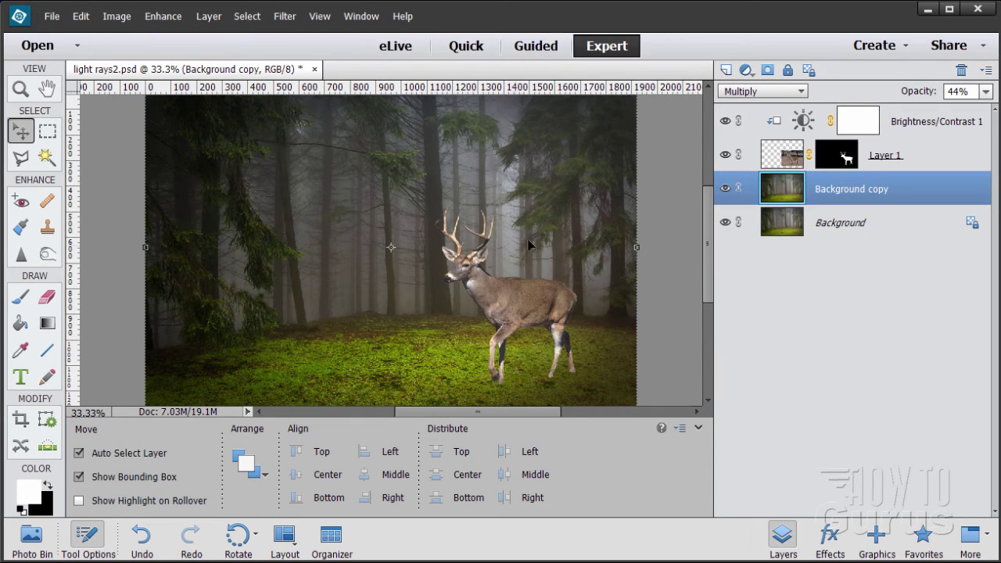
- Add a new empty layer above Brightness/Contrast 1 and choose the Line tool for drawing
left_click(20, 89)
left_click(407, 259, "alt")
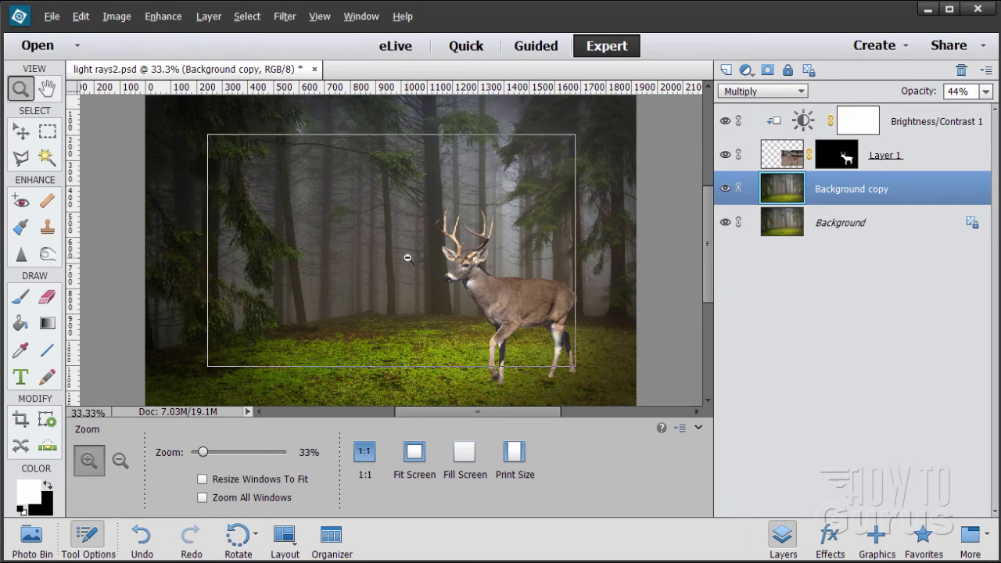
left_click(21, 132)
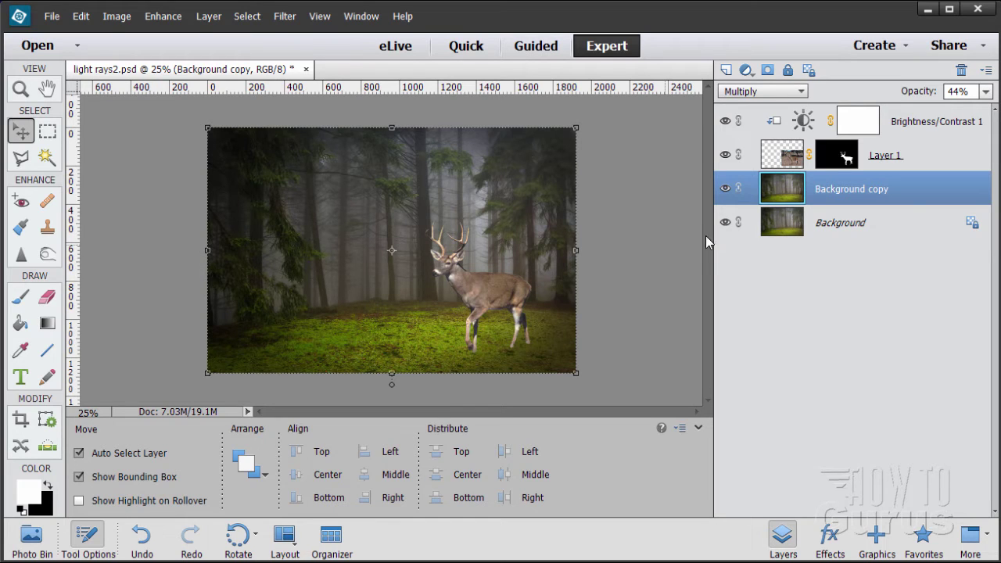
left_click(883, 127)
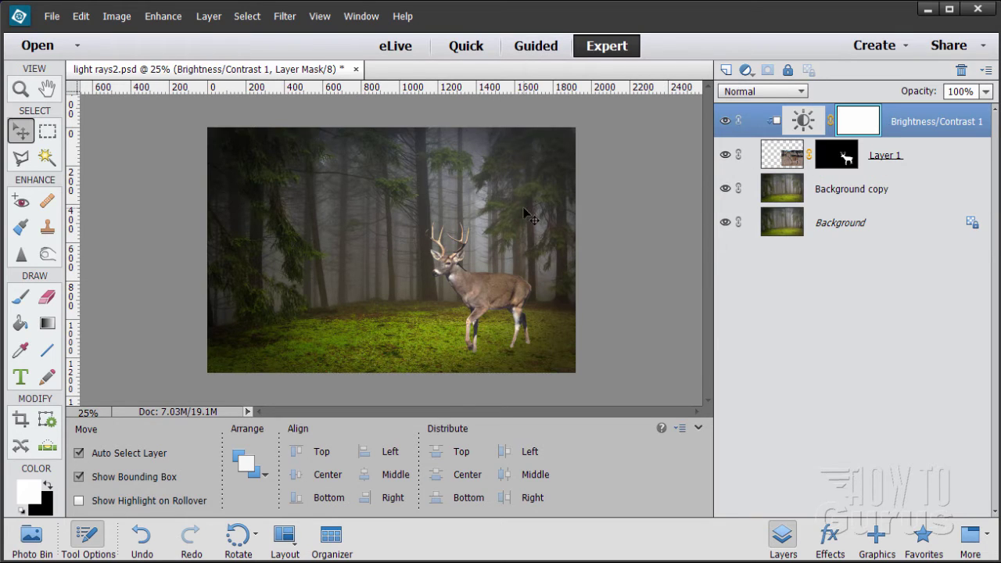
left_click(726, 70)
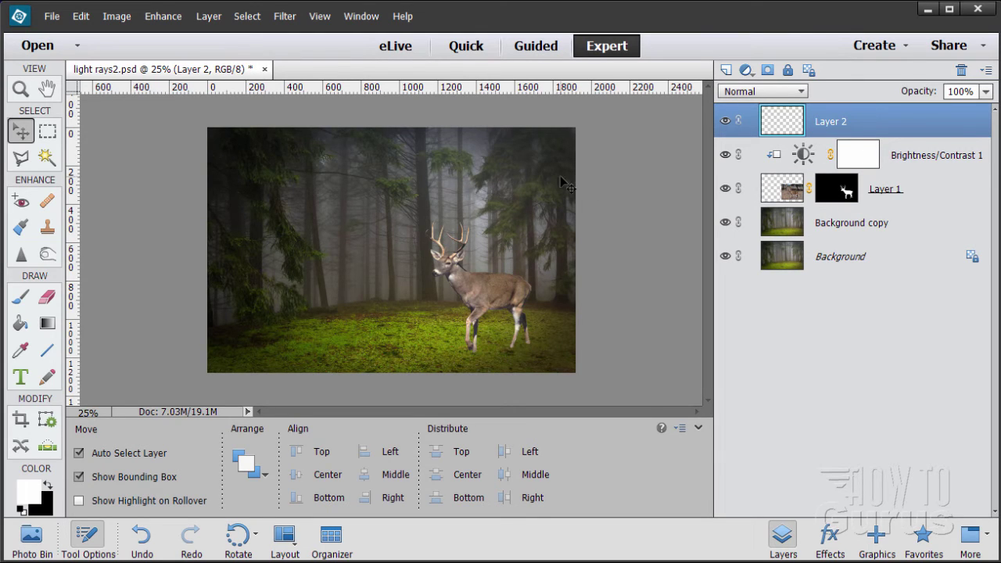
left_click(48, 351)
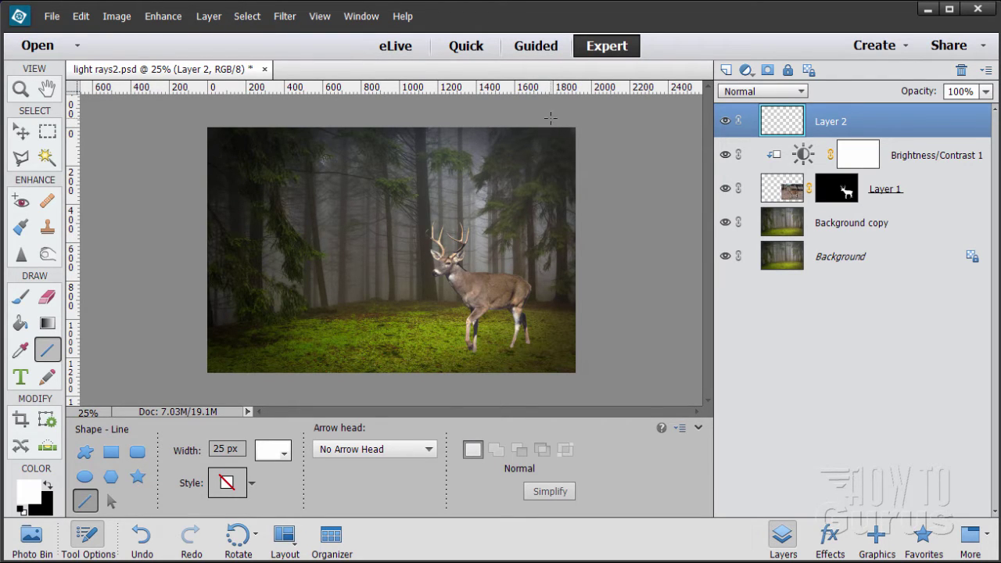
- Draw five white 25 px lines fanning from the image's upper-right corner down toward the grass and the deer
left_click_drag(549, 118, 331, 328)
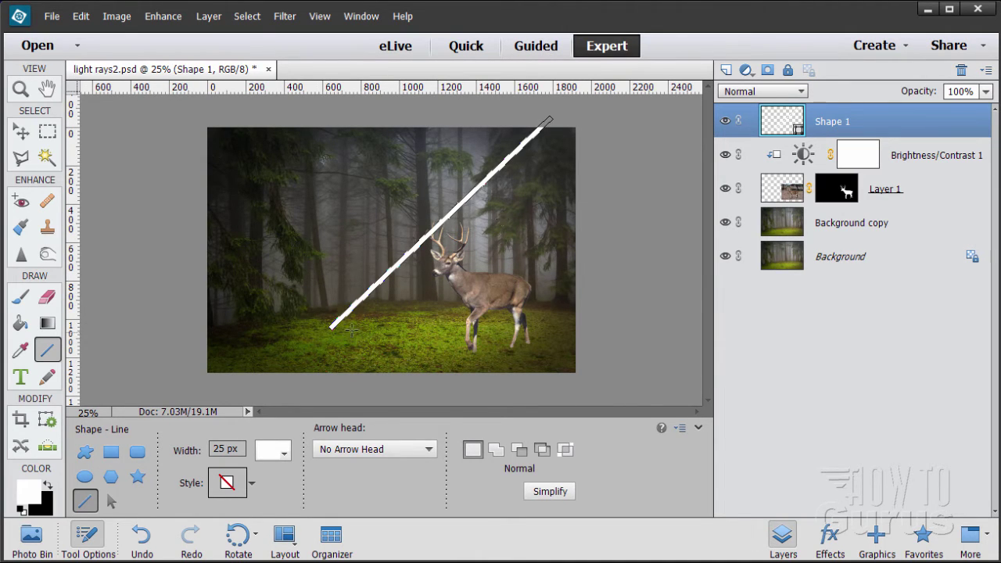
left_click_drag(564, 122, 375, 334)
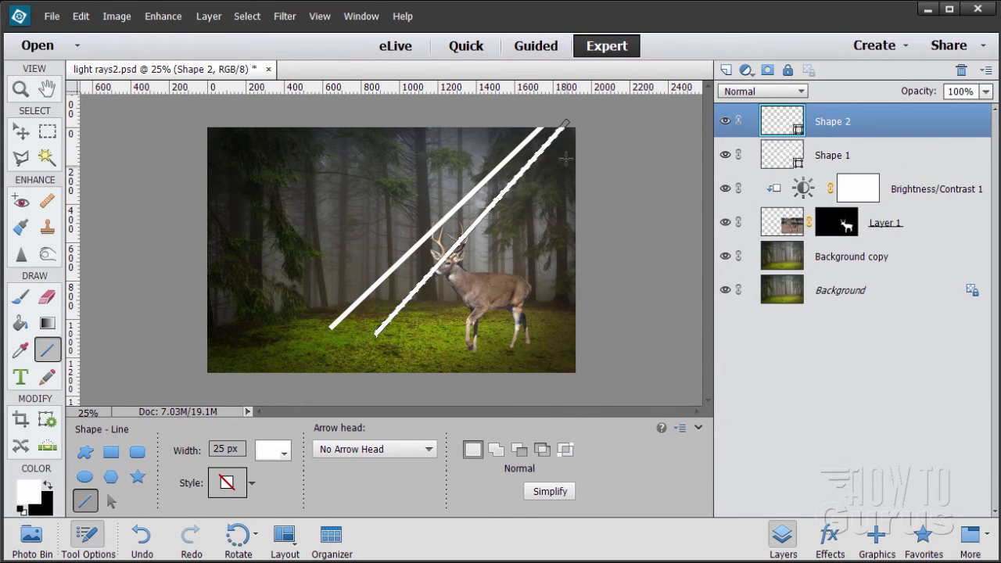
mouse_move(575, 119)
left_mouse_down()
mouse_move(493, 253)
mouse_move(420, 324)
left_mouse_up()
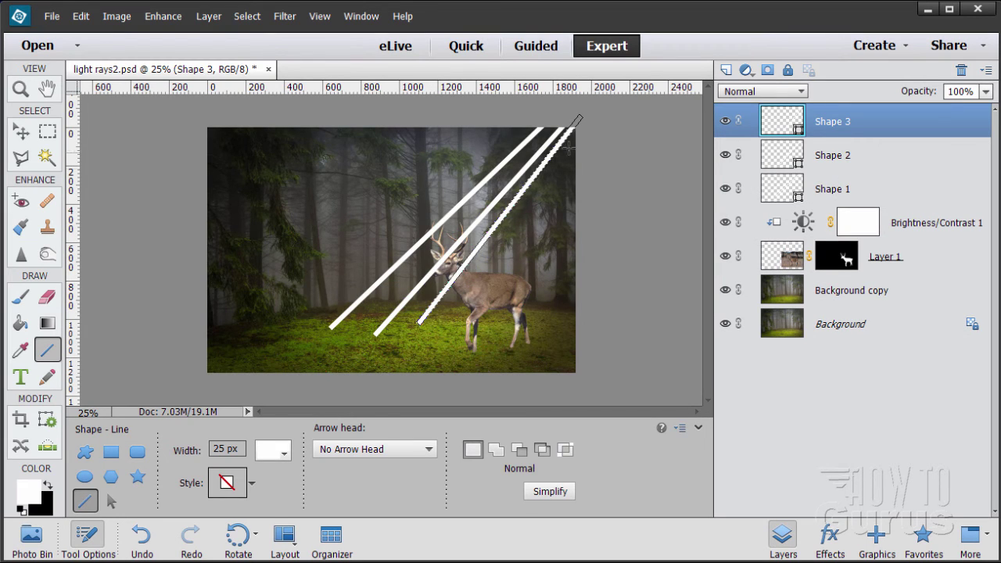
left_click_drag(577, 123, 465, 322)
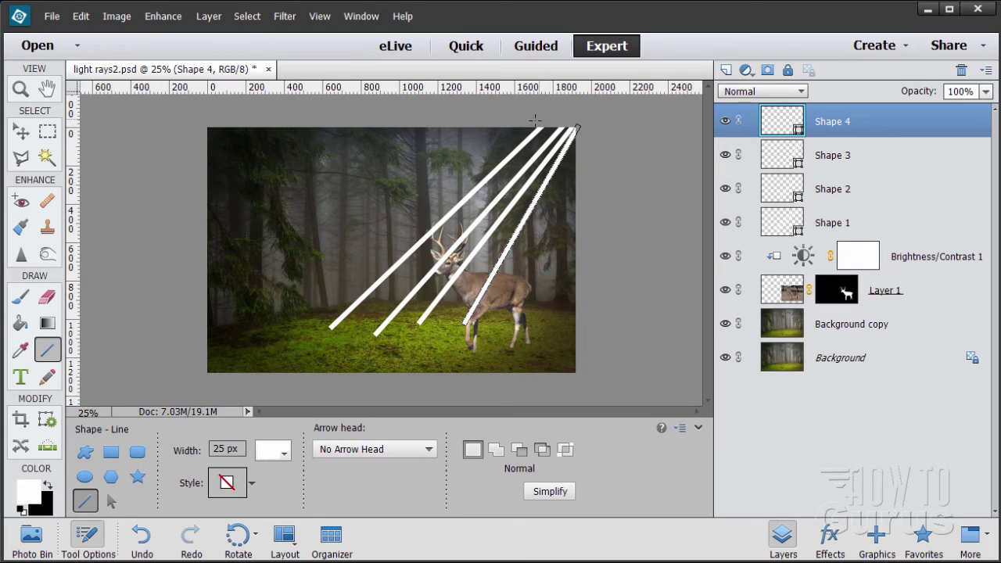
left_click_drag(535, 120, 308, 325)
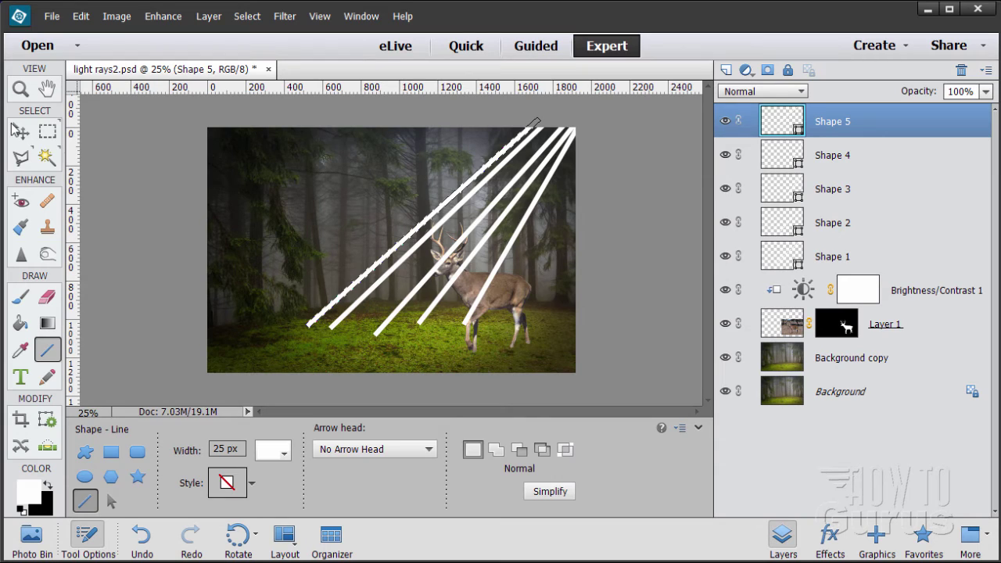
- Merge the five line shape layers into one and simplify the merged layer
left_click(31, 139)
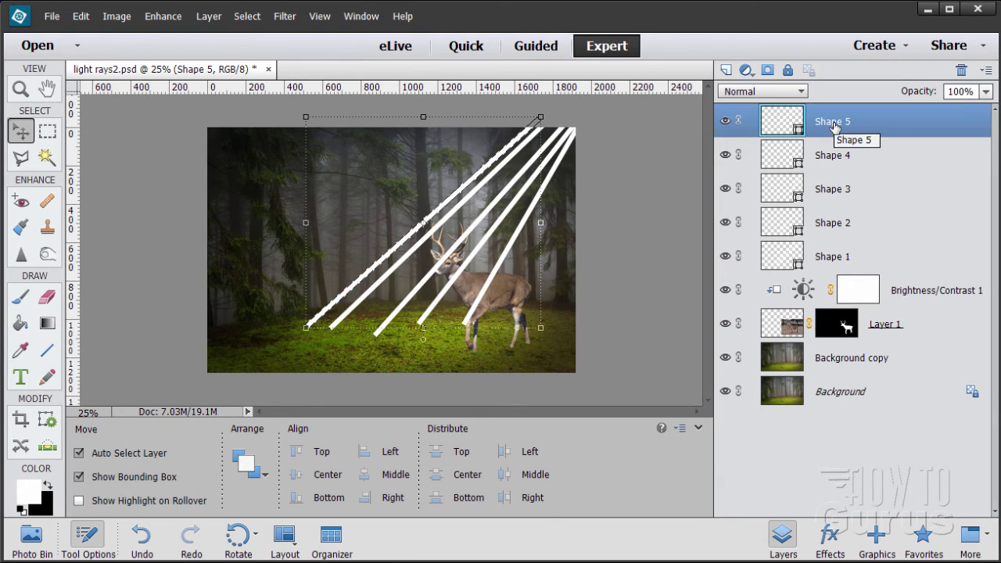
left_click(862, 257, "shift")
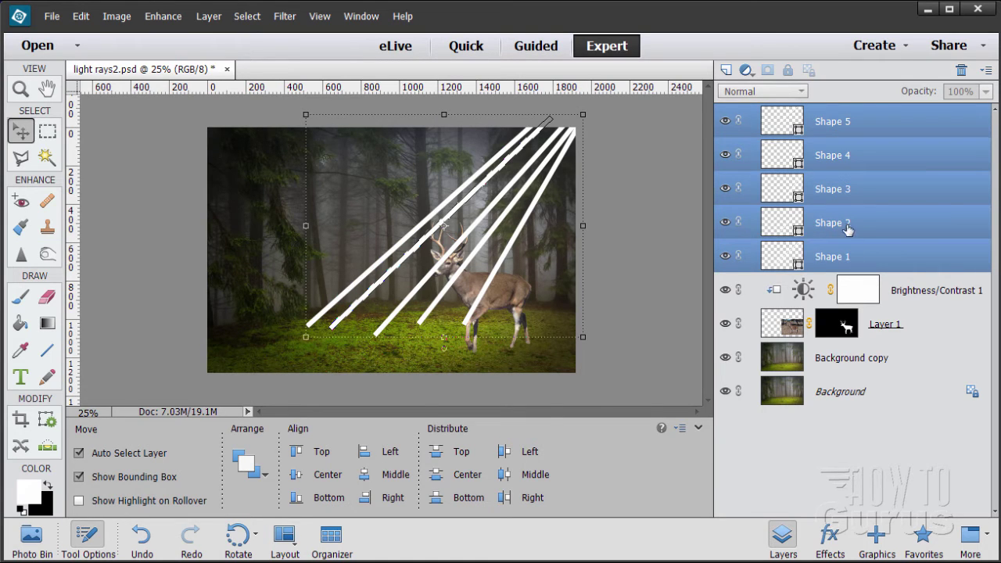
right_click(865, 159)
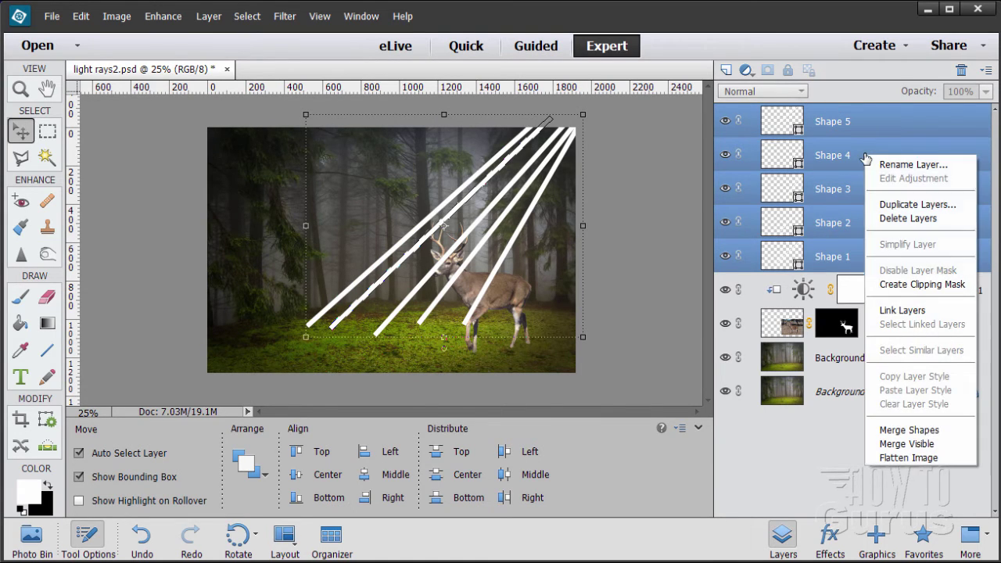
left_click(906, 430)
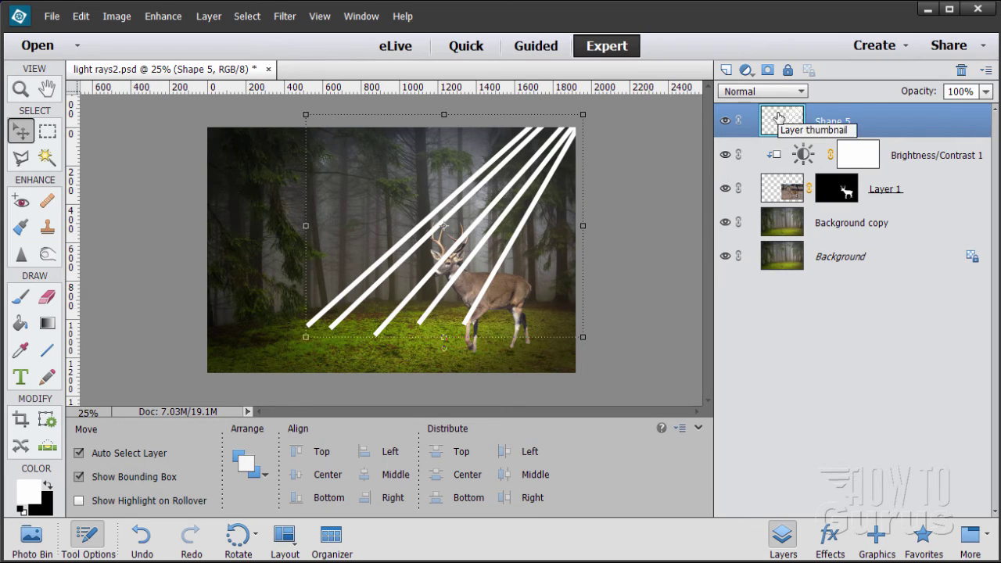
right_click(813, 118)
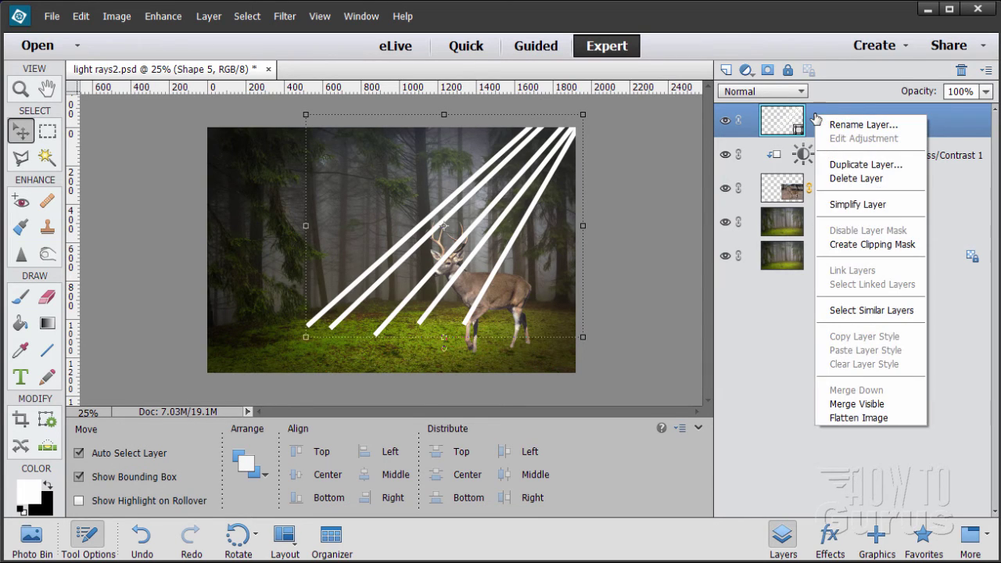
left_click(854, 205)
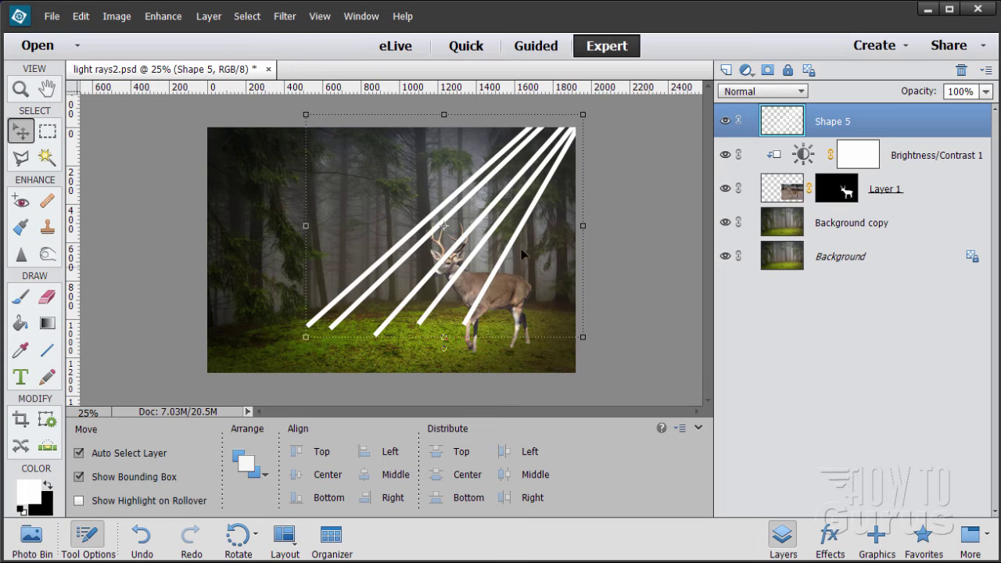
- Apply a Radial Blur to the lines with the blur center at the upper-right corner, where the lines converge
left_click(284, 17)
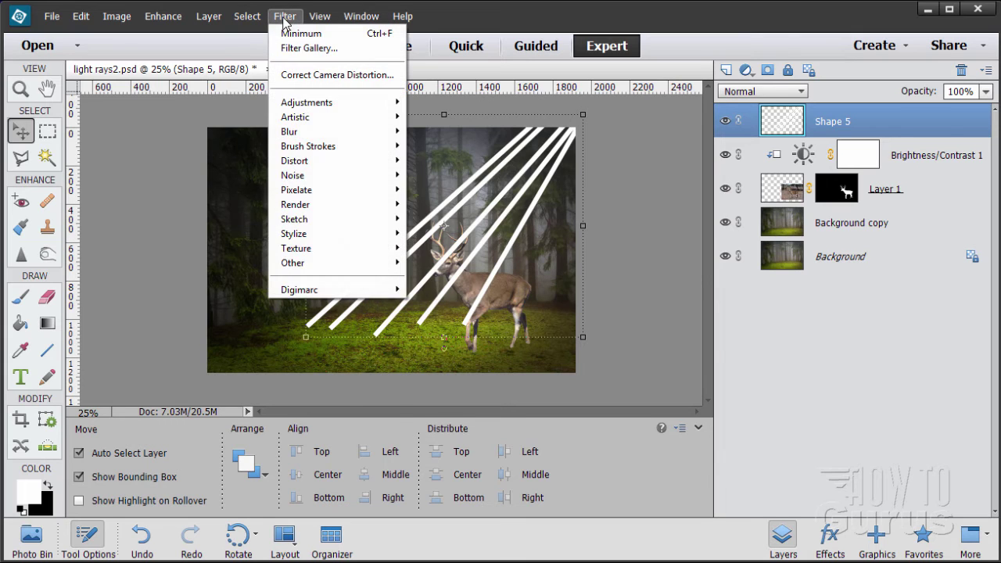
mouse_move(391, 132)
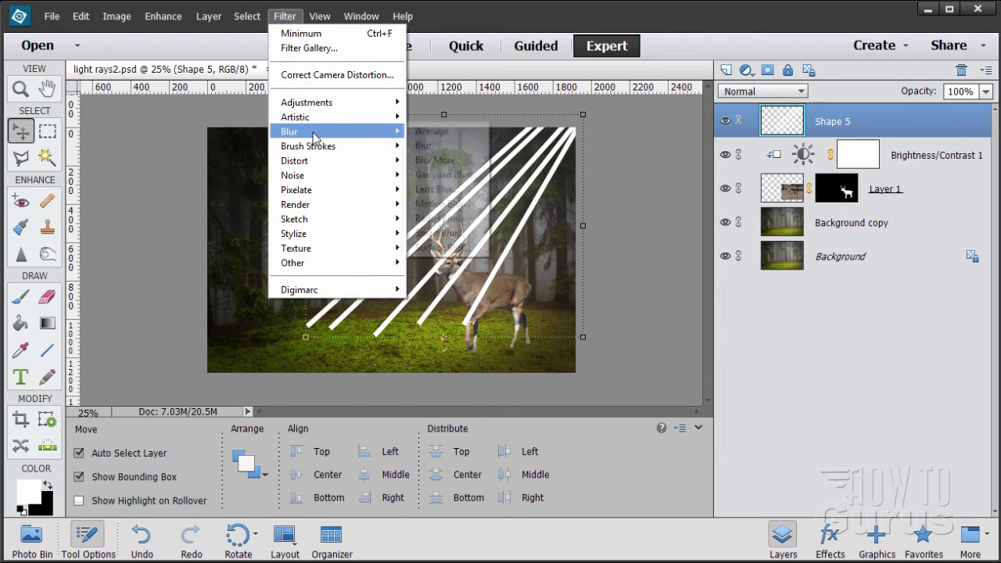
left_click(441, 219)
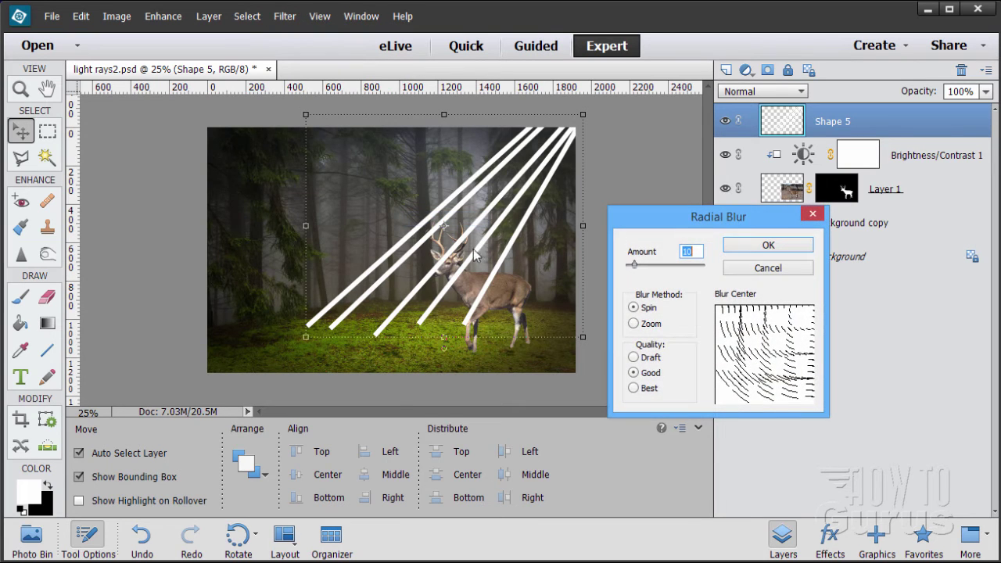
left_click(765, 360)
left_click(763, 358)
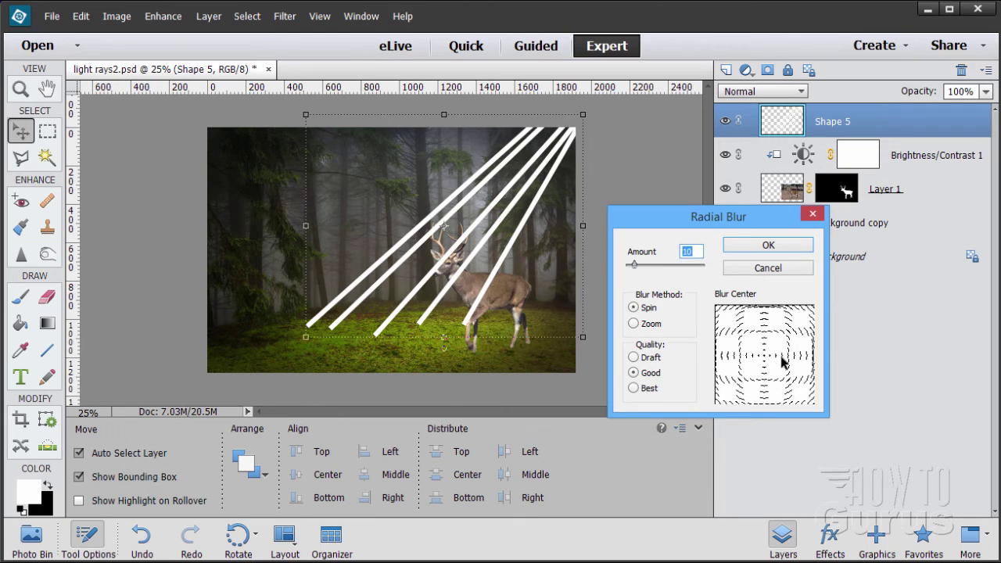
left_click_drag(765, 358, 817, 307)
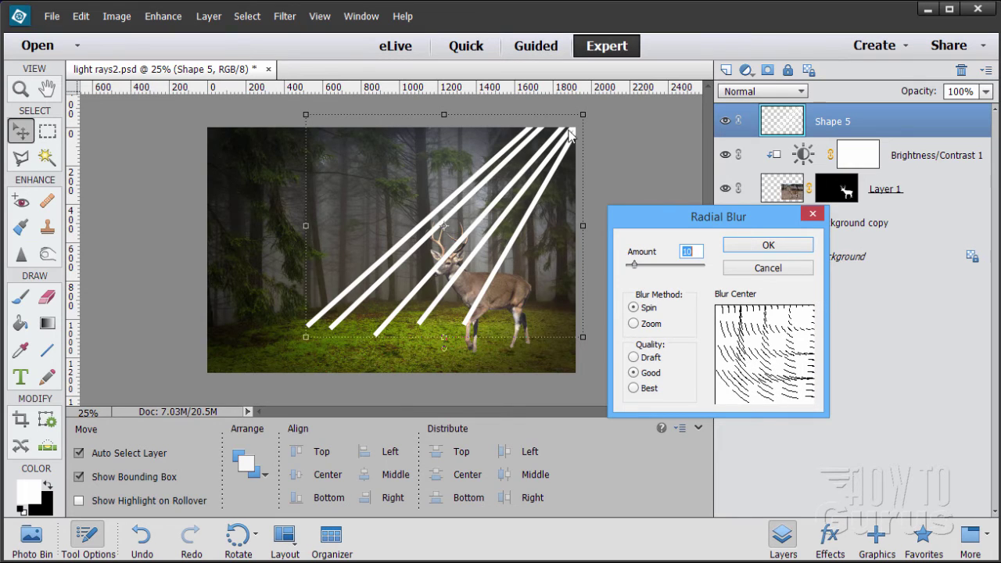
left_click(752, 246)
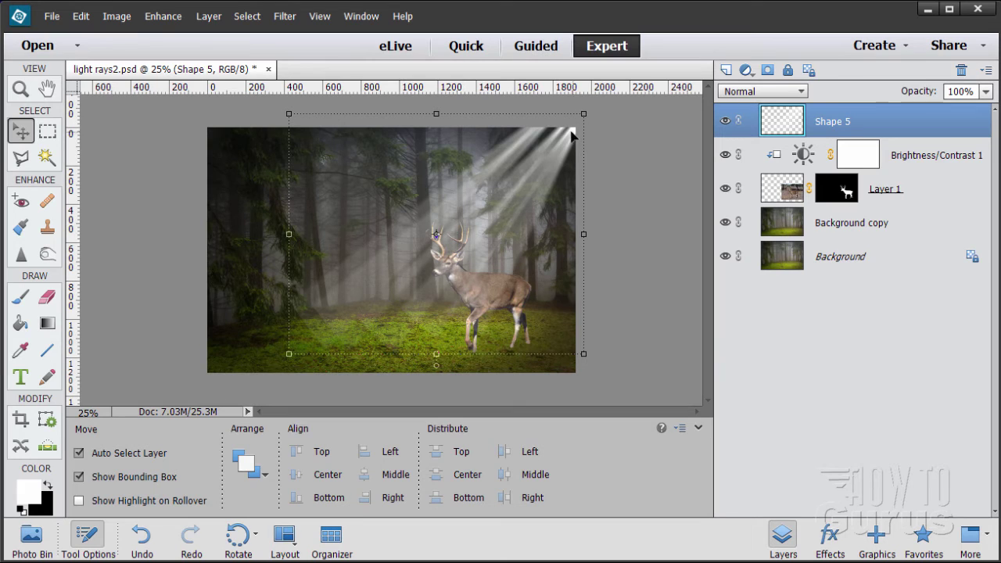
- Scale the blurred rays up to about 111%, extending them beyond the image's upper-right corner and toward its lower left
left_click_drag(584, 118, 605, 100)
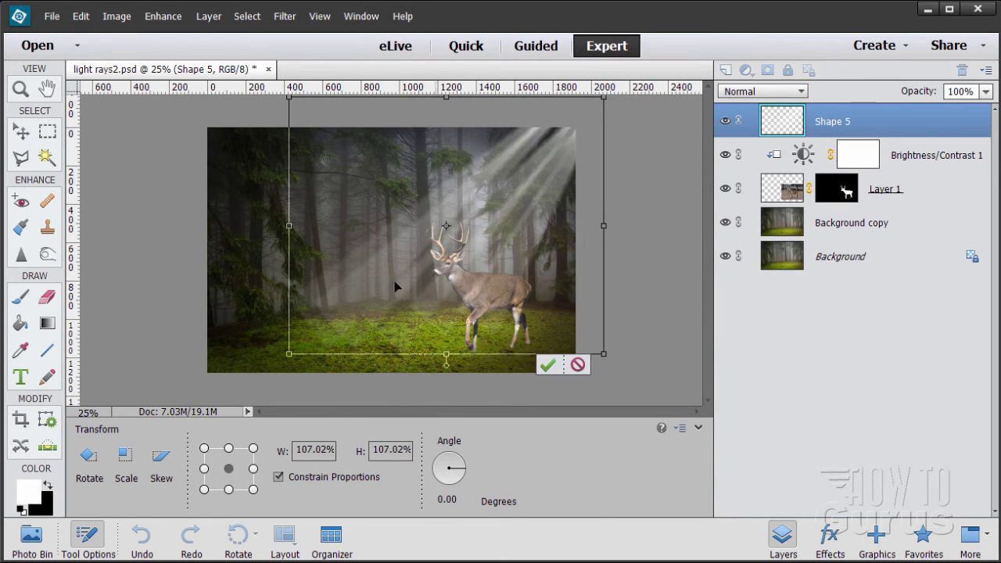
left_click_drag(290, 354, 275, 361)
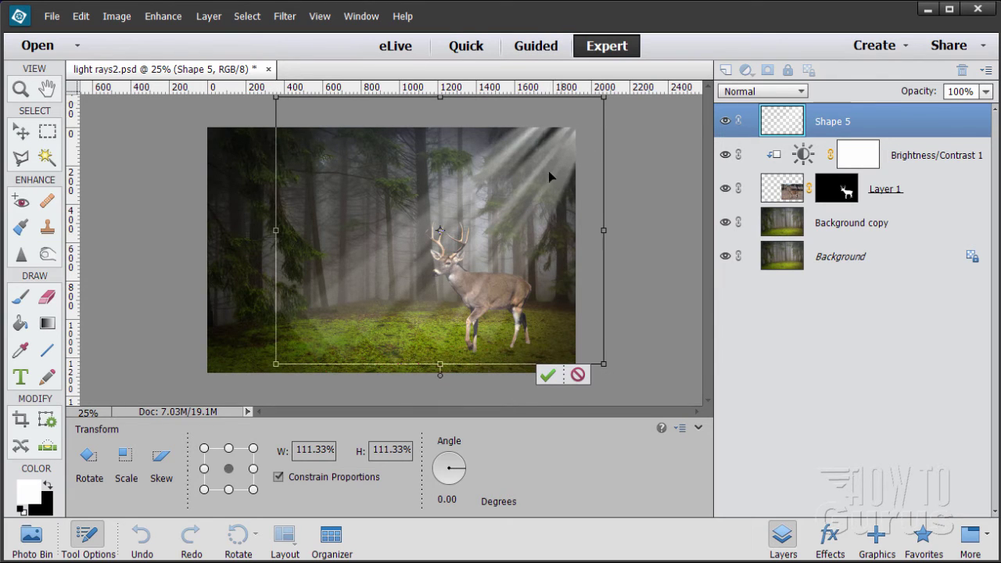
left_click(549, 376)
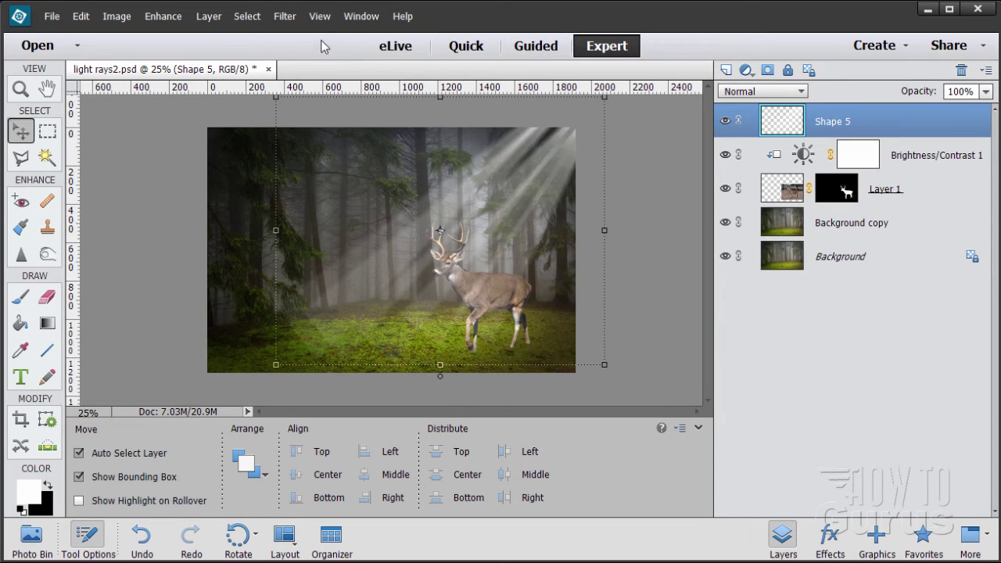
- Soften the rays with a Gaussian Blur of 19.4 pixels radius
left_click(284, 15)
mouse_move(309, 133)
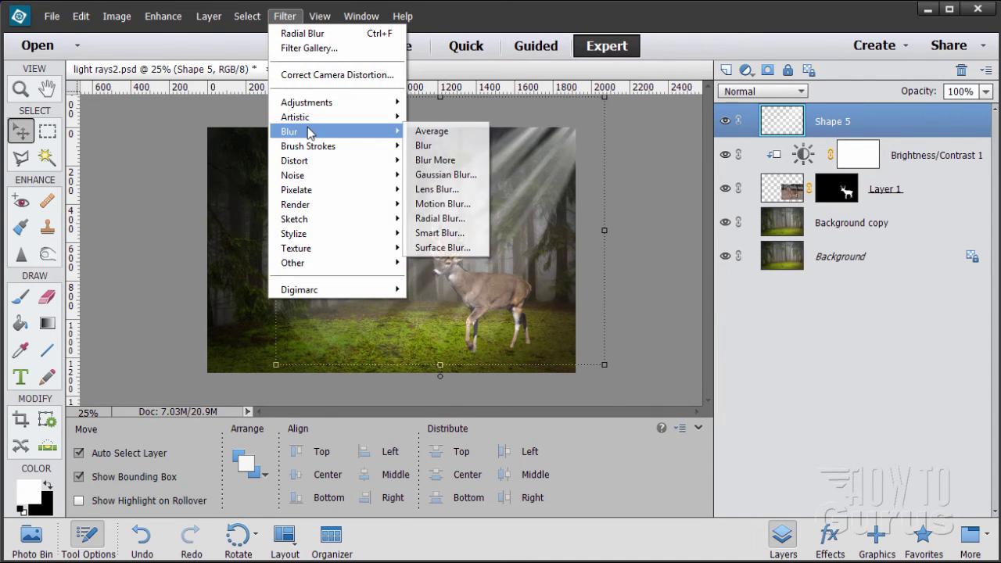
left_click(450, 175)
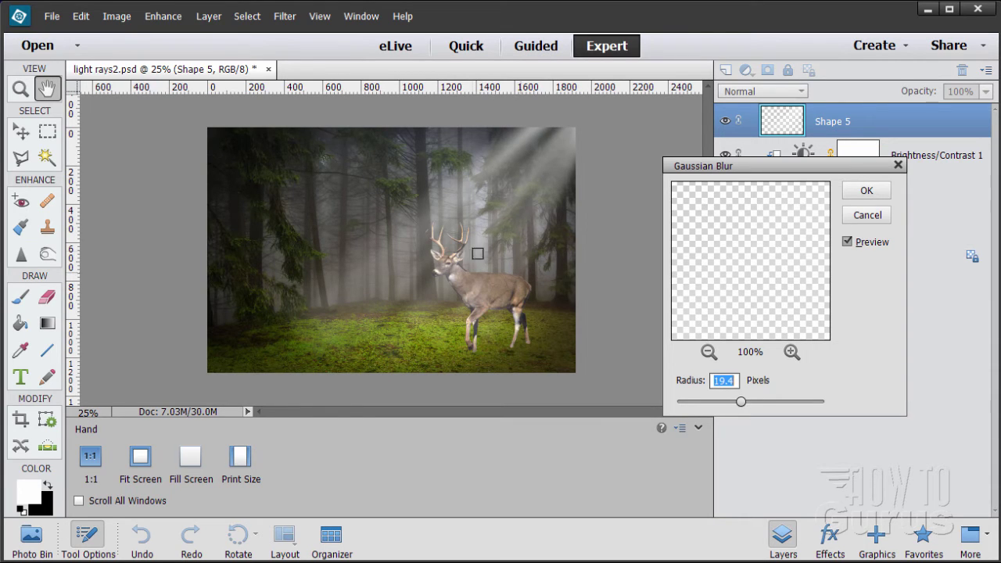
left_click(867, 195)
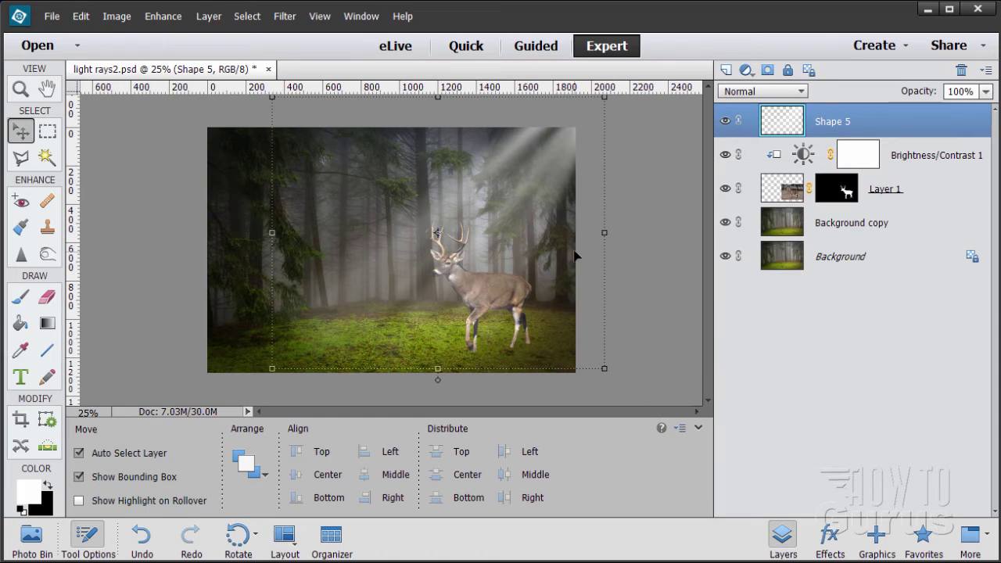
- Set the Shape 5 layer's blend mode to Overlay and view the rays without the bounding box
left_click(688, 198)
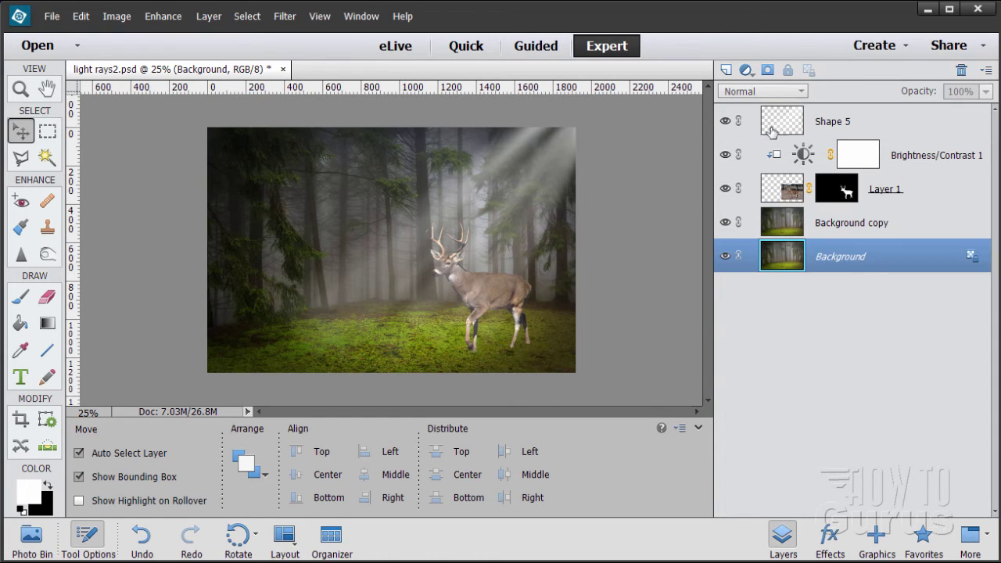
left_click(796, 127)
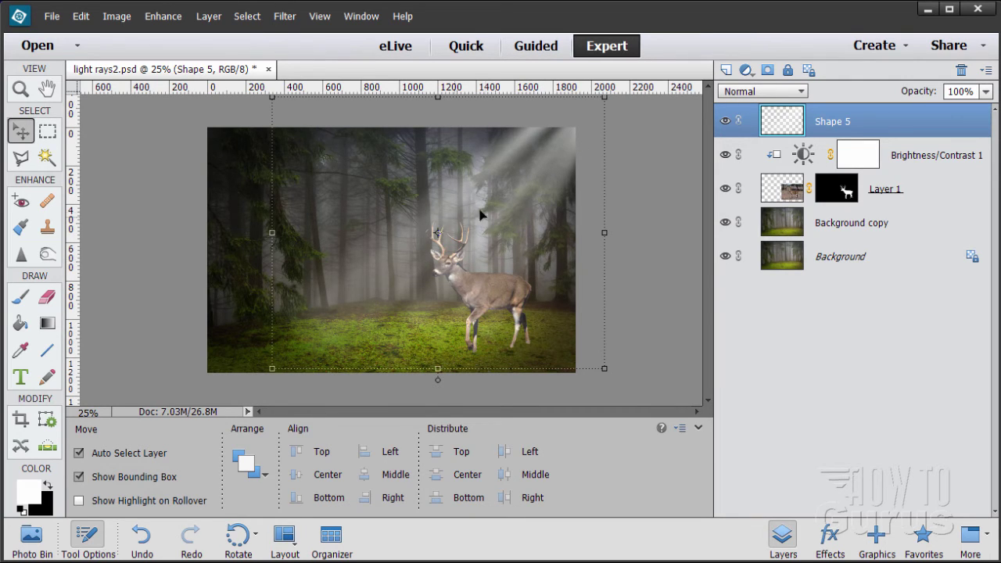
left_click(762, 93)
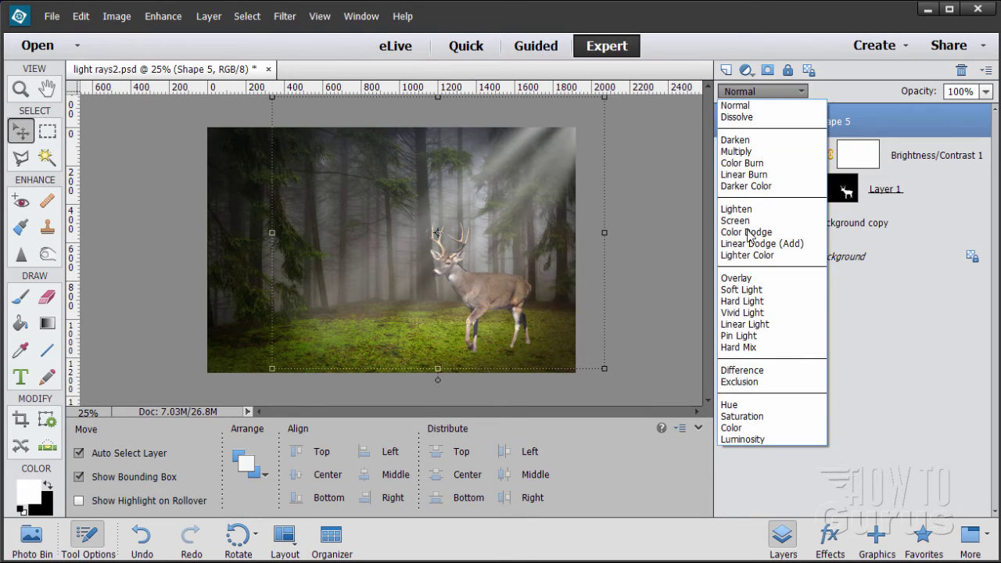
left_click(735, 278)
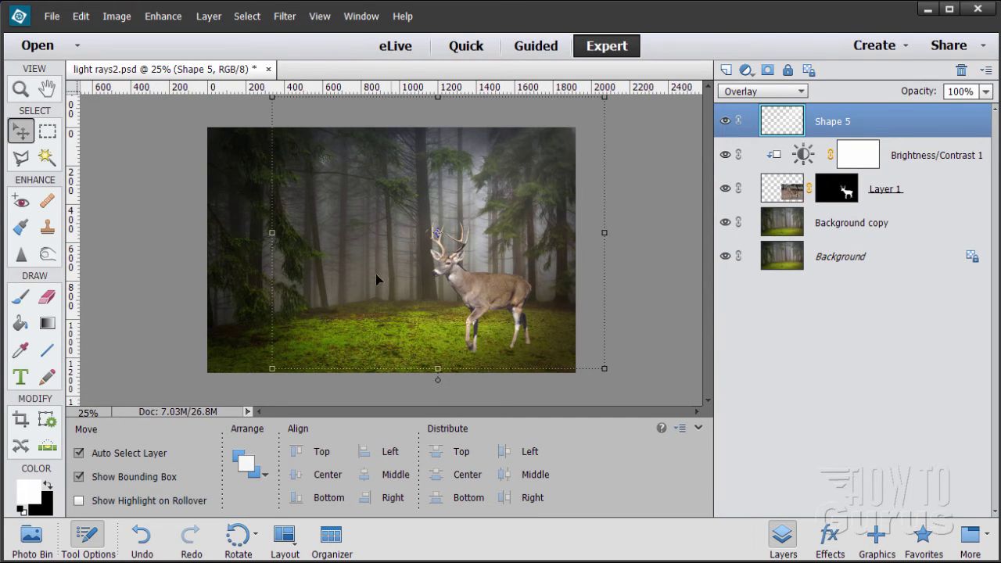
left_click(643, 223)
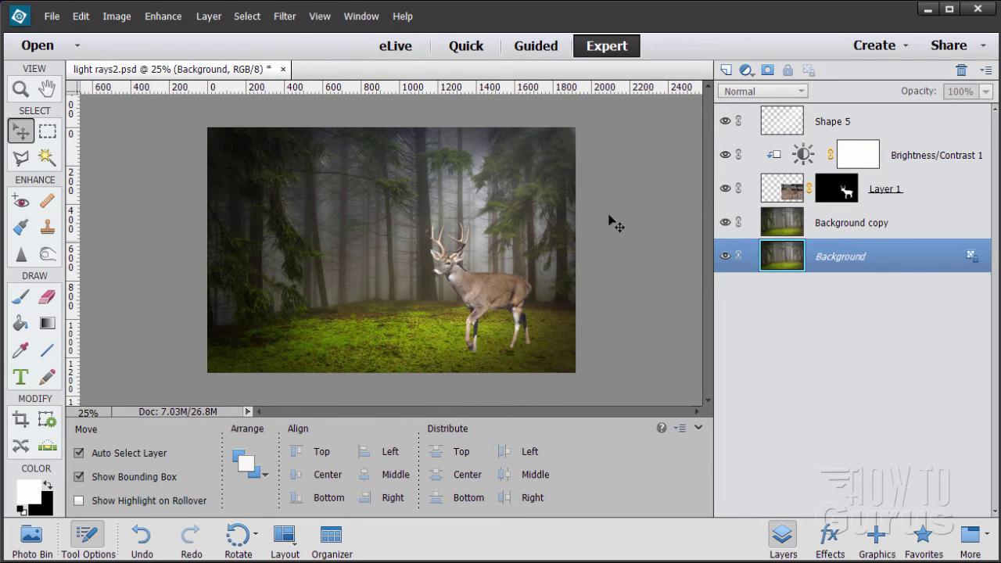
- Rename the Shape 5 layer "light rays" and duplicate it twice to strengthen the effect
left_click(776, 123)
double_click(830, 124)
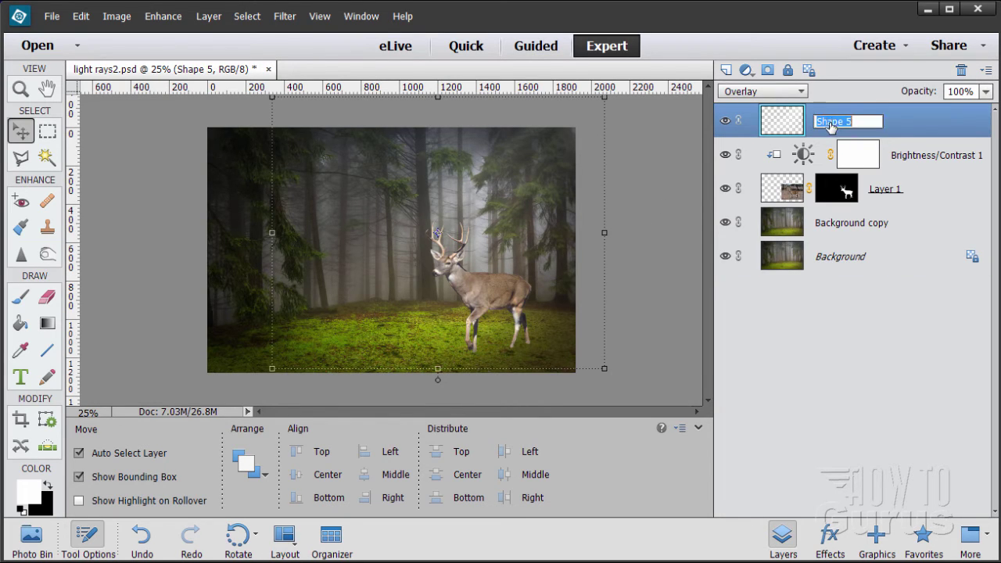
type("light rays")
left_click(918, 128)
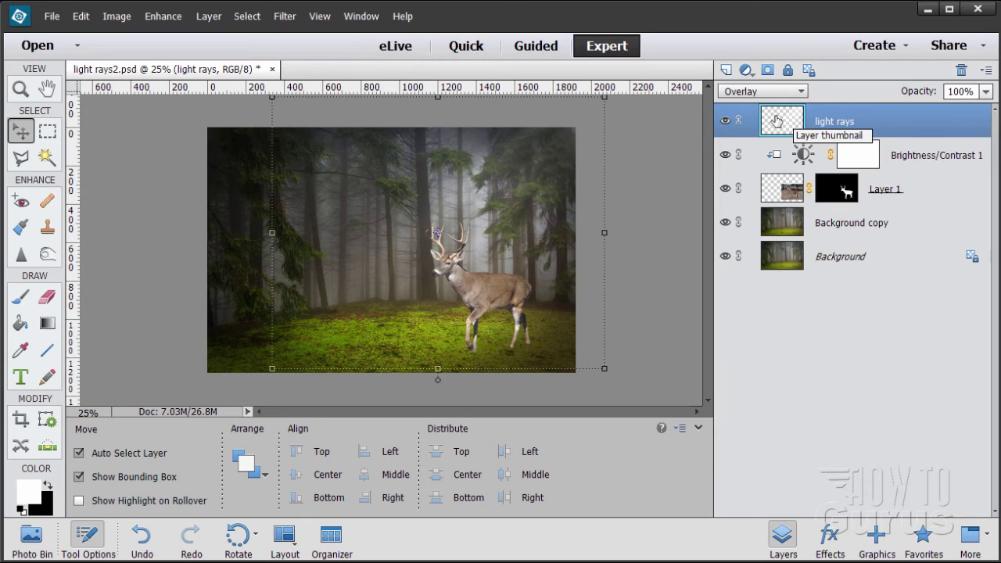
left_click_drag(787, 123, 727, 71)
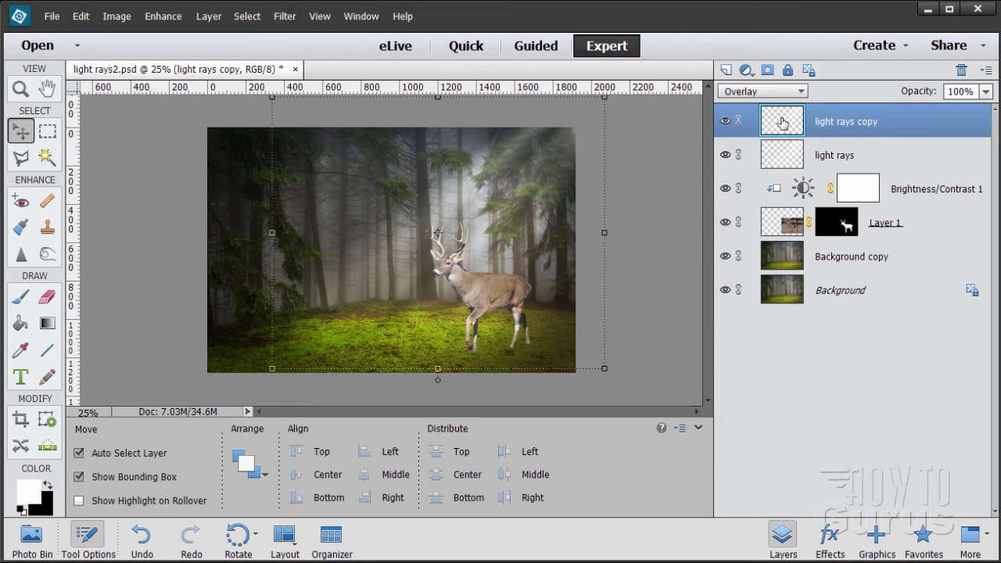
left_click_drag(782, 123, 727, 70)
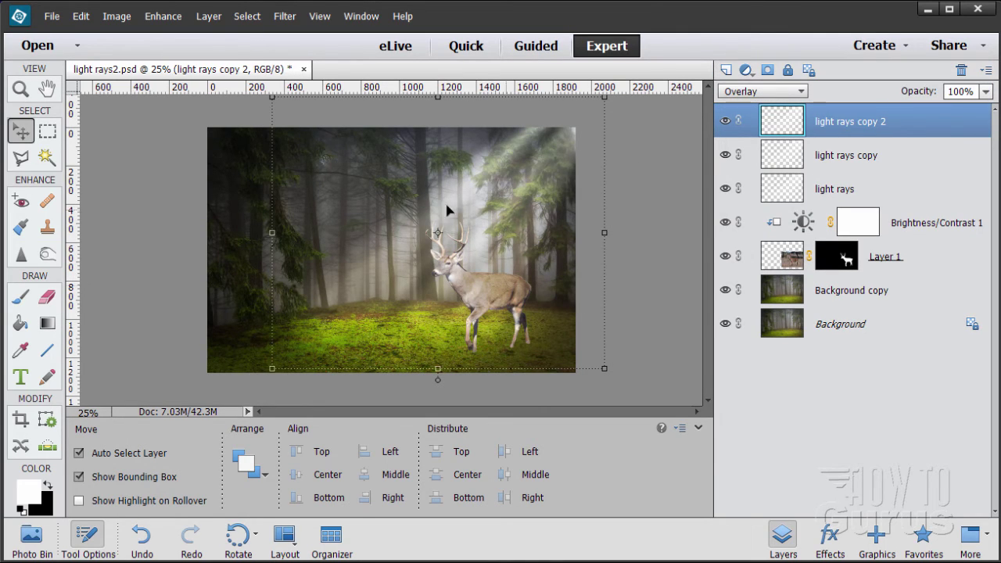
- Select only the topmost light rays copy and shift it slightly down and to the left in the image
left_click_drag(596, 167, 591, 151)
left_click(835, 135)
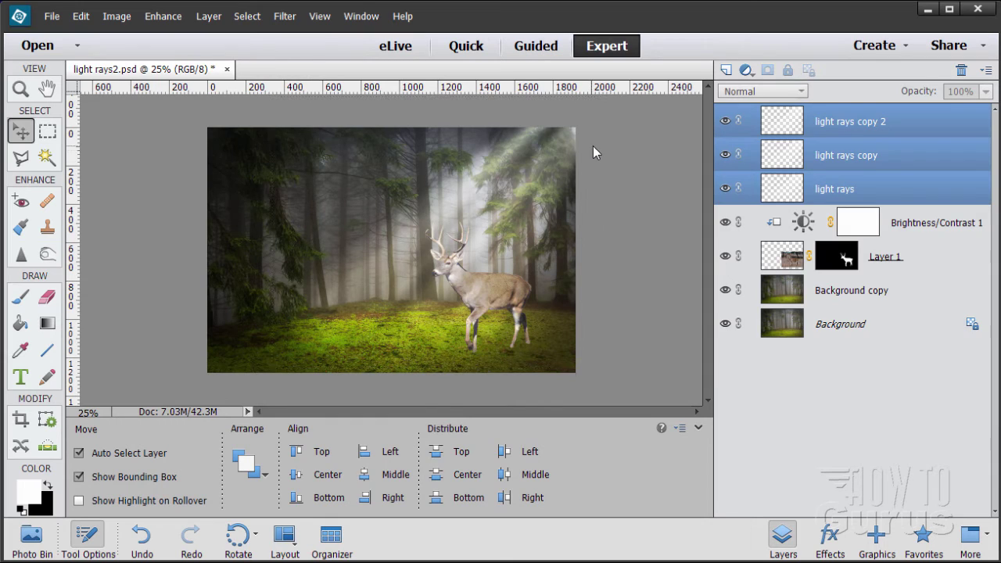
left_click(593, 145)
left_click(843, 134)
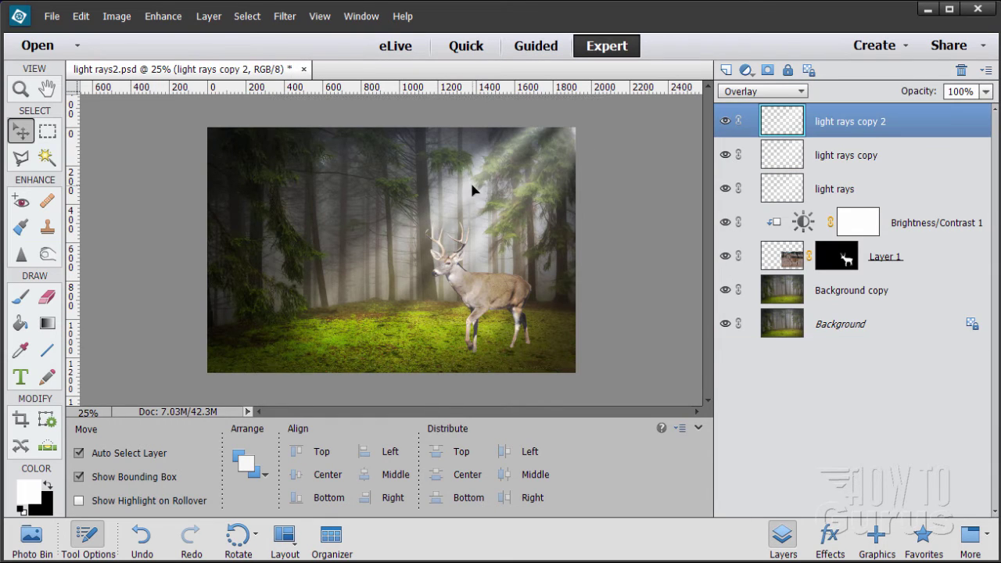
mouse_move(469, 180)
left_mouse_down()
mouse_move(449, 192)
mouse_move(466, 200)
left_mouse_up()
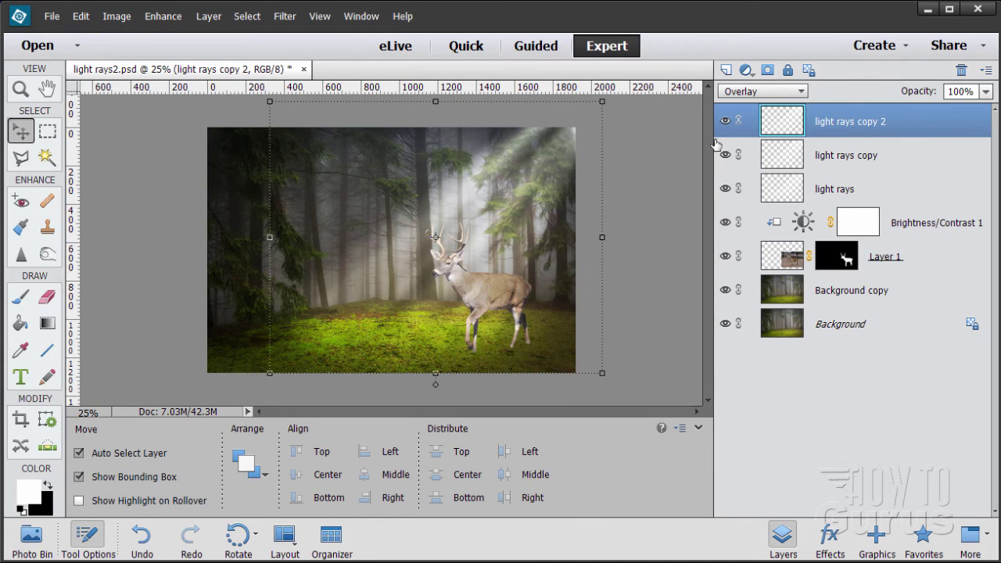
- Nudge light rays copy 2 slightly further left without scaling it, and make Background the active layer to view the result
left_click_drag(498, 211, 478, 219)
key("ctrl+t")
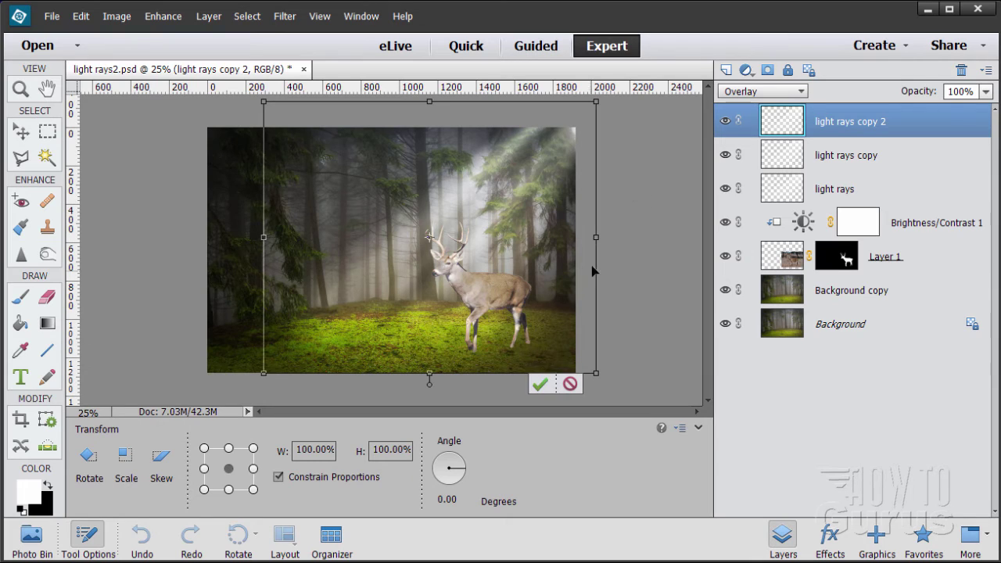
left_click(540, 385)
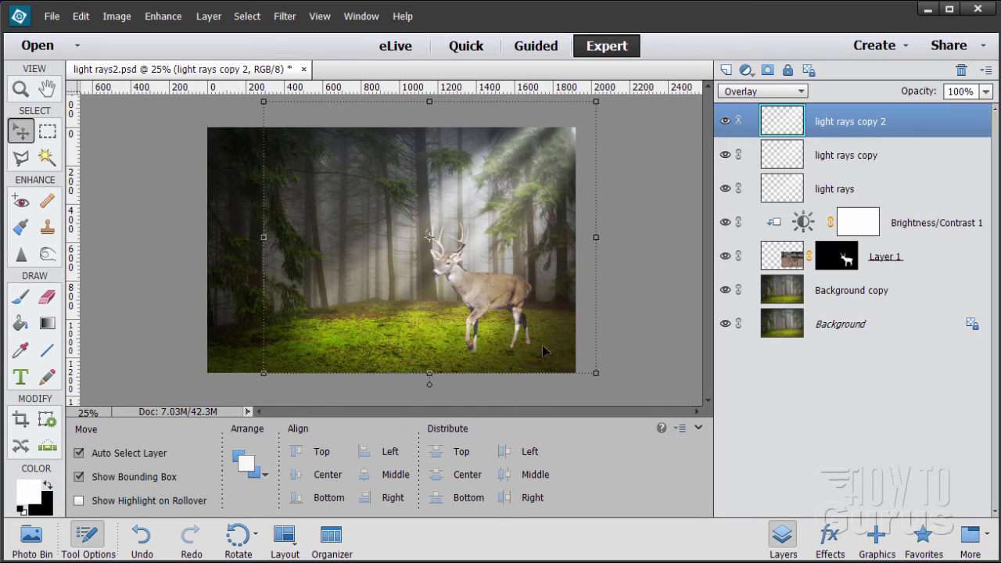
left_click(834, 330)
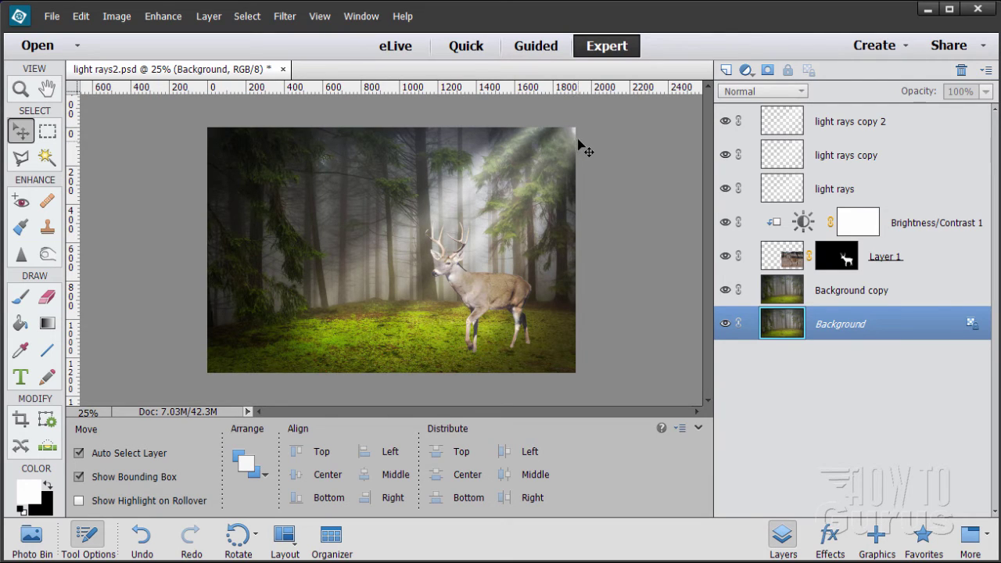
- Erase the bright spot at the image's upper-right corner on light rays copy 2 with a soft 326 px eraser, and select light rays copy
left_click(863, 127)
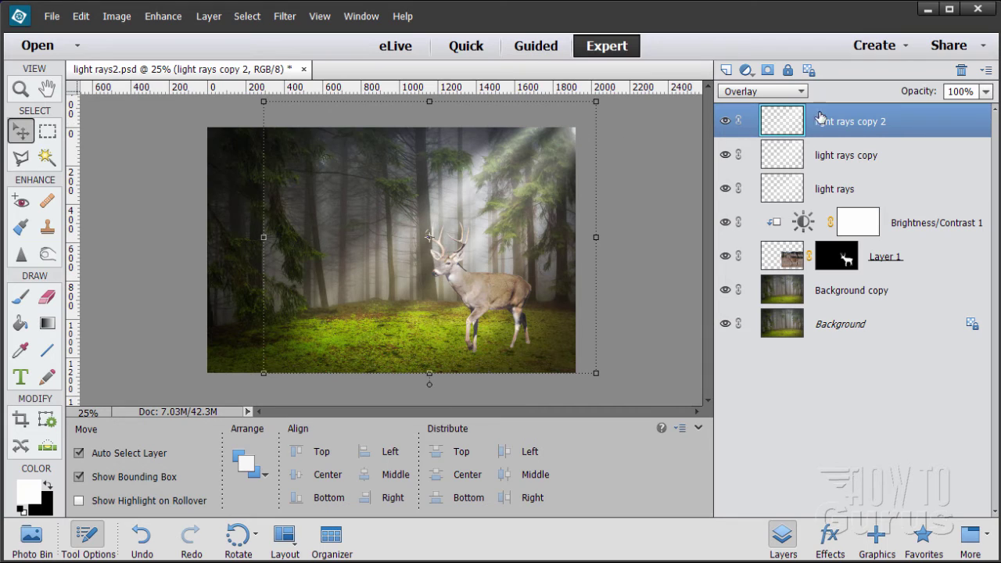
left_click(49, 299)
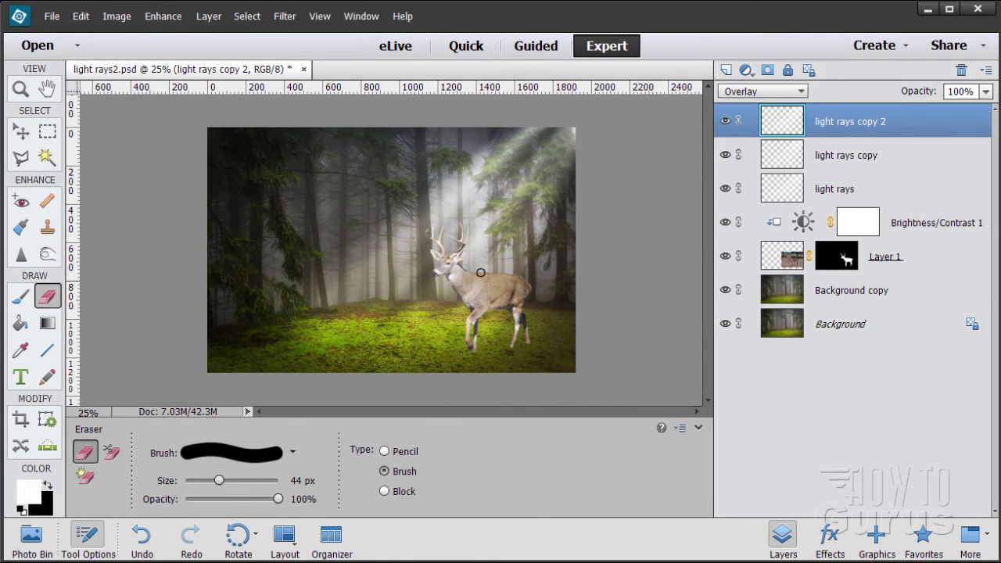
left_click(271, 458)
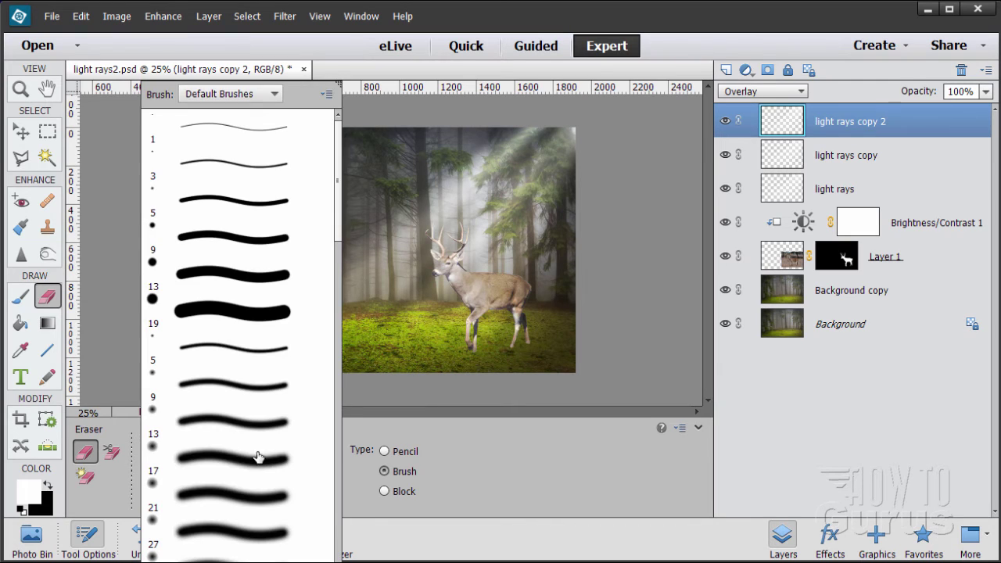
left_click(193, 464)
mouse_move(200, 482)
left_mouse_down()
mouse_move(255, 483)
mouse_move(246, 483)
left_mouse_up()
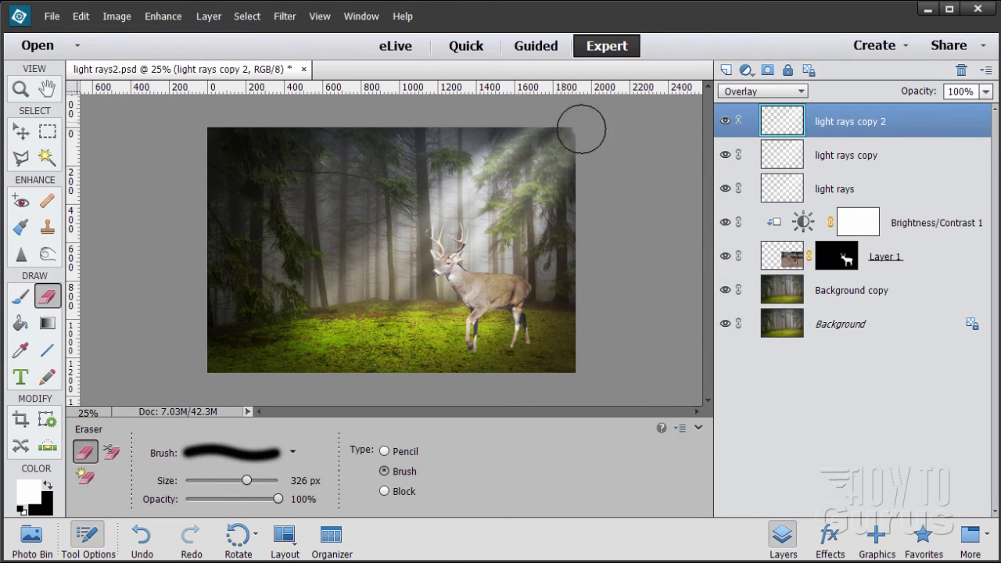
mouse_move(559, 123)
left_mouse_down()
mouse_move(523, 126)
mouse_move(511, 147)
mouse_move(566, 153)
mouse_move(565, 179)
mouse_move(593, 135)
mouse_move(544, 126)
mouse_move(583, 132)
mouse_move(555, 134)
left_mouse_up()
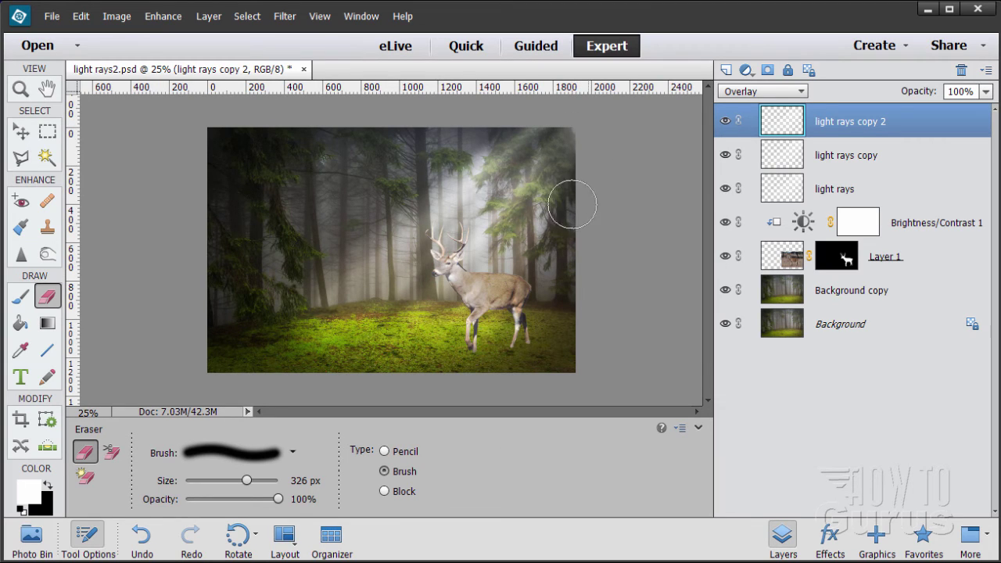
left_click(837, 159)
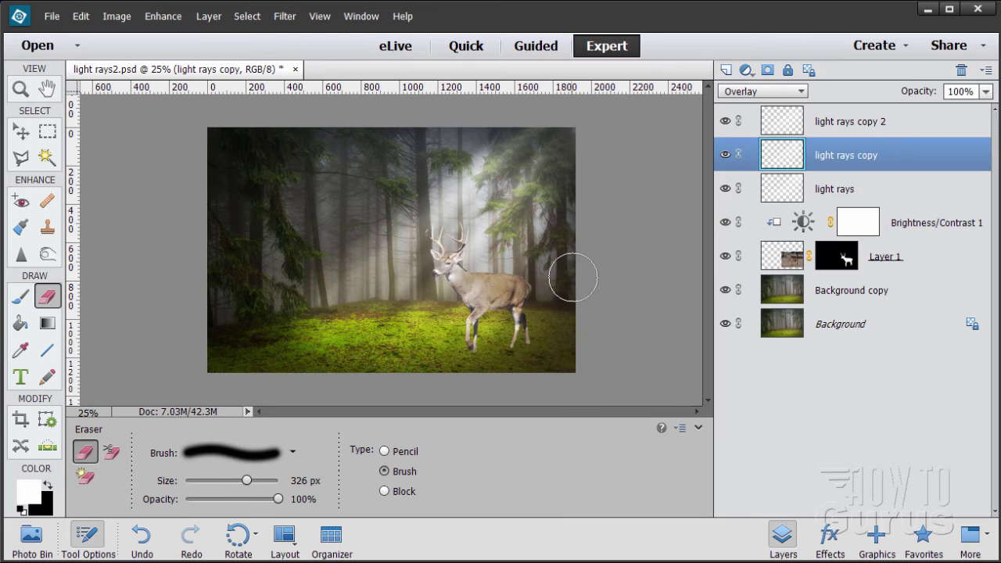
left_click(22, 132)
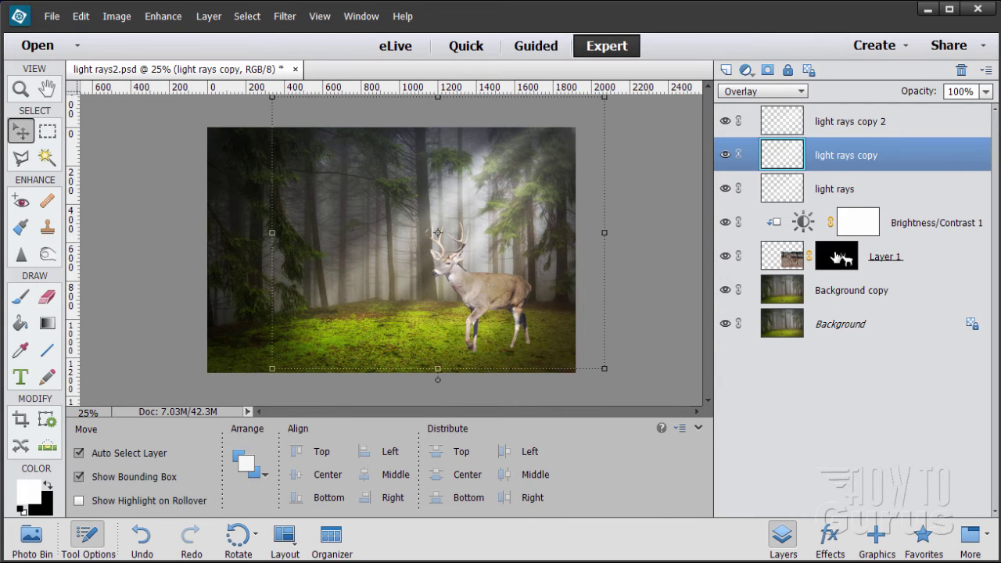
- Add a Photo Filter adjustment layer clipped to the deer on Layer 1, using Cooling Filter (82)
left_click(791, 256)
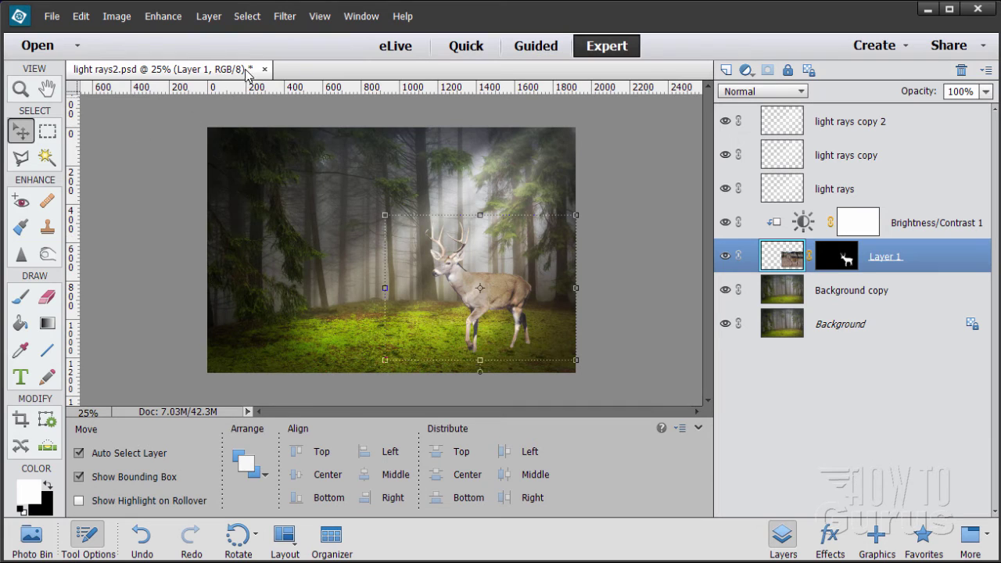
left_click(208, 18)
mouse_move(250, 147)
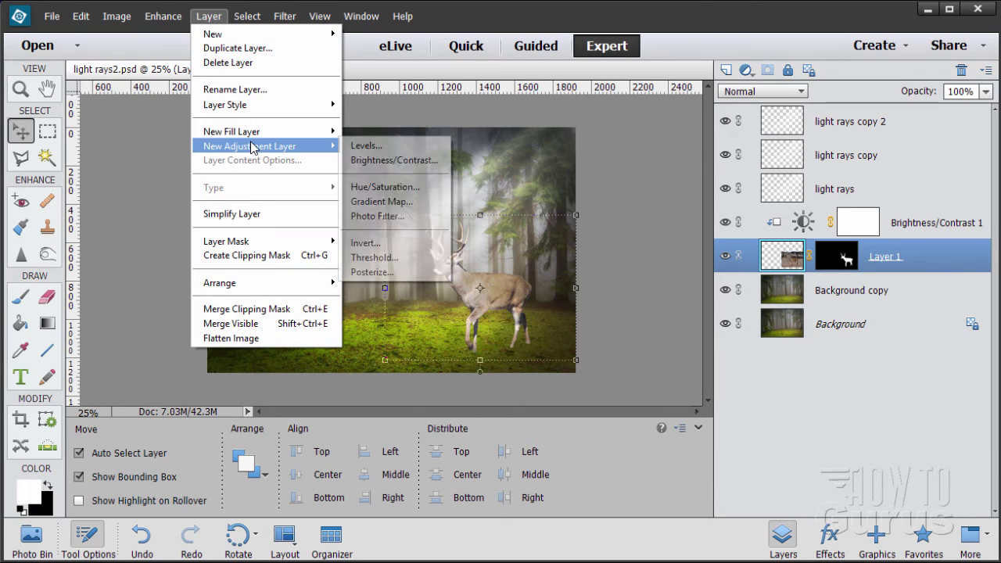
left_click(393, 216)
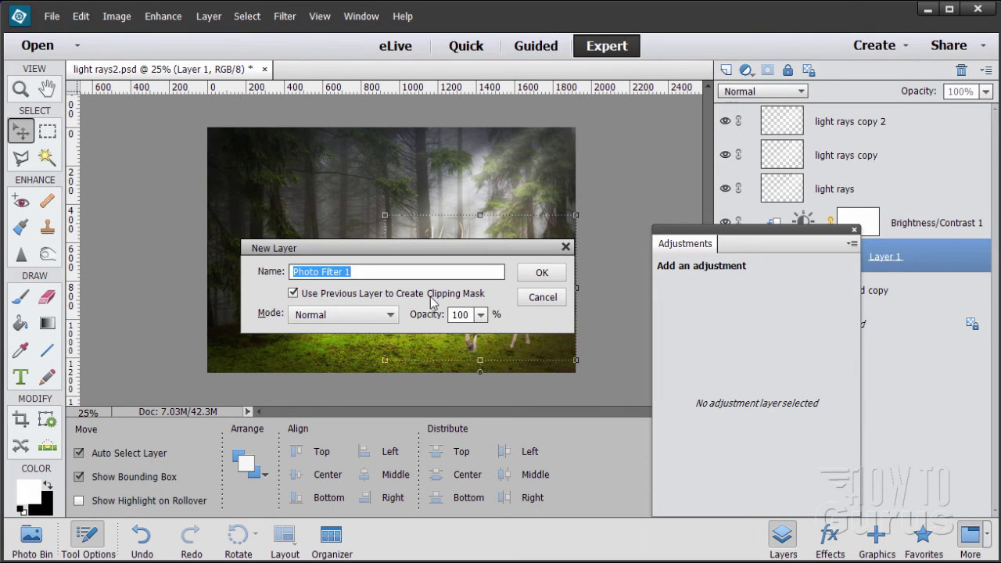
left_click(540, 272)
left_click(779, 274)
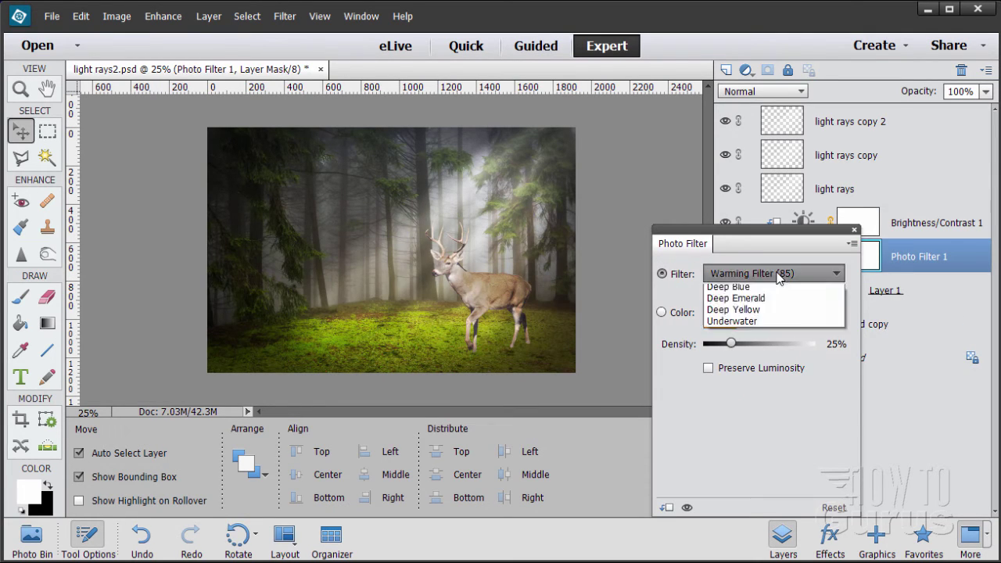
left_click(742, 348)
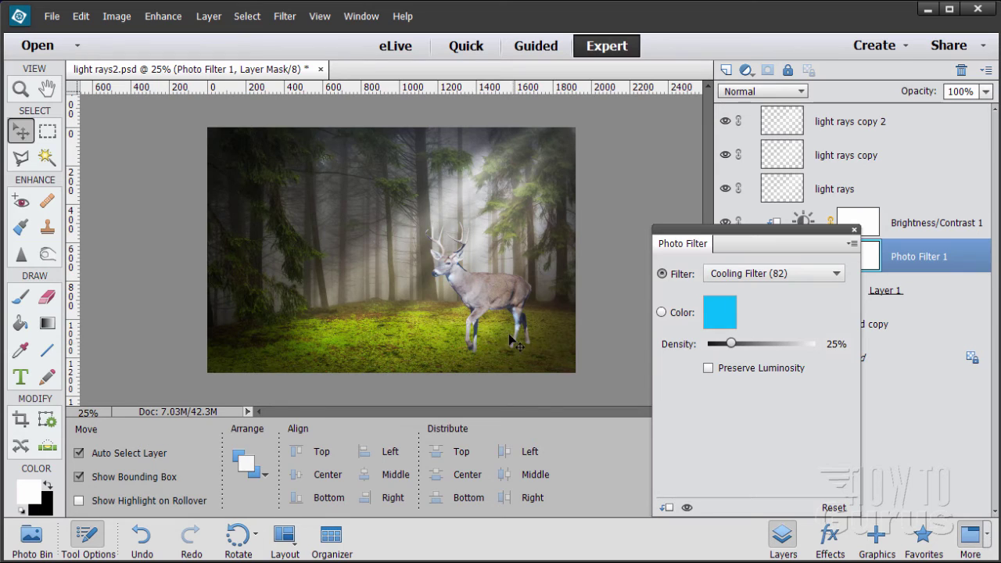
left_click(854, 232)
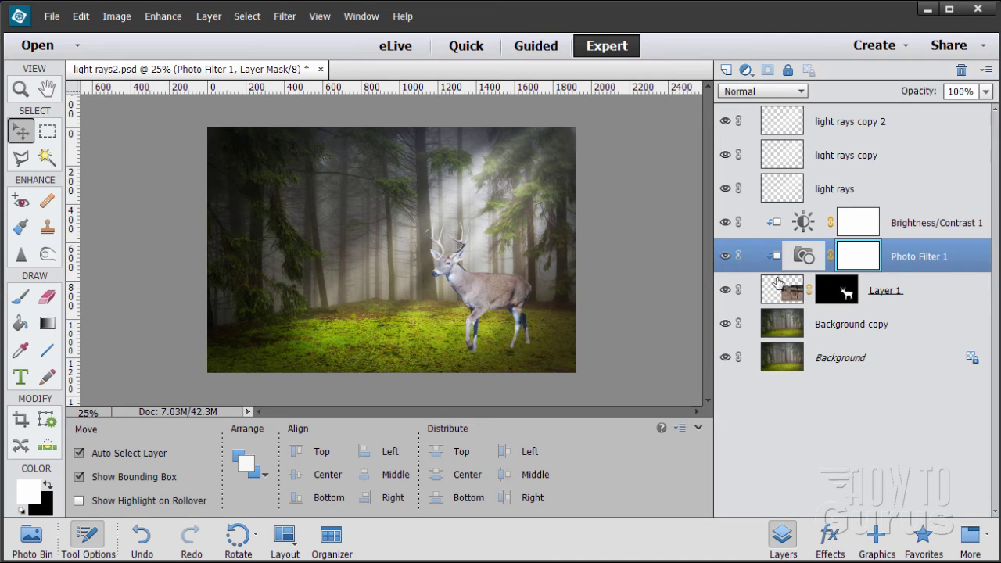
- Reduce the density of the deer's Photo Filter adjustment to 10%
double_click(797, 263)
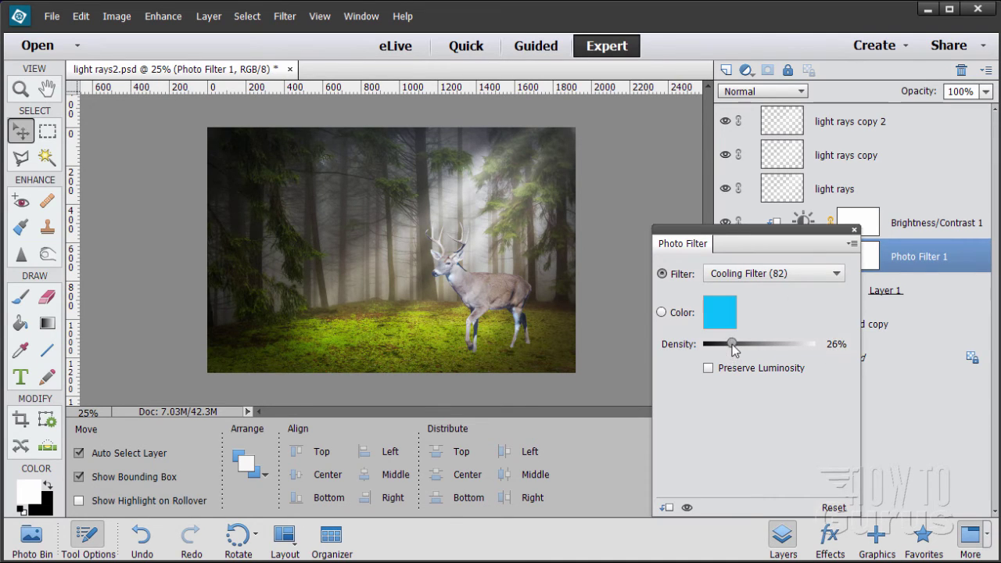
left_click_drag(730, 344, 715, 345)
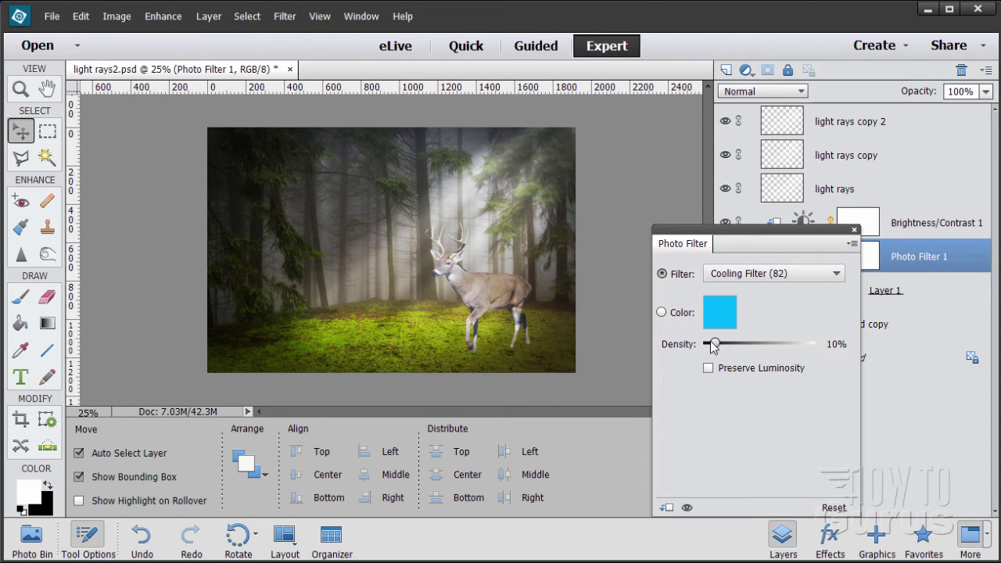
left_click(854, 231)
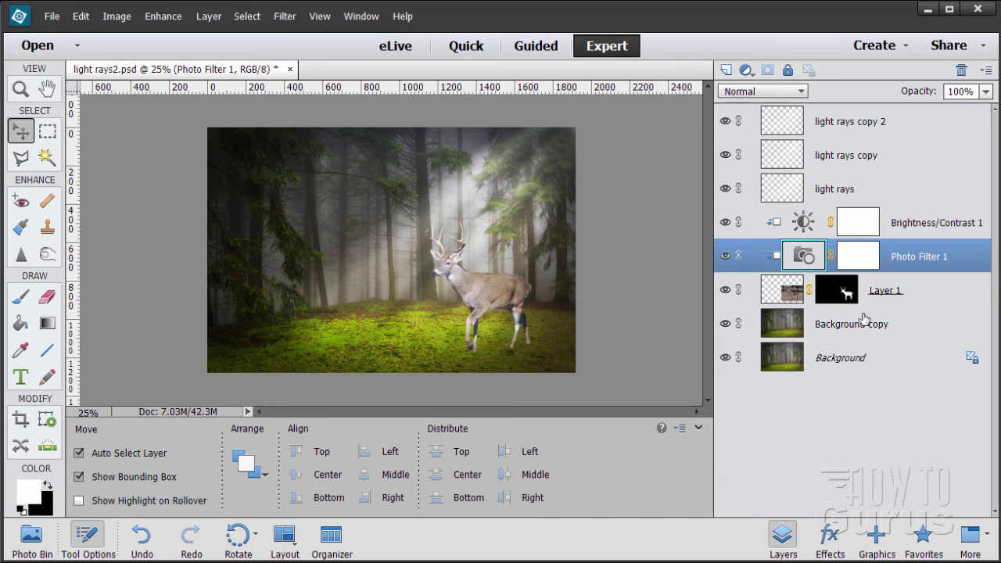
- Mask the Photo Filter off the deer's head and front by painting its mask black with a soft 592 px brush
left_click(865, 259)
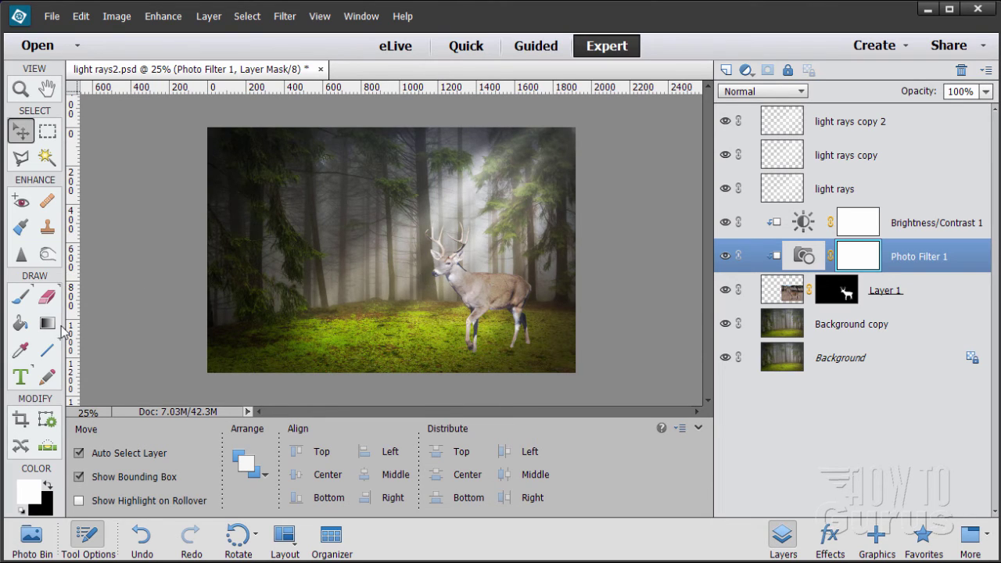
left_click(21, 295)
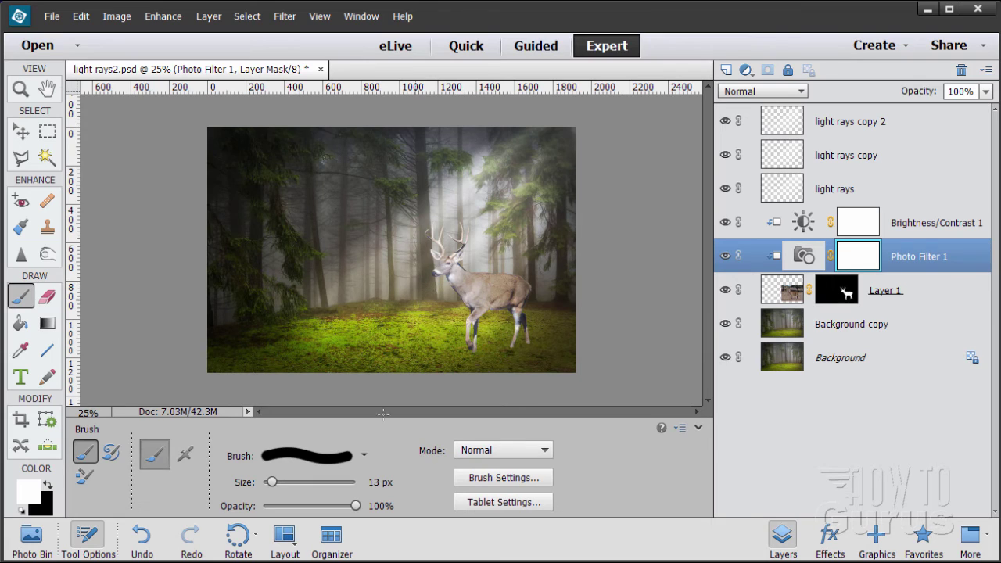
left_click(306, 454)
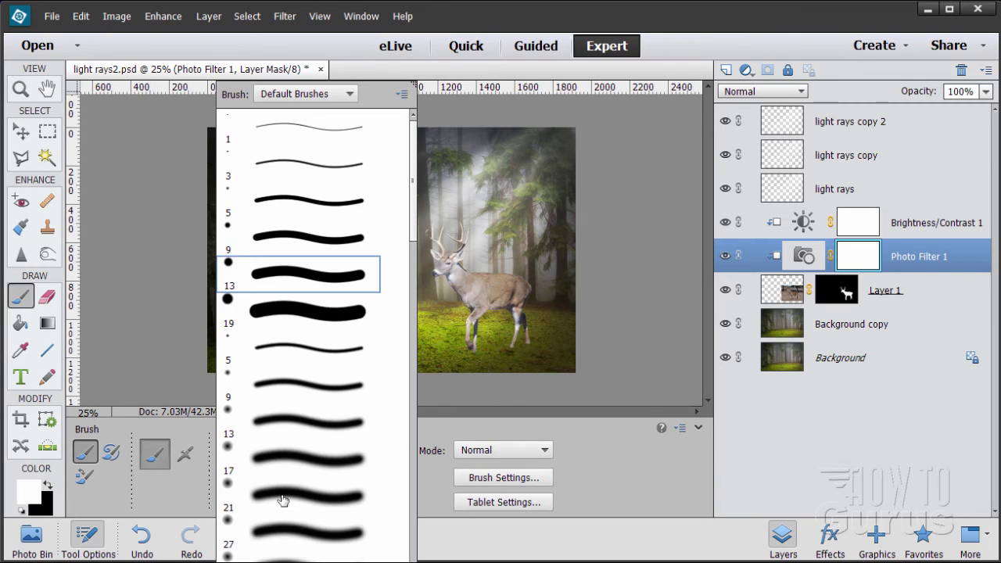
left_click(288, 493)
left_click_drag(279, 481, 325, 483)
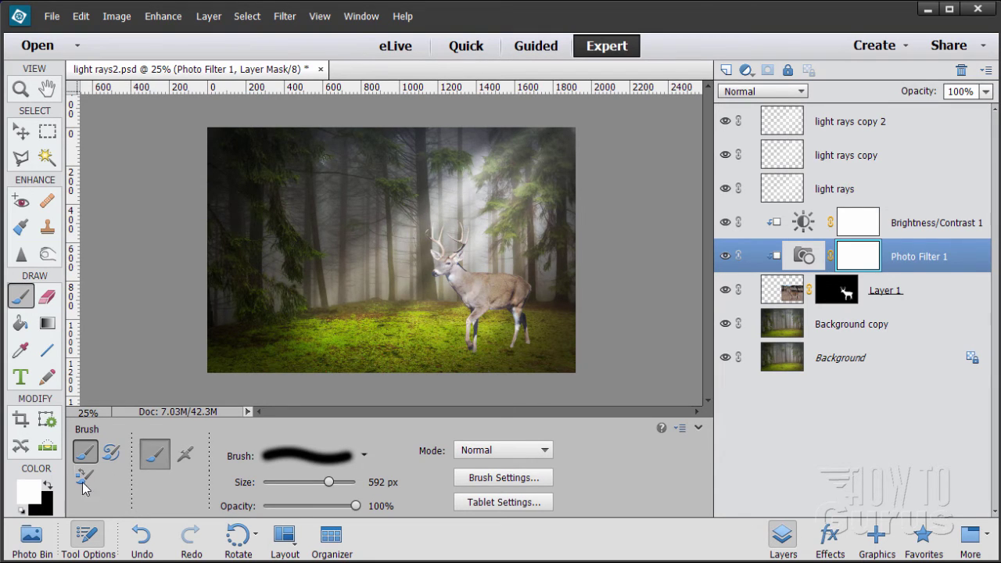
left_click(51, 485)
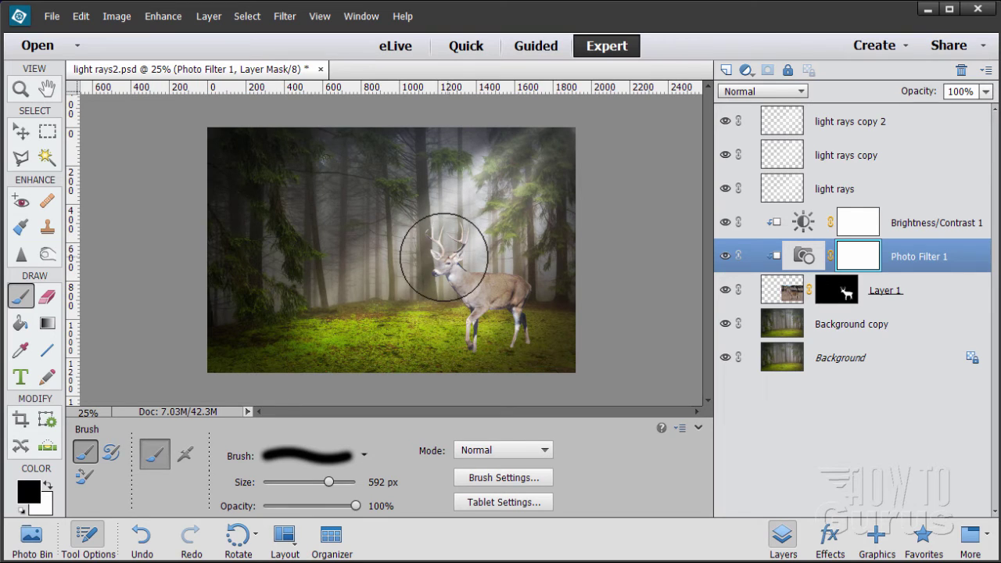
mouse_move(443, 257)
left_mouse_down()
mouse_move(458, 259)
mouse_move(447, 265)
left_mouse_up()
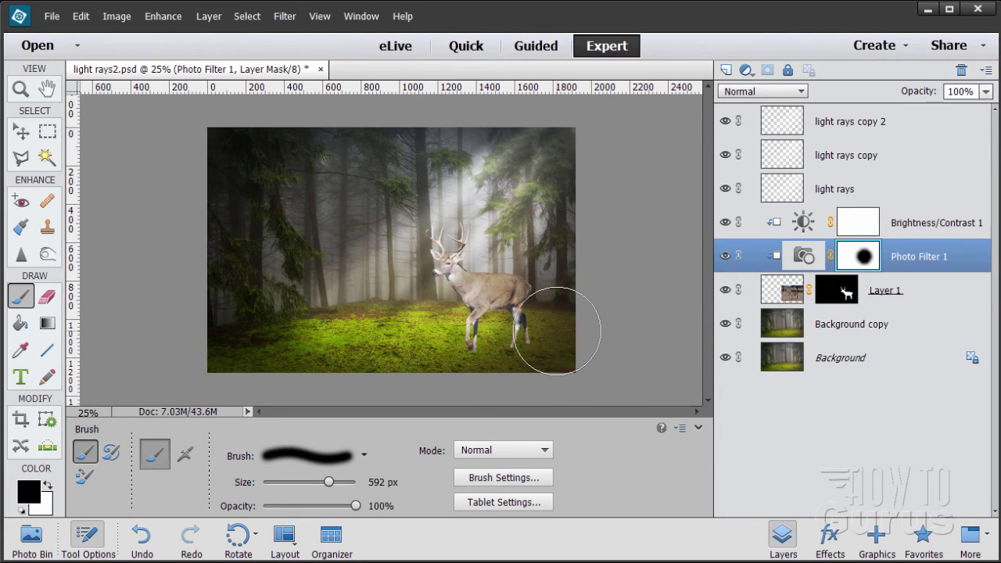
- Duplicate the deer's Layer 1 as a working copy and hide the original layer
left_click(791, 295)
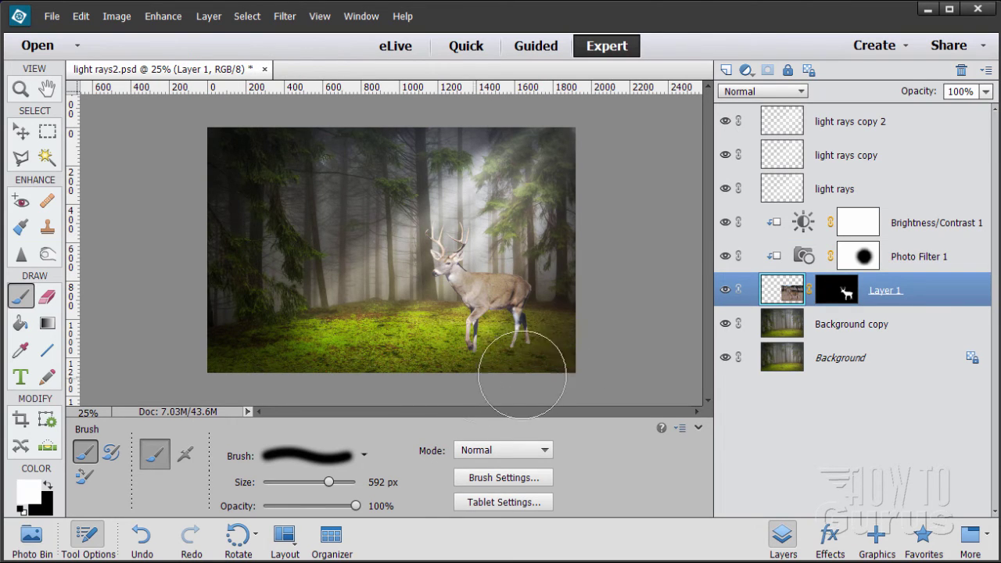
mouse_move(571, 350)
left_mouse_down()
mouse_move(546, 320)
mouse_move(516, 357)
left_mouse_up()
left_click_drag(792, 294, 726, 70)
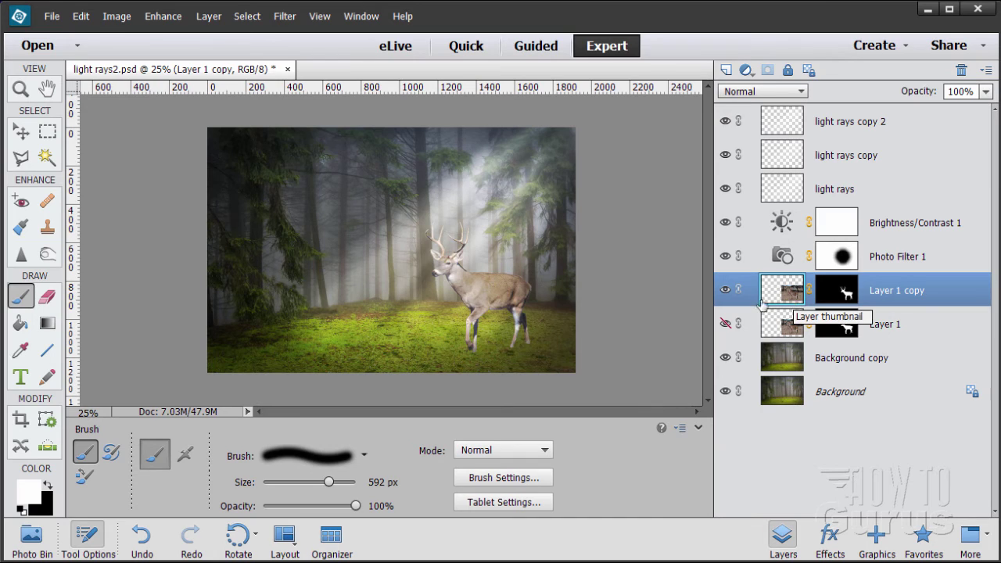
- Shade the deer's legs and hindquarters on Layer 1 copy by painting black along their edges with the soft 592 px brush
left_click(48, 488)
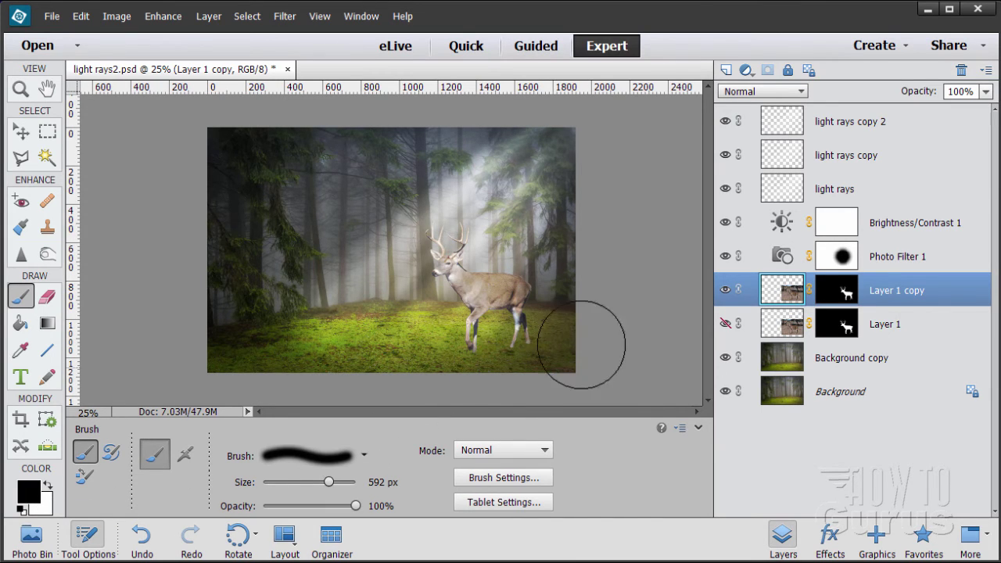
left_click_drag(551, 344, 537, 339)
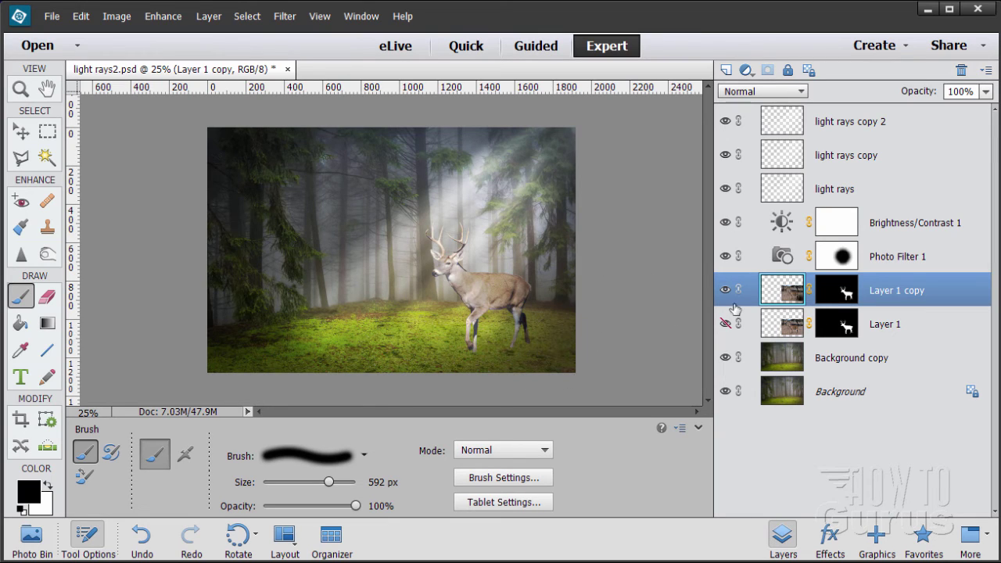
mouse_move(558, 290)
left_mouse_down()
mouse_move(574, 328)
mouse_move(546, 358)
mouse_move(597, 340)
mouse_move(561, 321)
mouse_move(484, 371)
mouse_move(508, 386)
mouse_move(485, 379)
mouse_move(570, 369)
mouse_move(553, 320)
mouse_move(562, 275)
mouse_move(542, 244)
mouse_move(523, 239)
mouse_move(541, 297)
left_mouse_up()
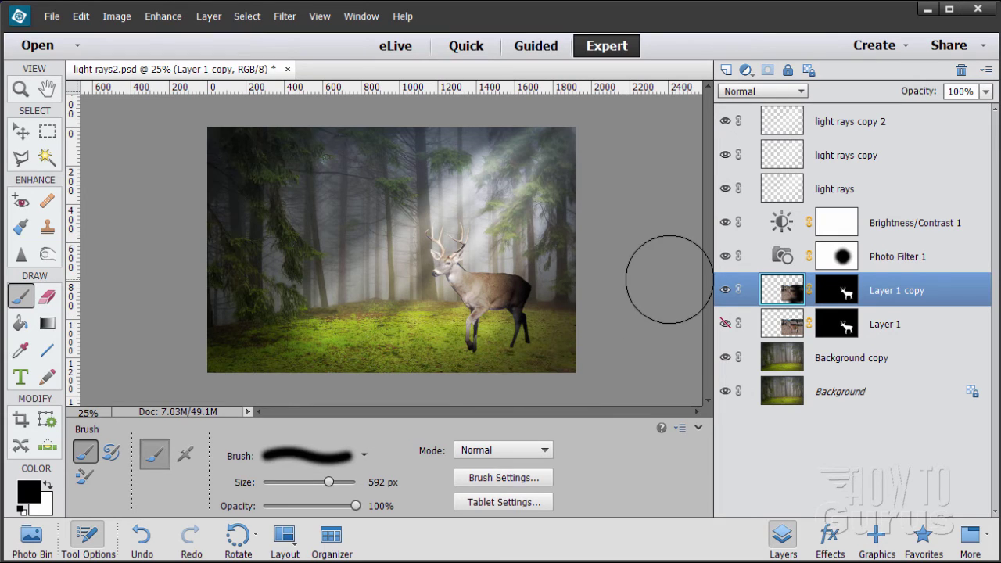
- Paint black over the ground beneath and behind the deer on the Background copy layer, and reduce the brush size to 97 px
left_click(808, 361)
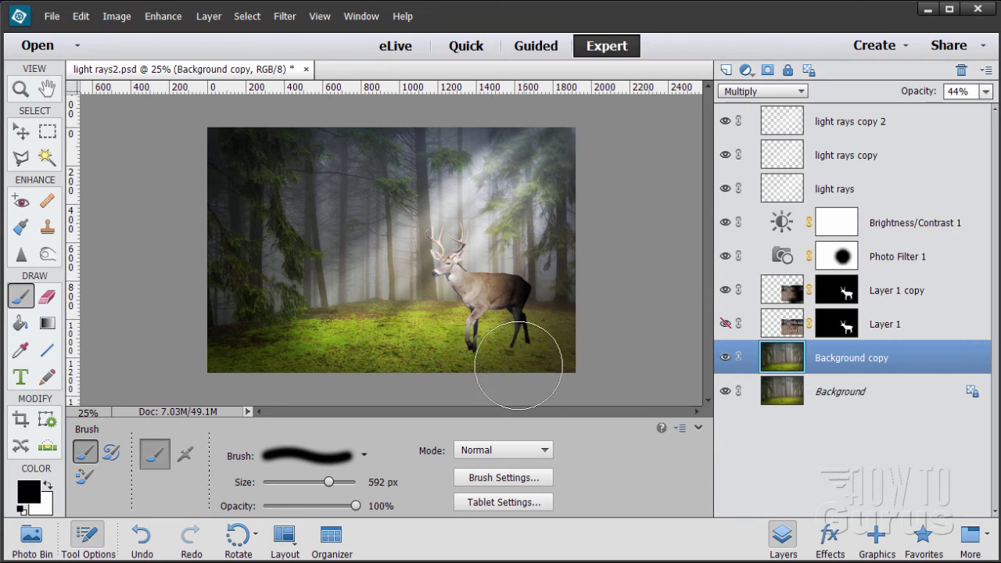
mouse_move(514, 365)
left_mouse_down()
mouse_move(469, 365)
mouse_move(551, 351)
mouse_move(477, 357)
mouse_move(570, 339)
mouse_move(585, 306)
left_mouse_up()
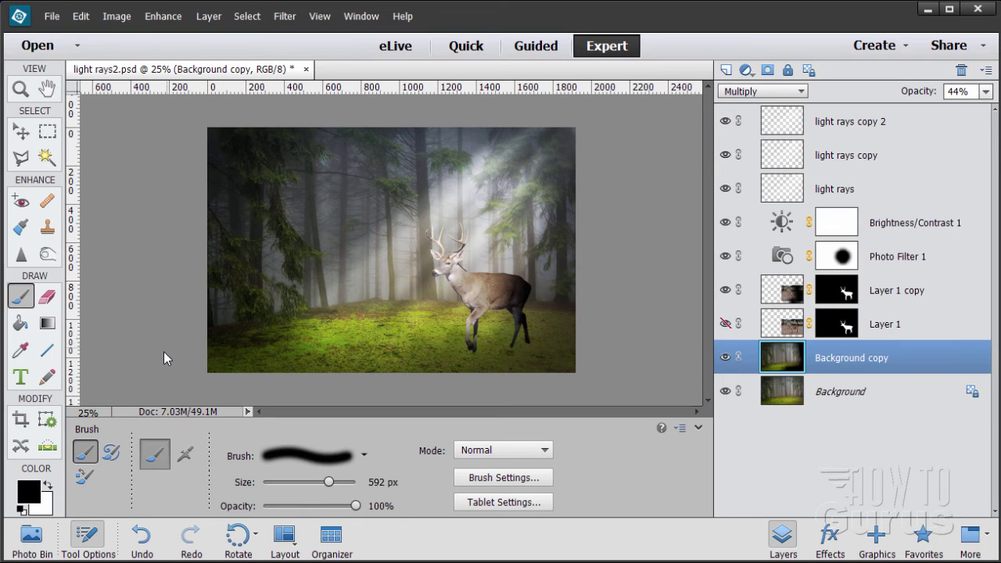
left_click(795, 334)
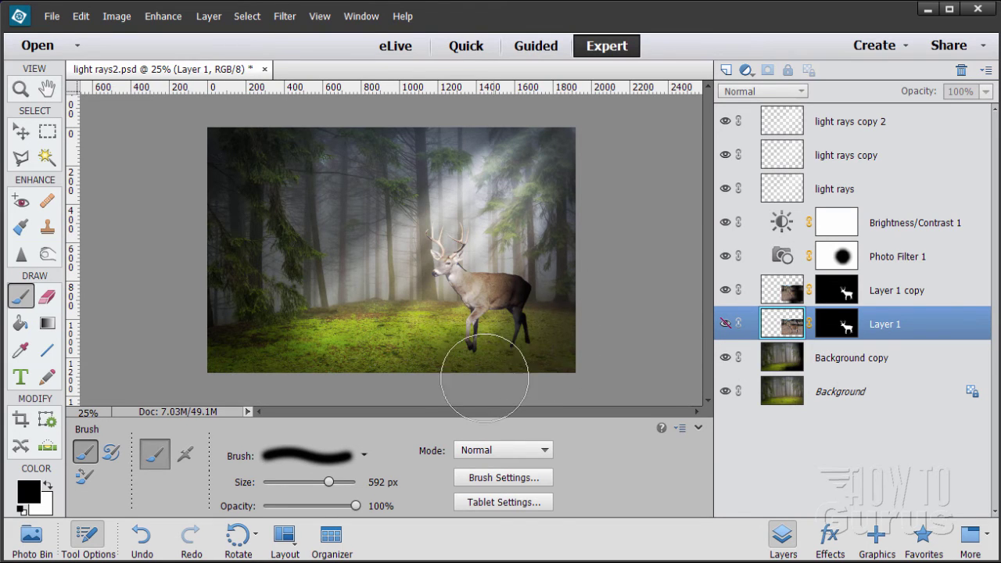
left_click(778, 362)
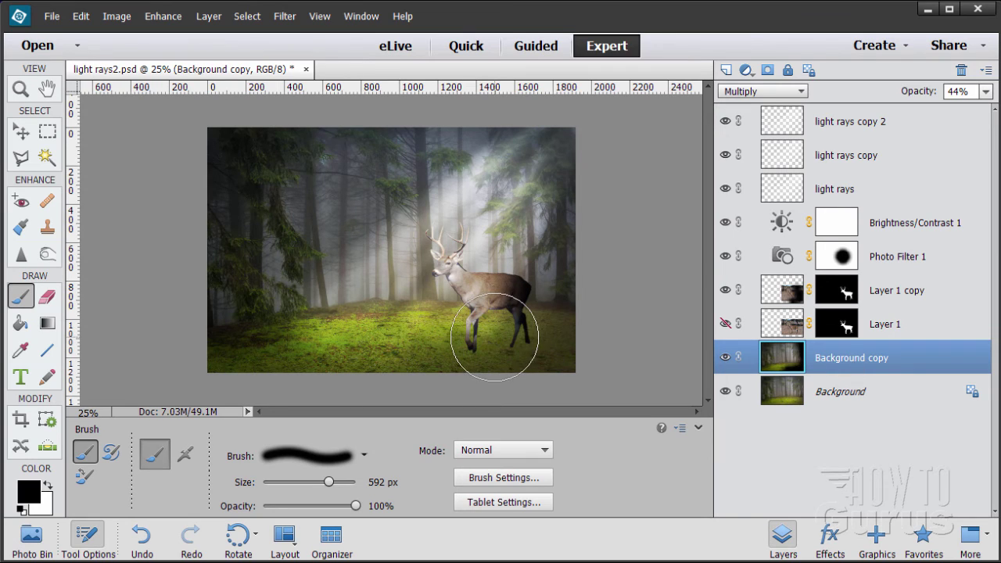
left_click_drag(324, 490, 306, 488)
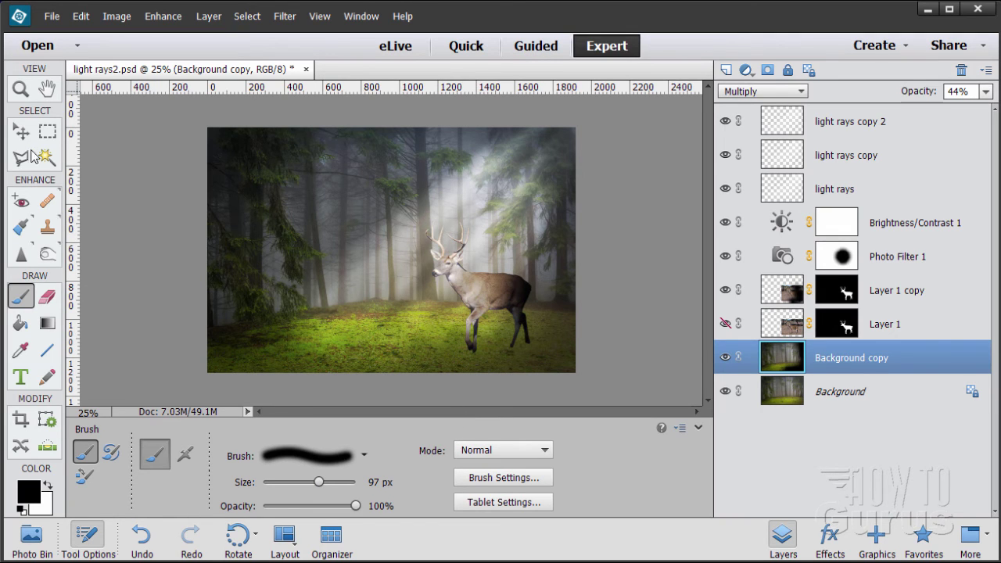
- Add a new layer above Background copy and paint a black ground shadow beneath the deer's hooves with the soft 97 px brush
left_click(20, 89)
left_click(516, 349)
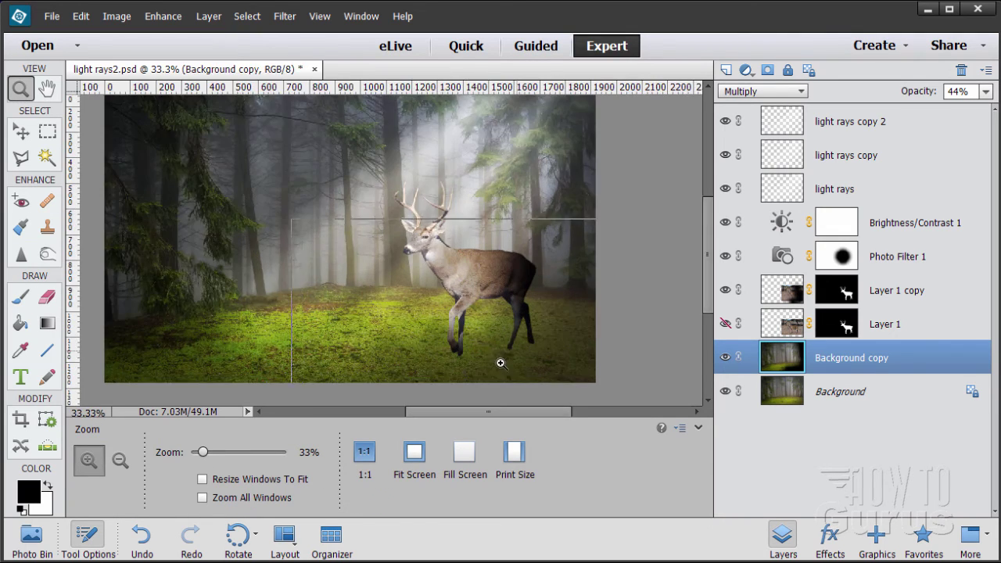
left_click(501, 364)
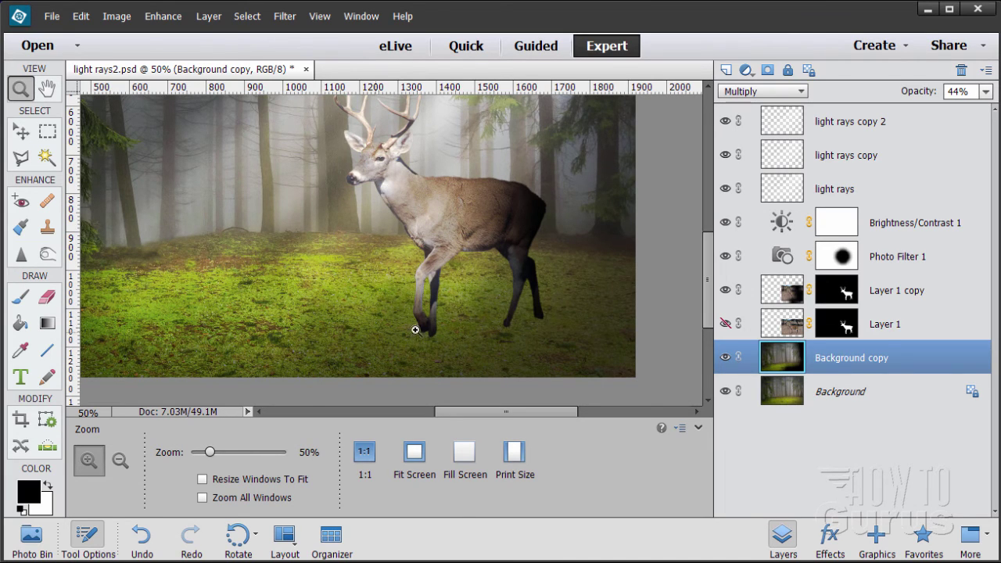
key("v")
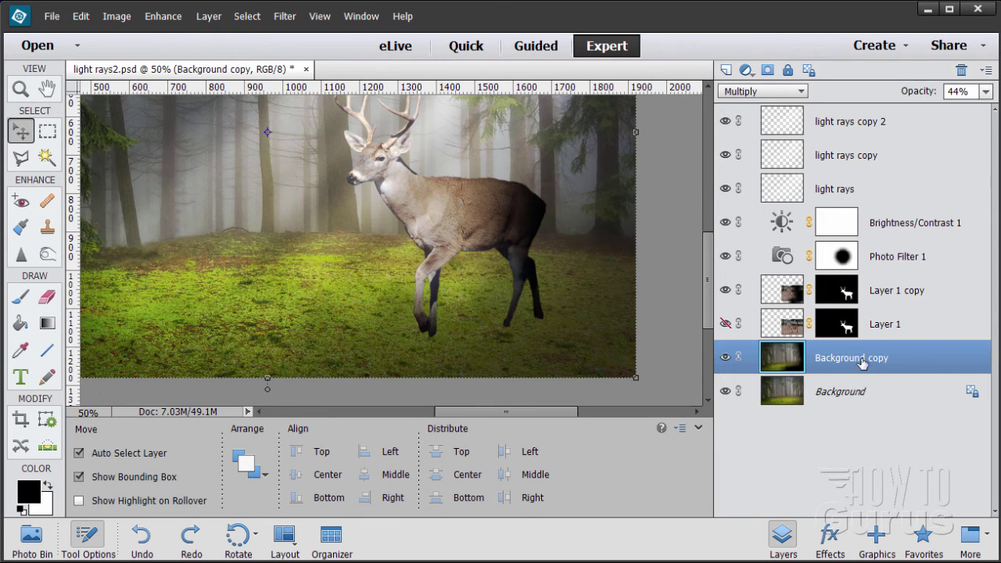
left_click(726, 69)
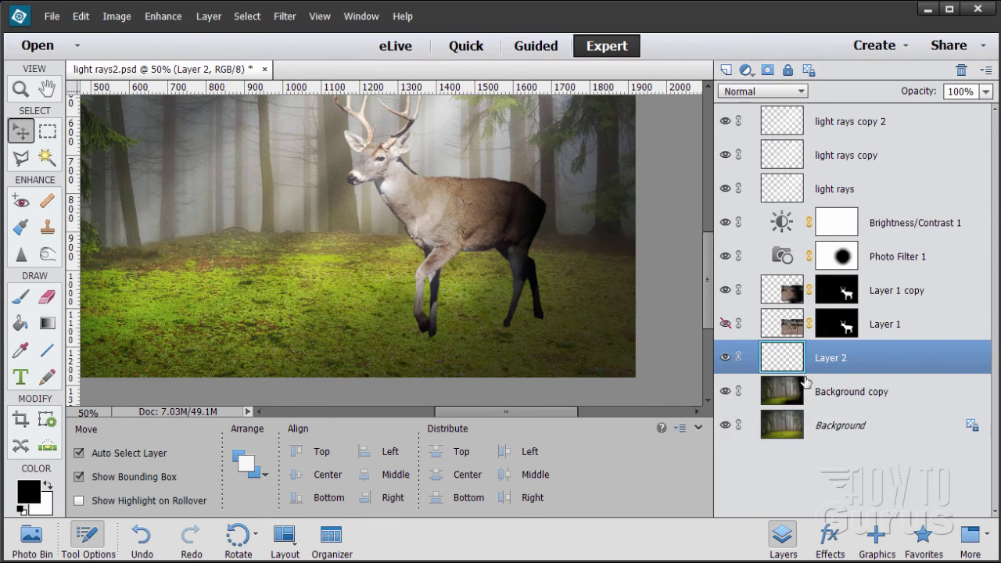
left_click(21, 296)
mouse_move(446, 323)
left_mouse_down()
mouse_move(500, 316)
mouse_move(476, 329)
mouse_move(370, 328)
mouse_move(537, 326)
mouse_move(360, 337)
mouse_move(557, 323)
left_mouse_up()
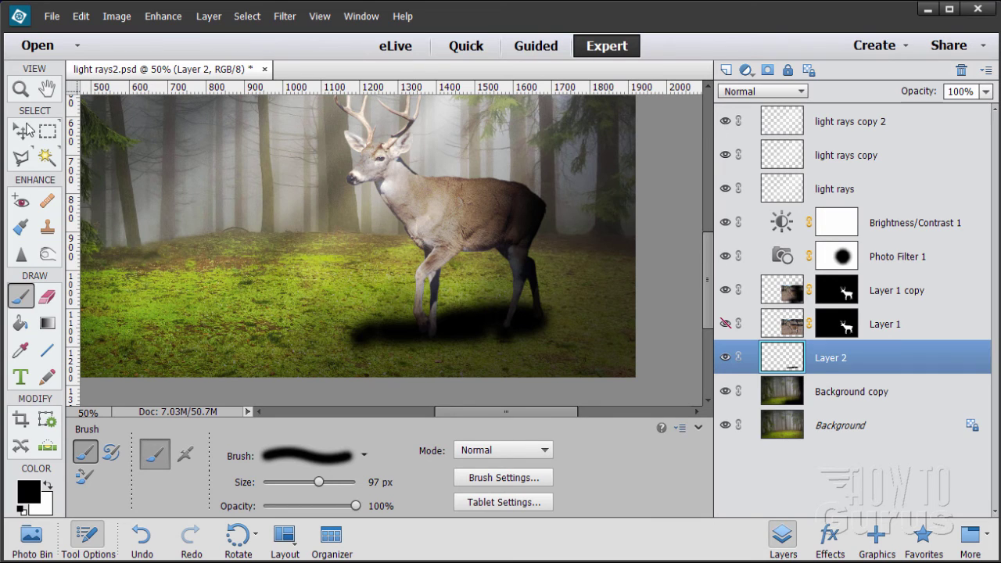
left_click(28, 129)
mouse_move(480, 328)
left_mouse_down()
mouse_move(487, 335)
mouse_move(466, 330)
left_mouse_up()
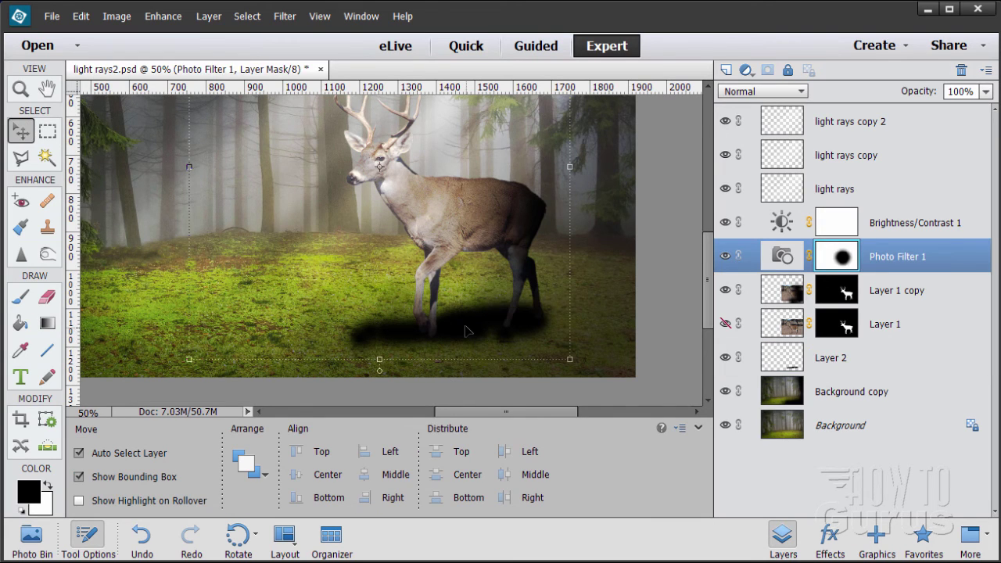
left_click(81, 16)
left_click(89, 31)
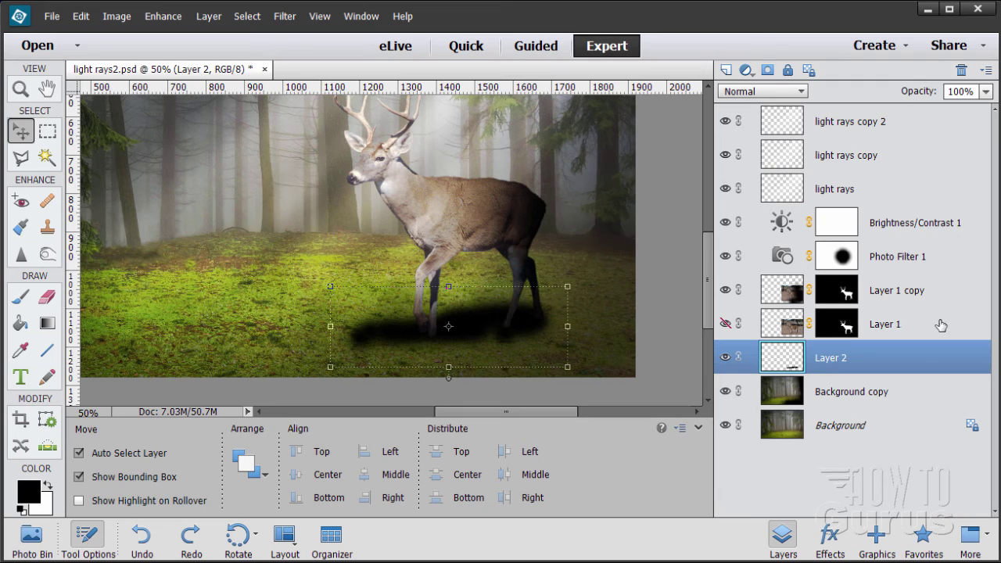
- Lock the three light rays layers: light rays copy 2, light rays copy and light rays
left_click(911, 130)
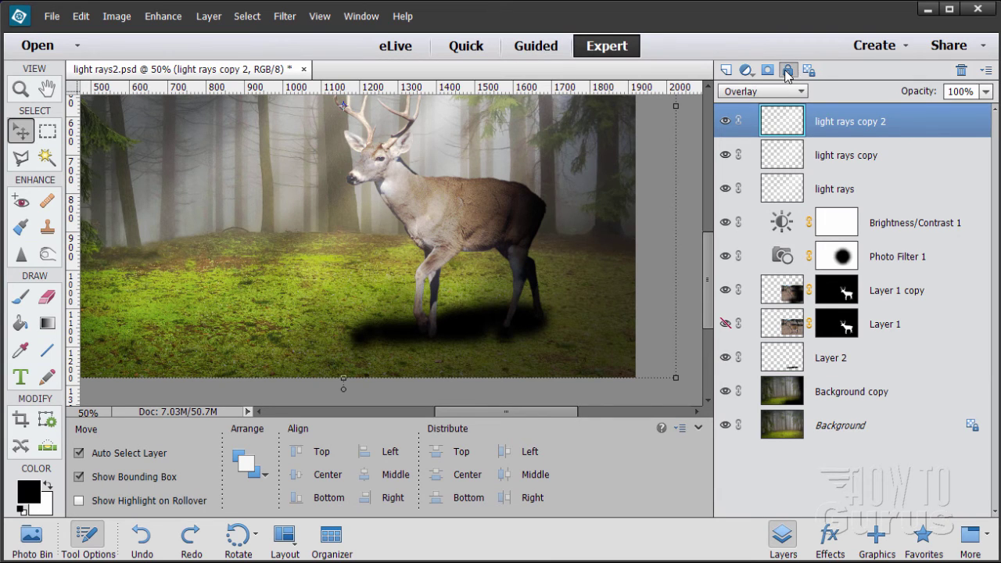
left_click(787, 70)
left_click(905, 162)
left_click(787, 70)
left_click(893, 189)
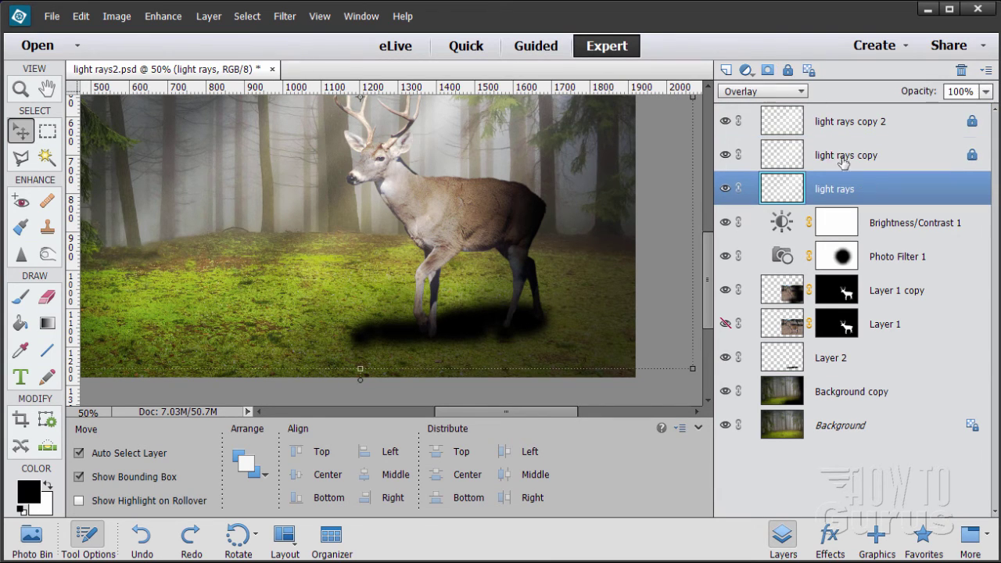
left_click(787, 70)
- Lock the Brightness/Contrast 1, Photo Filter 1 and Layer 1 copy layers
left_click(863, 216)
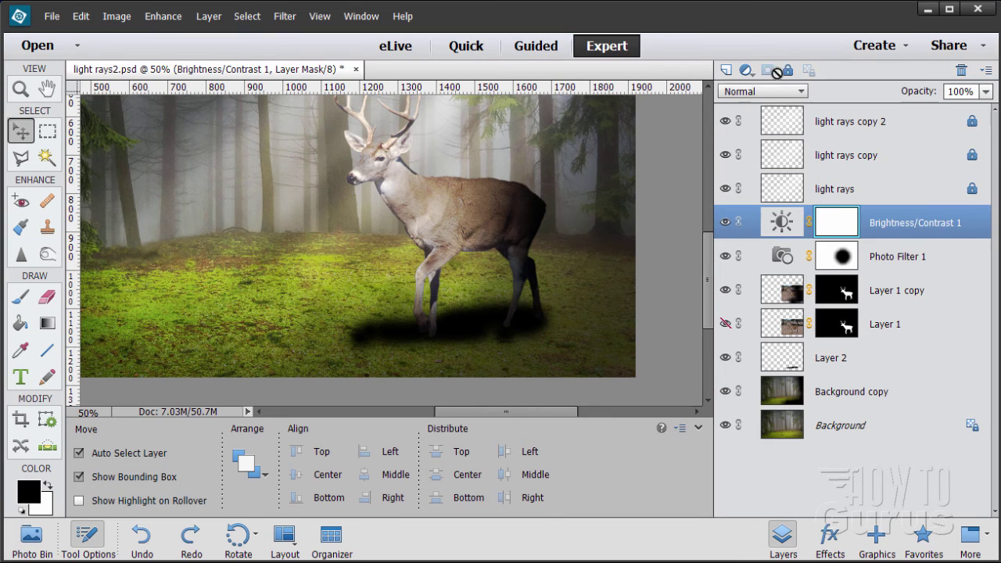
left_click(787, 69)
left_click(937, 257)
left_click(787, 69)
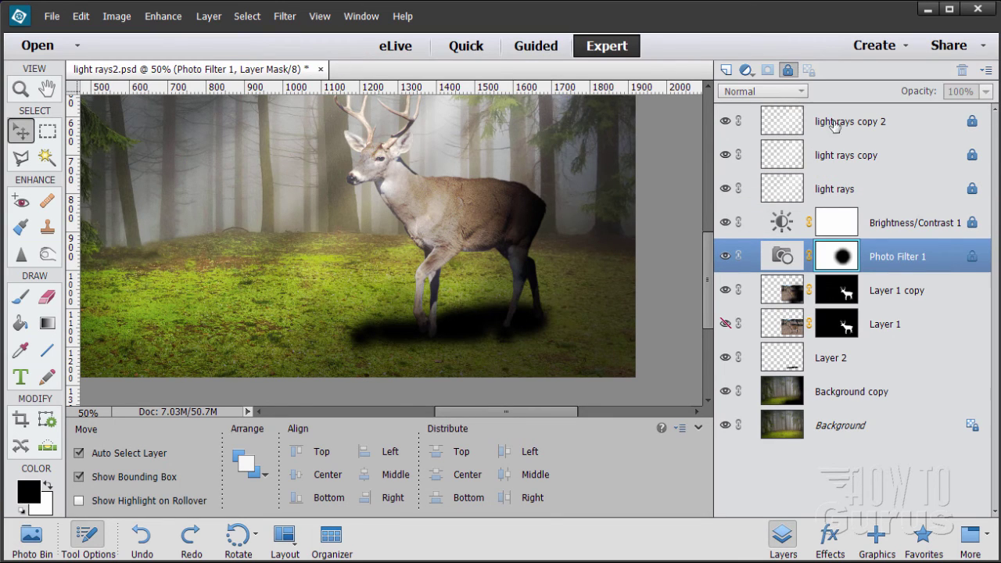
left_click(947, 294)
left_click(787, 70)
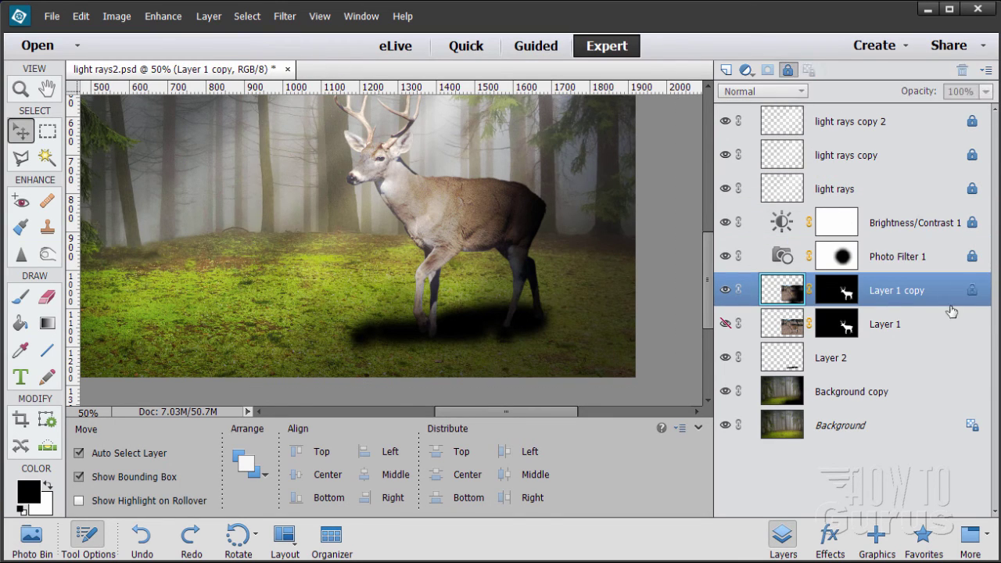
left_click(951, 319)
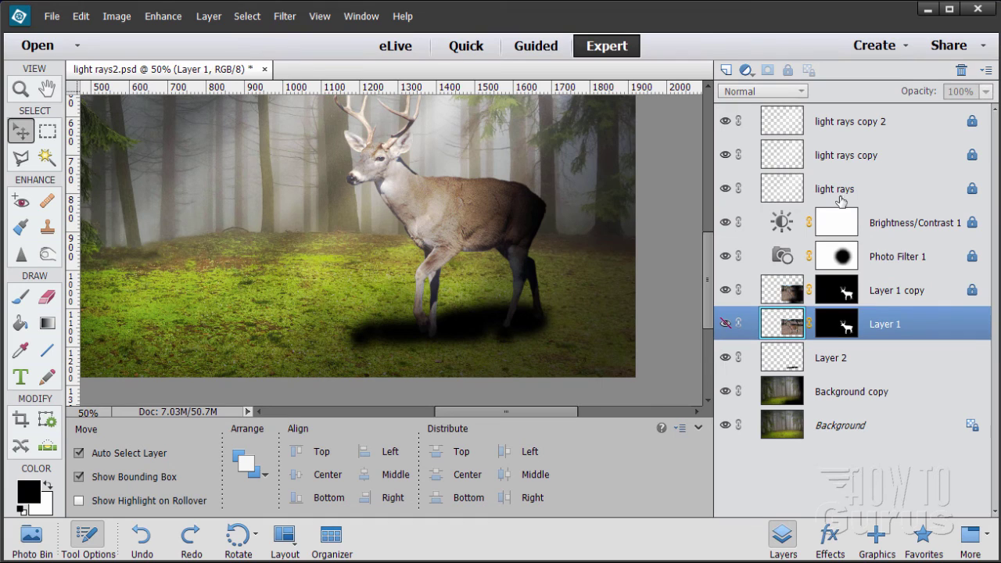
- Move the painted shadow on Layer 2 slightly down under the deer's hooves and trim its edges with the soft 97 px eraser
left_click(902, 358)
left_click_drag(486, 330, 486, 346)
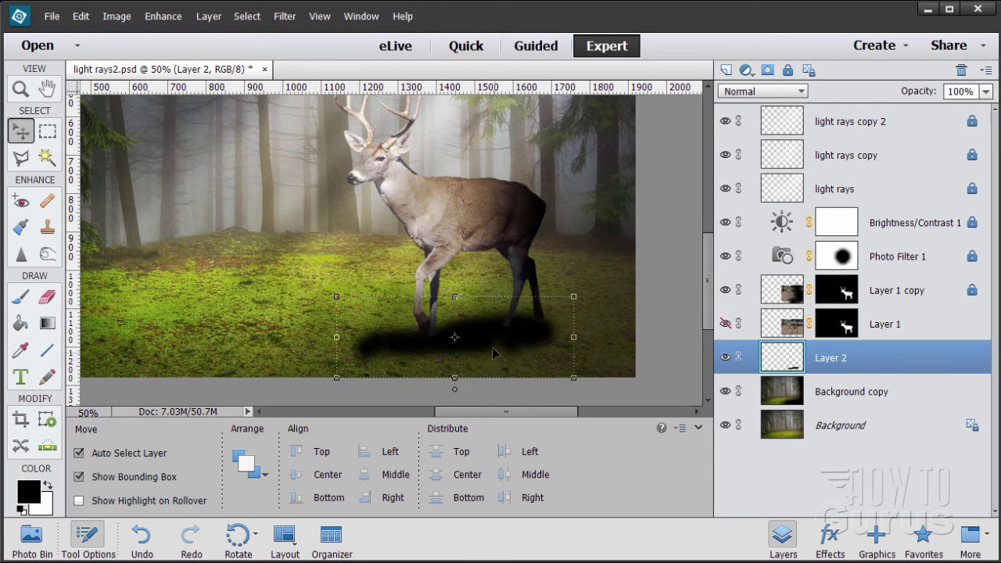
left_click(47, 300)
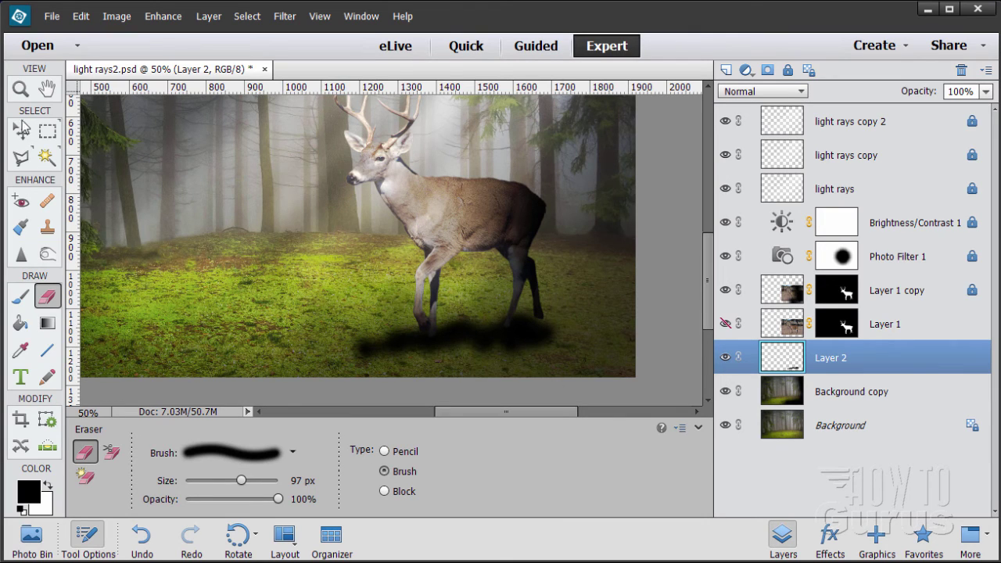
- Soften the shadow on Layer 2 with a Gaussian Blur, raising the radius slightly
left_click(21, 130)
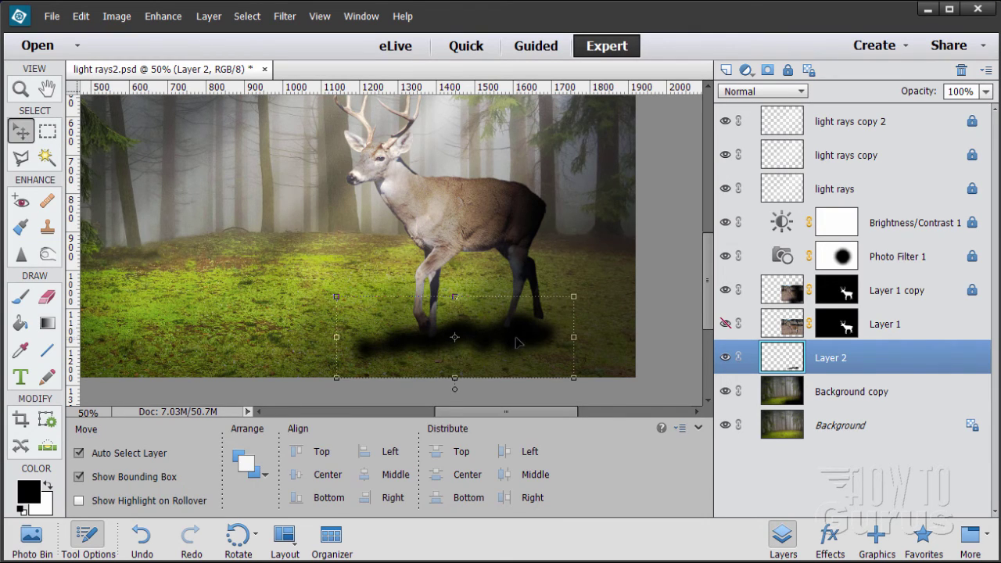
left_click(284, 16)
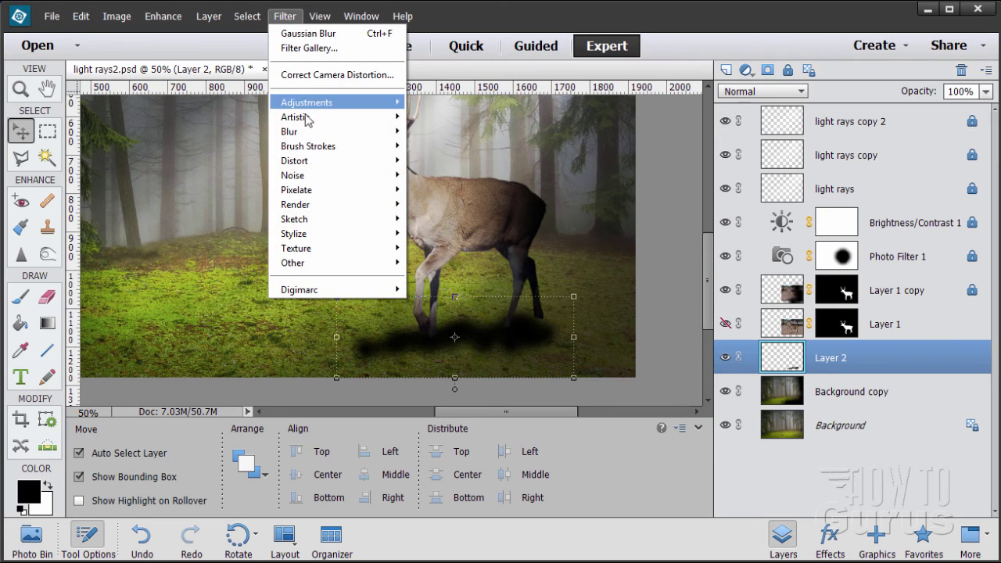
mouse_move(306, 133)
left_click(445, 175)
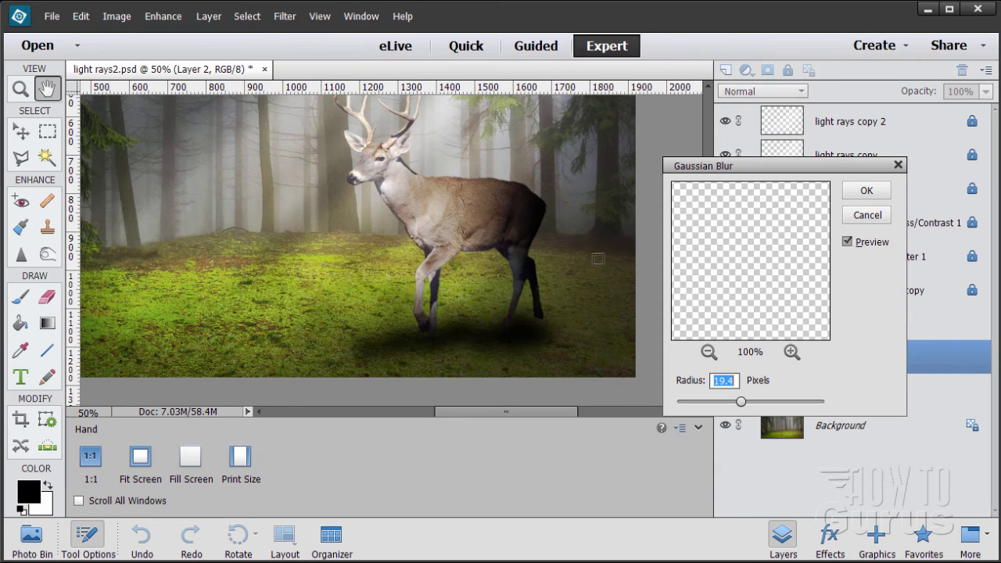
left_click_drag(742, 405, 747, 402)
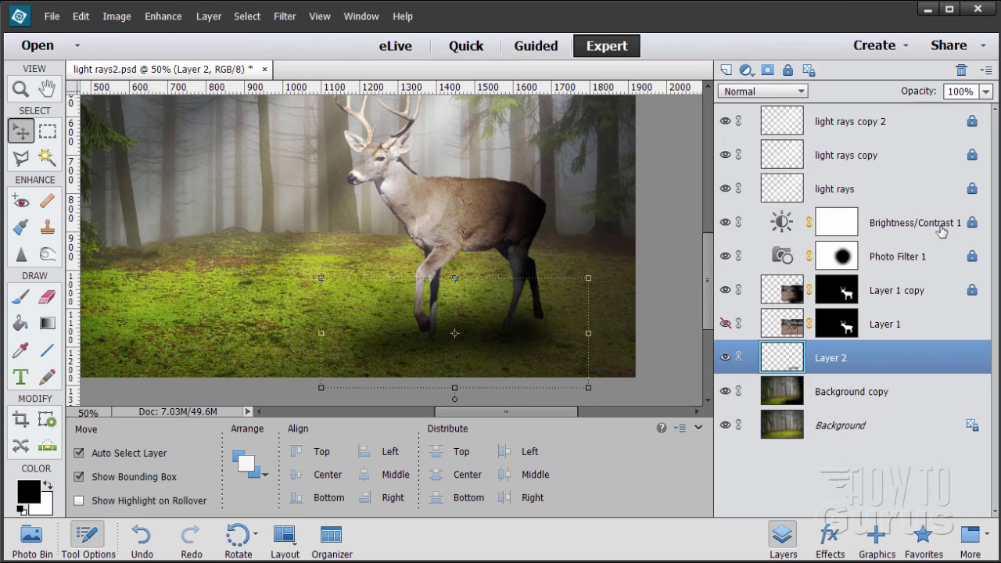
- Set the Layer 2 shadow's opacity to 95% and nudge it slightly up and to the right beneath the deer
left_click(985, 91)
mouse_move(986, 109)
left_mouse_down()
mouse_move(962, 114)
mouse_move(984, 117)
left_mouse_up()
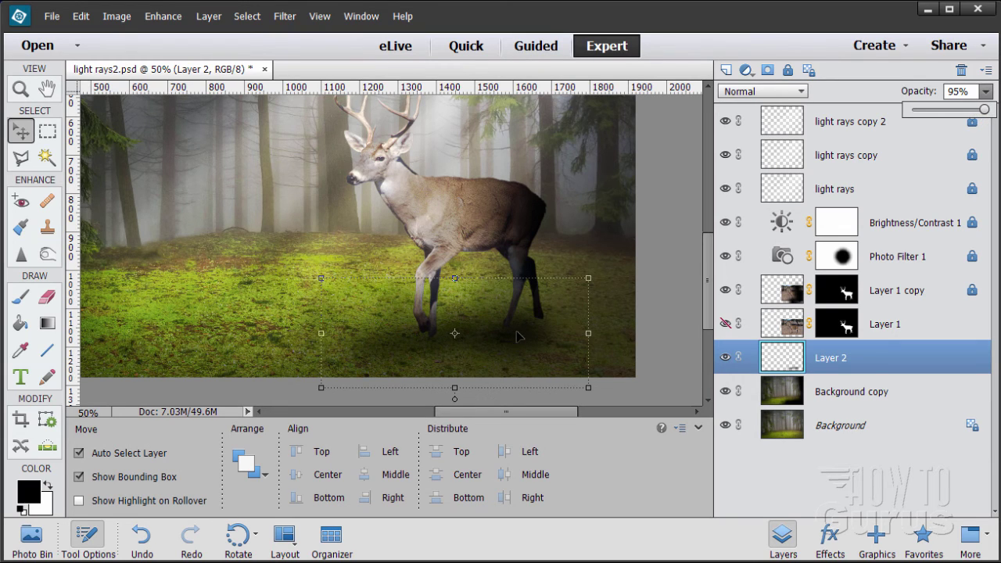
left_click_drag(516, 336, 514, 337)
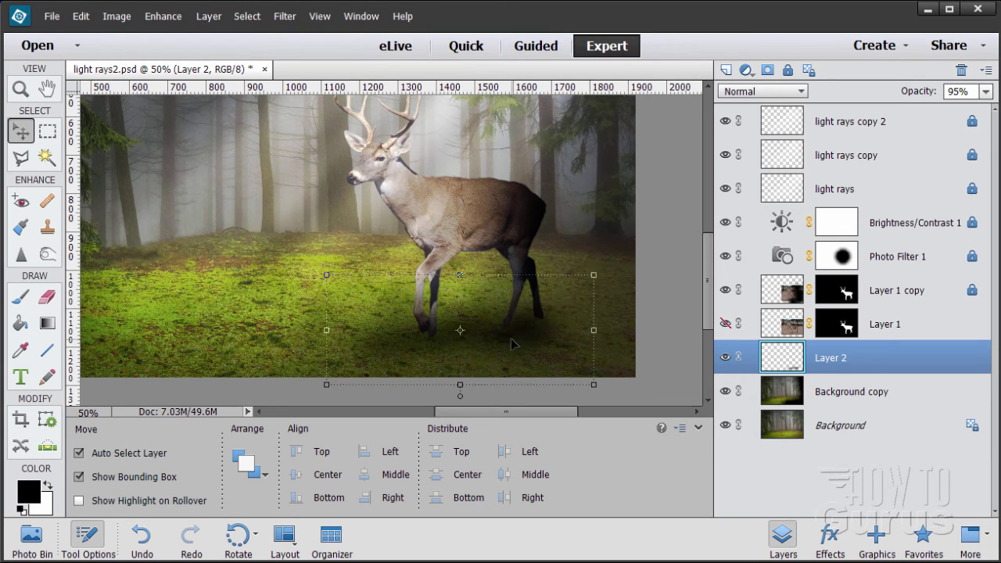
- Darken the forest by raising the opacity of the Multiply Background copy layer to 65%
left_click(21, 91)
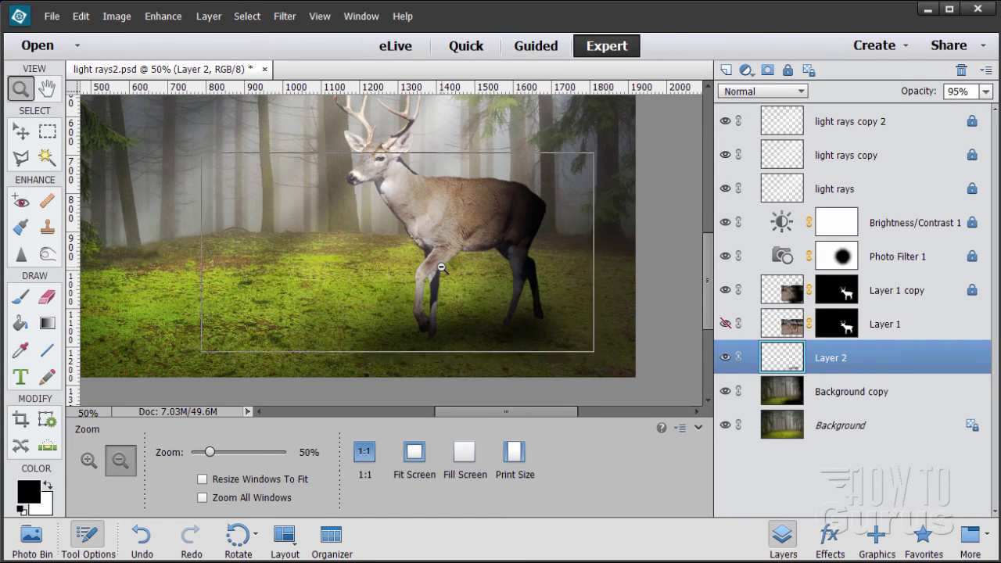
left_click(441, 268, "alt")
left_click(441, 268, "alt")
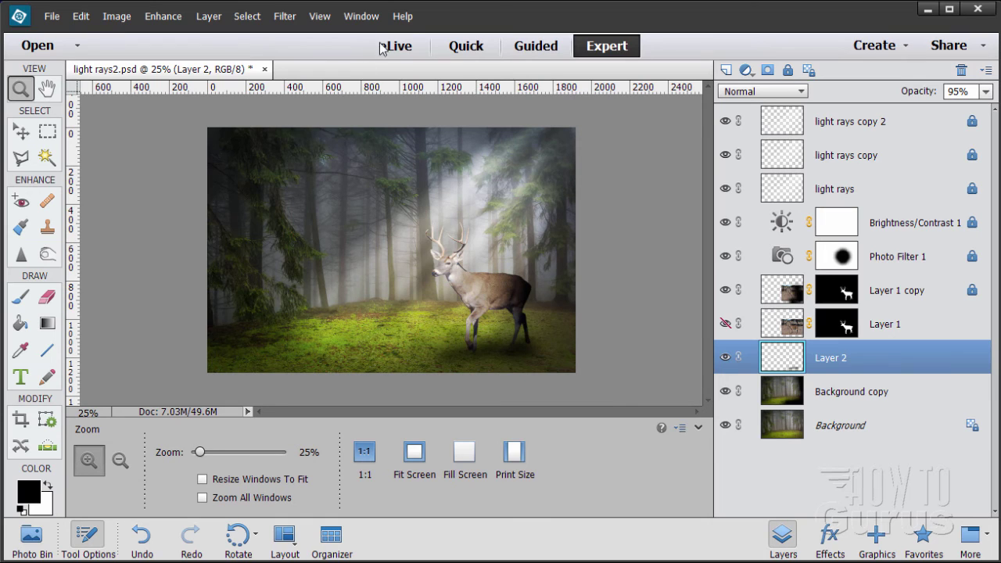
left_click(320, 16)
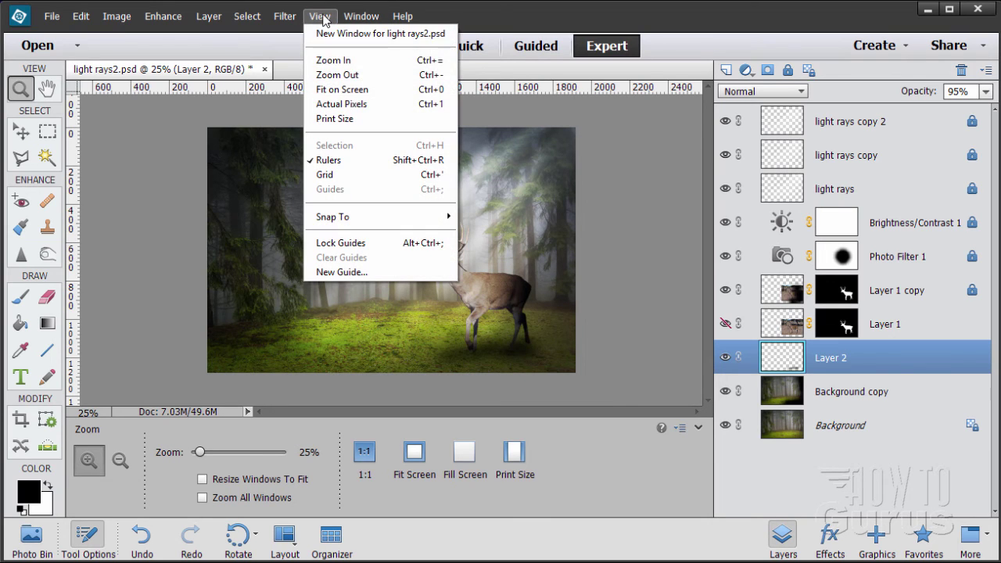
left_click(338, 90)
left_click(22, 131)
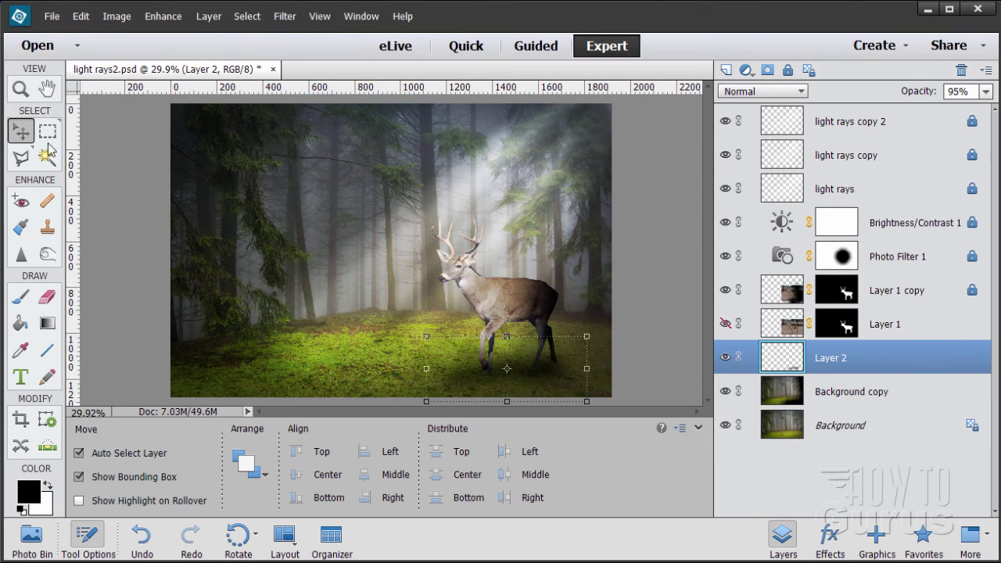
left_click(631, 372)
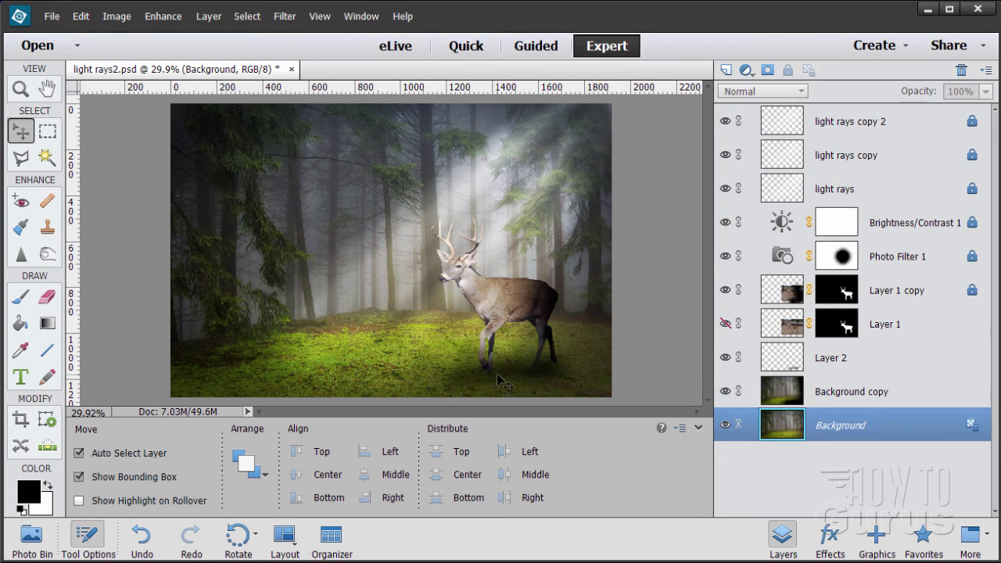
left_click(818, 394)
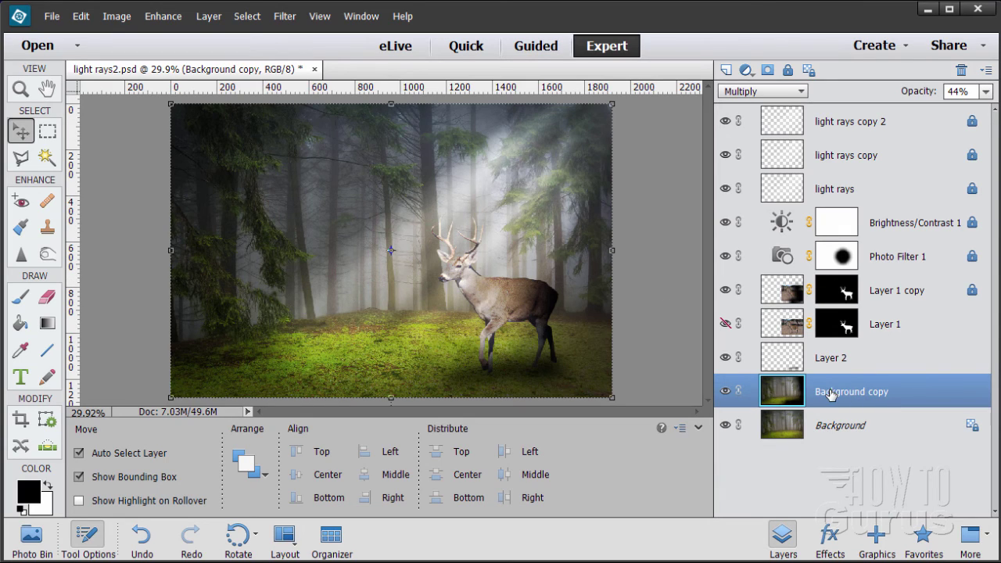
left_click(985, 92)
left_click_drag(951, 114, 955, 114)
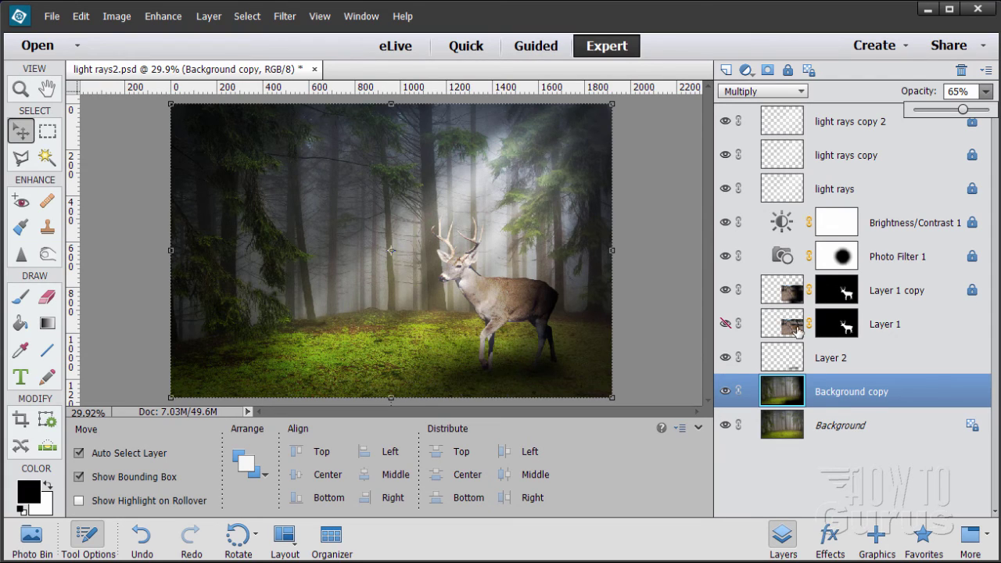
- Unlock the Brightness/Contrast 1 adjustment layer and raise its contrast to about -4
left_click(789, 294)
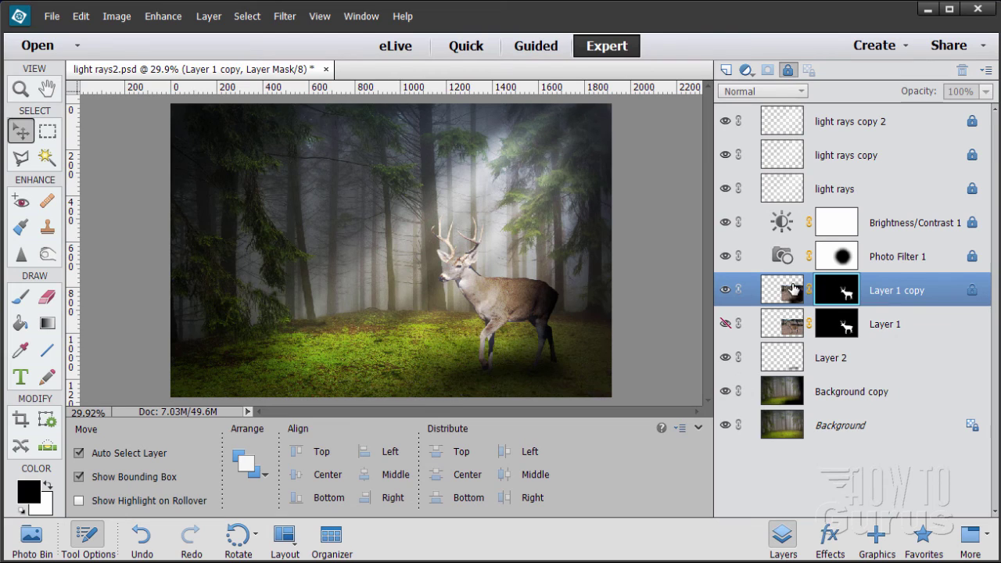
double_click(782, 224)
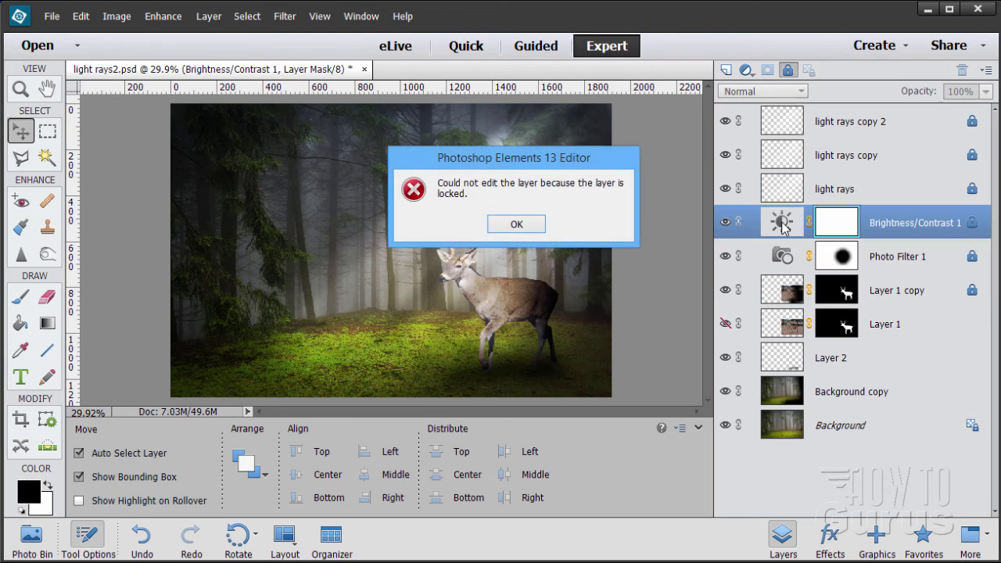
left_click(516, 225)
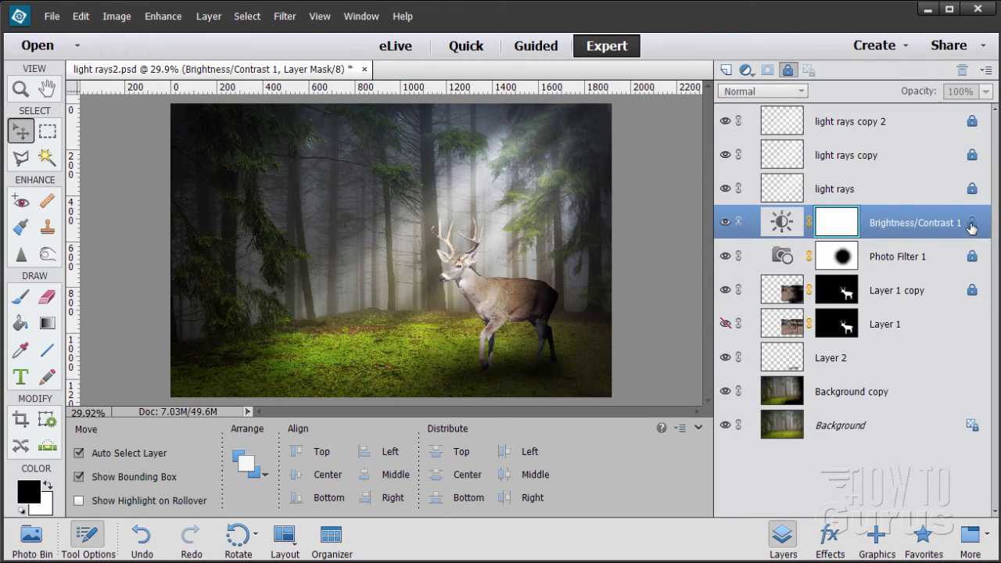
left_click(970, 225)
double_click(782, 224)
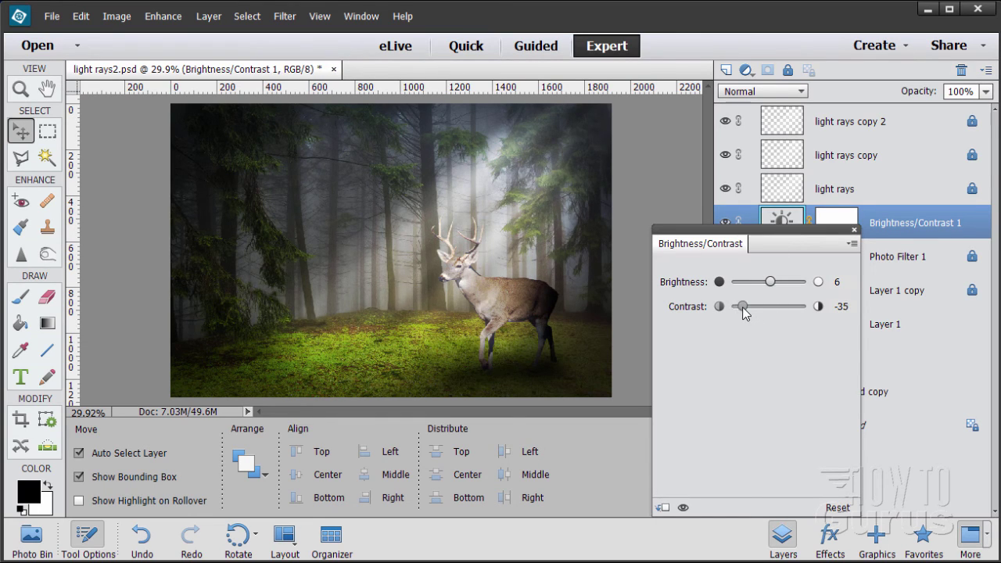
left_click_drag(742, 308, 765, 308)
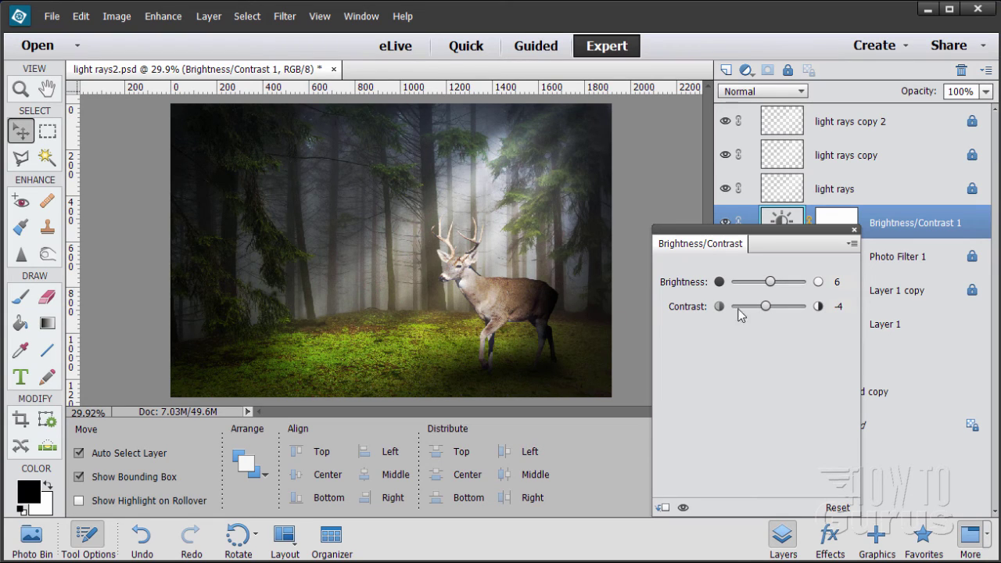
left_click_drag(766, 307, 767, 306)
left_click(854, 230)
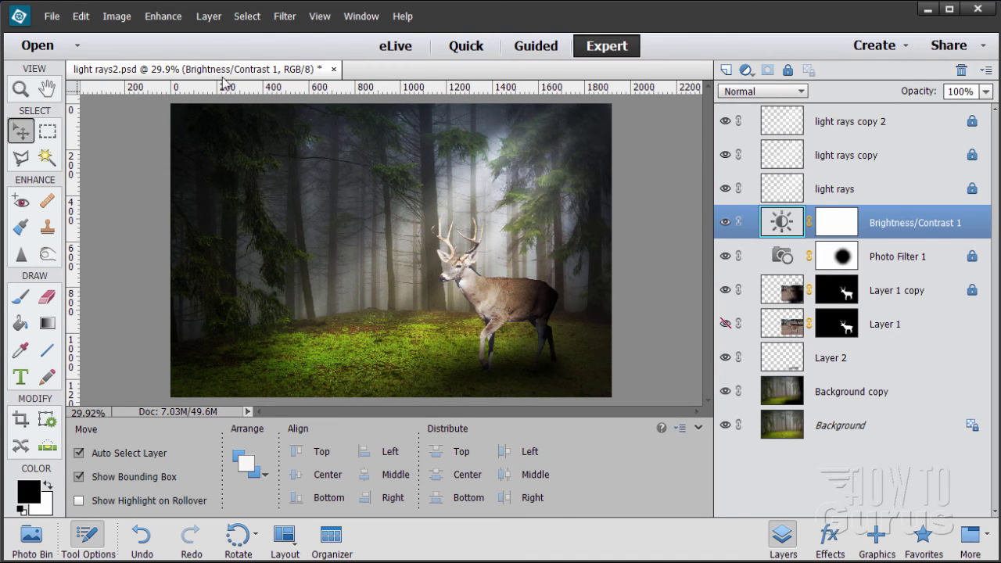
- Save the changes to light rays2.psd
left_click(51, 15)
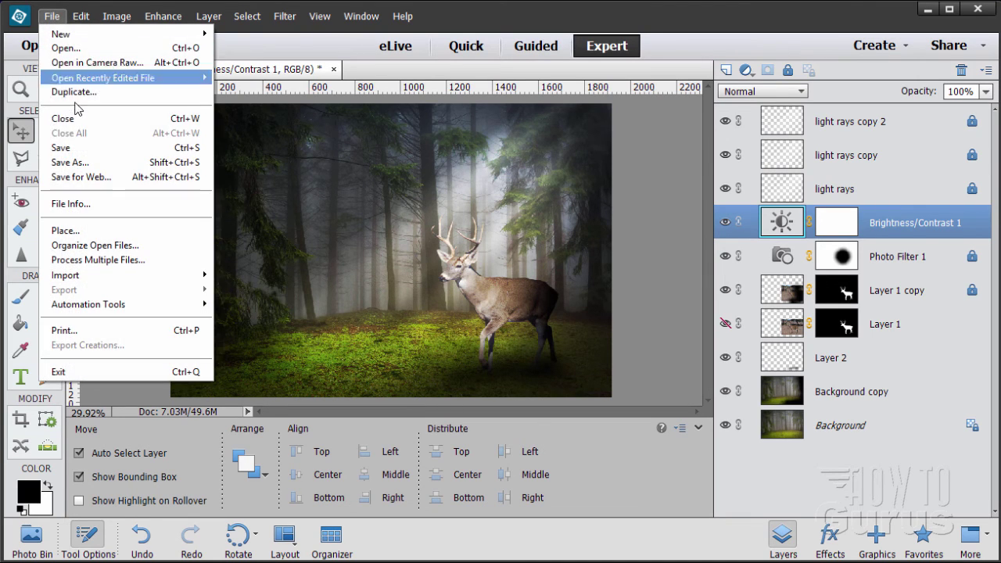
left_click(70, 156)
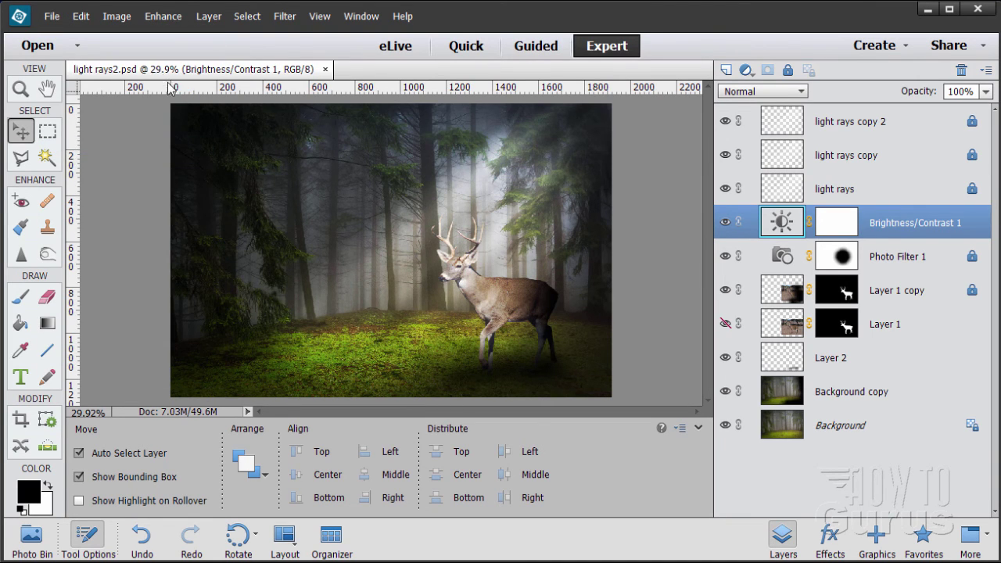
- Float the document in an enlarged window and view the whole composite at 50% zoom
left_click_drag(170, 88, 252, 161)
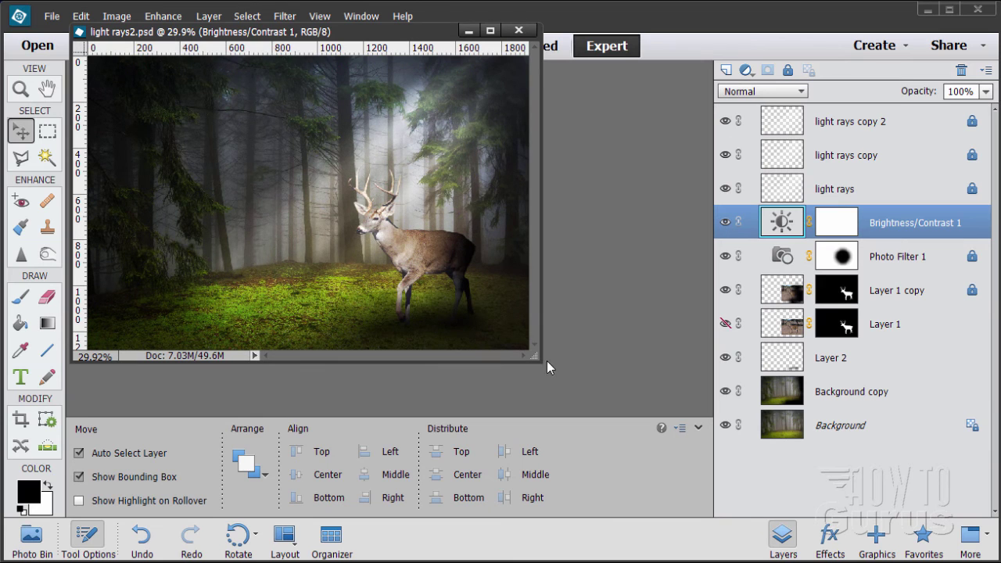
left_click_drag(537, 360, 852, 550)
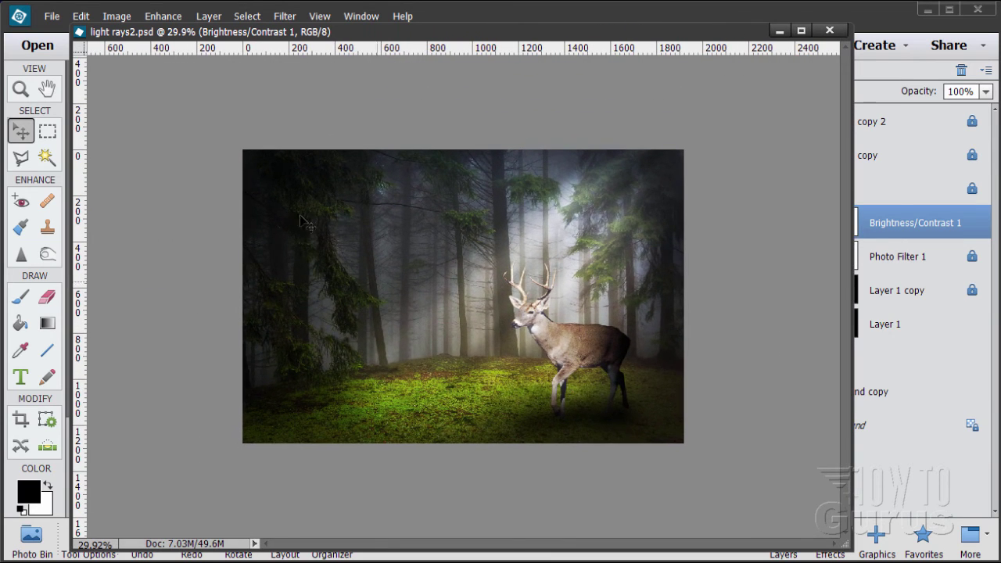
left_click(21, 88)
left_click(475, 282)
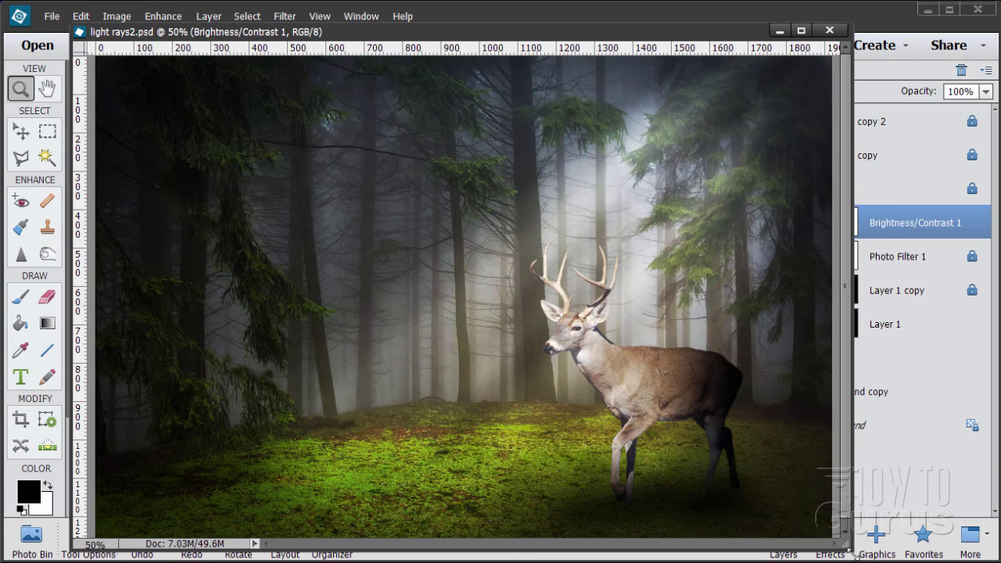
left_click_drag(852, 549, 870, 562)
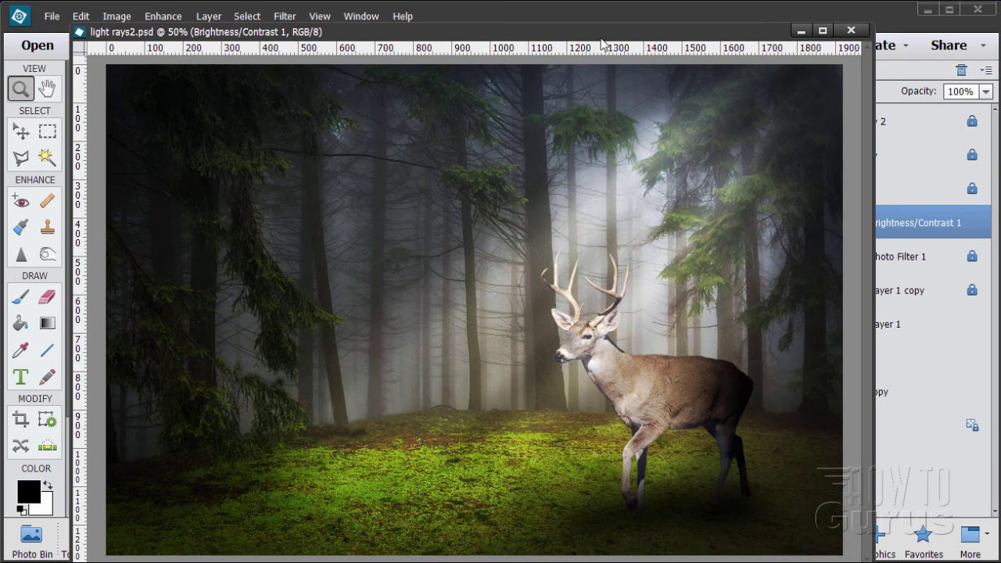
left_click_drag(602, 33, 604, 11)
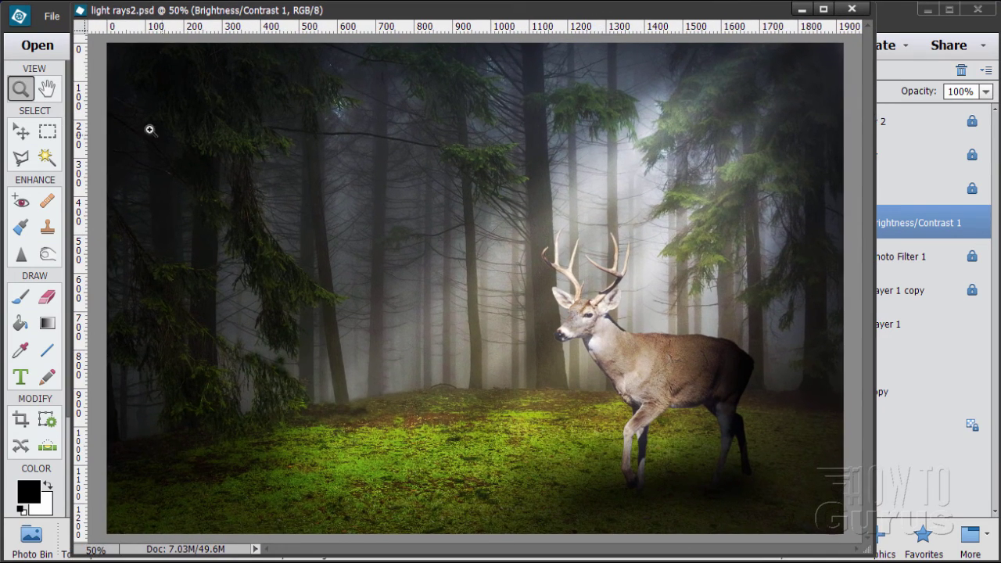
left_click(21, 135)
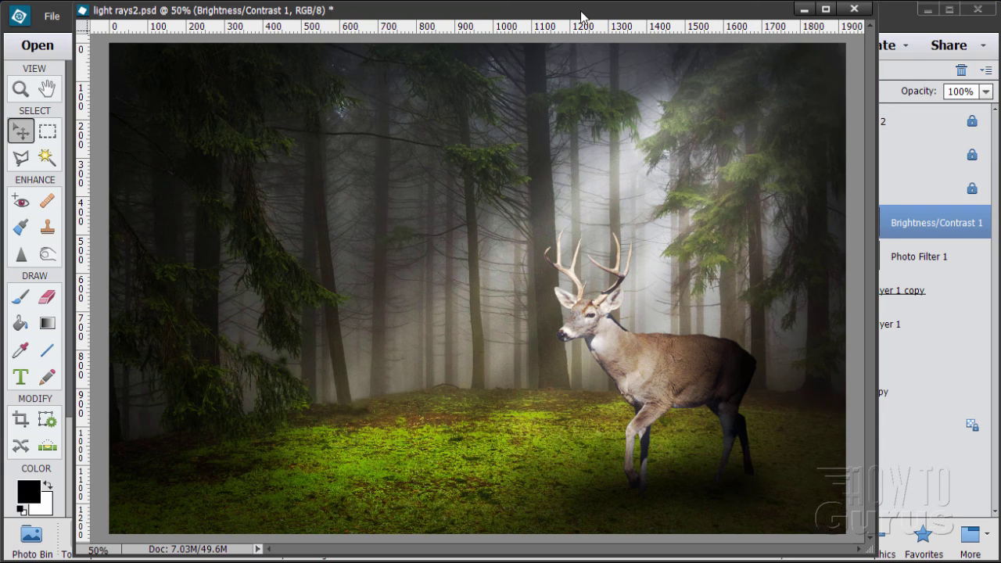
- Set the Brightness/Contrast 1 adjustment layer to brightness -34 and contrast 16 to darken the deer
left_click_drag(583, 14, 440, 15)
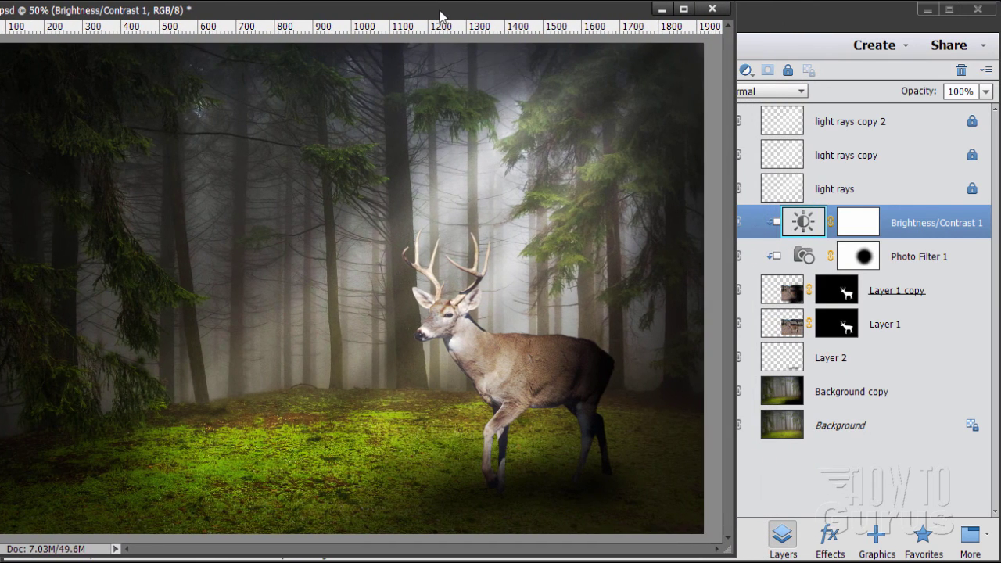
double_click(797, 225)
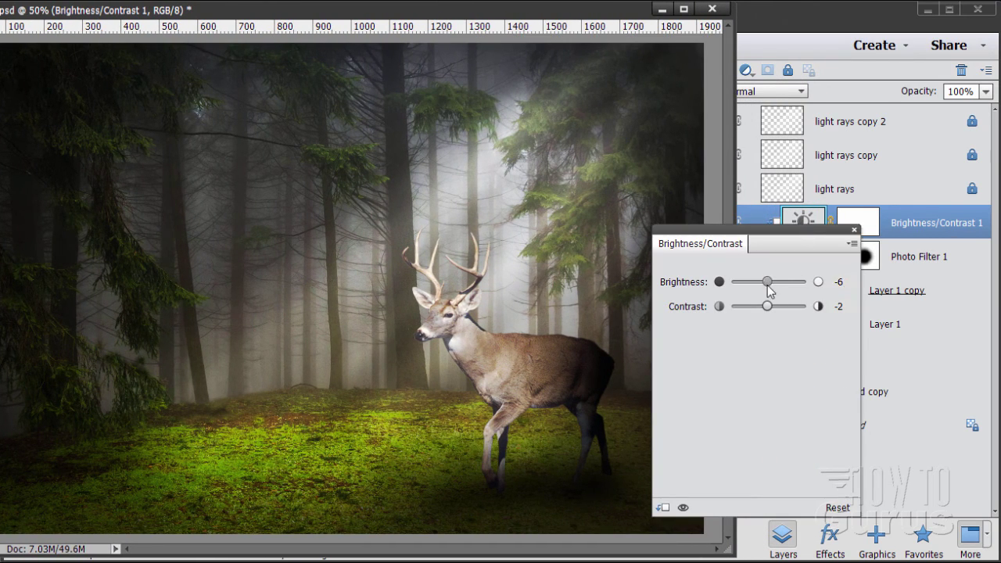
left_click_drag(767, 287, 762, 289)
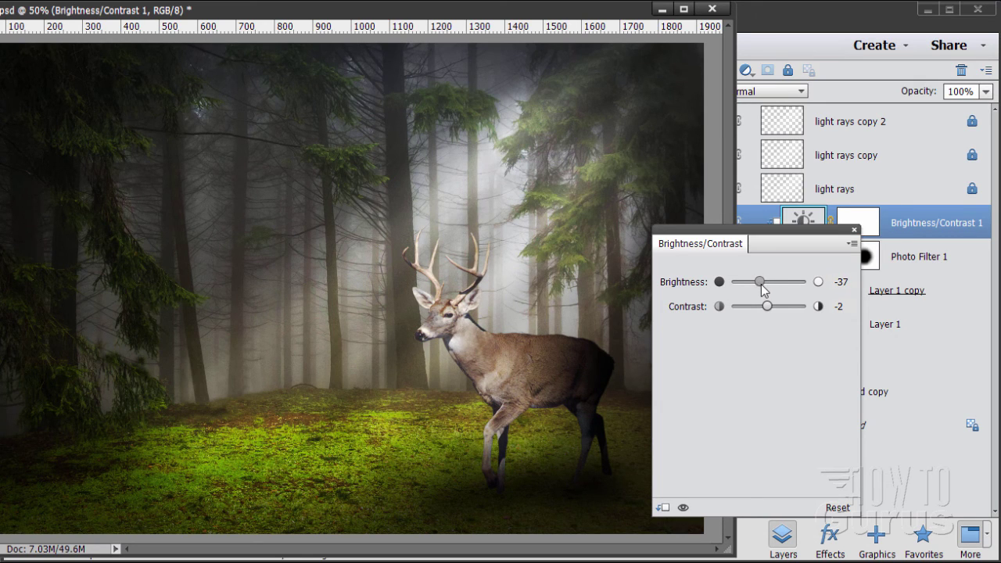
mouse_move(767, 305)
left_mouse_down()
mouse_move(778, 309)
mouse_move(762, 290)
left_mouse_up()
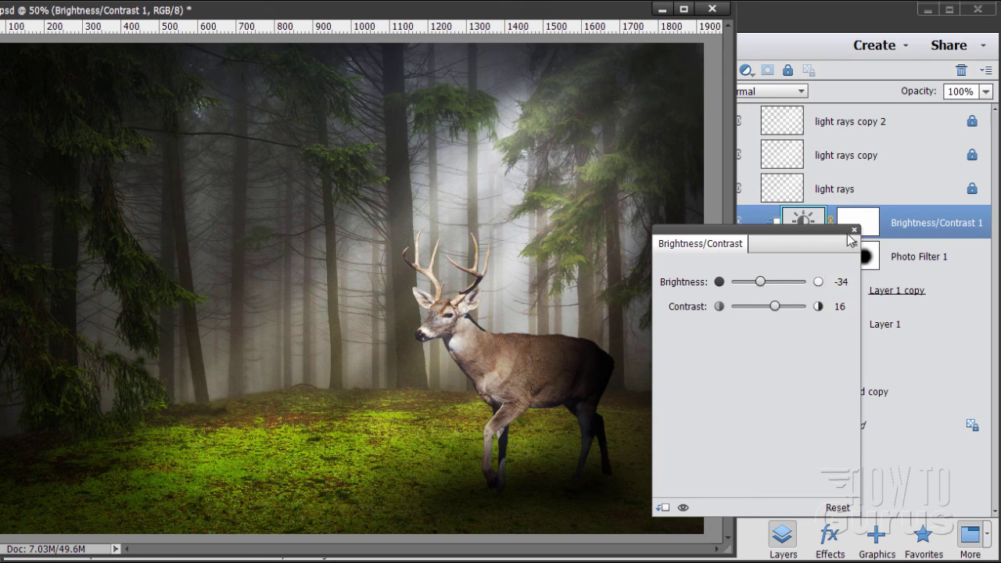
left_click(854, 232)
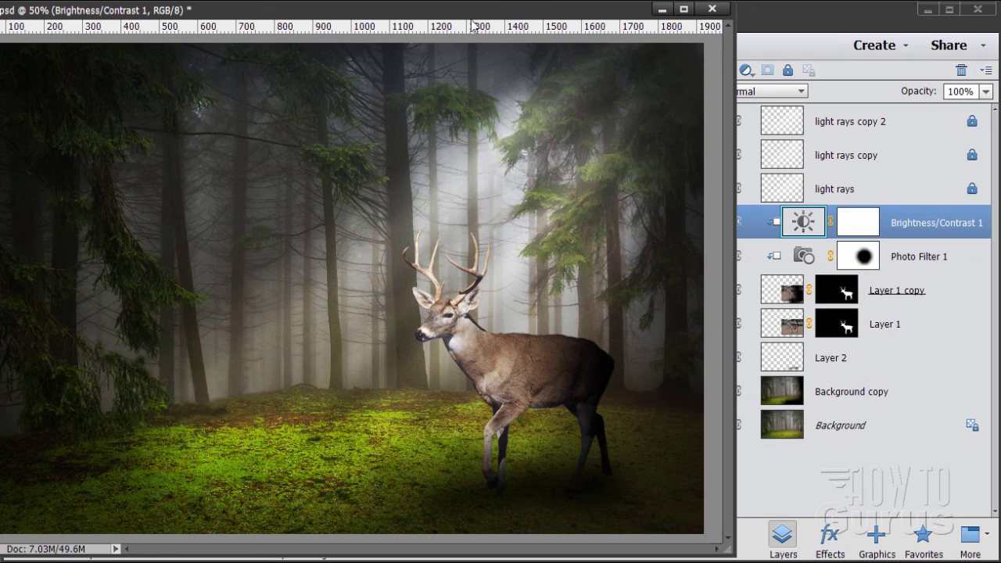
- Dock the floating document window back into the workspace with the full deer in view
left_click_drag(475, 14, 592, 14)
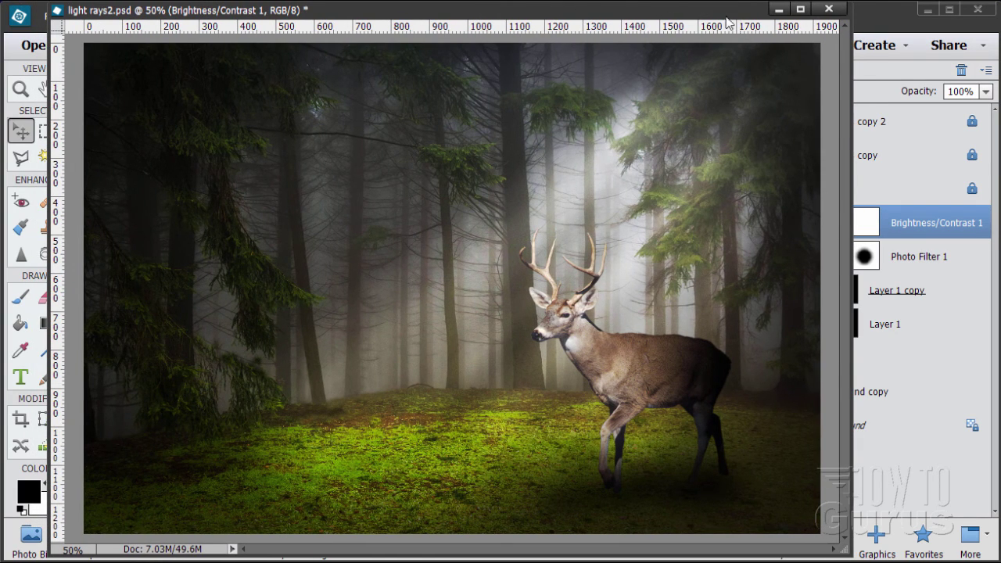
left_click_drag(727, 18, 712, 17)
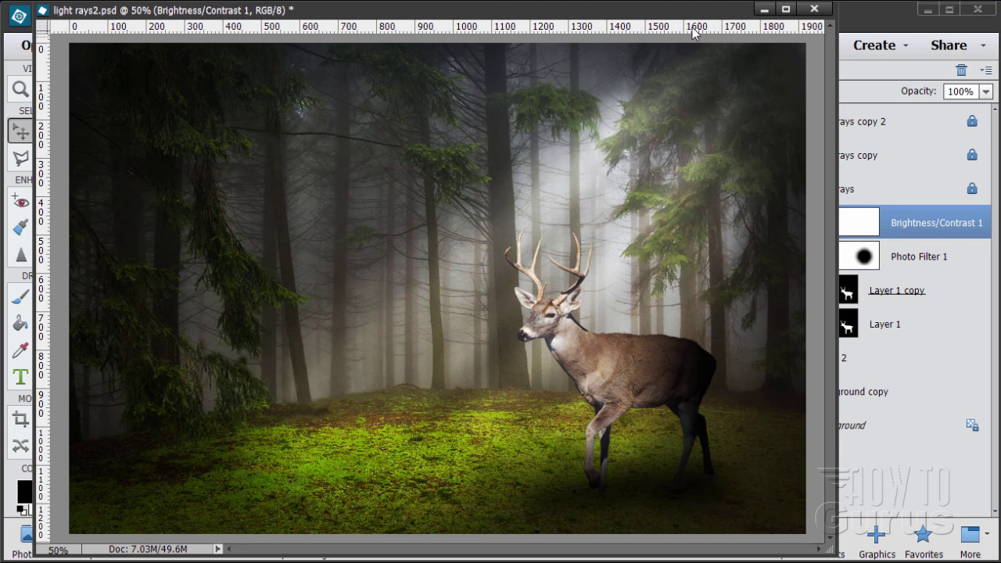
left_click_drag(688, 19, 637, 71)
left_click_drag(708, 245, 715, 268)
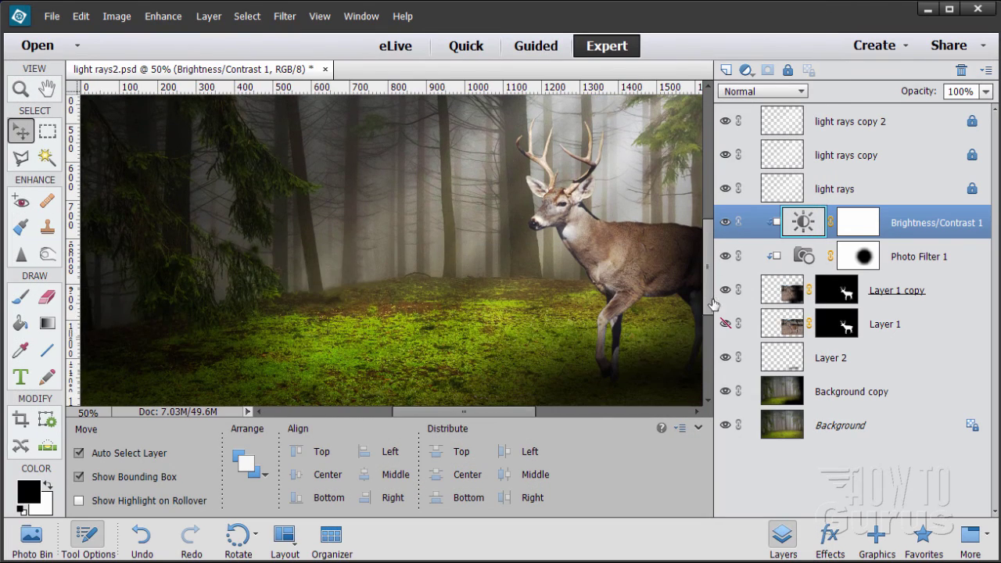
left_click_drag(527, 417, 575, 412)
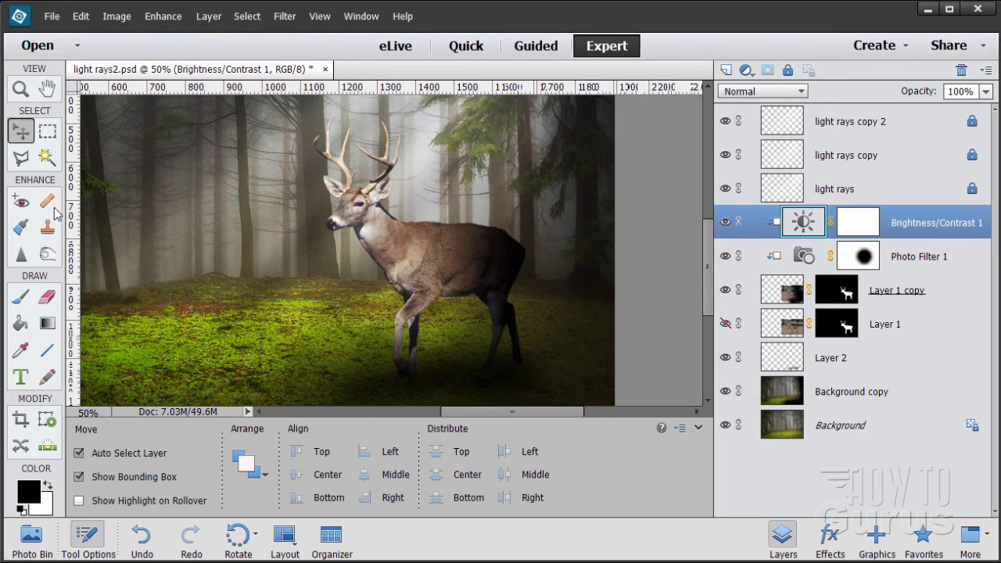
- Zoom in to 200% on the deer's hind legs and examine how the hooves meet the grass
left_click(20, 89)
left_click(516, 364)
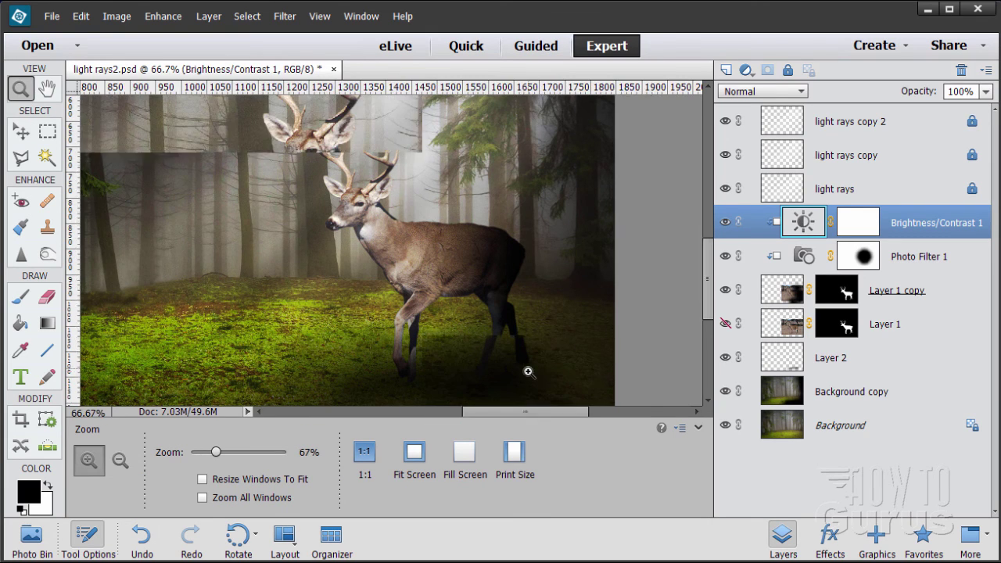
left_click(536, 378)
left_click(539, 382)
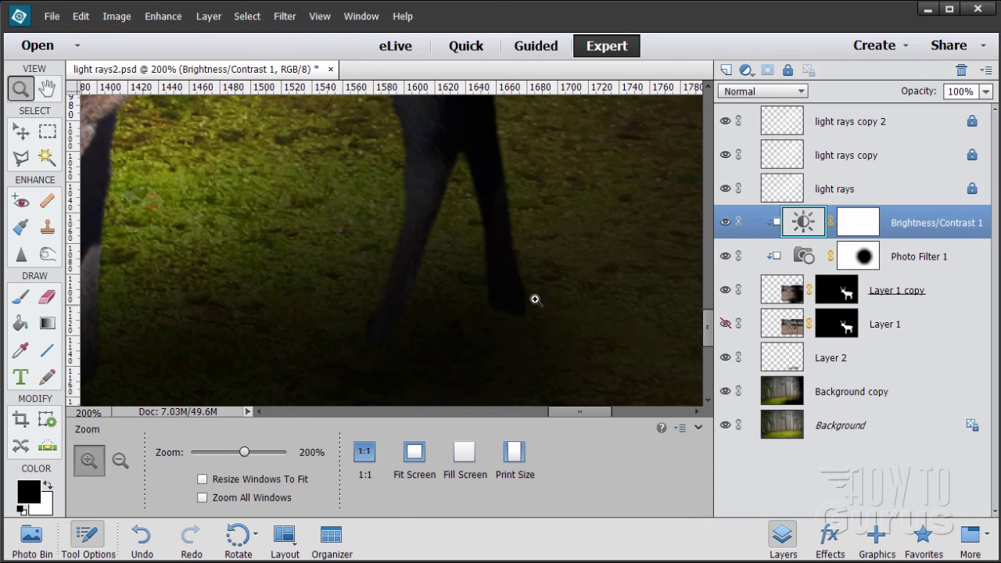
left_click_drag(534, 297, 528, 324)
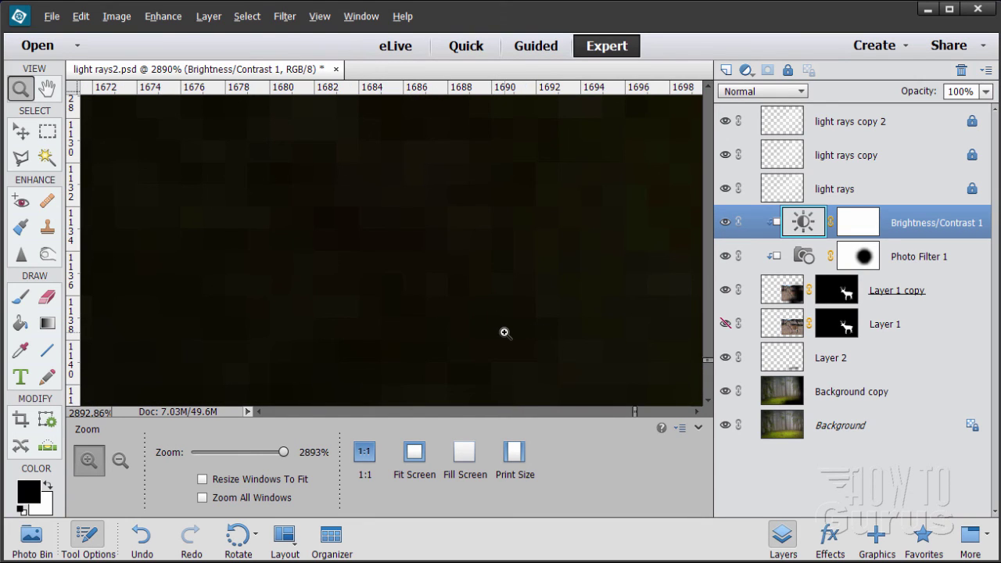
left_click(504, 332, "alt")
left_click(505, 332, "alt")
left_click(504, 332, "alt")
left_click(504, 332, "alt")
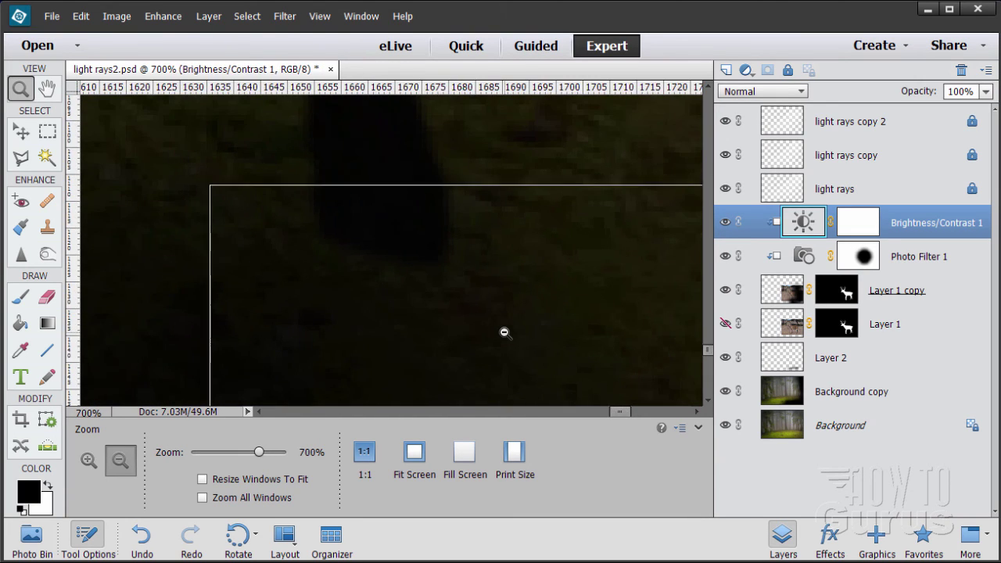
left_click(504, 333, "alt")
left_click(504, 332, "alt")
left_click(503, 332, "alt")
left_click(503, 331, "alt")
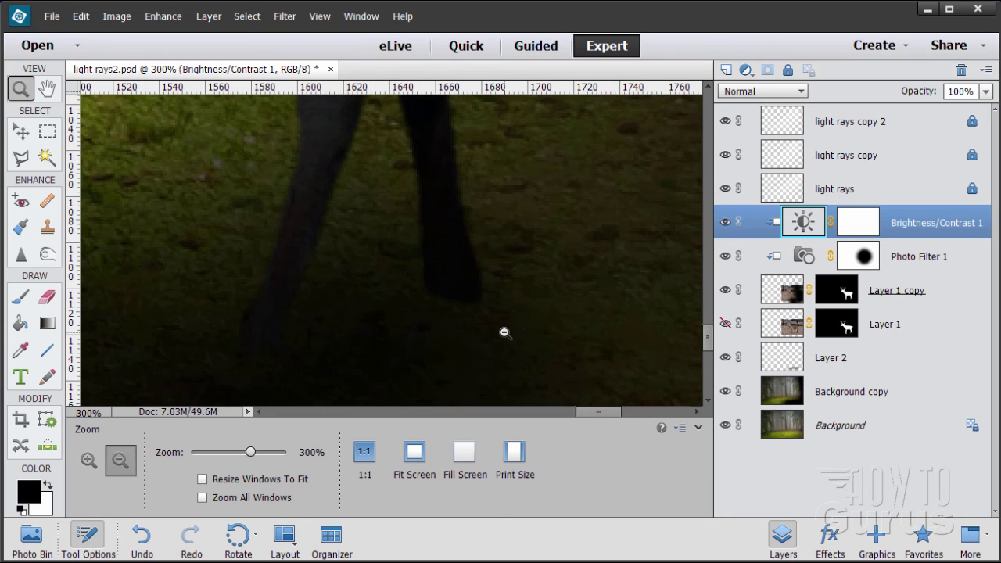
key("alt")
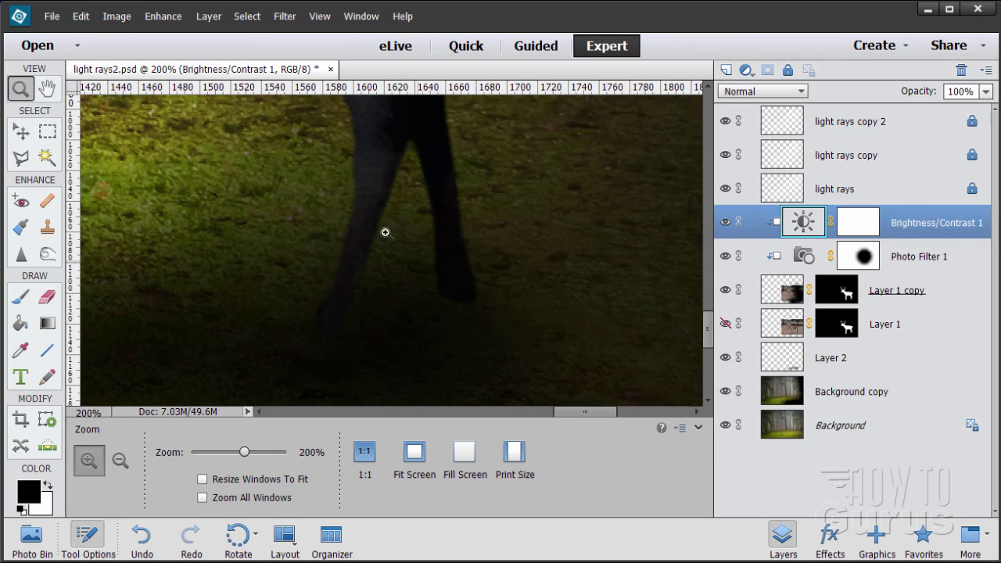
- Erase the hind hooves on Layer 1 copy into the grass with a soft Eraser, using 165 px and 25 px brush sizes
left_click(22, 133)
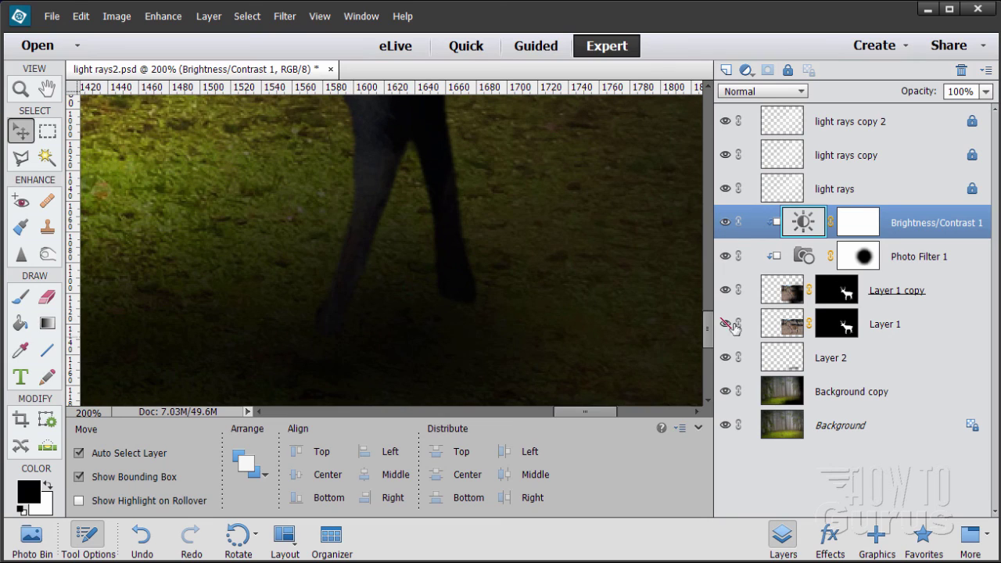
left_click(788, 290)
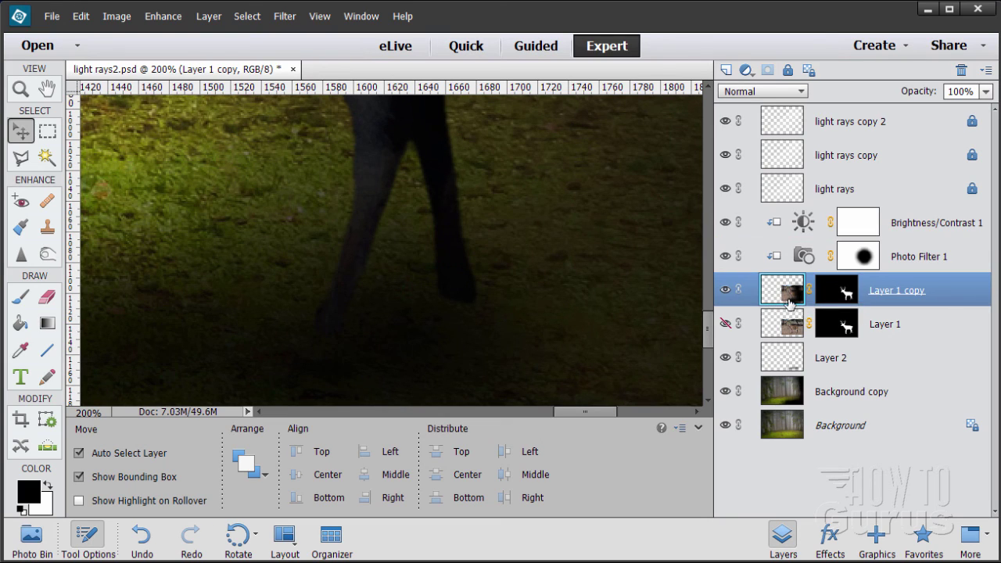
left_click(46, 297)
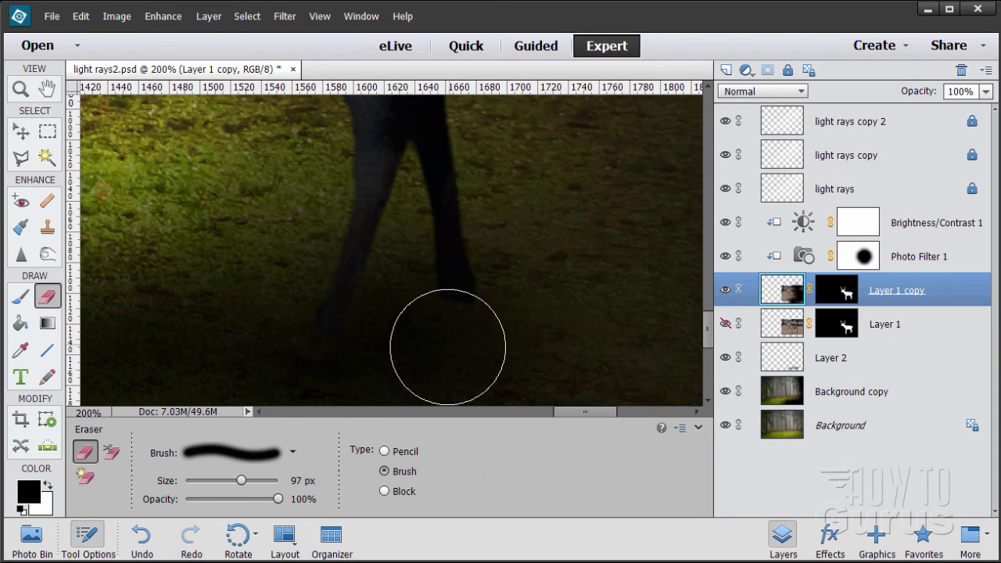
left_click_drag(241, 481, 245, 481)
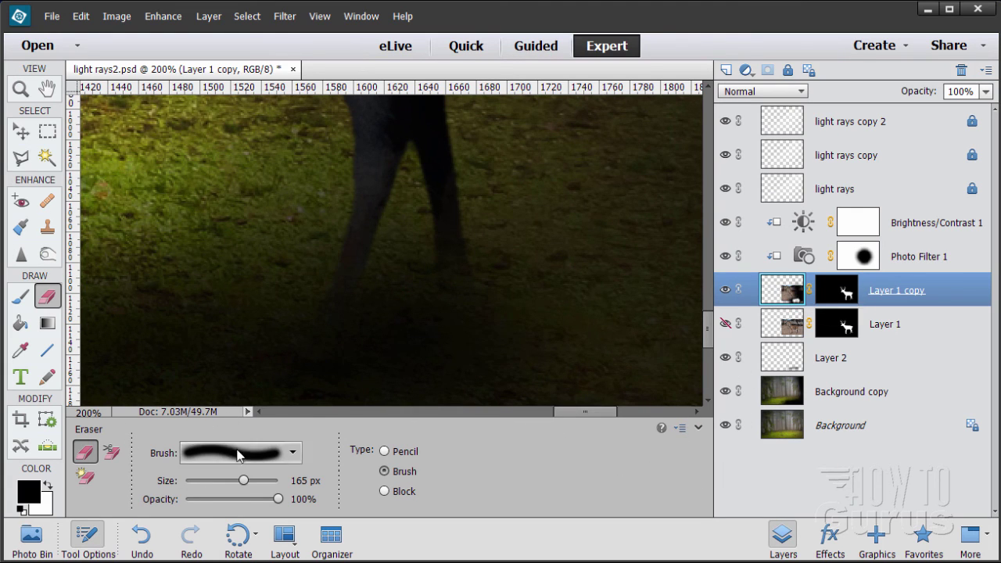
left_click_drag(243, 480, 204, 480)
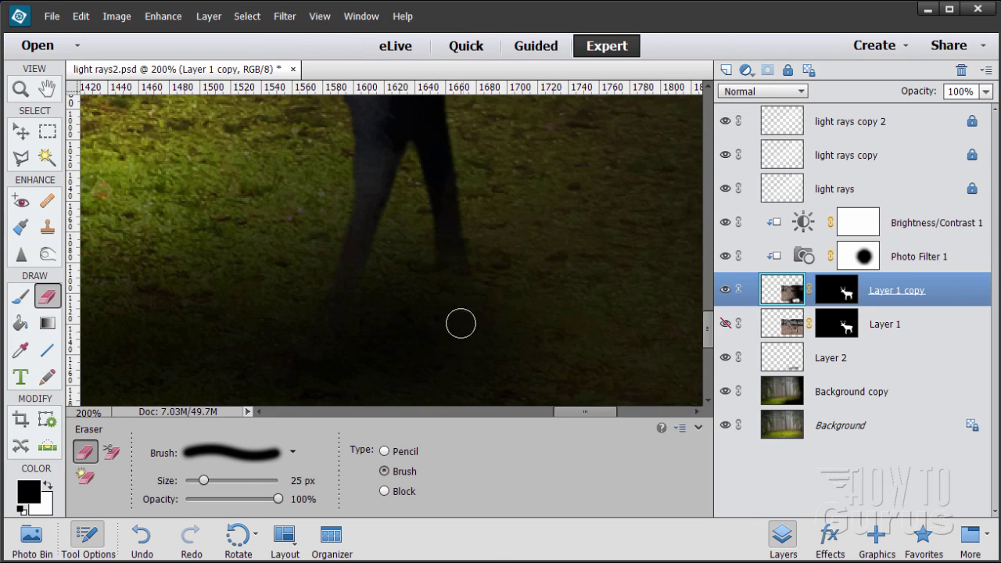
- Zoom out from the hind legs and fit the entire image on screen
left_click(21, 88)
left_click(338, 275)
left_click(338, 275)
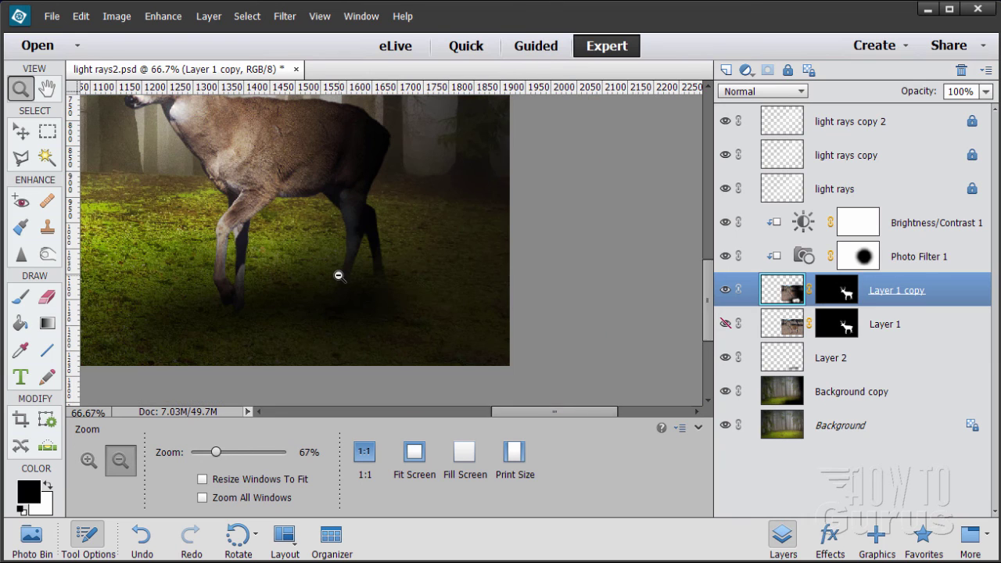
left_click(220, 163)
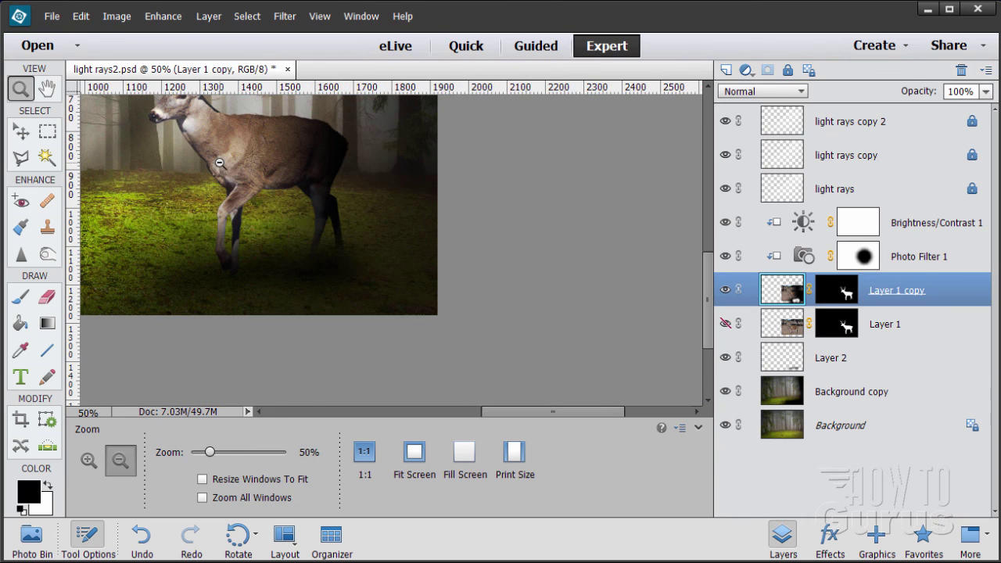
left_click(320, 16)
left_click(352, 91)
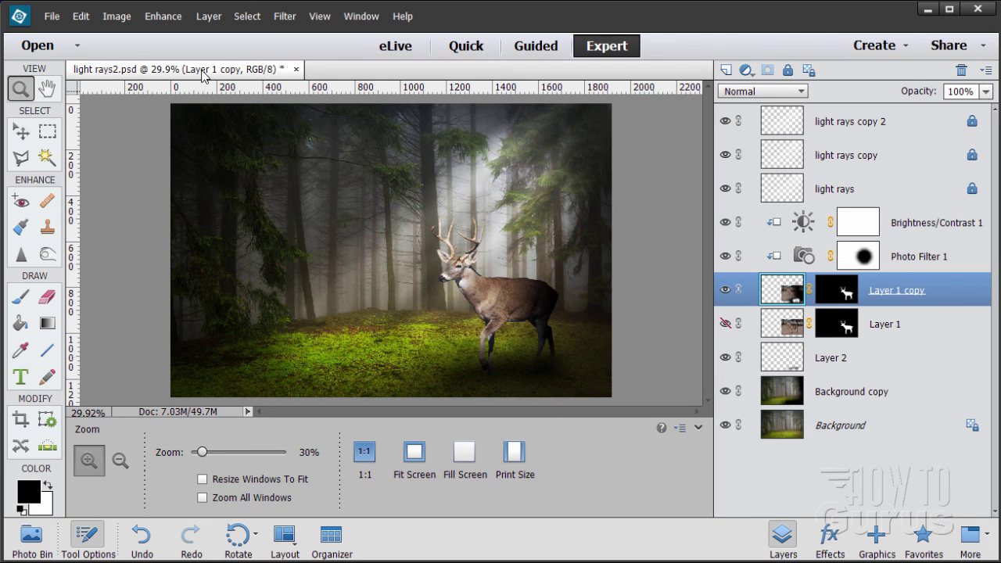
- Inspect the composite at 50% in a floating, enlarged window, selecting the Background layer to clear the deer's bounding box
left_click_drag(202, 75, 216, 18)
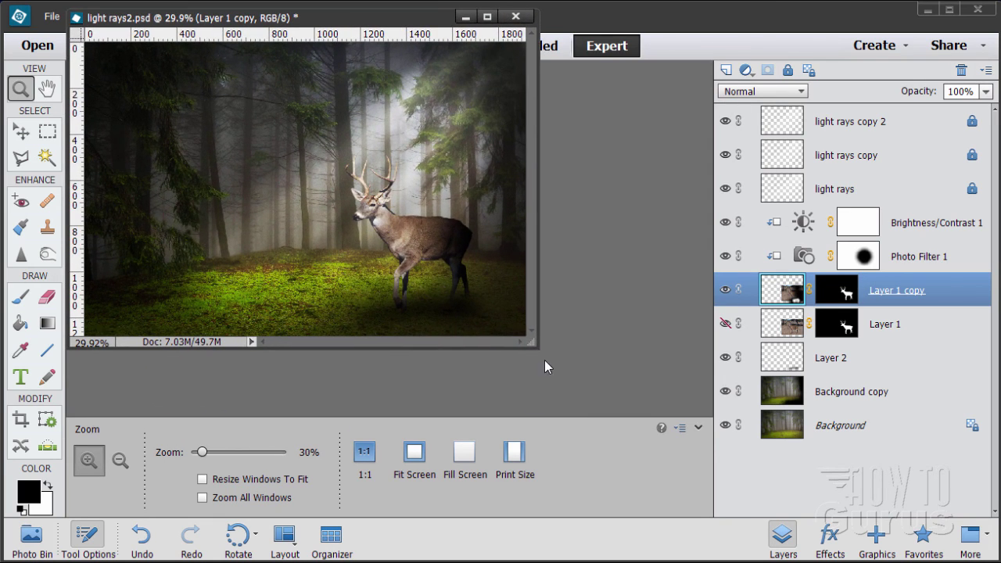
left_click_drag(538, 345, 805, 556)
left_click(504, 314)
left_click(504, 313)
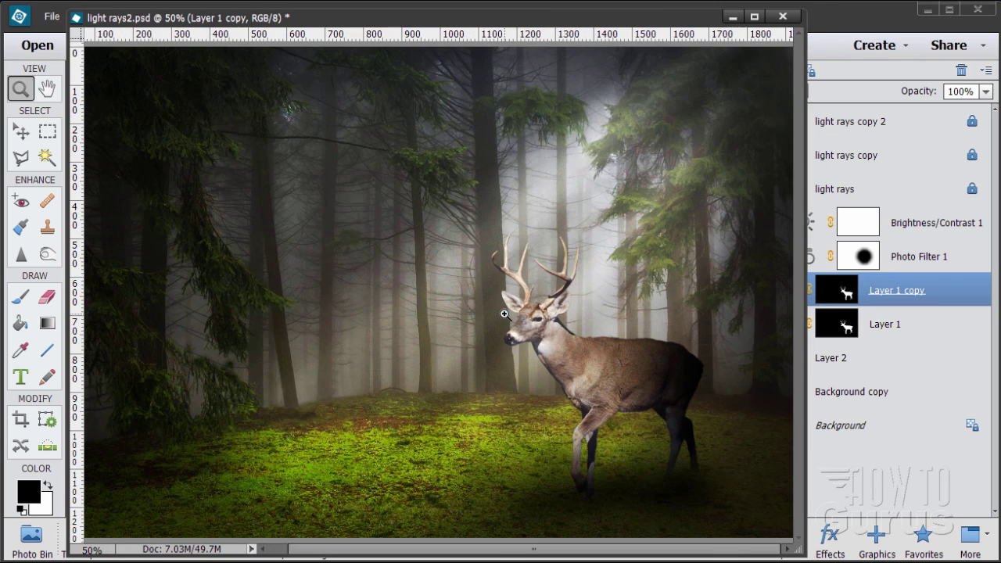
left_click_drag(803, 556, 848, 556)
left_click(21, 132)
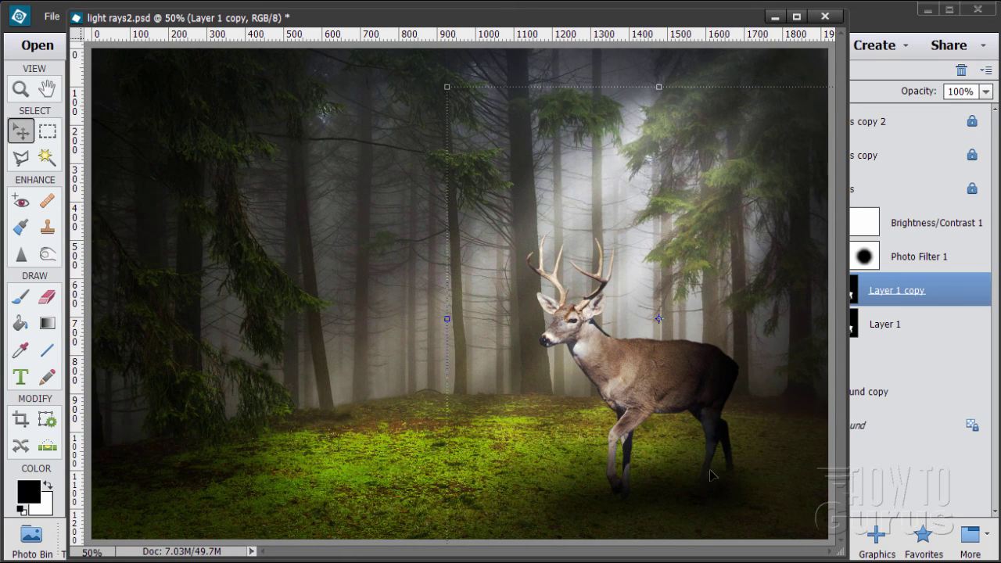
left_click(902, 429)
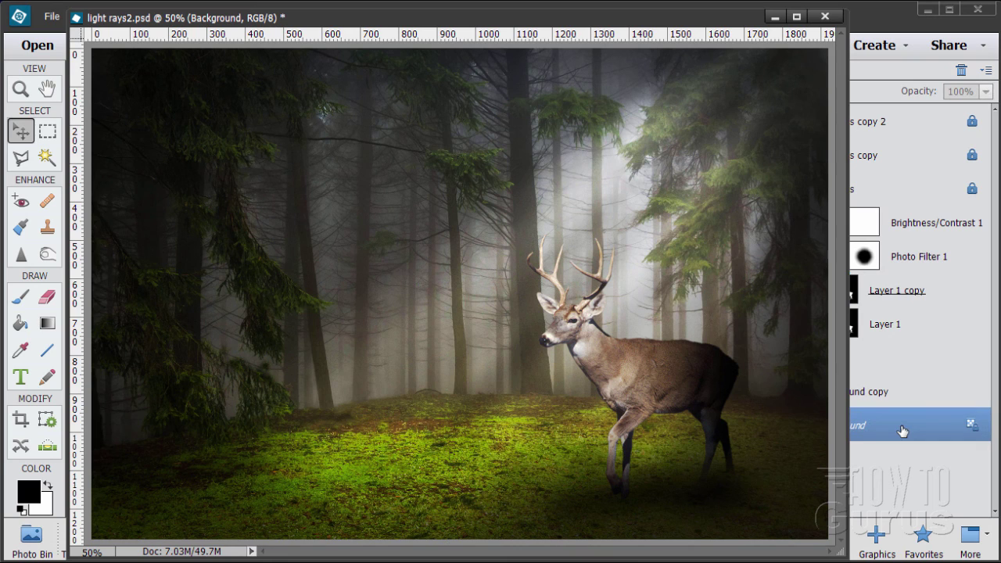